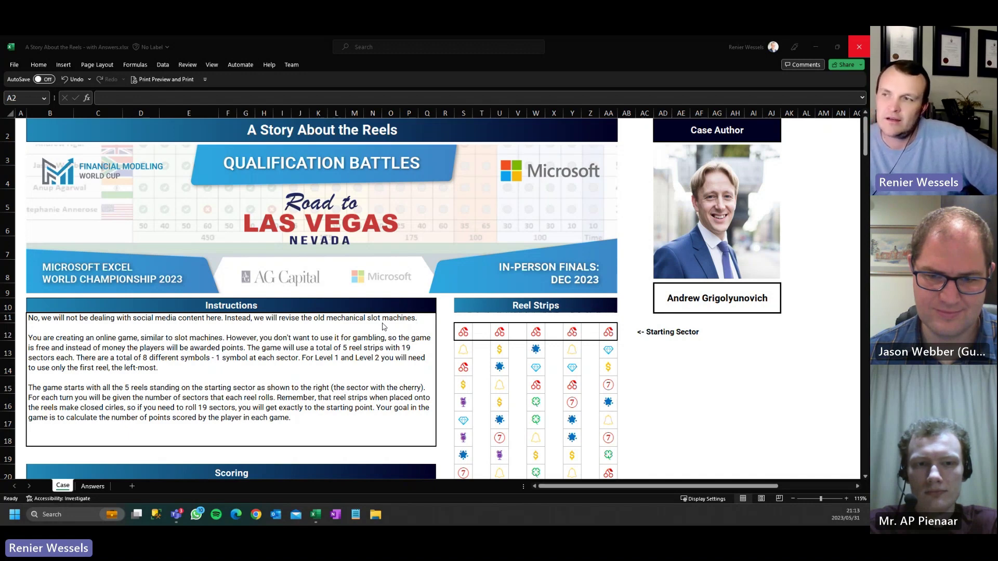
- Convert the Item/Base Pts list B22:C30 into an Excel table with headers using Ctrl+T
scroll(384, 326, down, 1)
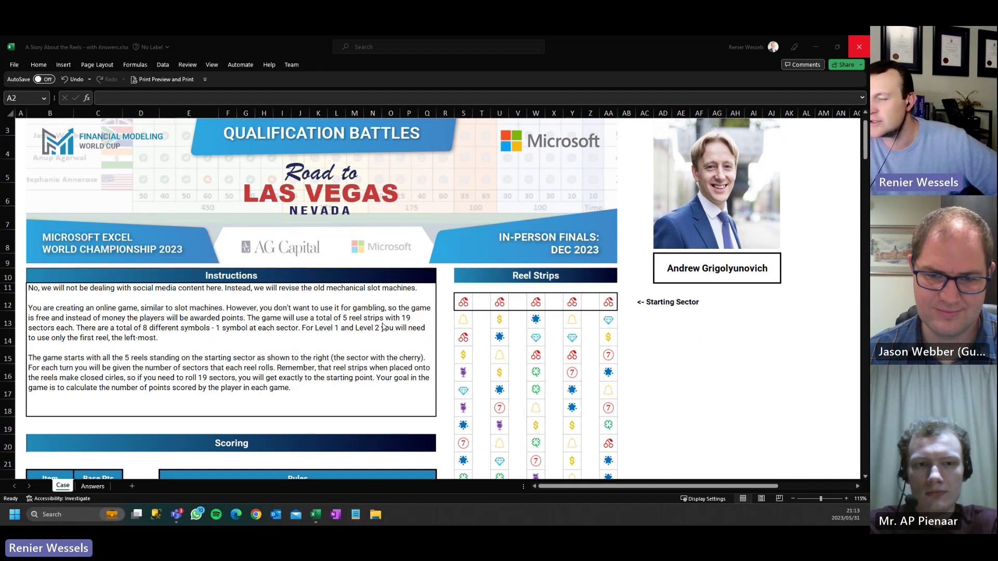
scroll(384, 327, down, 1)
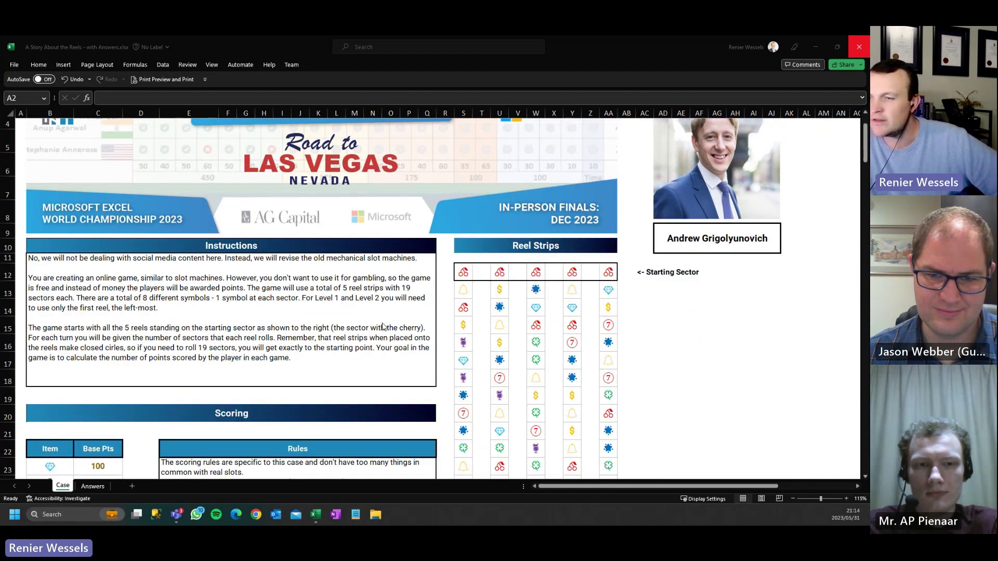
scroll(383, 327, down, 4)
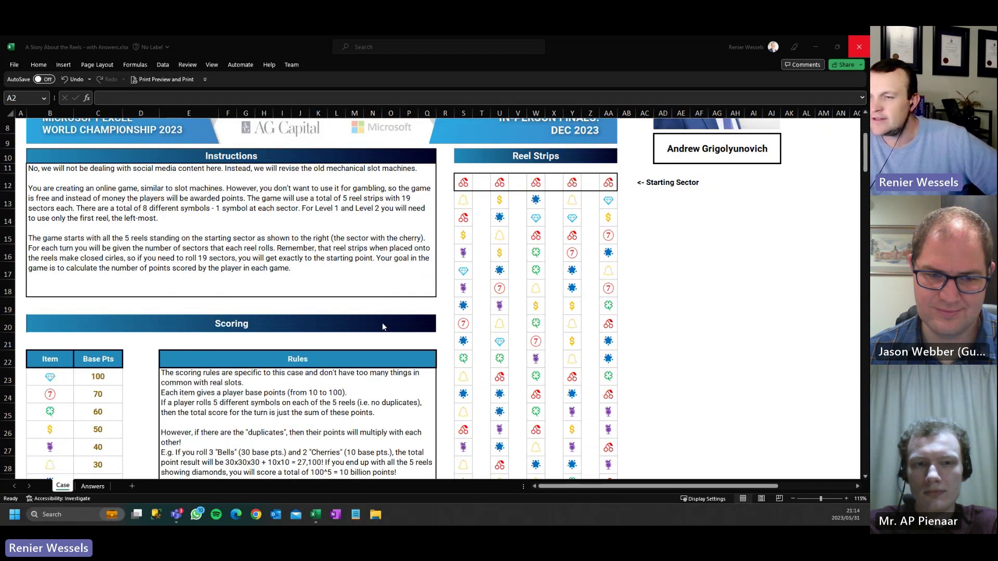
scroll(382, 326, down, 1)
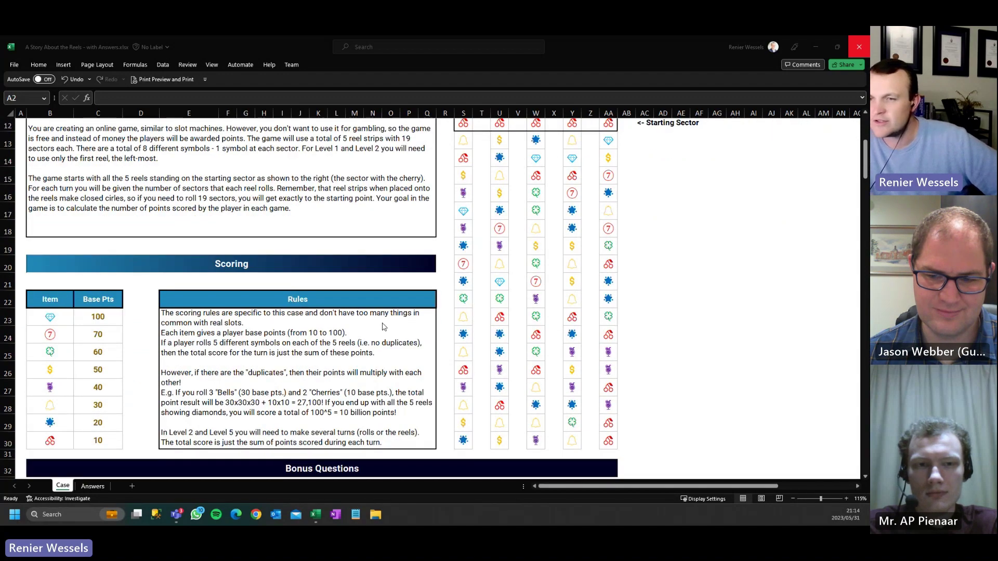
scroll(384, 326, down, 1)
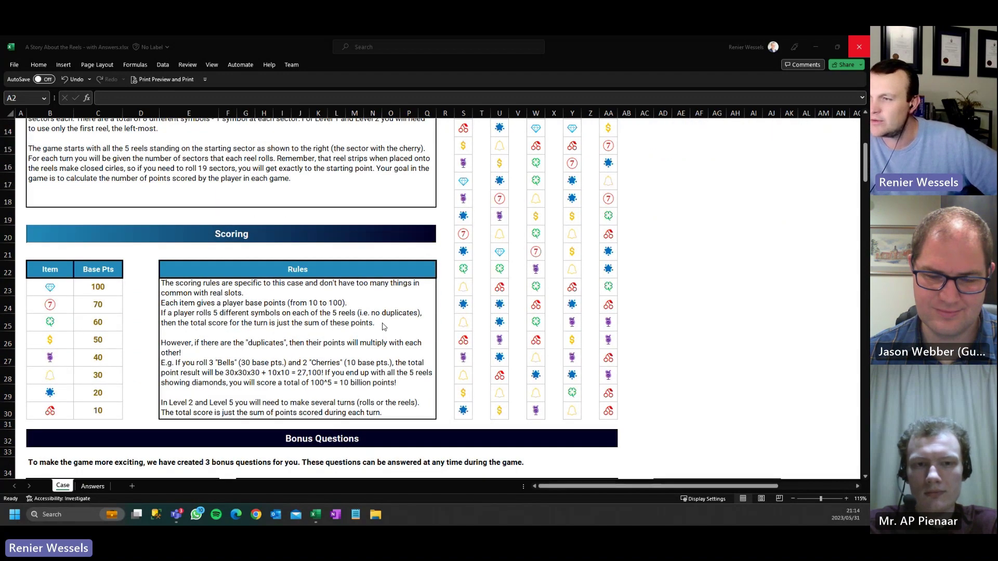
scroll(383, 327, down, 2)
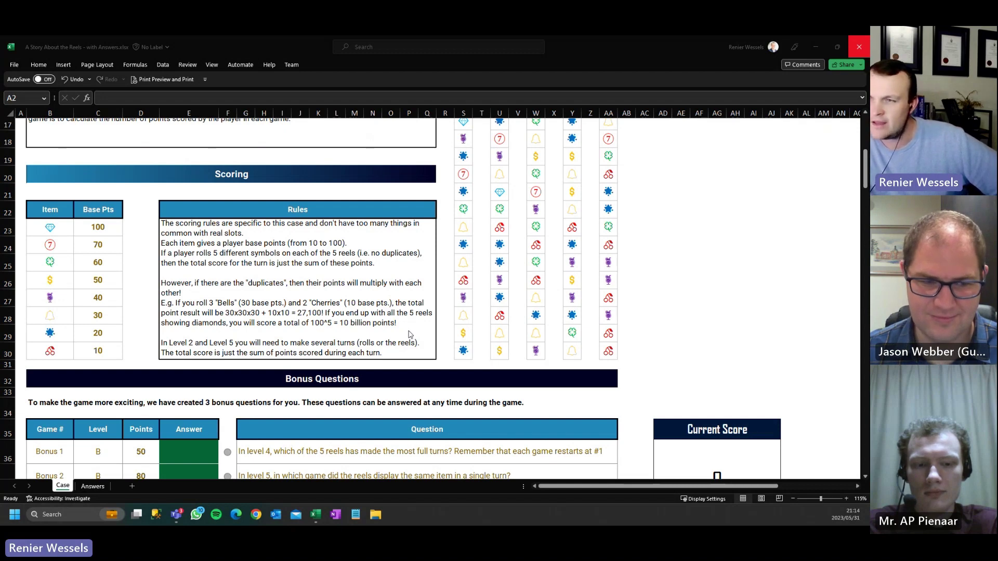
scroll(409, 335, down, 1)
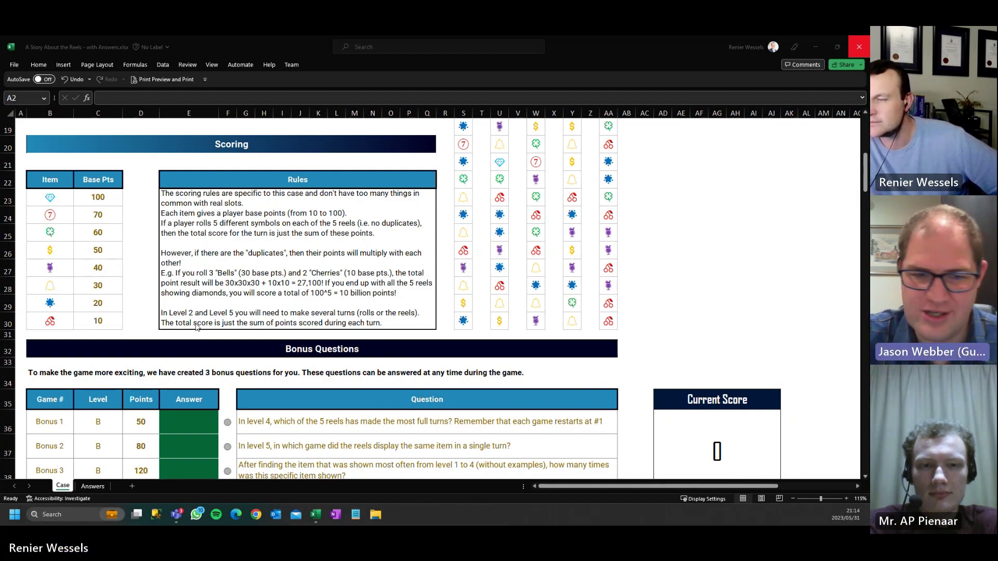
scroll(193, 312, down, 1)
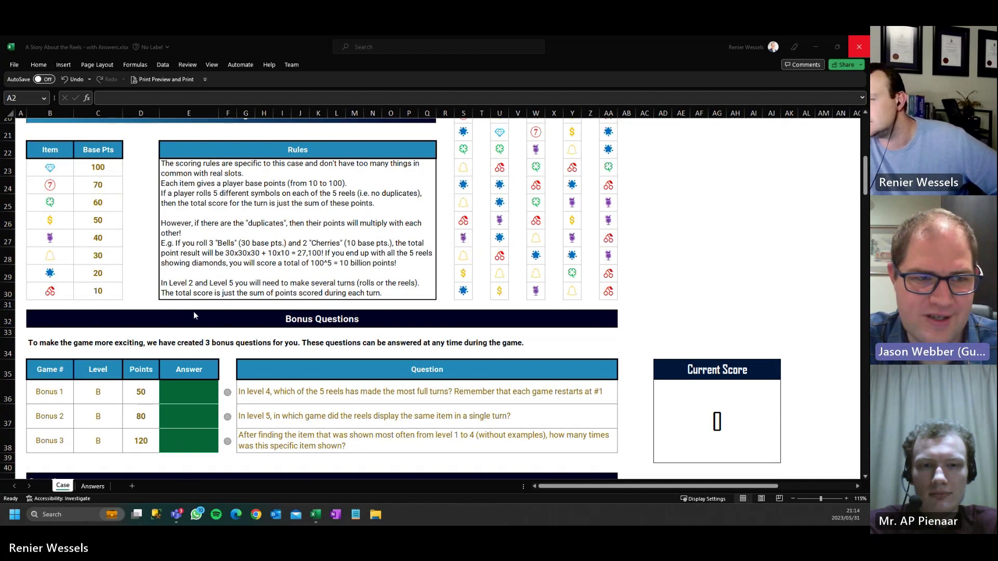
scroll(194, 314, down, 5)
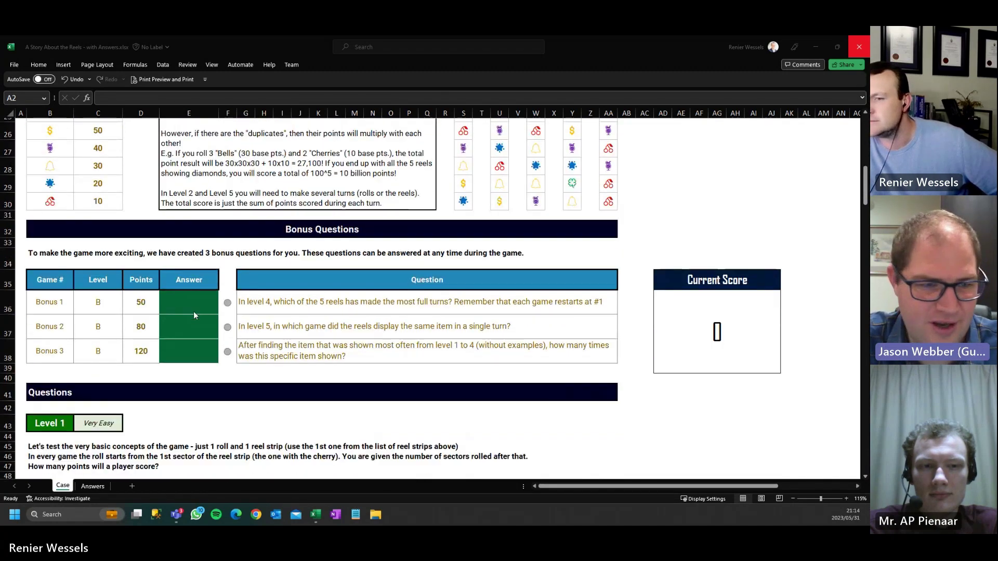
scroll(194, 315, down, 1)
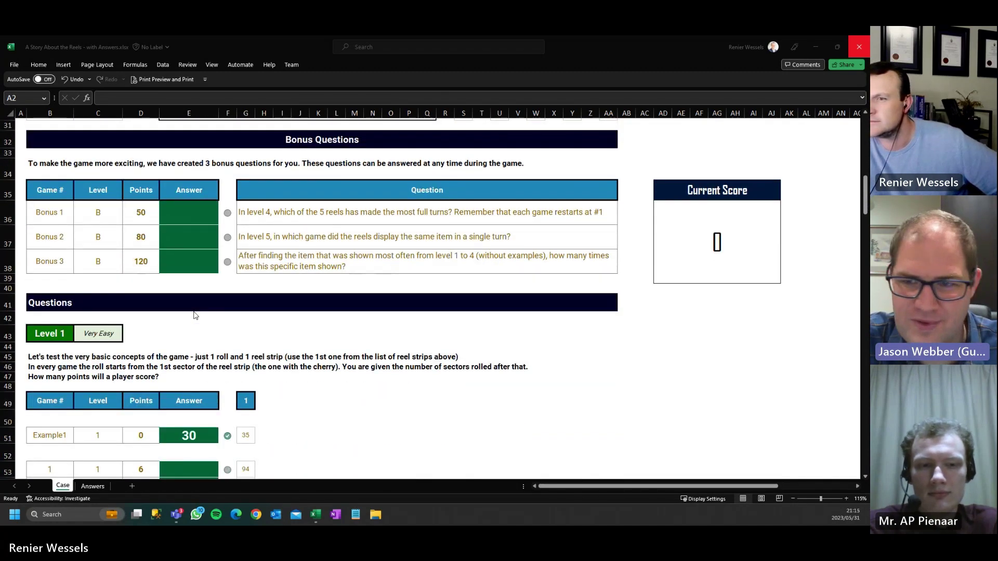
scroll(194, 316, down, 1)
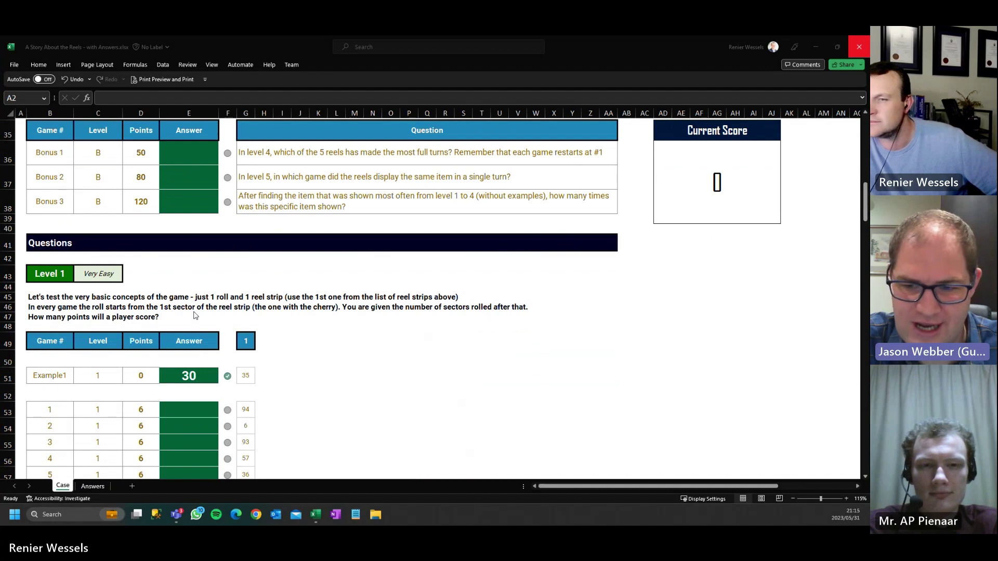
scroll(194, 315, down, 1)
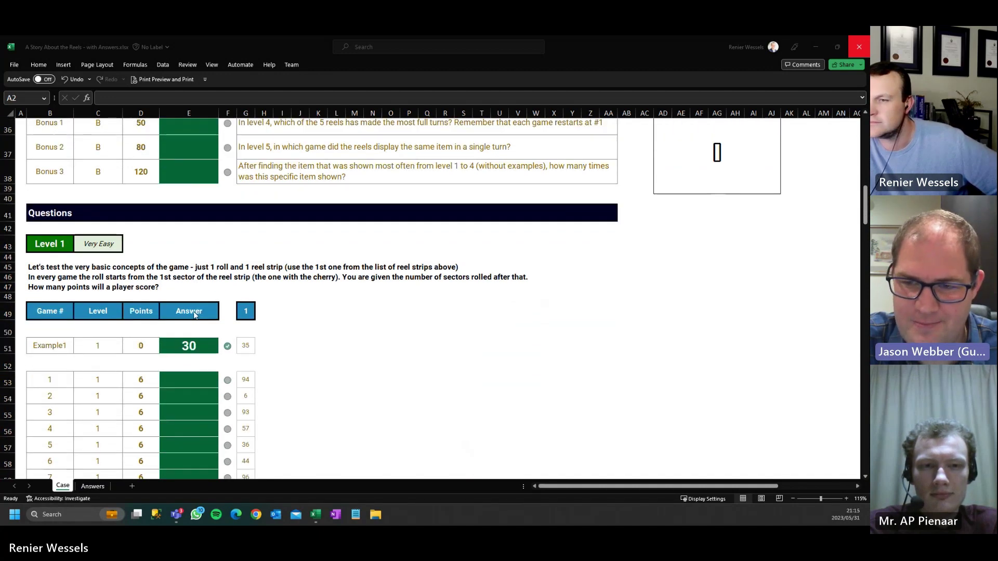
scroll(194, 315, down, 2)
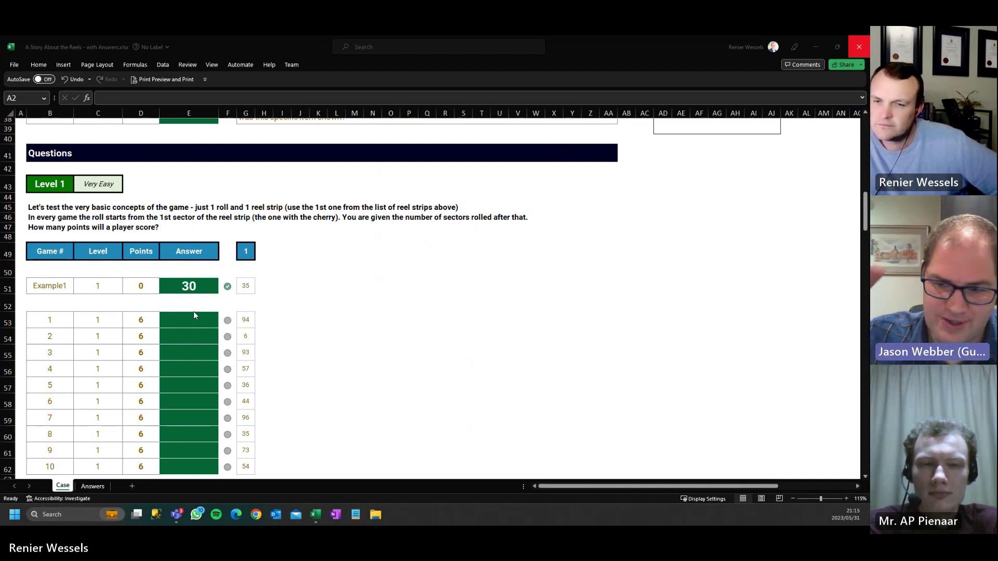
scroll(193, 312, up, 6)
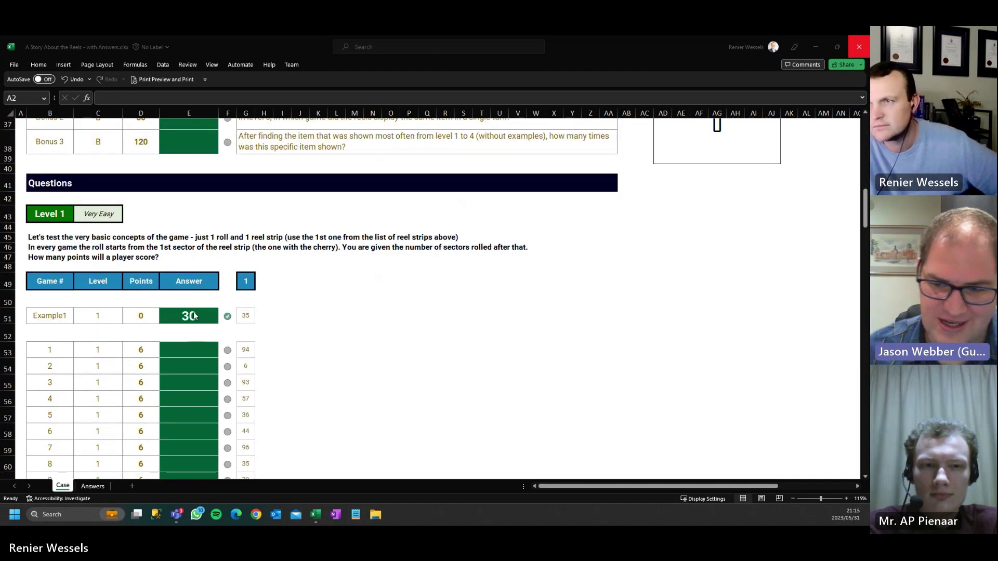
scroll(195, 315, up, 3)
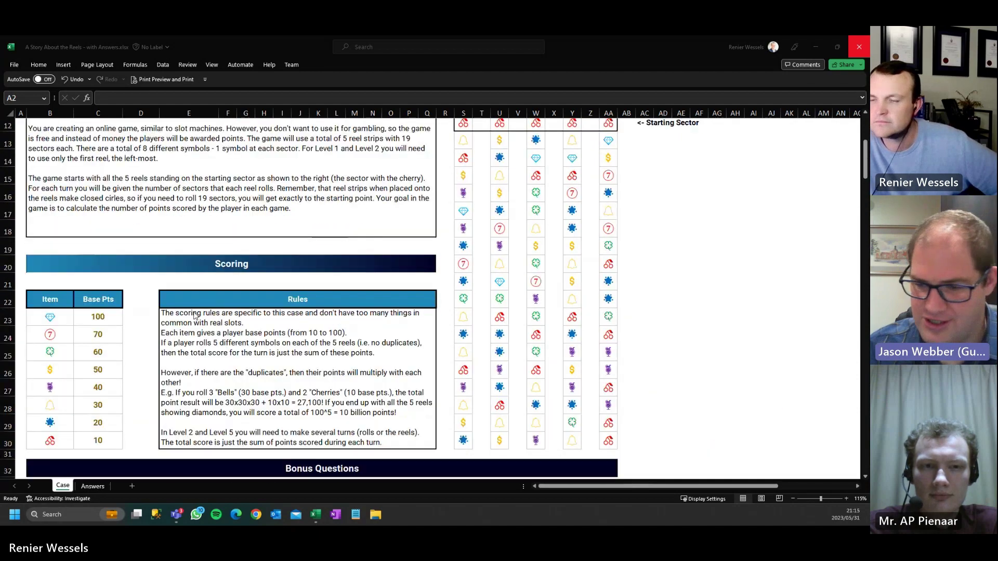
scroll(195, 316, up, 1)
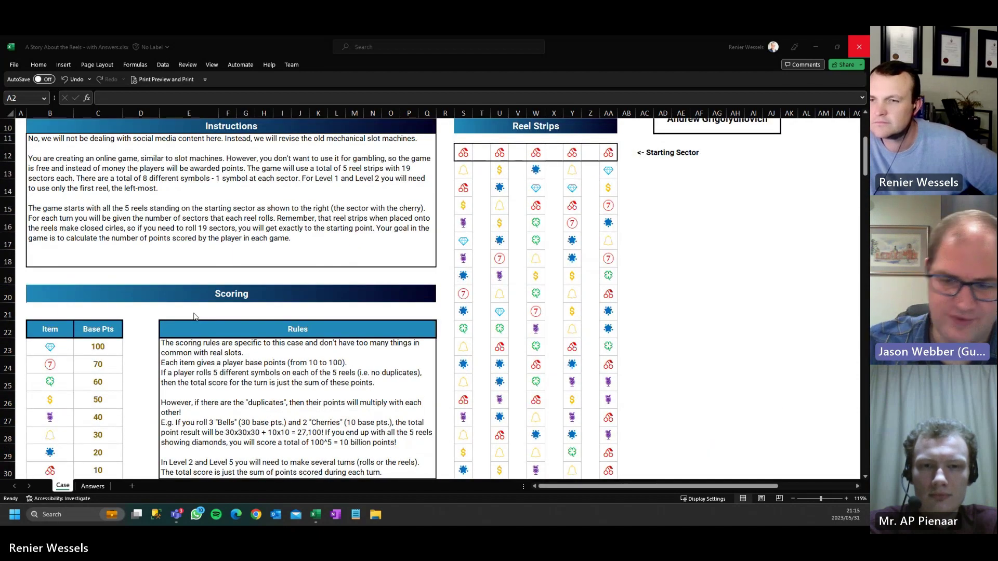
scroll(193, 314, down, 1)
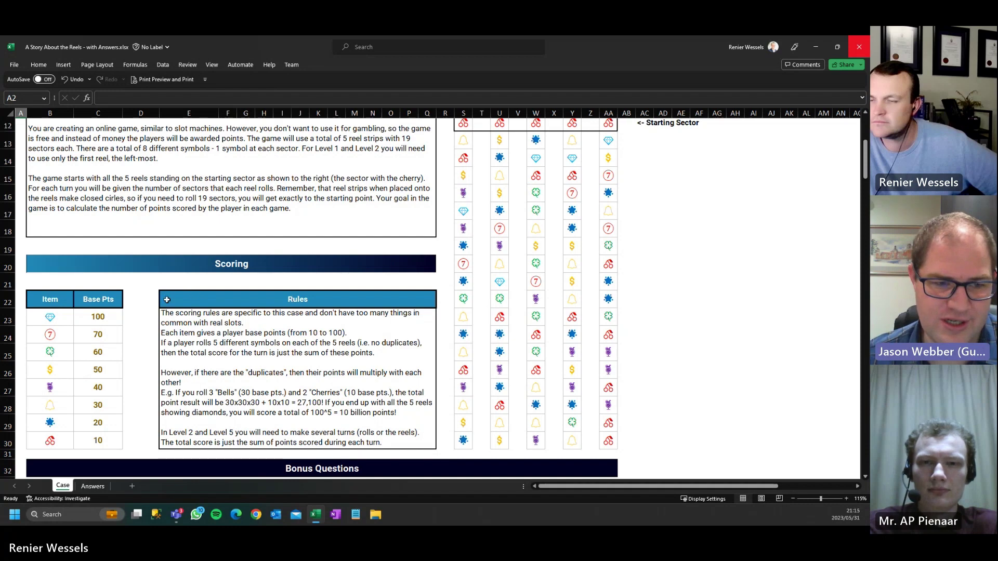
click(50, 297)
drag(50, 296, 99, 442)
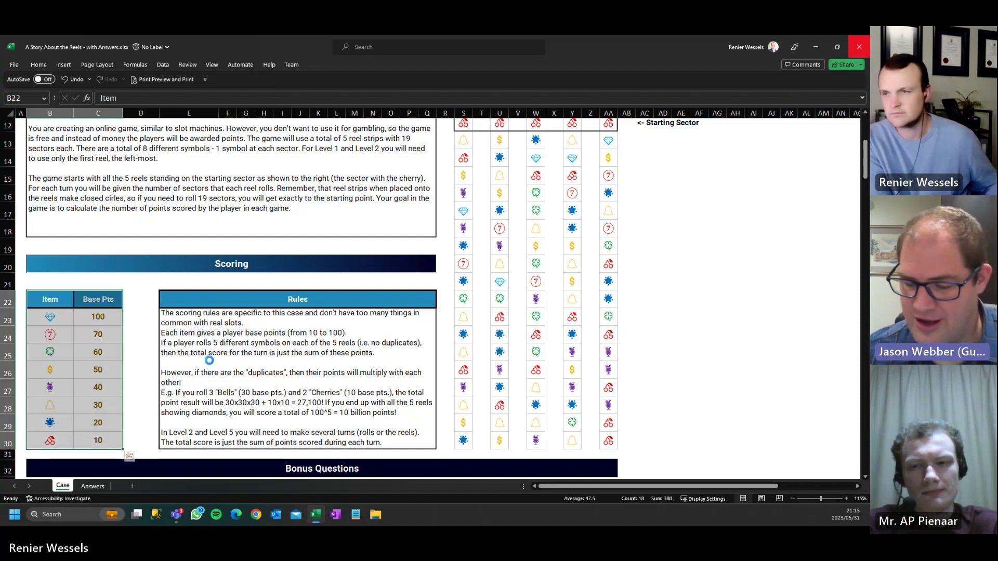
key(ctrl+t)
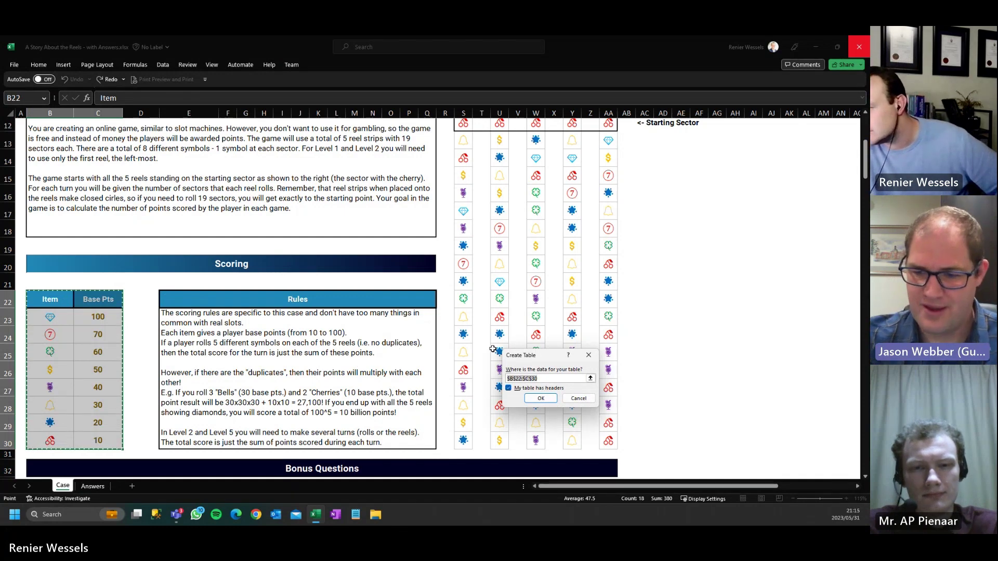
drag(546, 362, 386, 277)
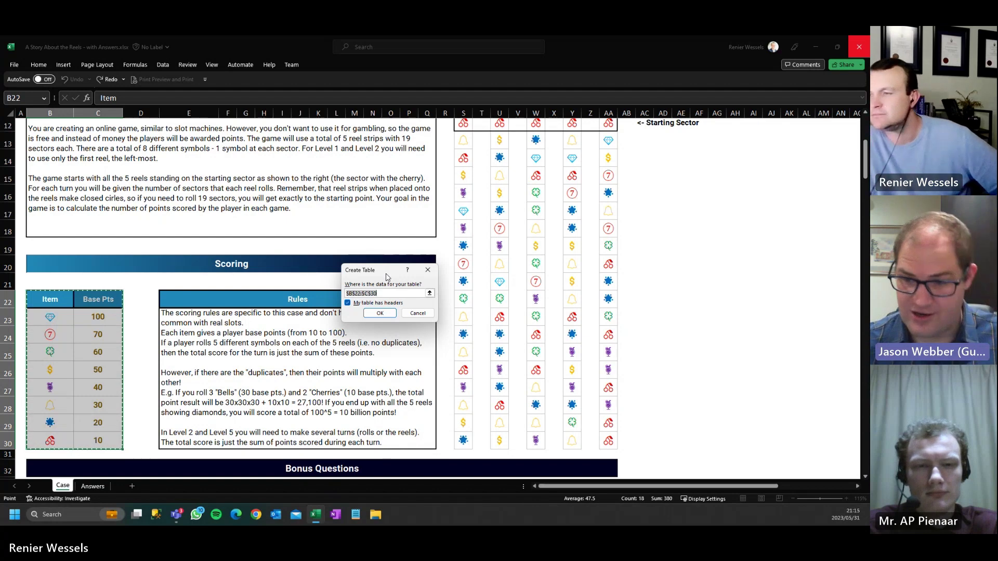
click(380, 313)
scroll(474, 251, up, 1)
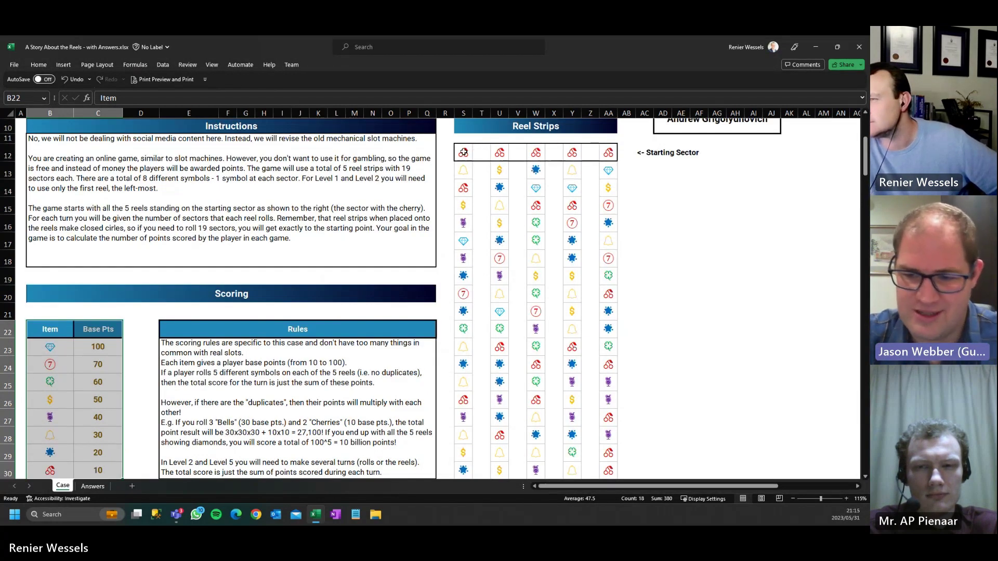
click(481, 149)
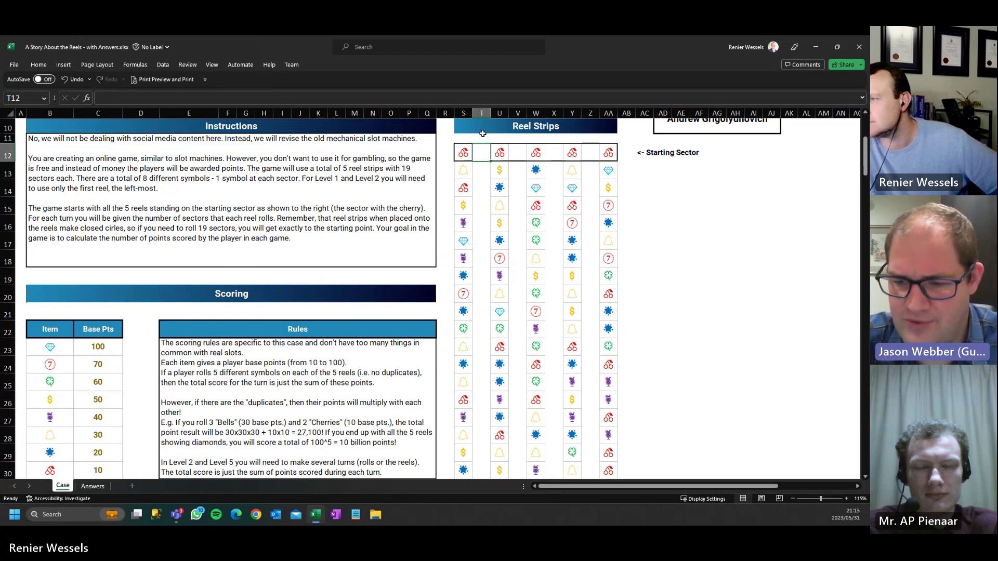
scroll(482, 116, up, 1)
click(518, 113)
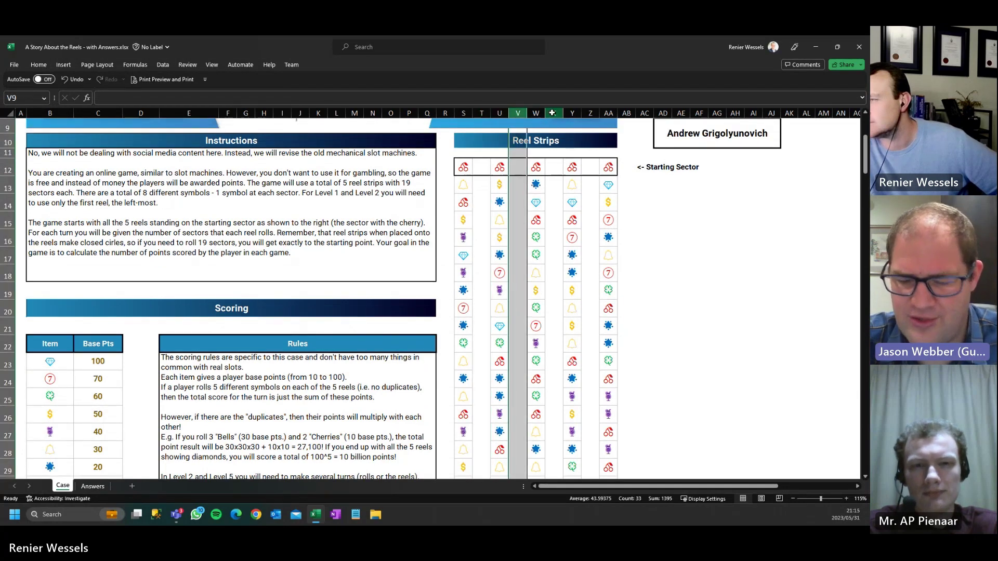
click(539, 113)
click(591, 113)
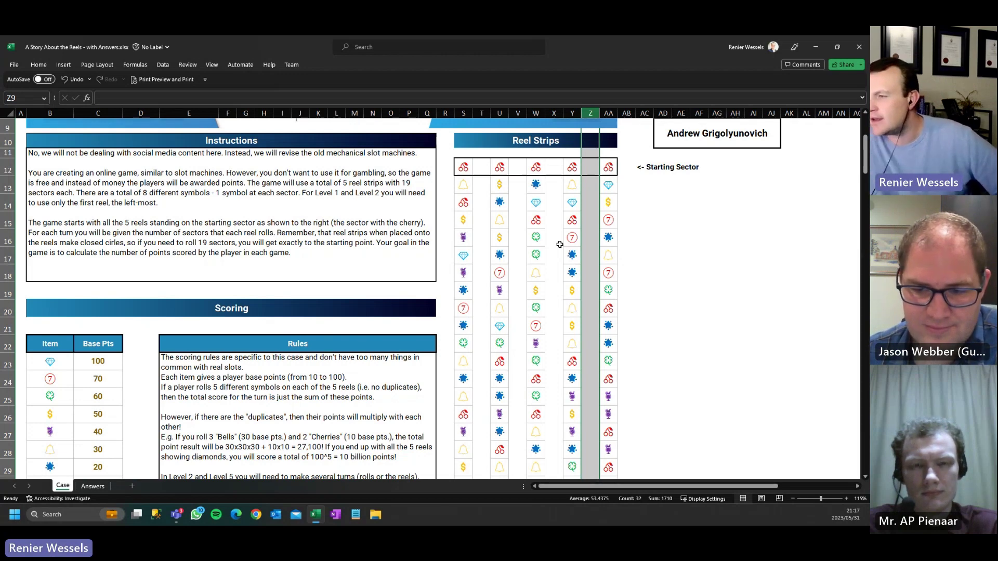
- Name the item symbols B23:B30 'items' in the Name Box
scroll(502, 269, down, 1)
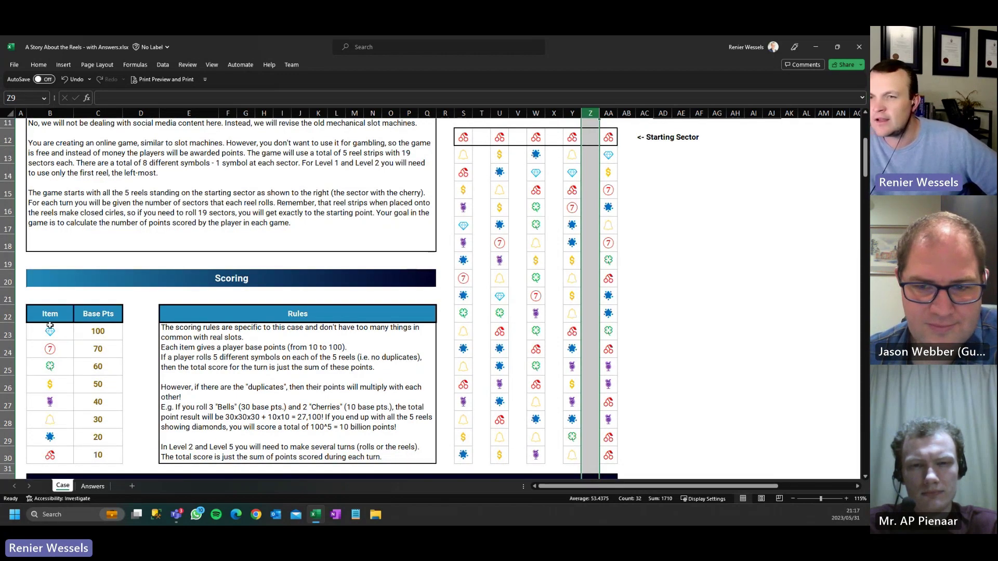
drag(47, 316, 96, 458)
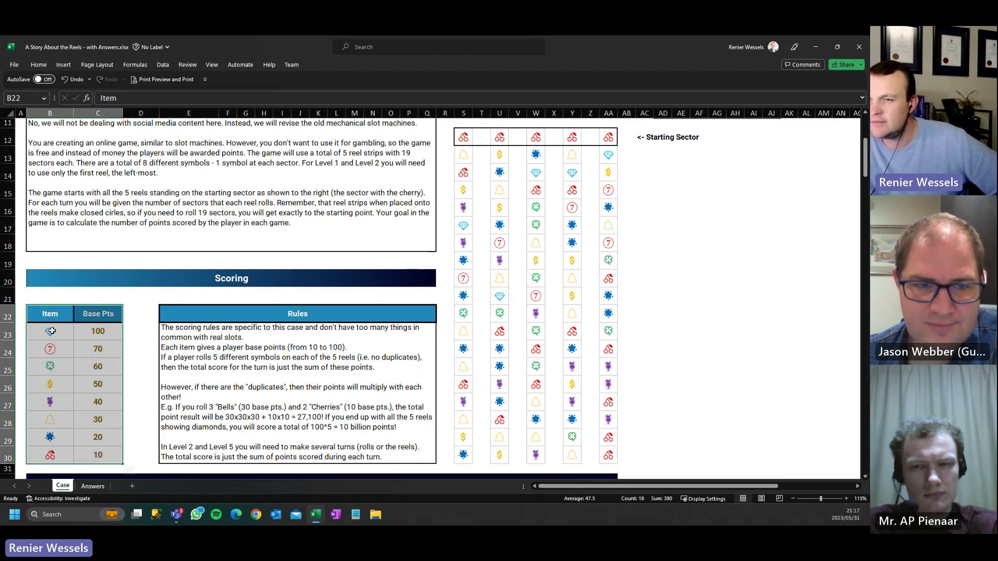
drag(50, 333, 54, 453)
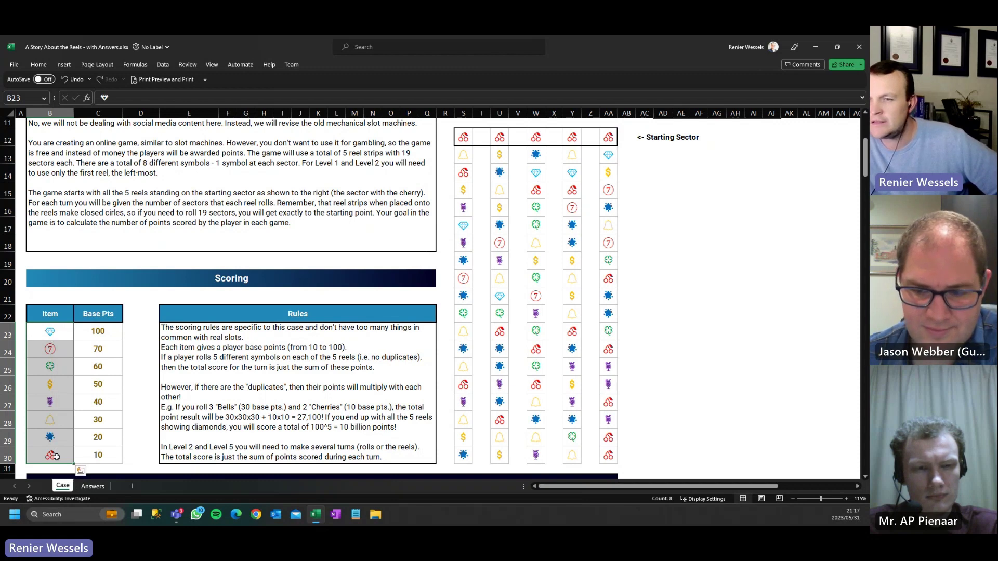
drag(96, 336, 92, 453)
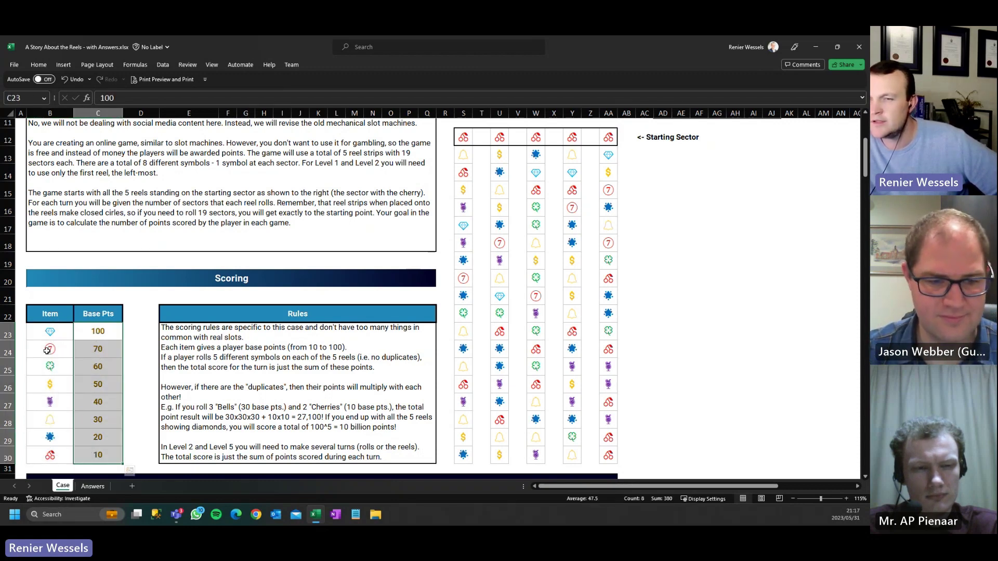
drag(51, 330, 41, 454)
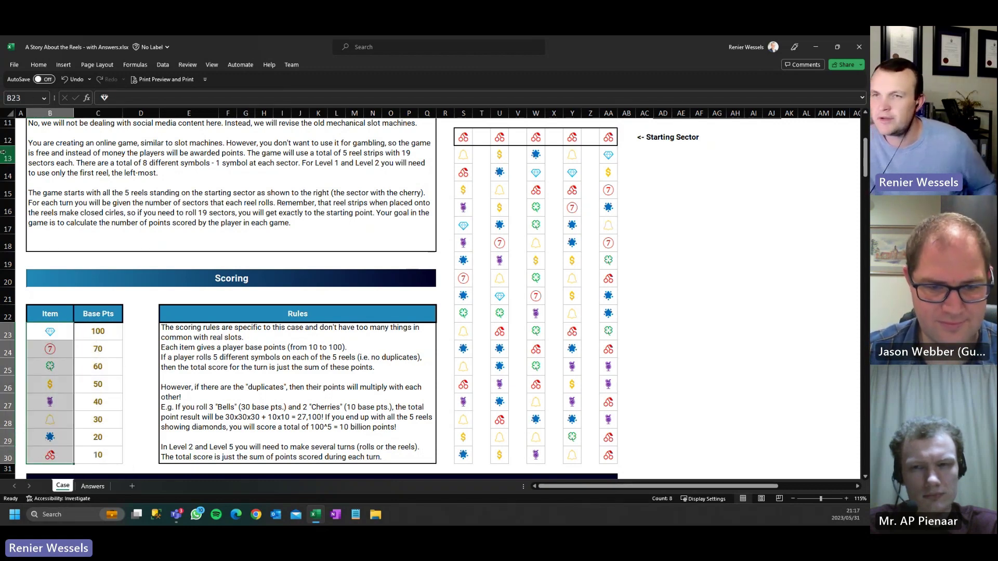
drag(51, 313, 98, 456)
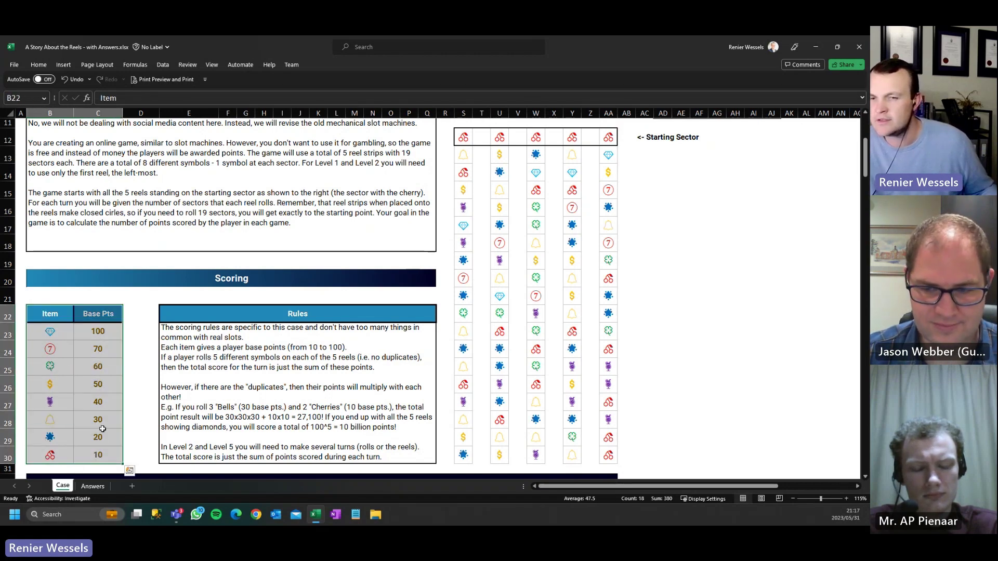
drag(51, 331, 49, 456)
click(23, 98)
text(it)
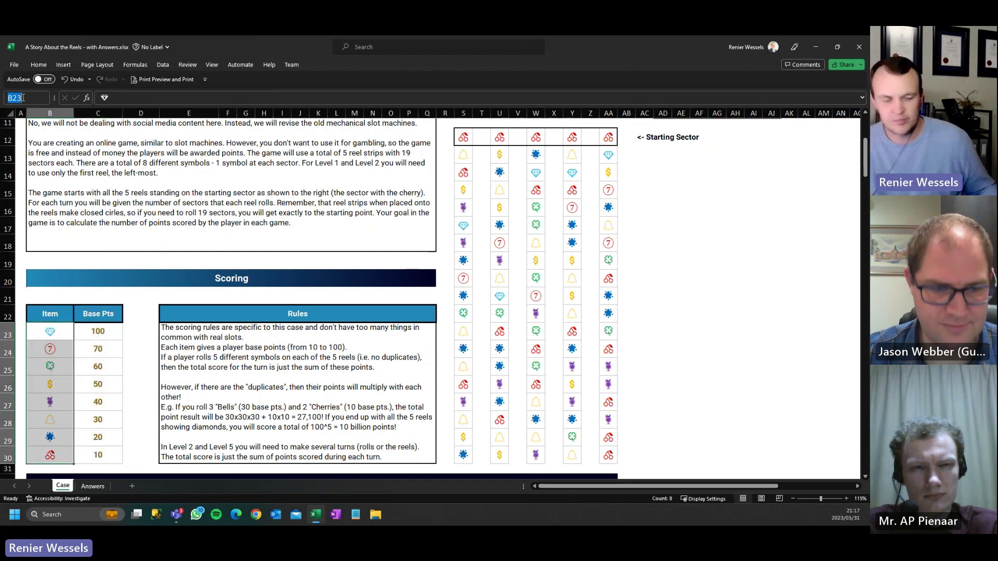
text(ewm)
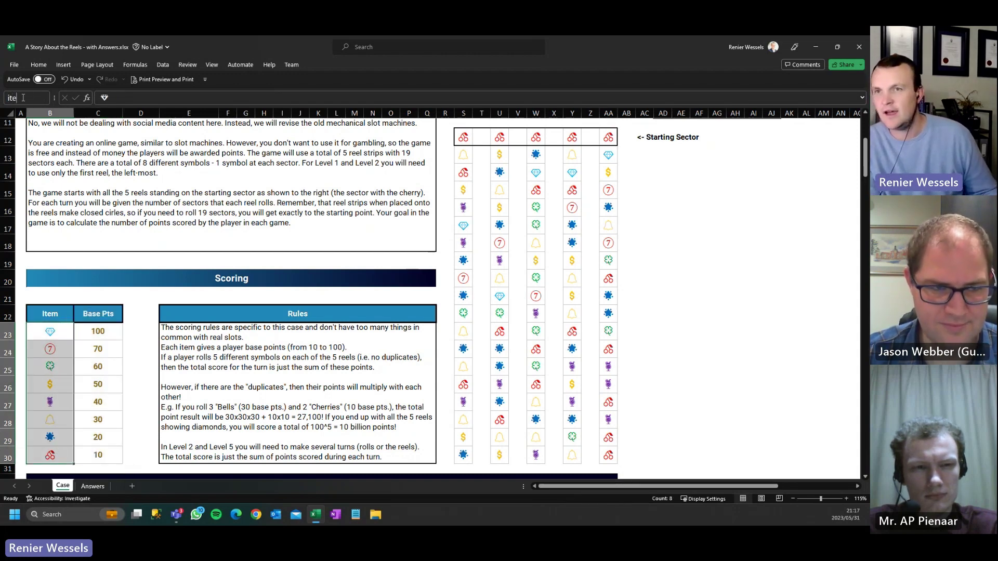
key(Return)
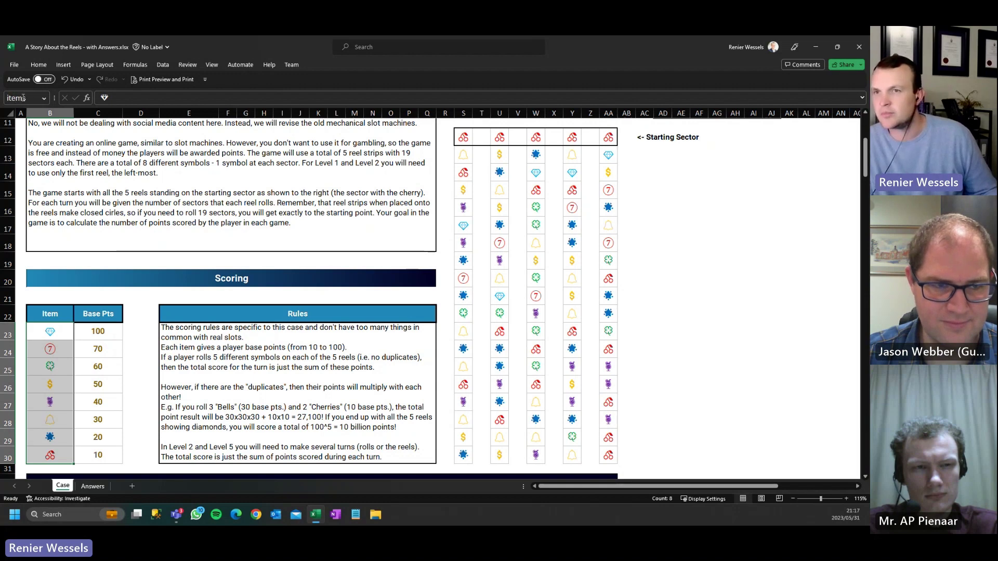
- Name the base points C23:C30 'points' in the Name Box
drag(101, 332, 99, 457)
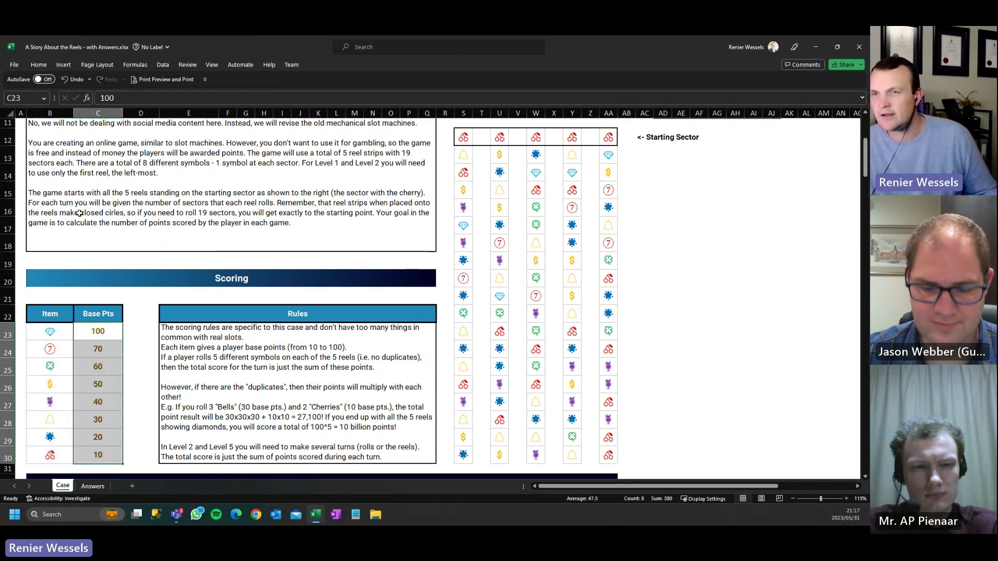
click(20, 97)
text(points)
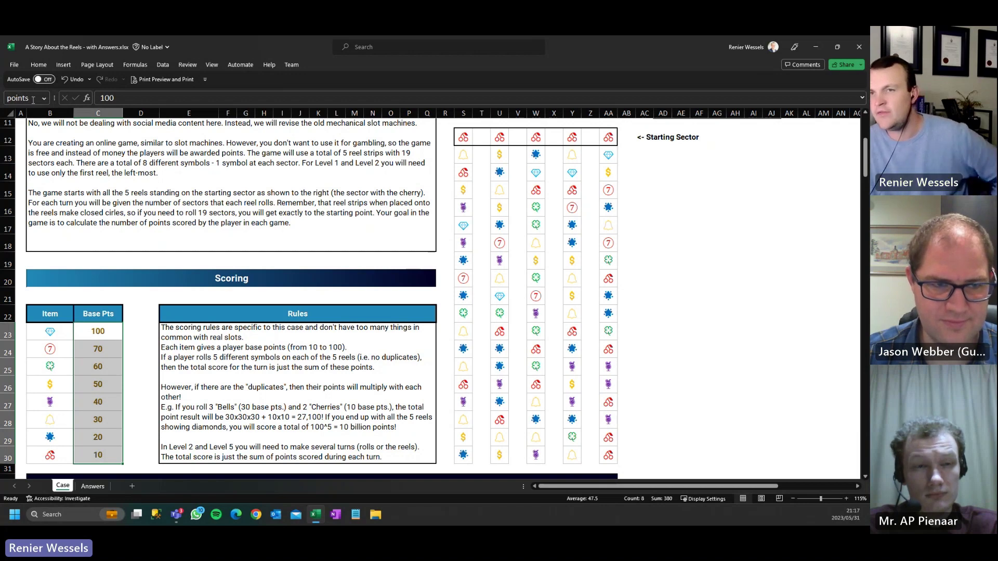
key(Return)
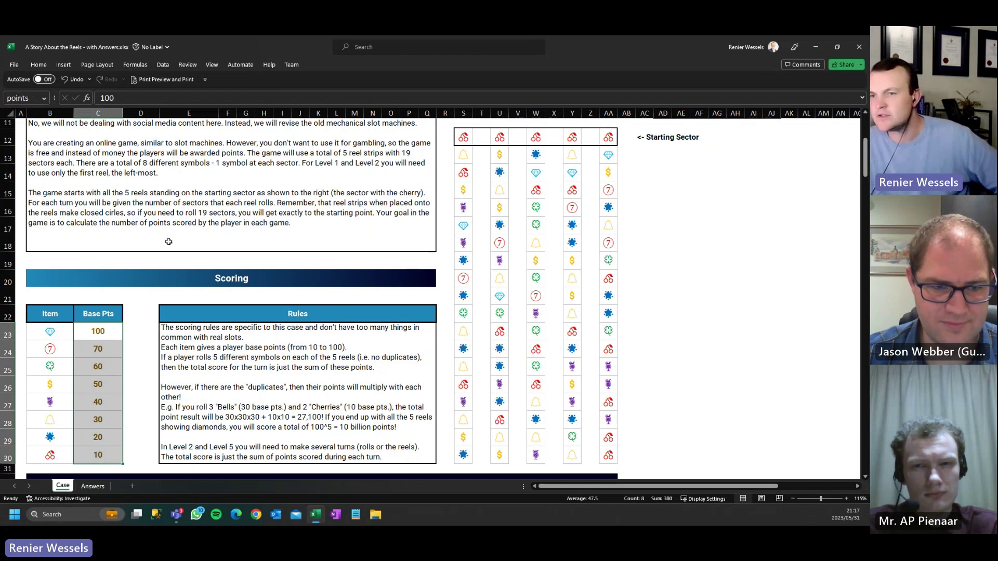
- Select all the reel strip symbols in S12:AA30
click(504, 171)
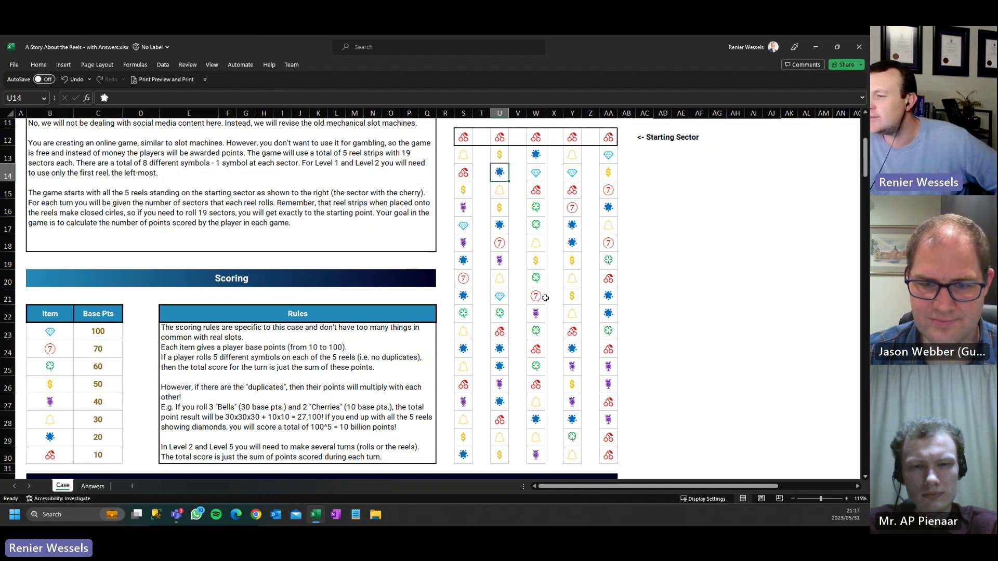
drag(463, 138, 609, 448)
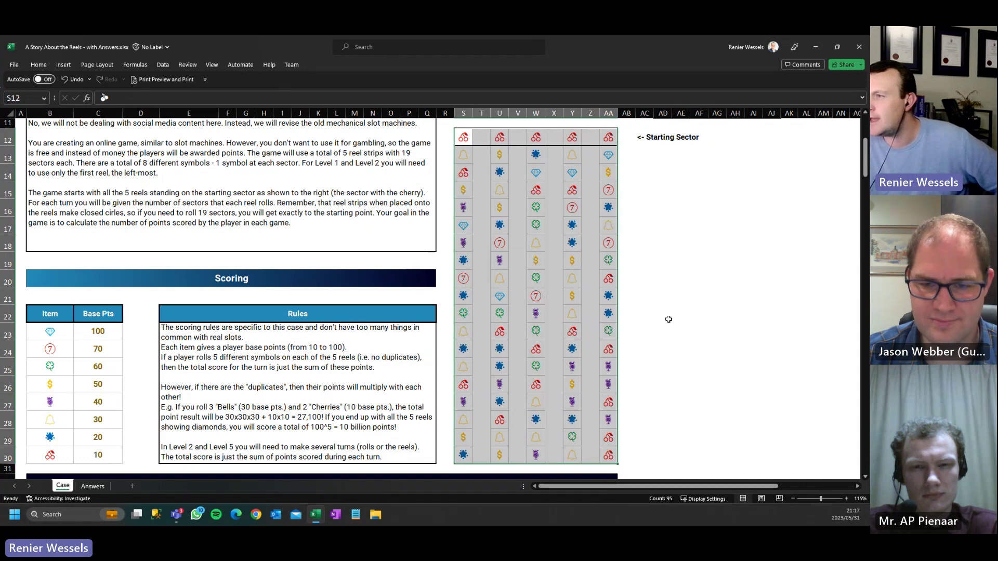
scroll(670, 318, up, 1)
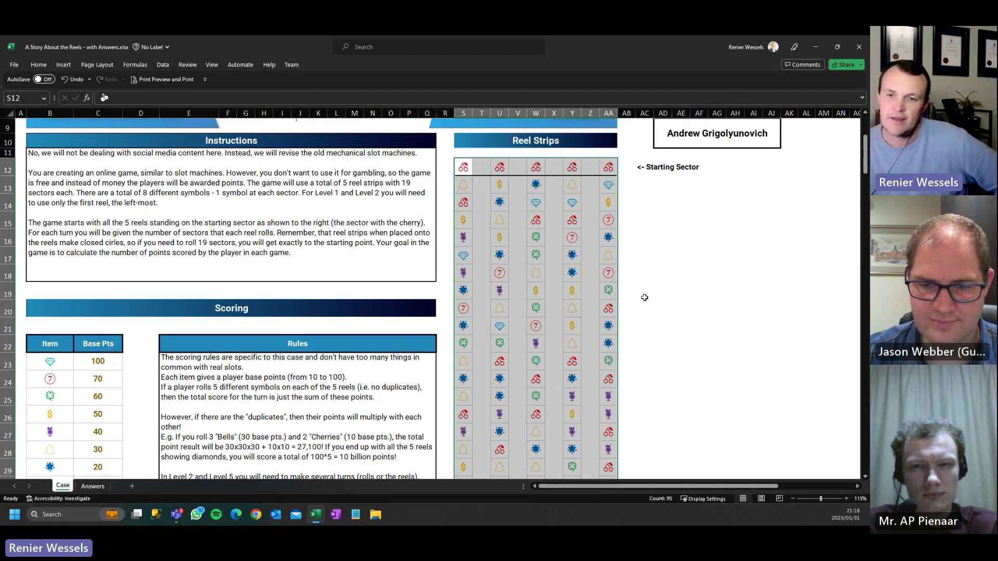
- Enter =HSTACK(S12:S30,U12:U30,W12:W30,Y12:Y30,AA12:AA30) in AG12 to place the five reels side by side
click(720, 171)
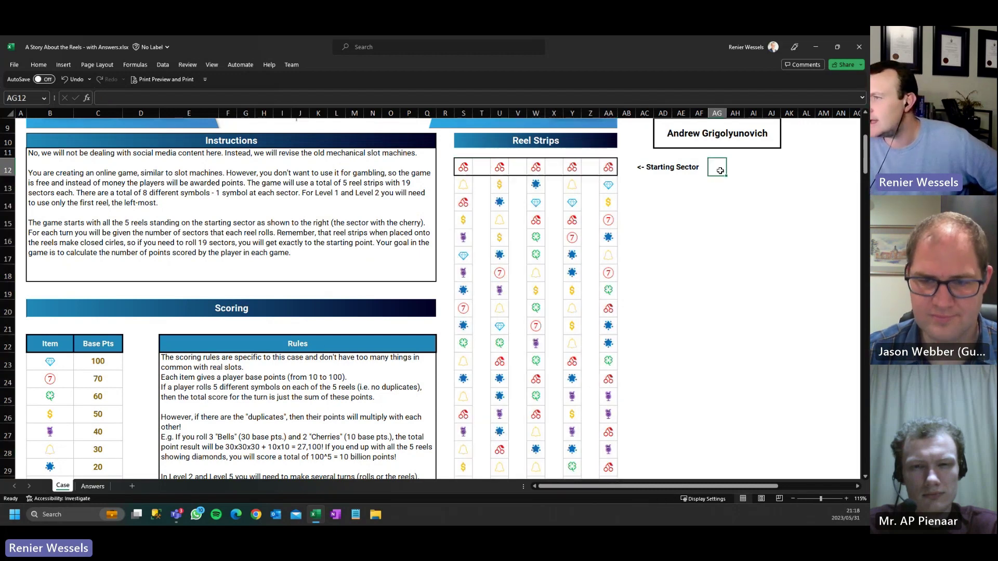
text(=)
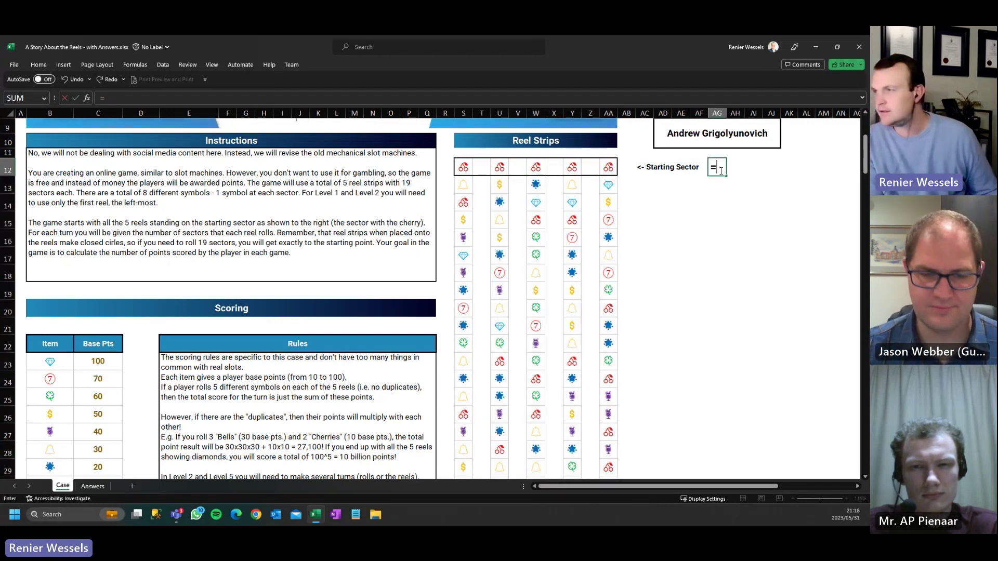
text(h)
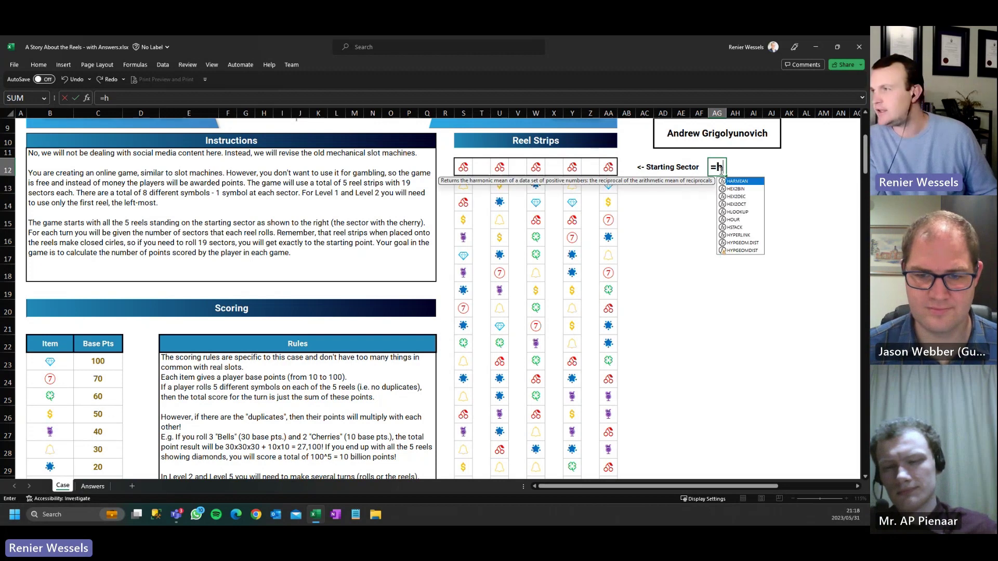
text(st)
key(Tab)
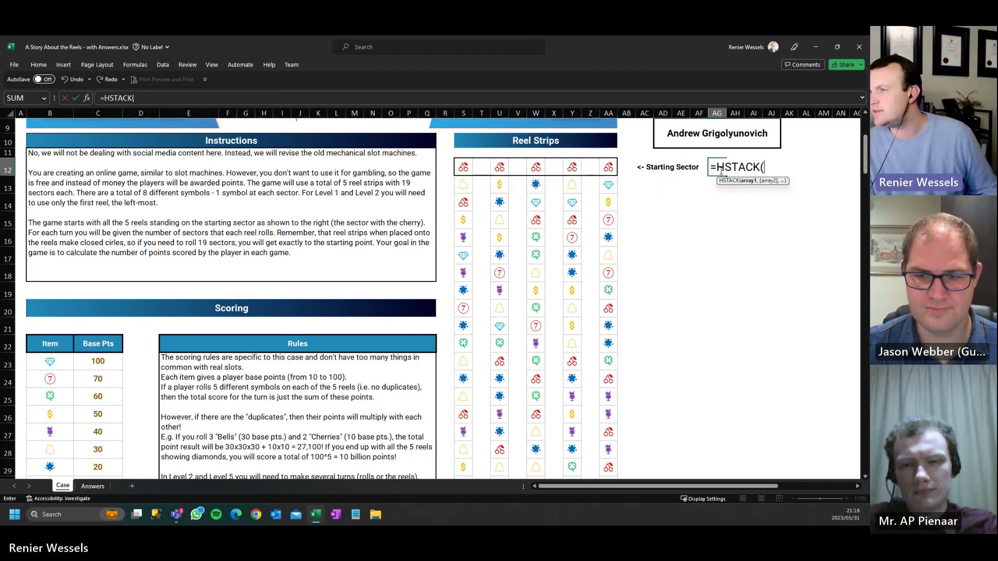
click(462, 167)
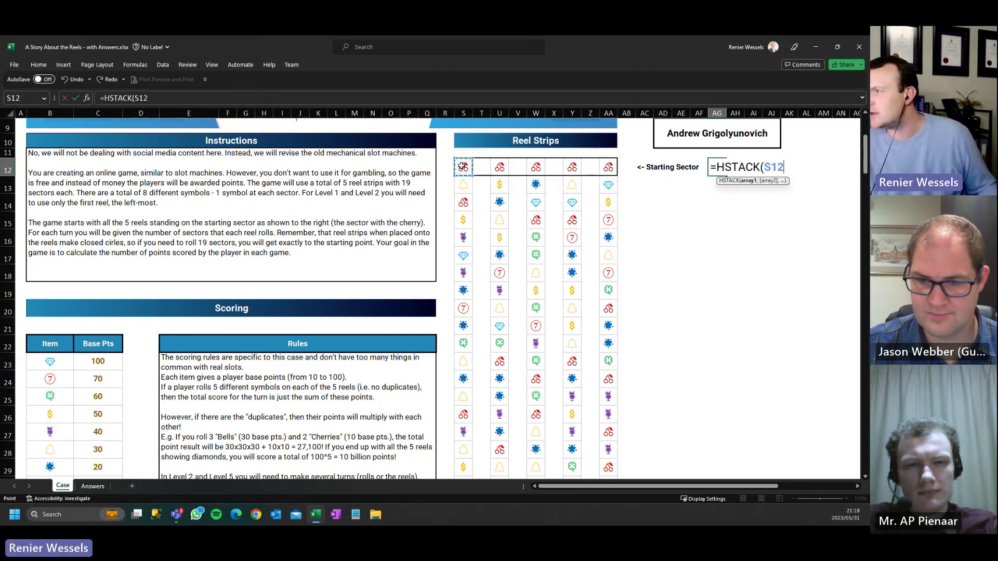
key(ctrl+shift+Down)
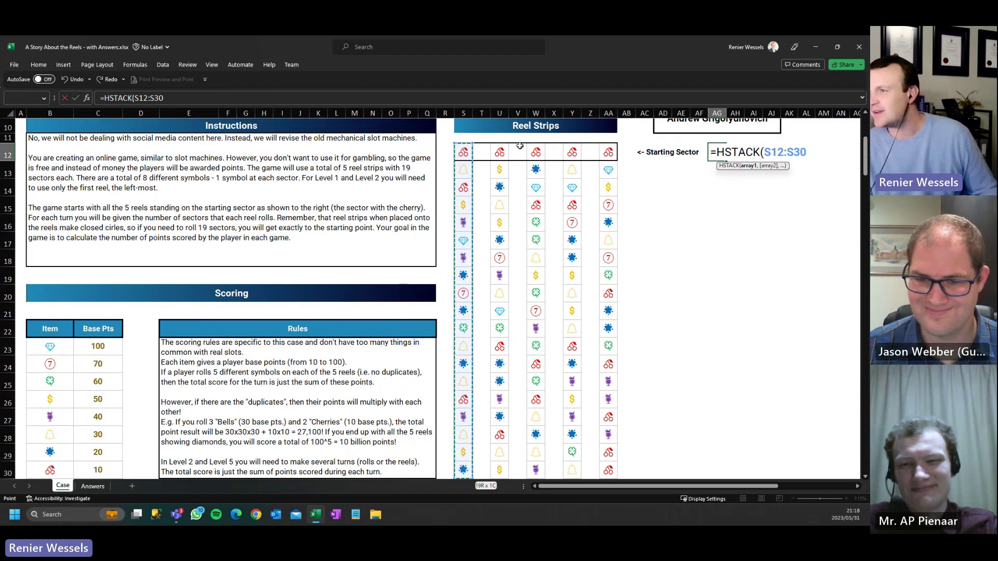
text(,)
click(501, 152)
key(ctrl+shift+Down)
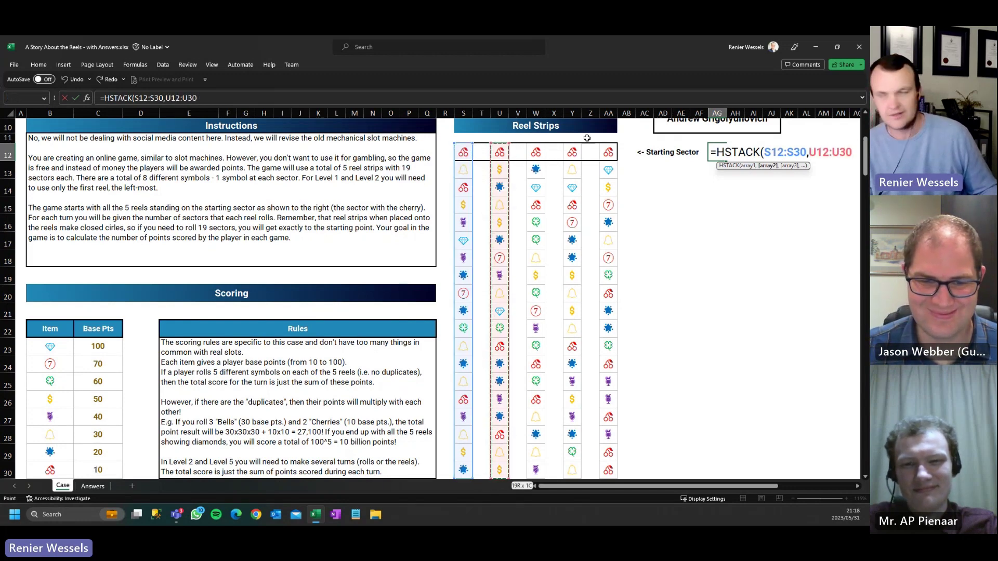
text(,)
click(541, 153)
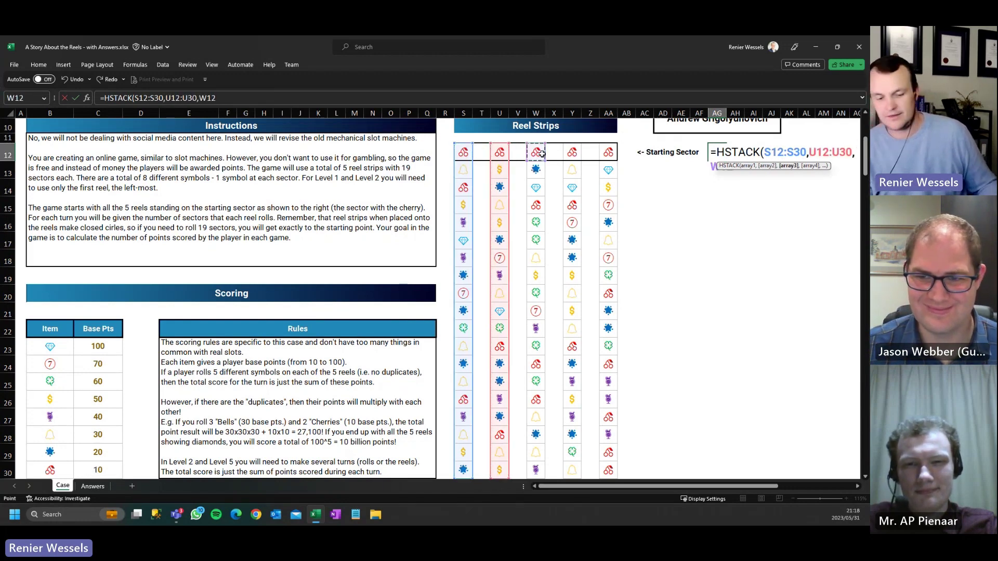
key(ctrl+shift+Down)
text(,)
click(573, 152)
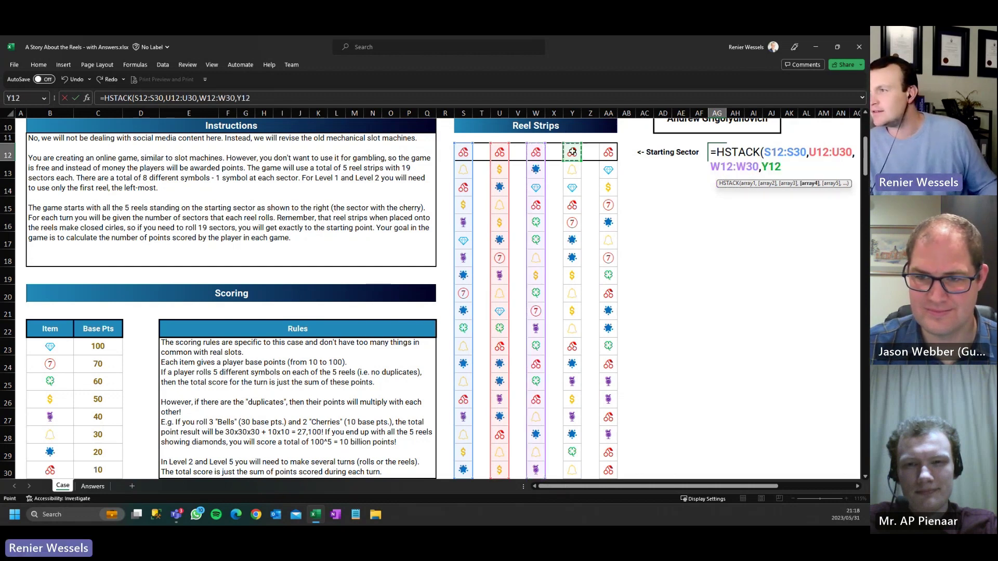
key(ctrl+shift+Down)
text(,)
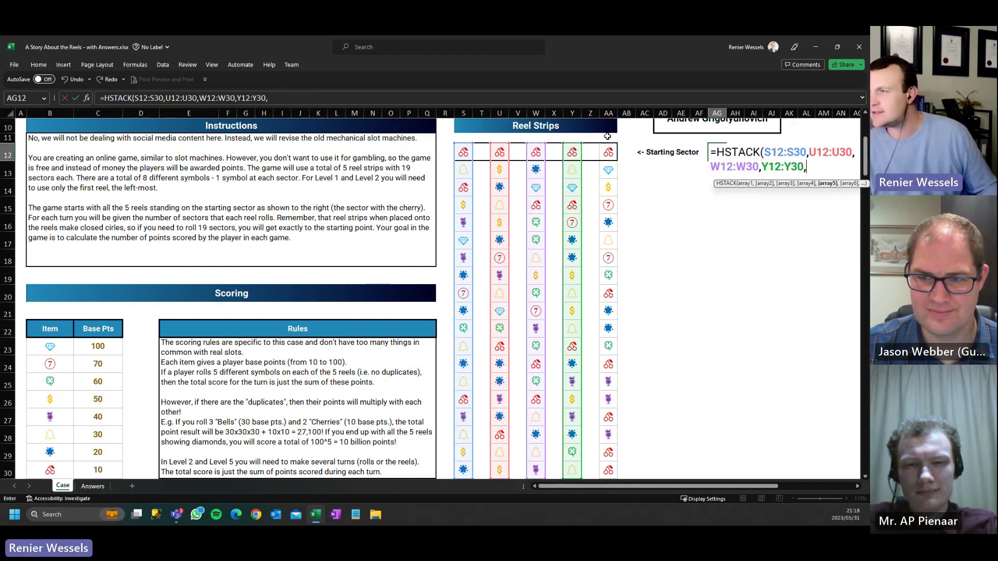
click(608, 152)
key(ctrl+shift+Down)
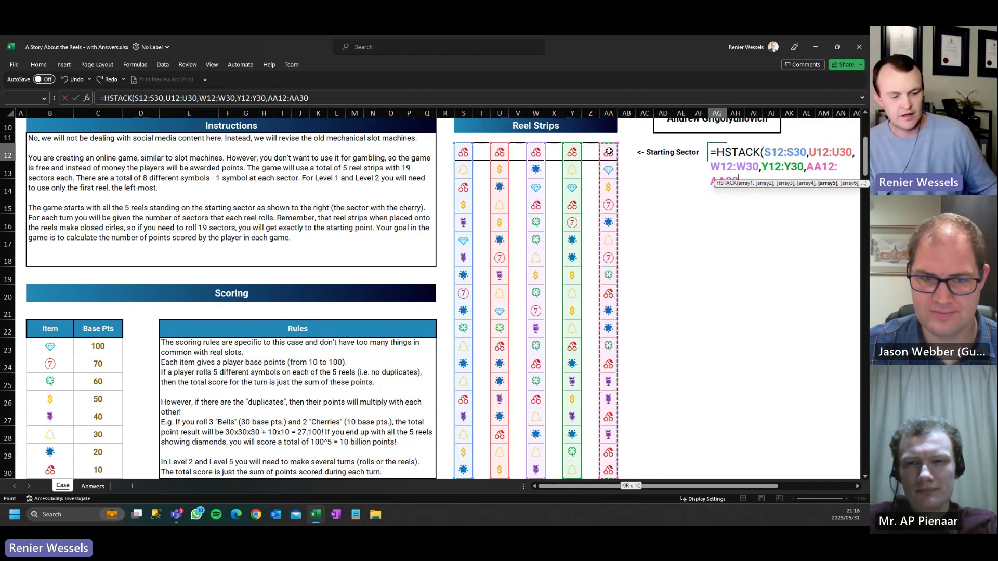
text())
key(Return)
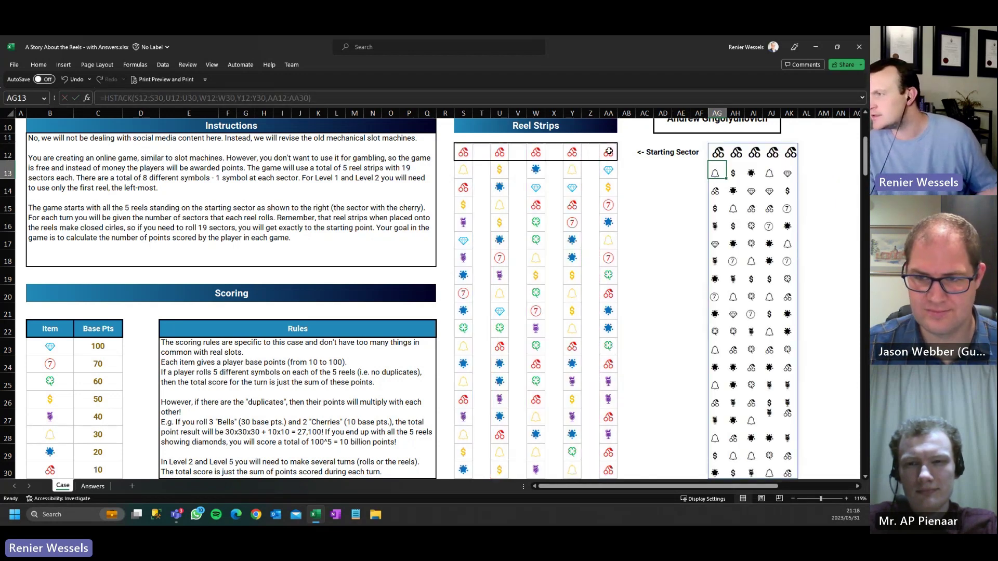
- Select the spilled grid from AG12 and name it 'reels' in the Name Box
click(719, 151)
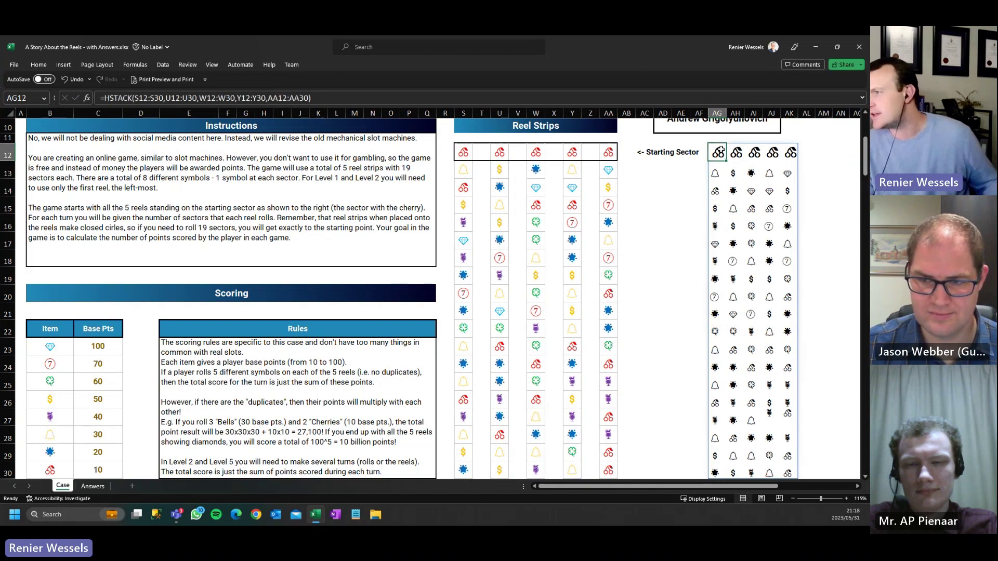
key(ctrl+a)
scroll(712, 208, down, 1)
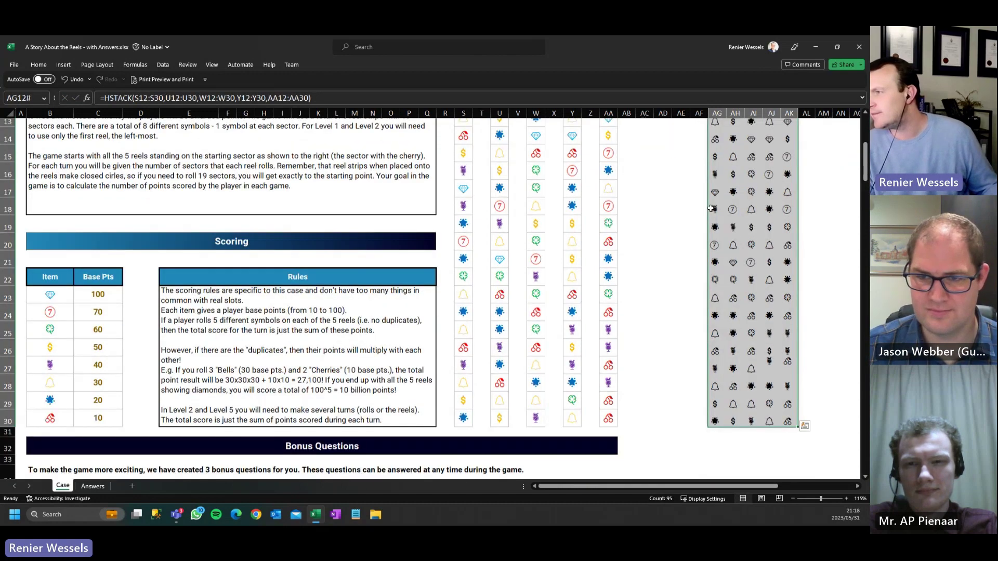
scroll(711, 208, up, 1)
click(32, 98)
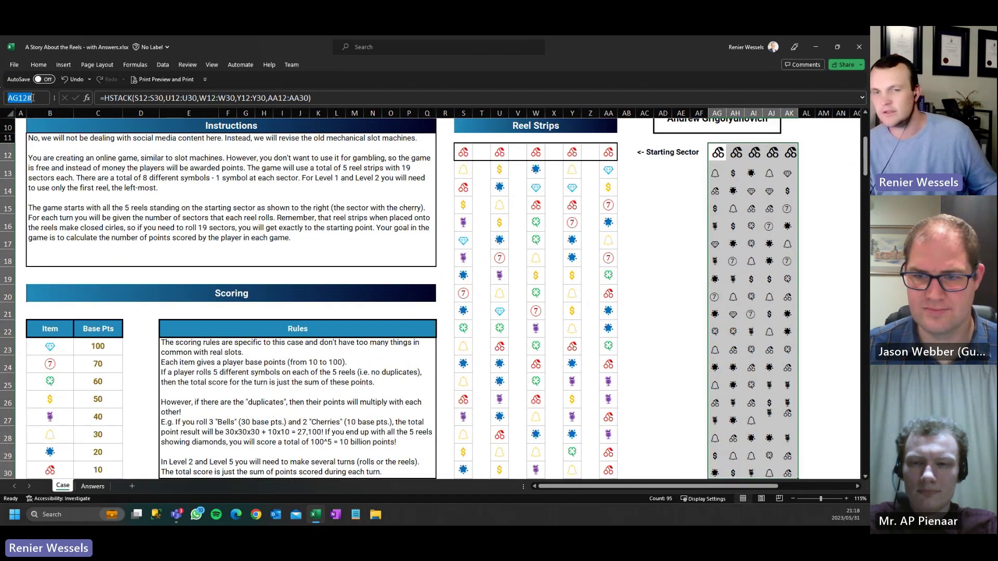
text(reels)
key(Return)
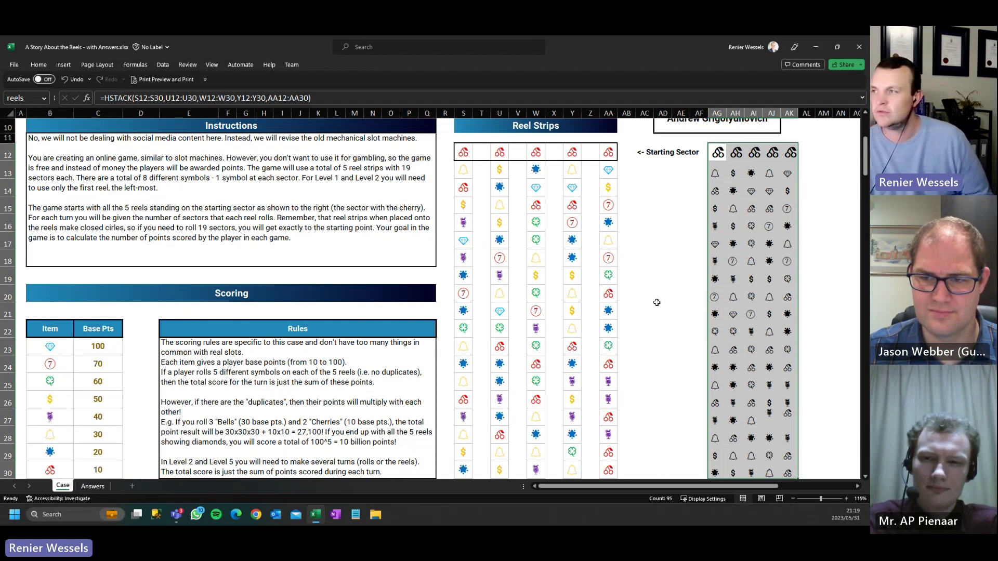
scroll(654, 305, down, 3)
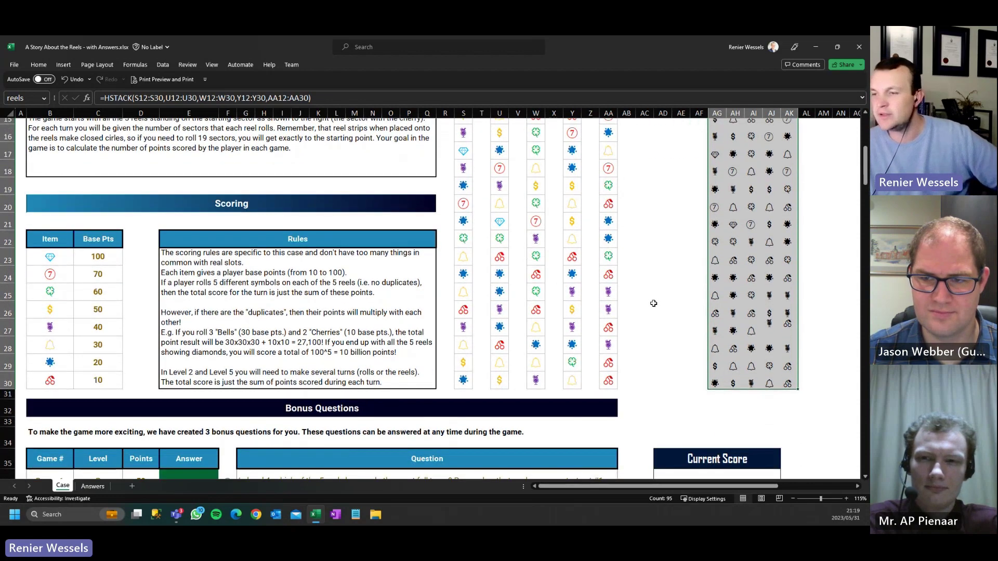
scroll(654, 303, down, 3)
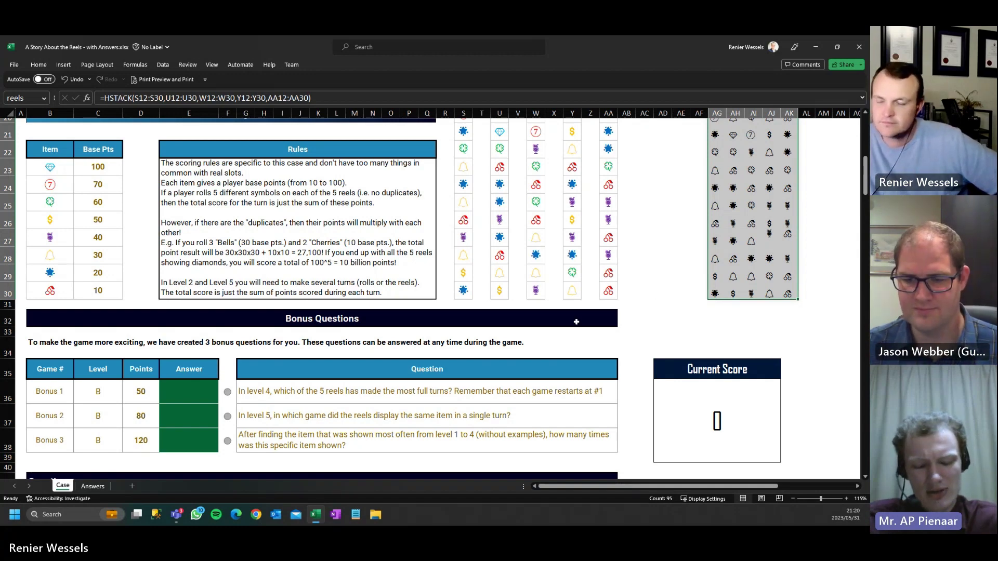
scroll(564, 320, down, 2)
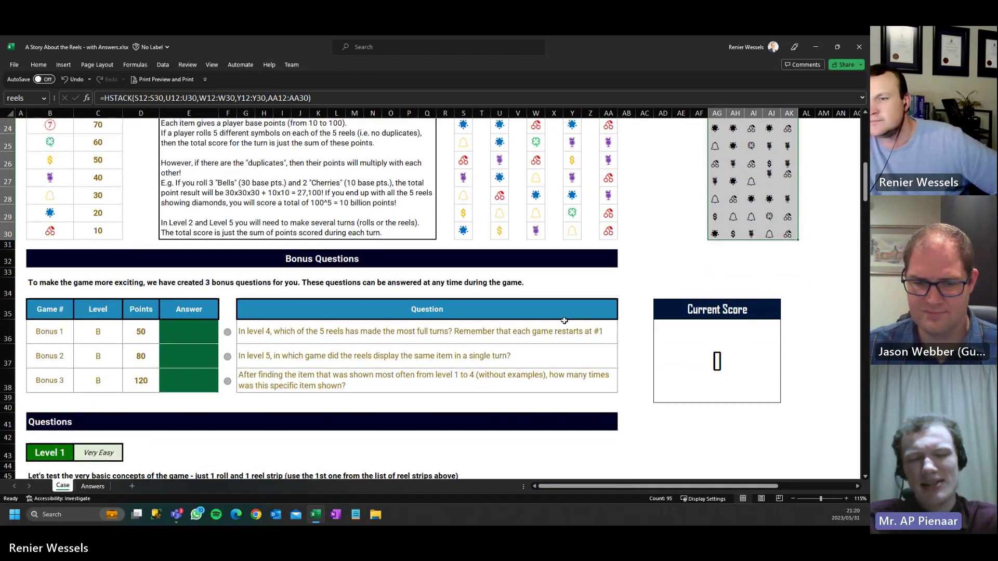
scroll(564, 320, down, 5)
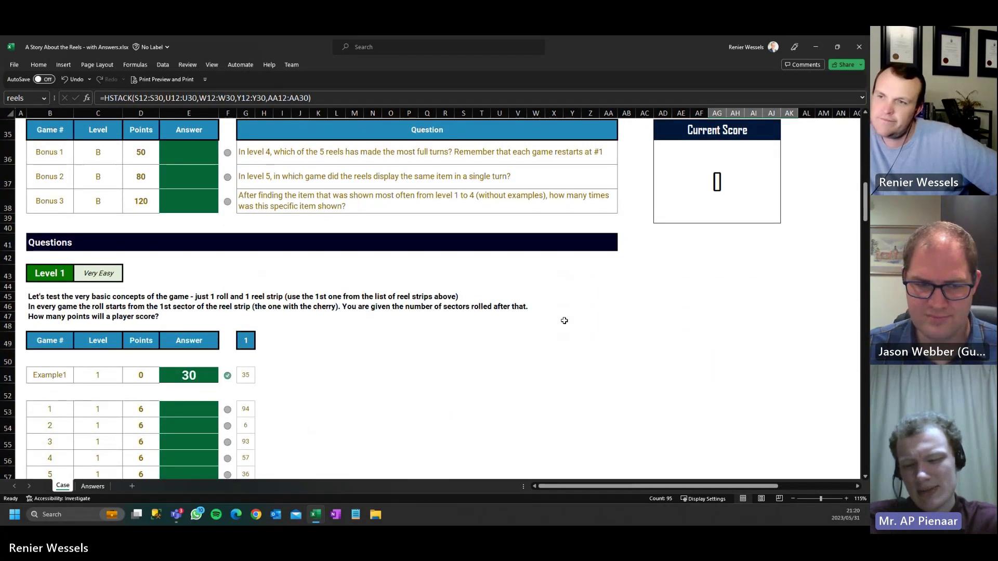
scroll(564, 320, down, 1)
scroll(564, 321, down, 1)
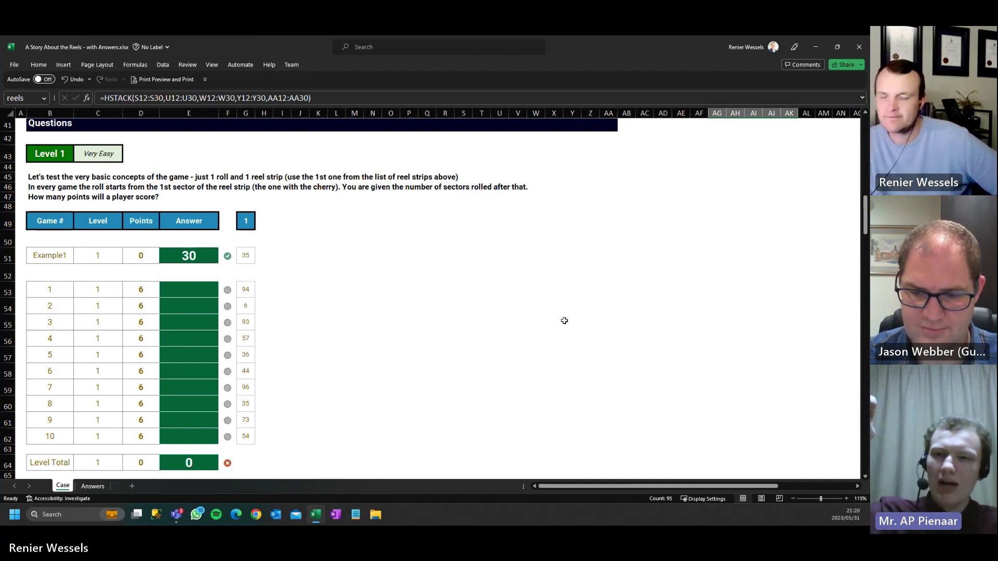
scroll(565, 321, up, 10)
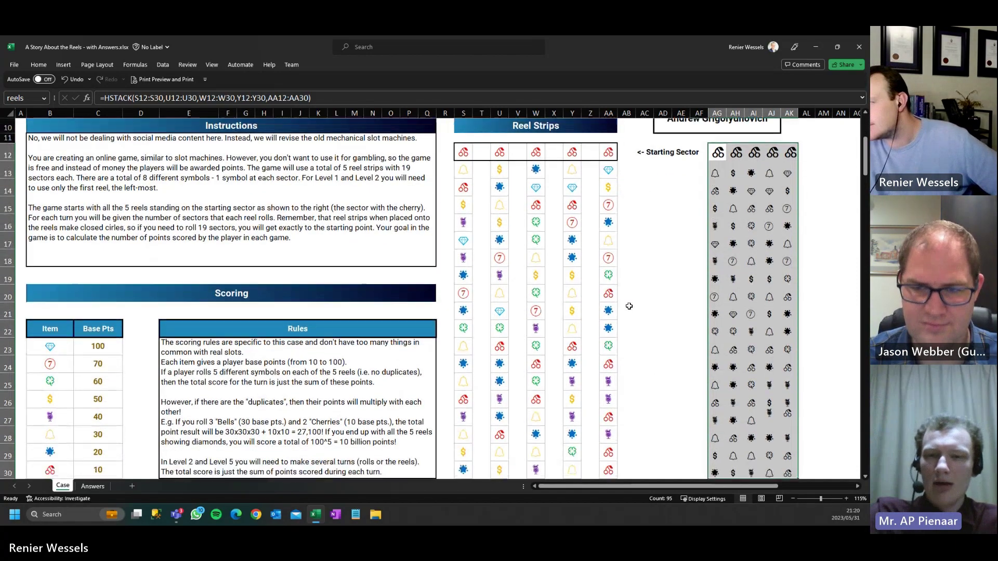
- Copy the reels range and add a new blank worksheet, Sheet1
scroll(629, 307, down, 1)
scroll(629, 306, up, 1)
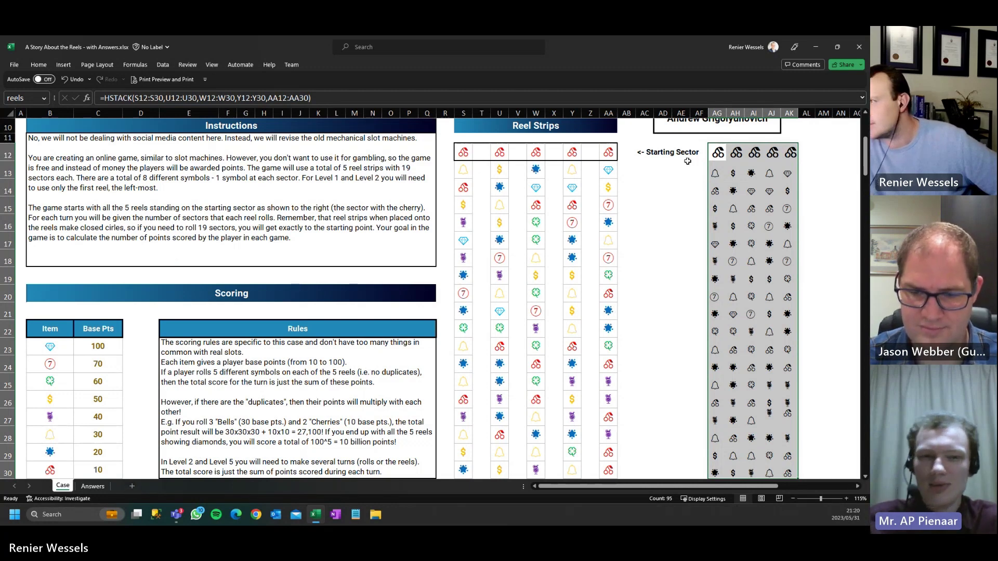
key(ctrl+c)
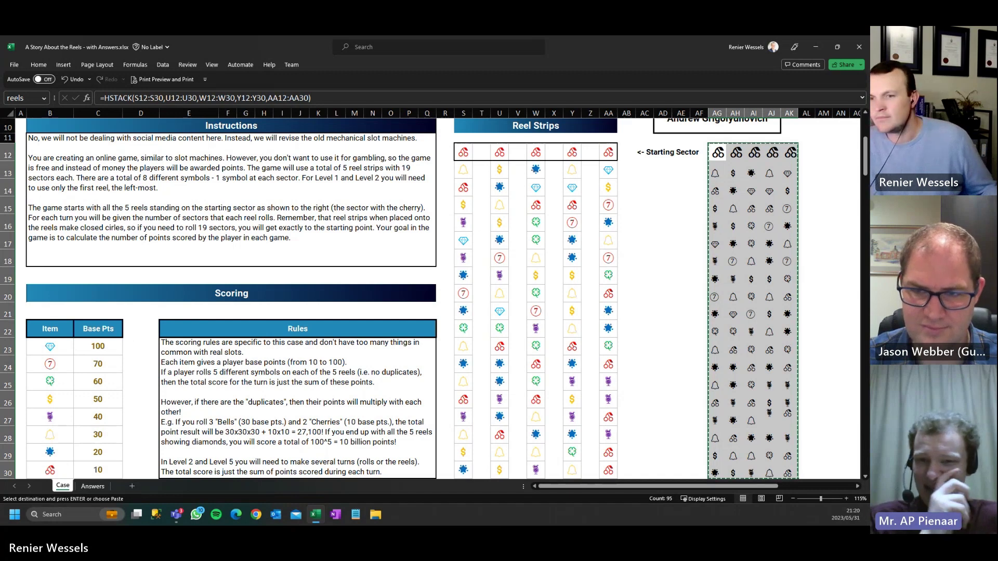
click(131, 487)
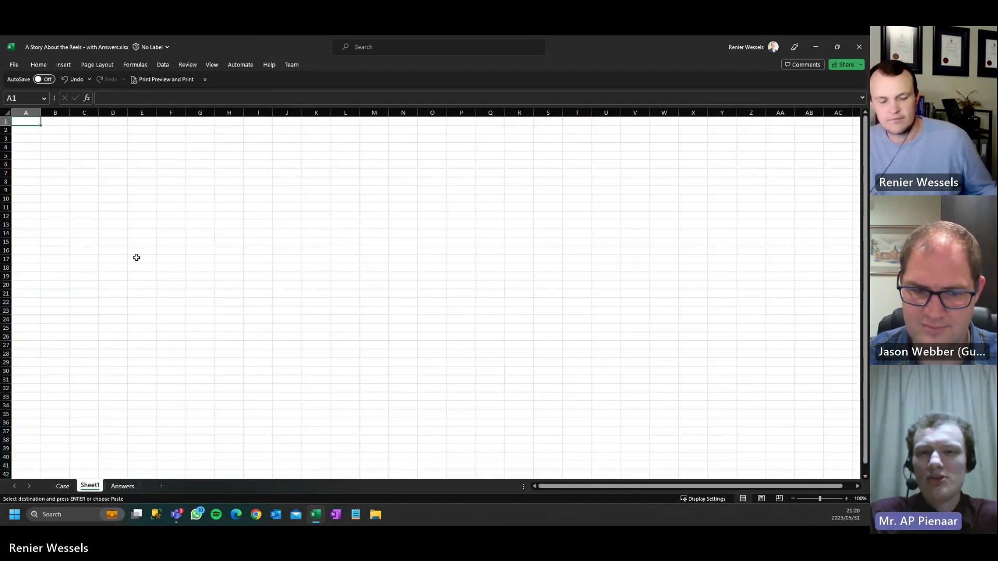
- Paste the copied reels into Sheet1 at B2 as plain values
key(Right)
key(Down)
key(ctrl+v)
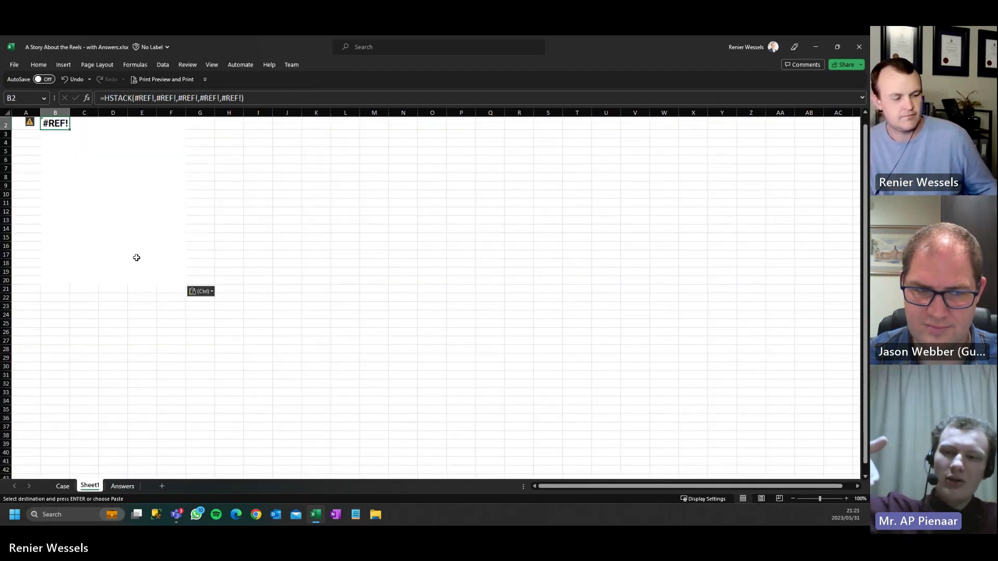
key(alt+h)
key(v)
key(v)
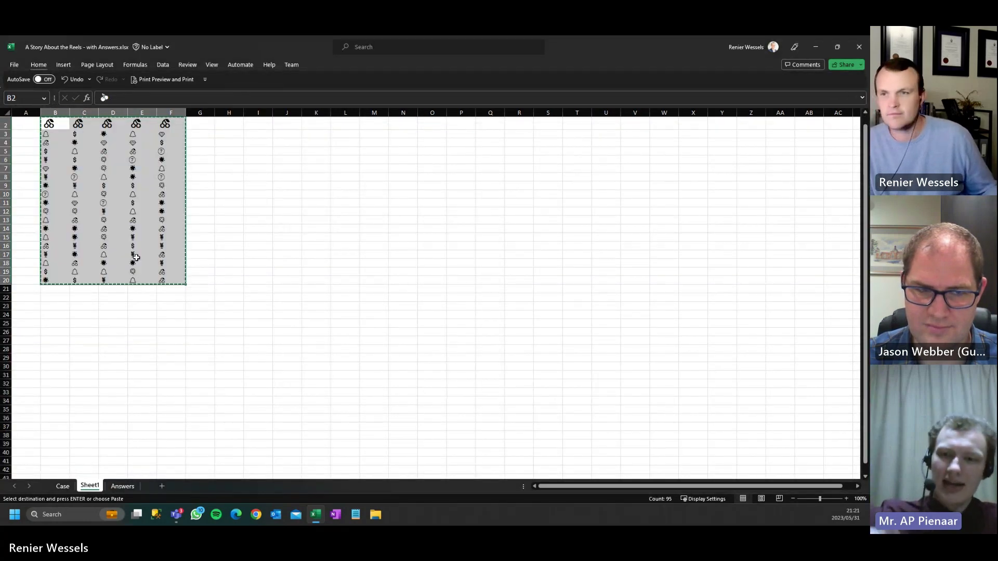
- Copy the B2:F20 reel block and paste a second copy at B21
key(ctrl+c)
key(ctrl+Down)
key(Down)
key(ctrl+v)
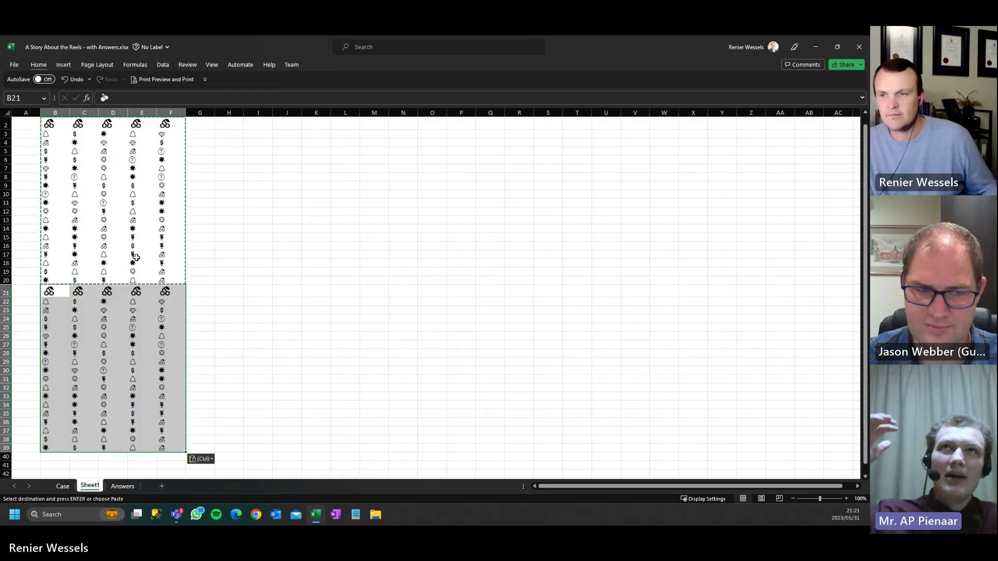
key(ctrl)
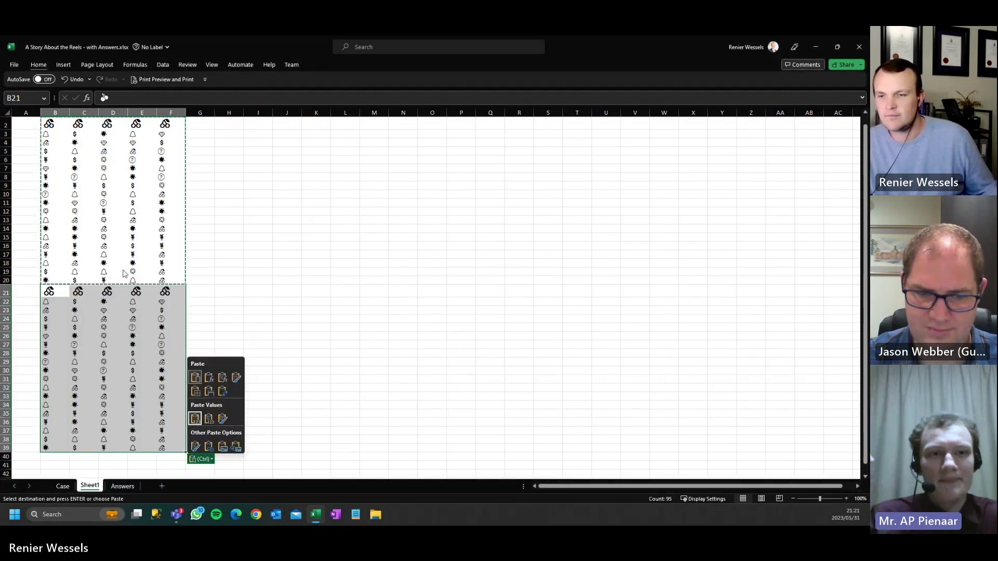
key(Escape)
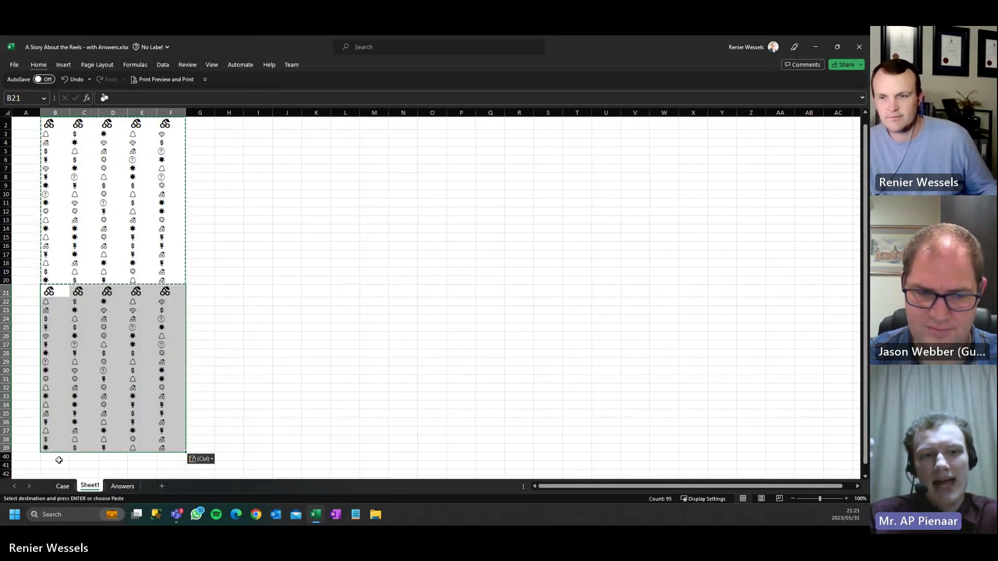
- Paste further copies of the reel block at B40, B59 and B78, filling down to row 96
click(58, 458)
key(ctrl+v)
key(ctrl+Down)
key(Down)
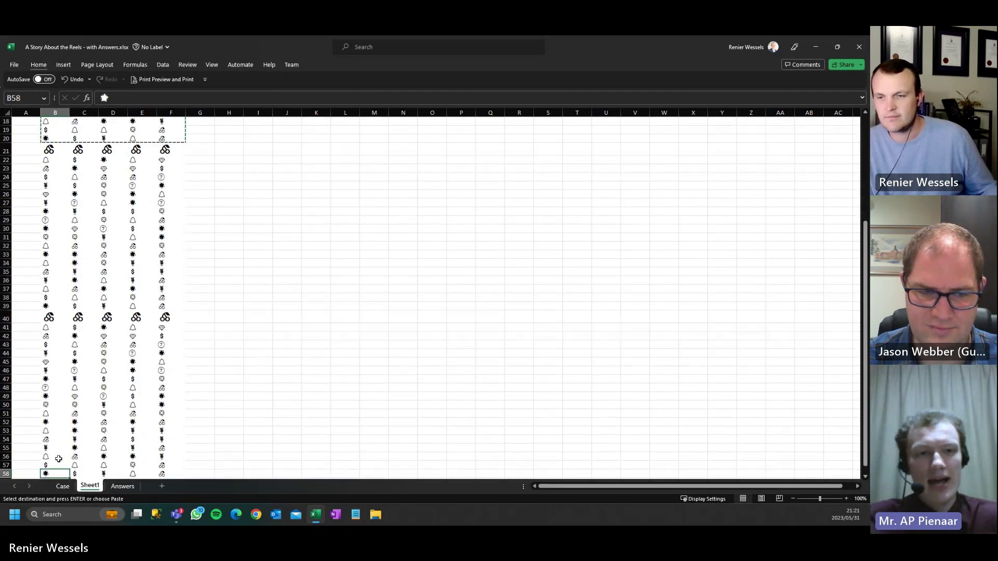
key(ctrl+v)
key(ctrl+Down)
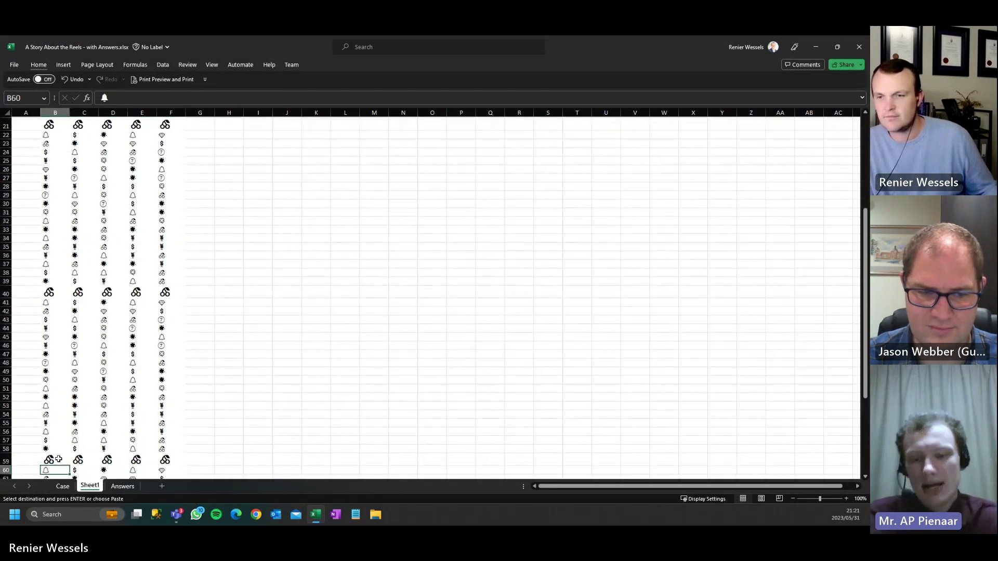
key(Down)
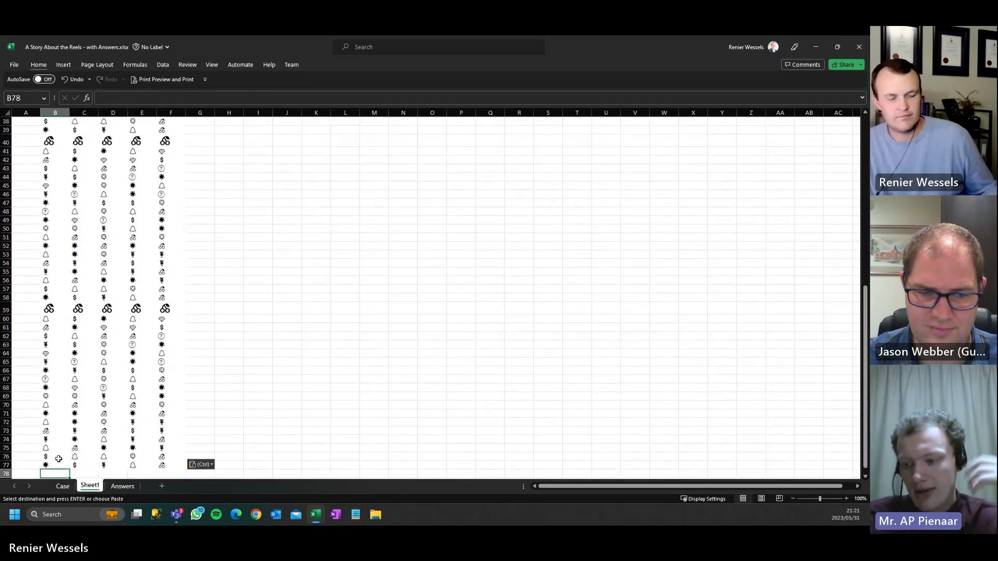
key(ctrl+v)
key(ctrl+Down)
key(Down)
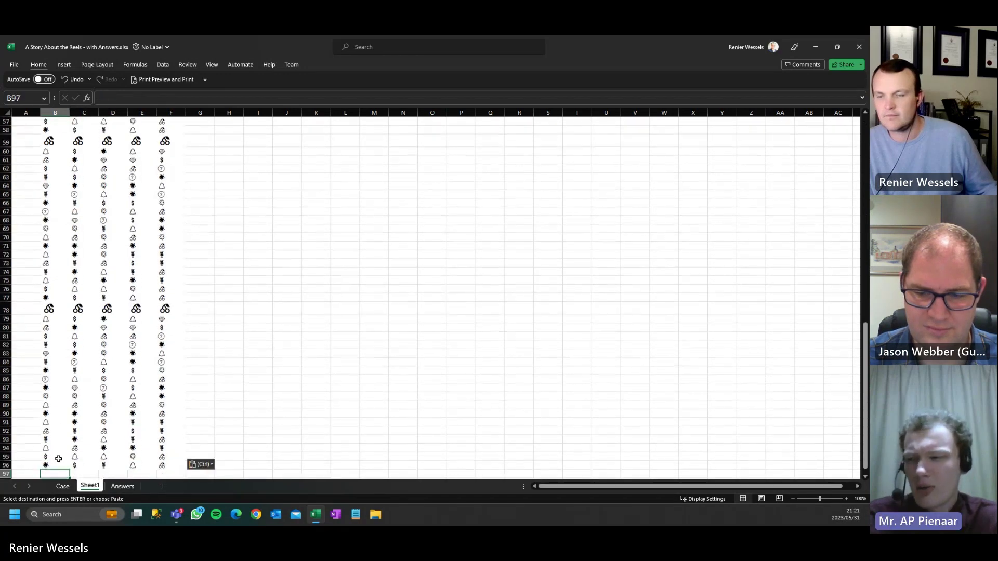
scroll(60, 447, up, 19)
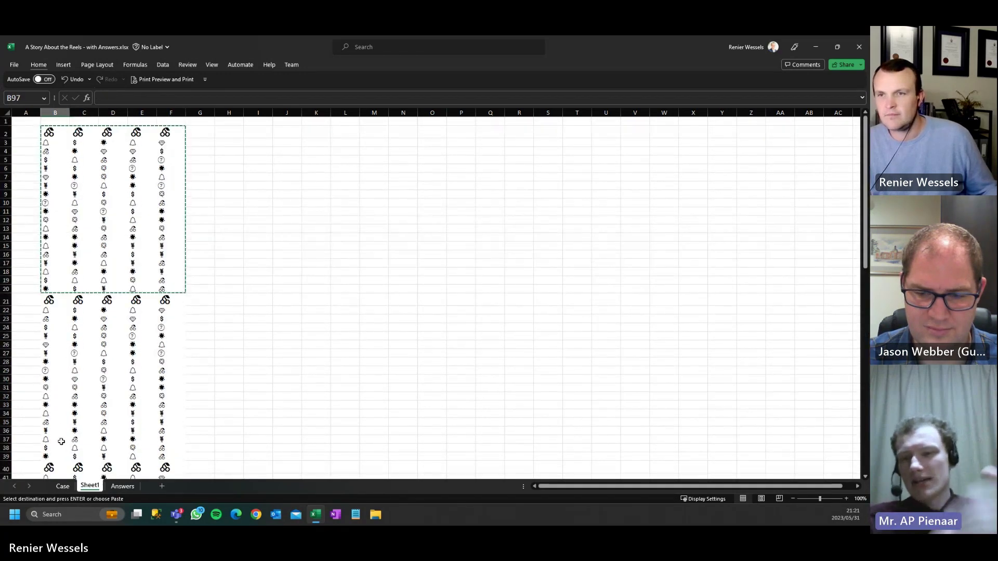
click(31, 132)
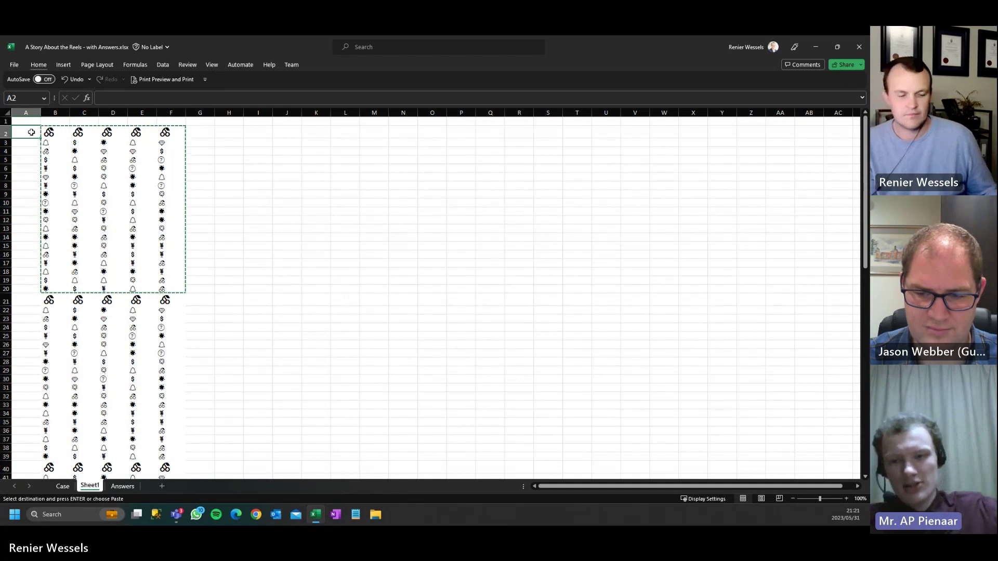
- Enter =SEQUENCE(100) in A2 to number column A from 1 to 100
text(=se)
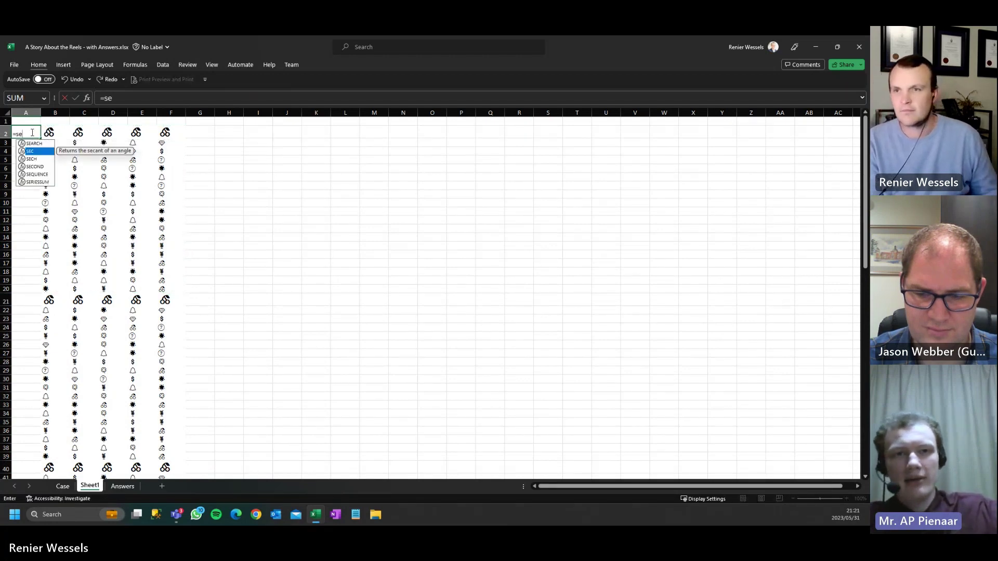
key(Down)
key(Down)
key(Down)
key(Tab)
text(10)
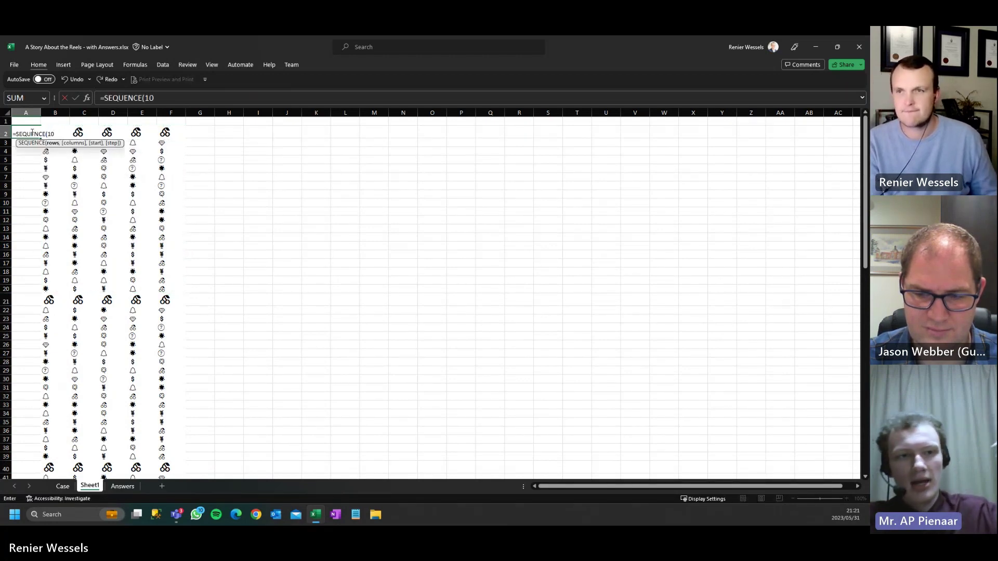
text(0)
key(Return)
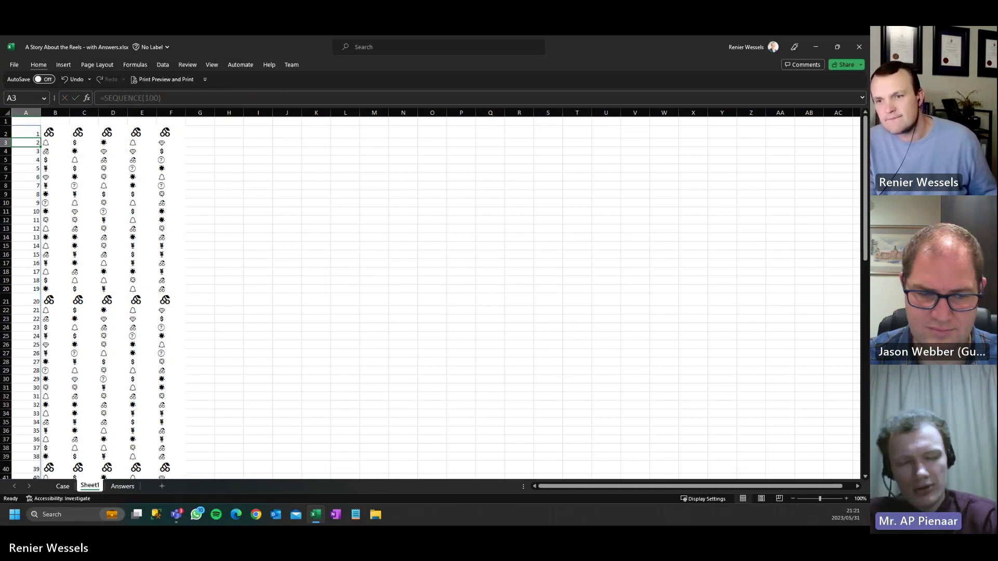
- Check the numbering at row 36 and the symbols in B37 and B38
click(5, 431)
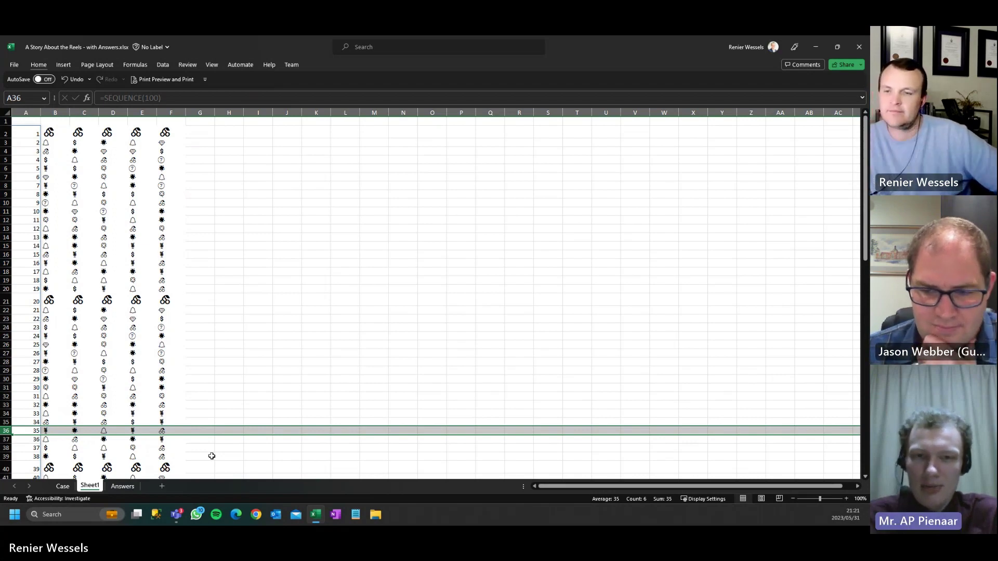
click(54, 447)
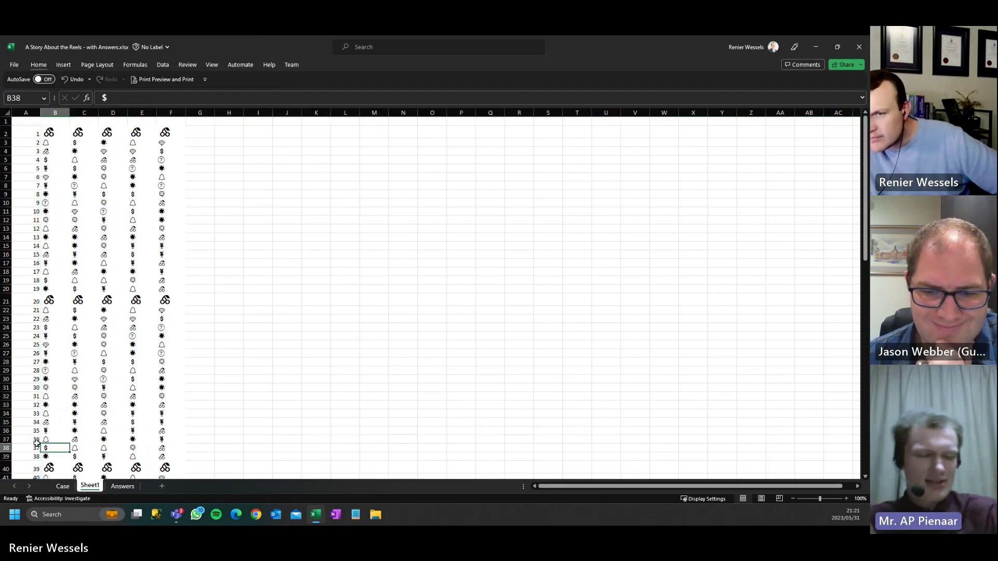
click(56, 440)
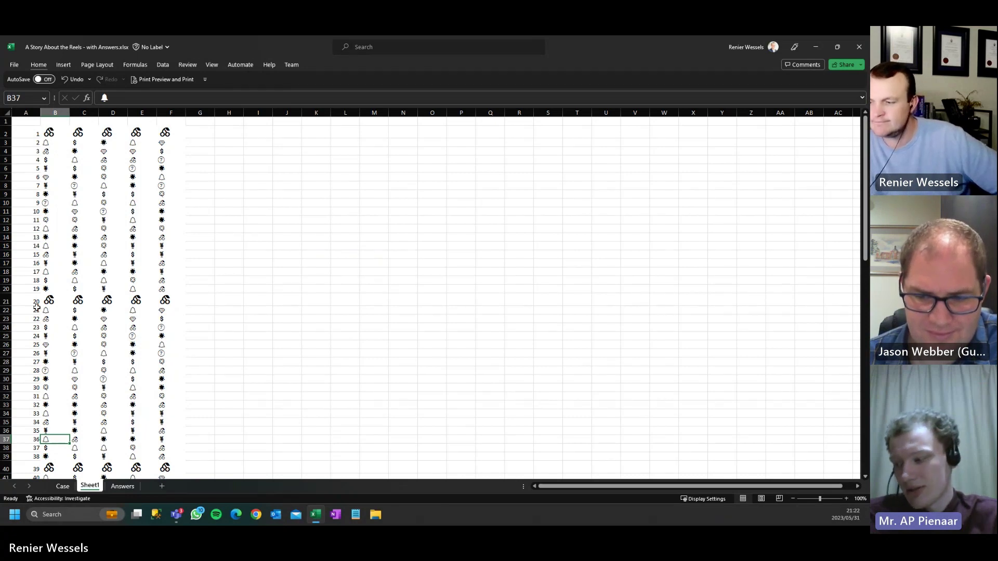
- Fill A21:F21 yellow to mark where the second reel copy begins
drag(31, 302, 176, 301)
click(38, 64)
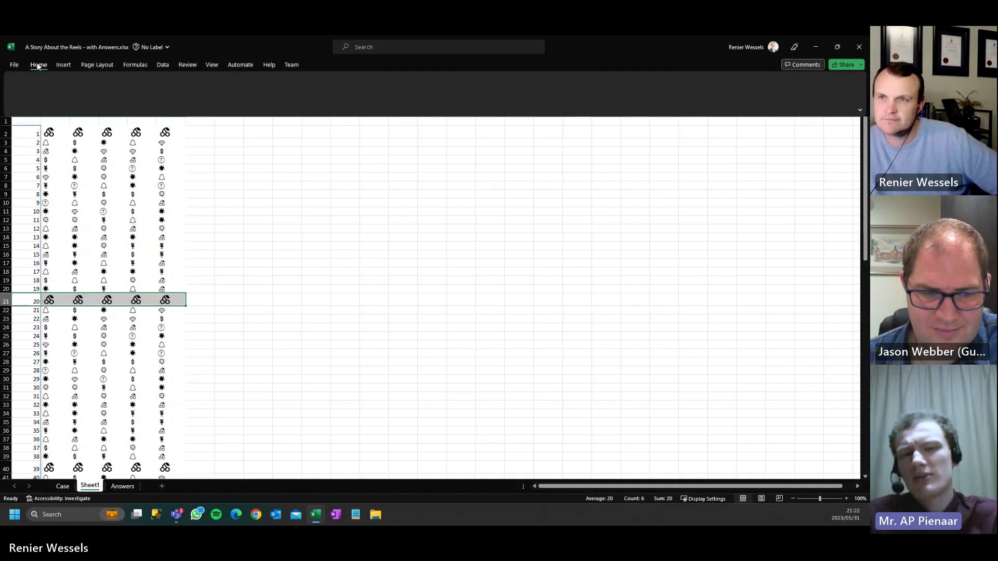
click(154, 100)
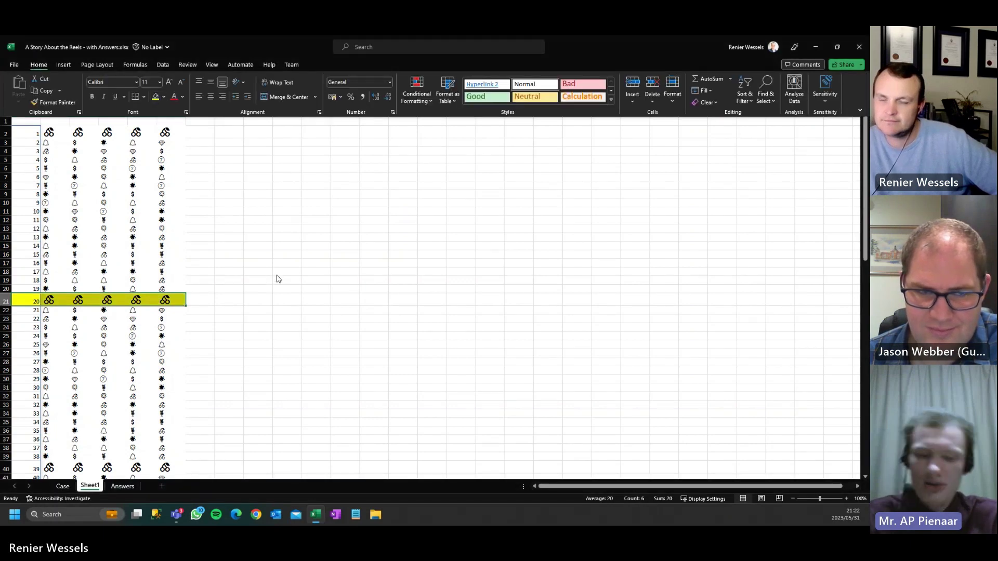
scroll(251, 326, down, 1)
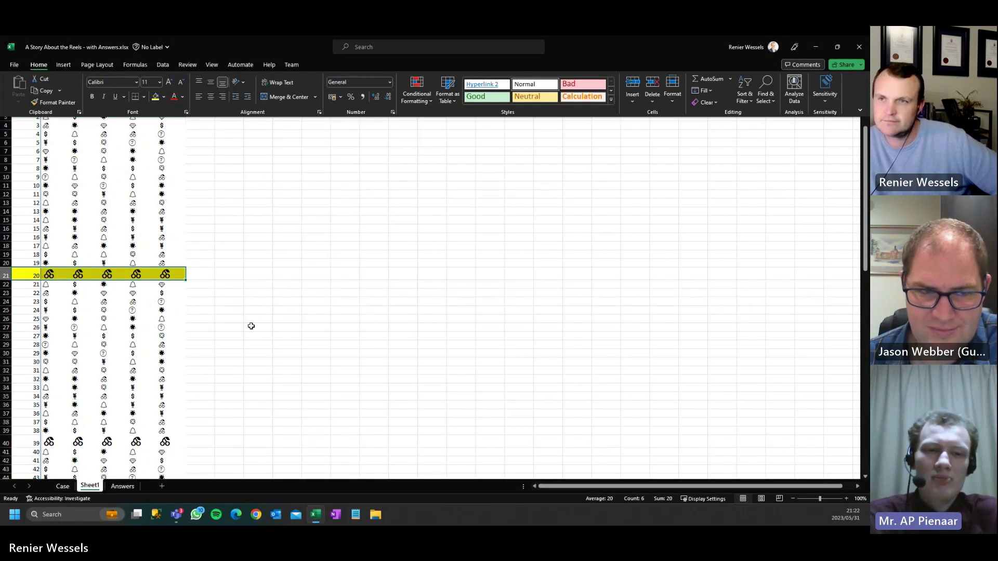
scroll(252, 326, up, 1)
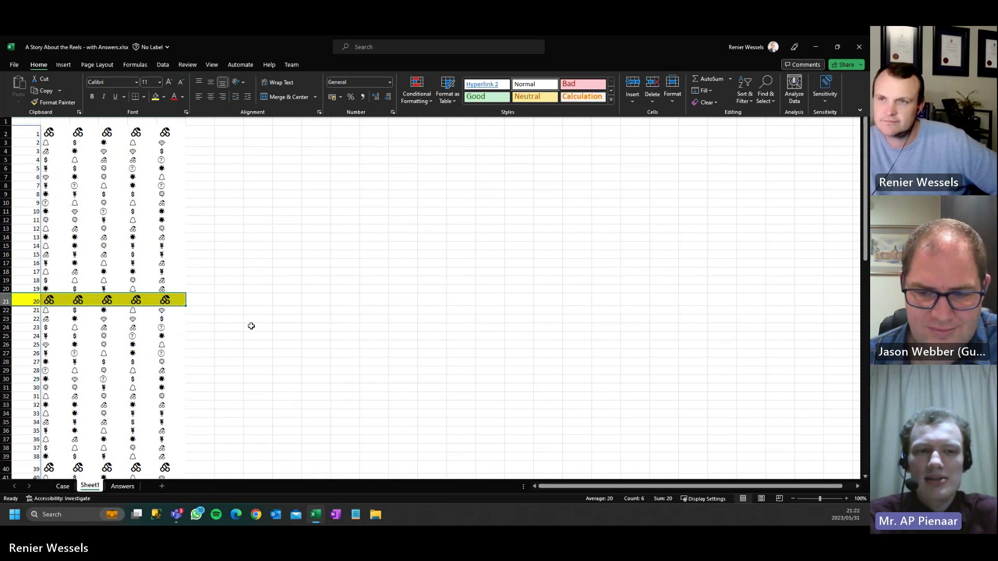
scroll(251, 326, down, 1)
- Fill A40:F40 yellow to mark where the third reel copy begins
drag(22, 442, 169, 443)
click(39, 64)
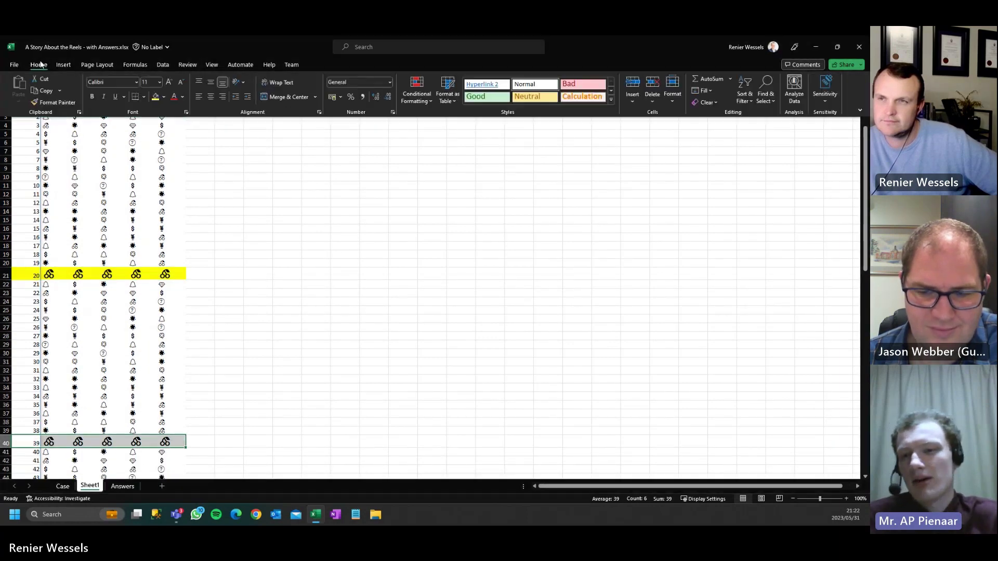
click(155, 97)
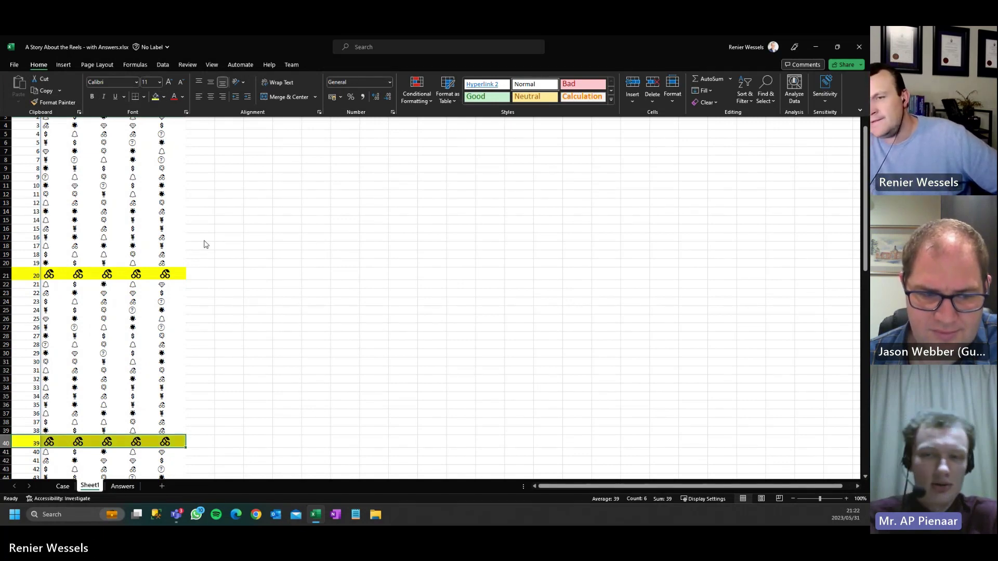
scroll(201, 239, up, 1)
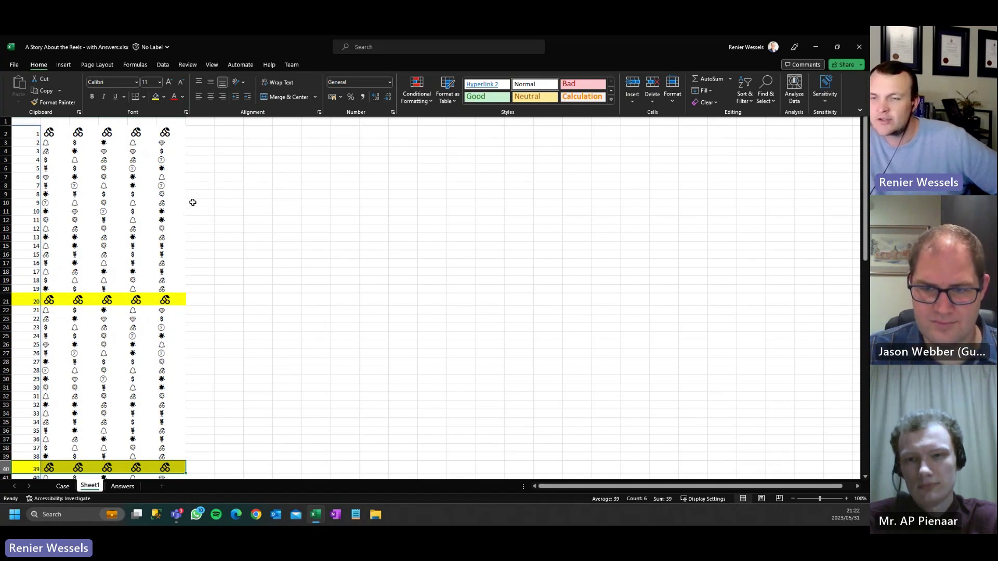
scroll(105, 158, down, 18)
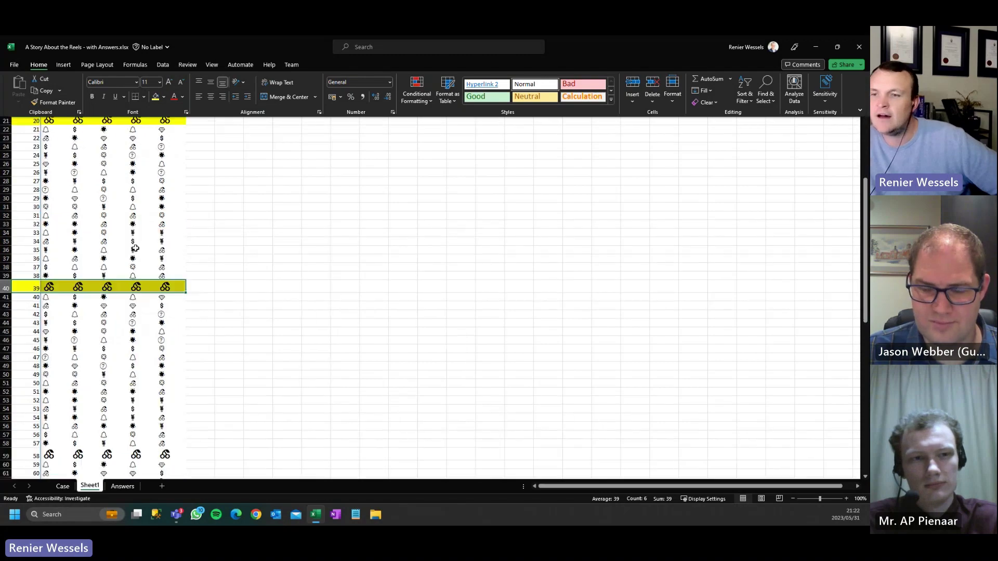
scroll(135, 248, down, 5)
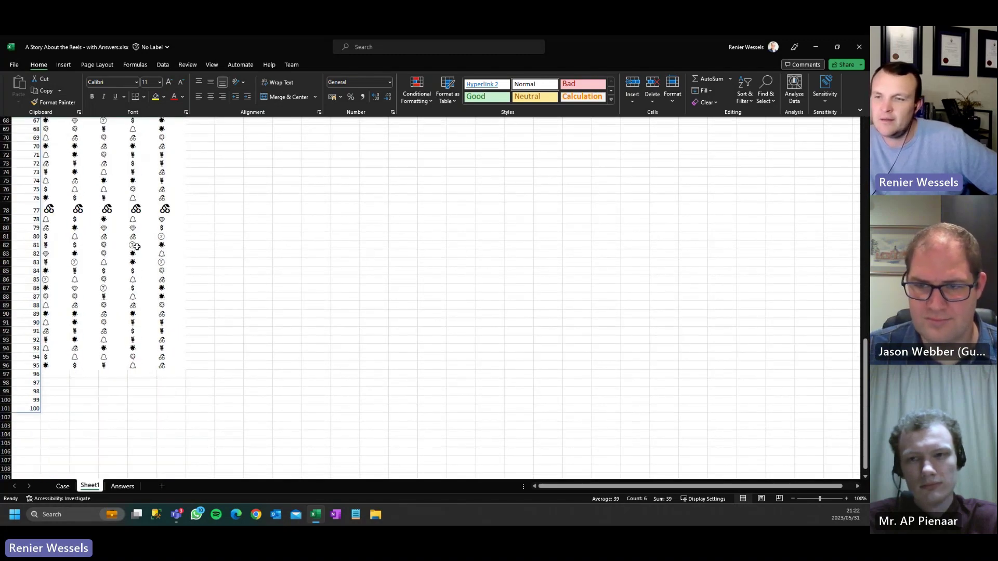
- Switch to the Case sheet and scroll down to the Level 1 block
click(63, 486)
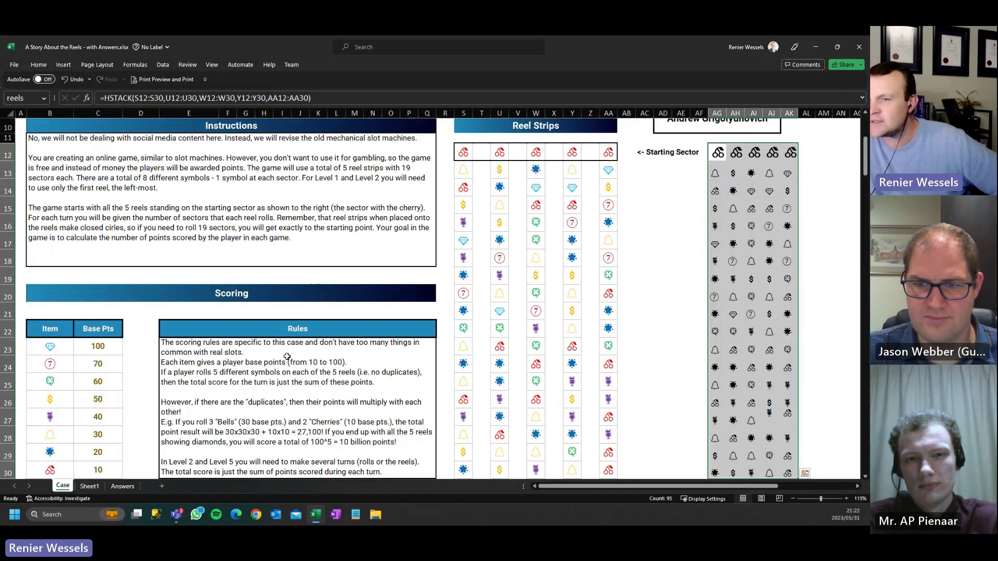
scroll(287, 356, down, 8)
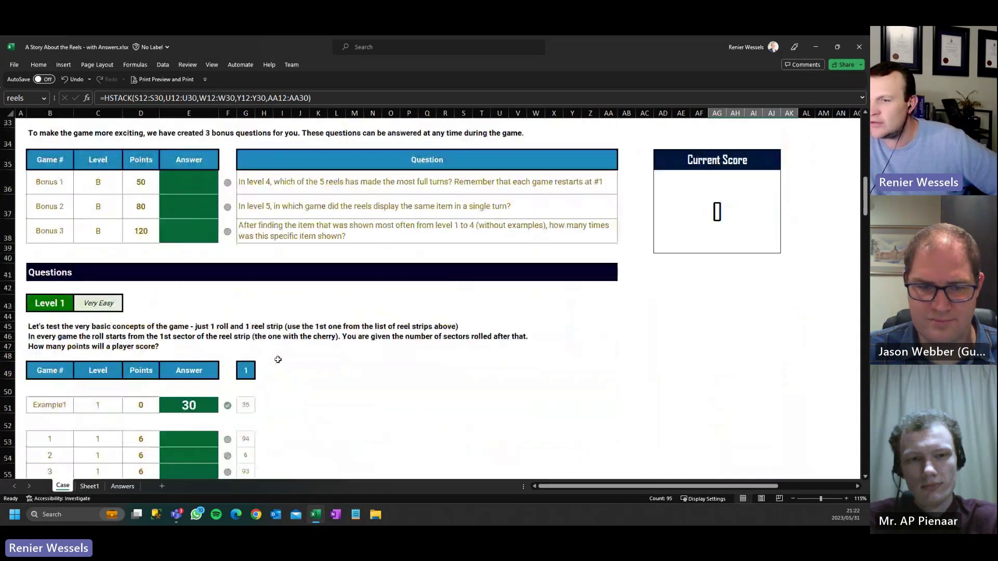
scroll(278, 360, down, 3)
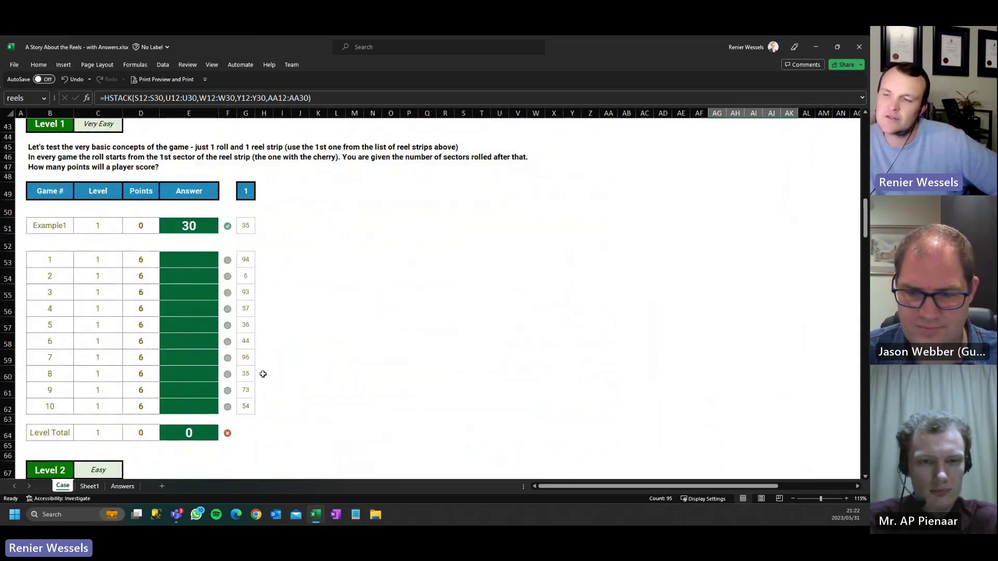
- Glance at the Answers sheet, then go to the top of Sheet1's reel columns
click(125, 486)
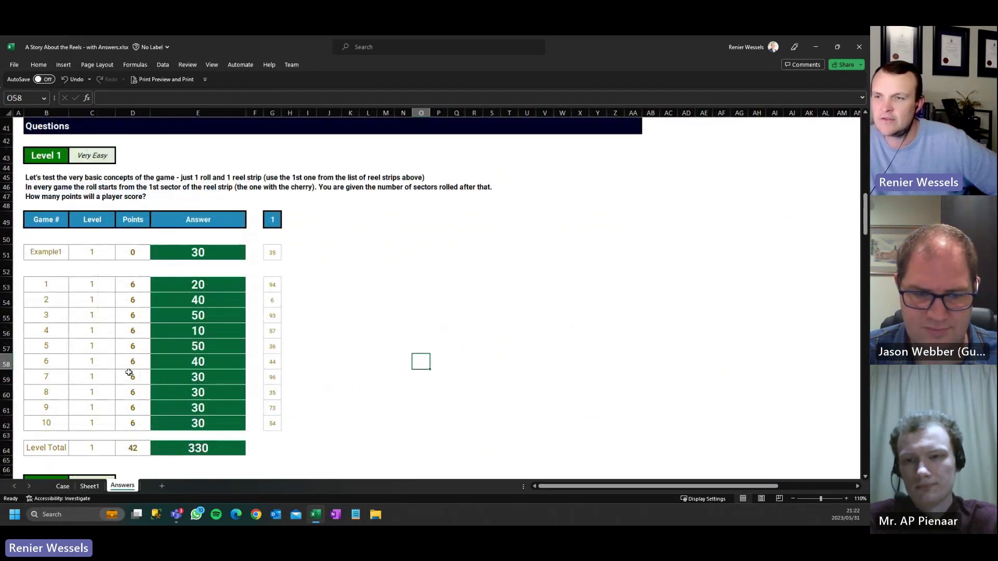
scroll(130, 372, down, 2)
scroll(133, 364, up, 3)
key(ctrl+Page_Up)
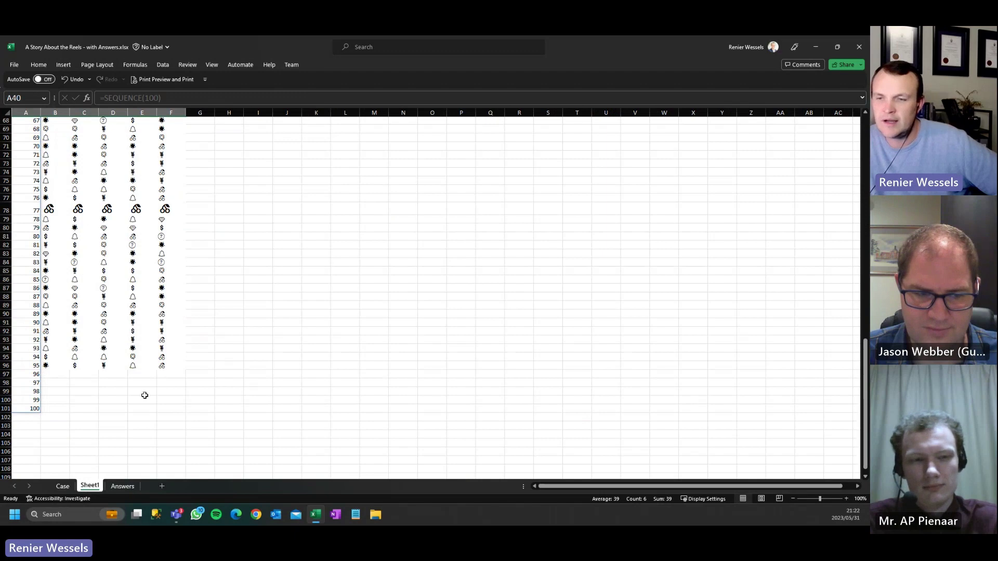
scroll(138, 393, up, 7)
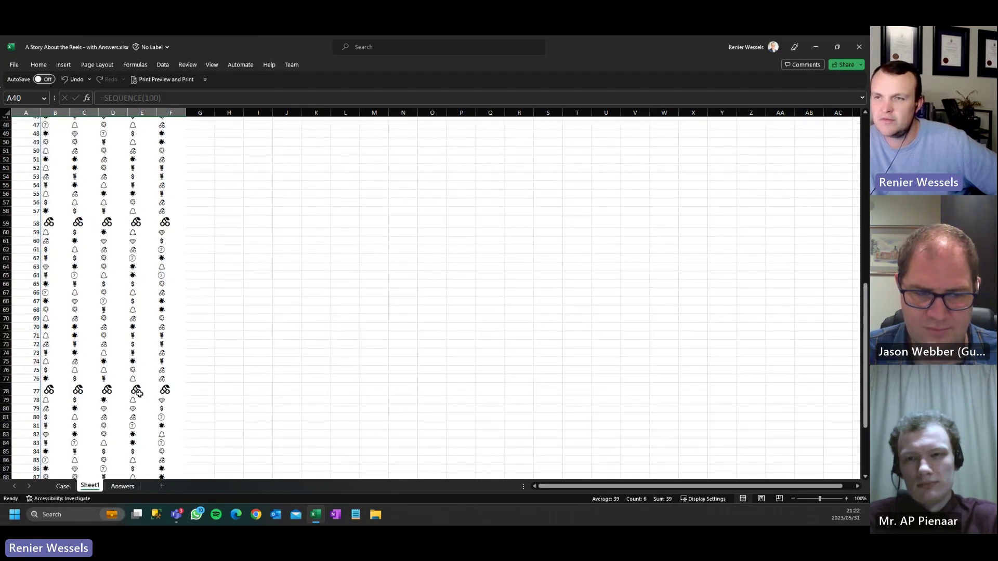
scroll(138, 394, up, 15)
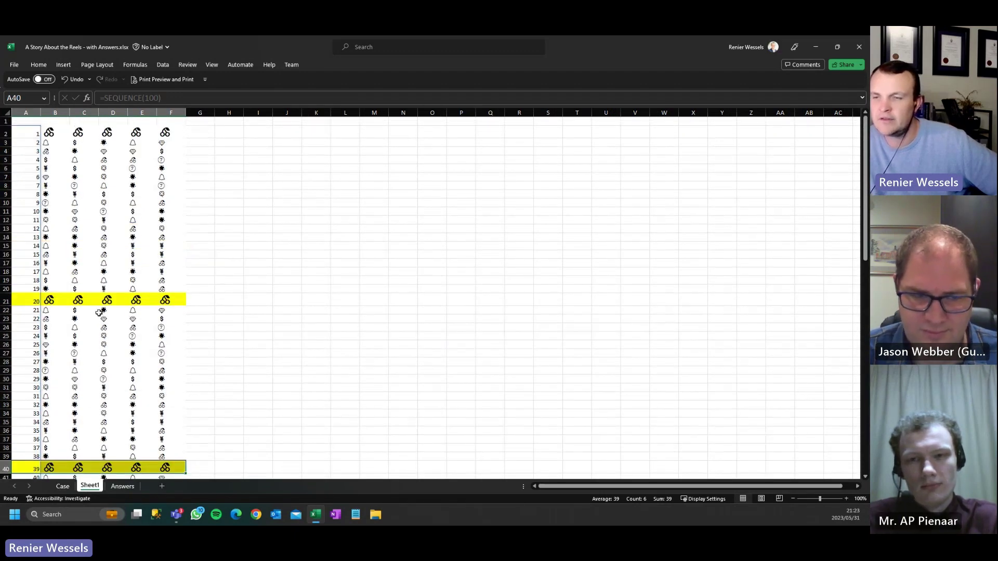
- Select row 21 where the cherry repeats, then return to the Case sheet
click(6, 301)
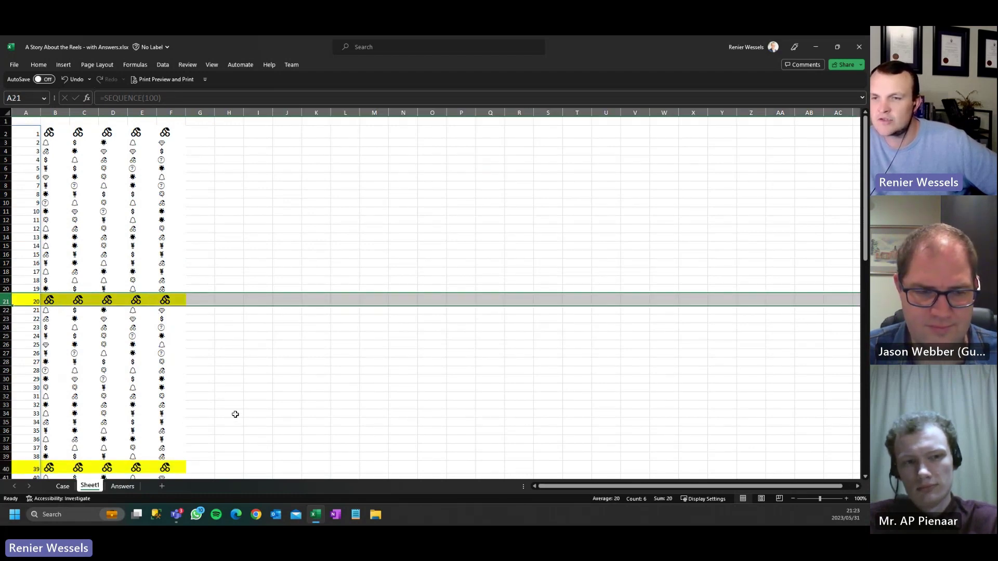
scroll(193, 444, down, 1)
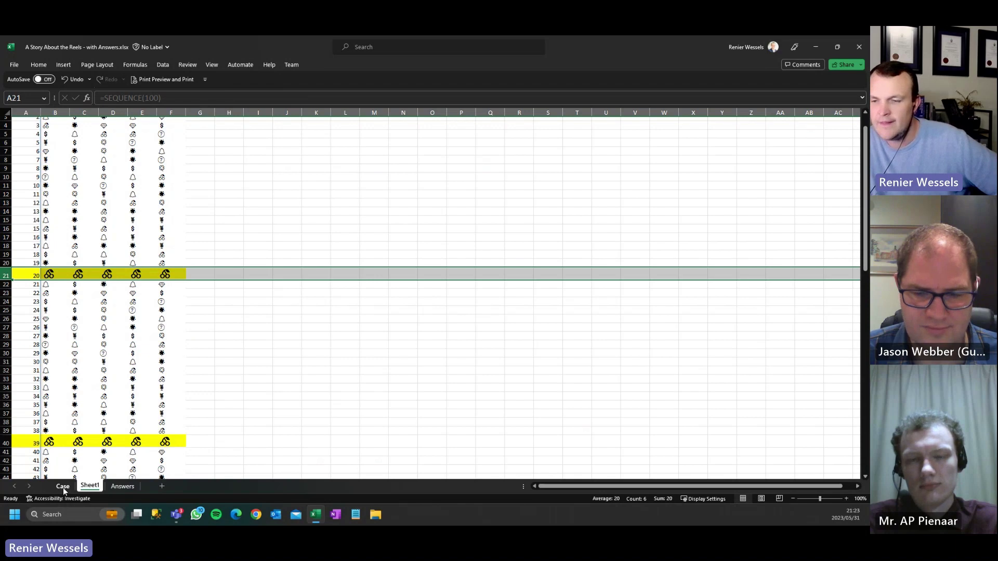
click(63, 486)
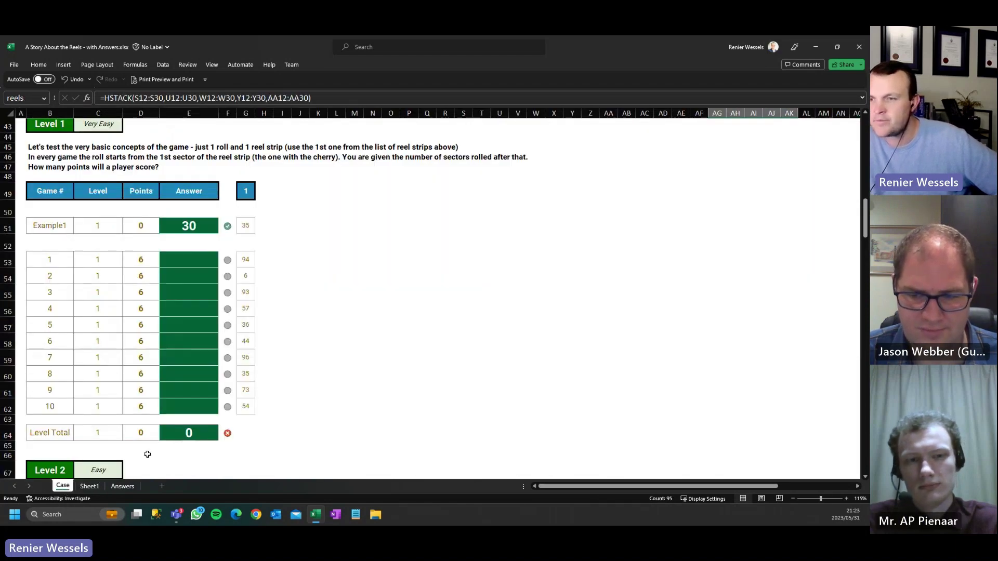
- Enter =MOD(G51,19)+1 in I51, wrapping Example1's roll of 35 to sector 17
click(281, 227)
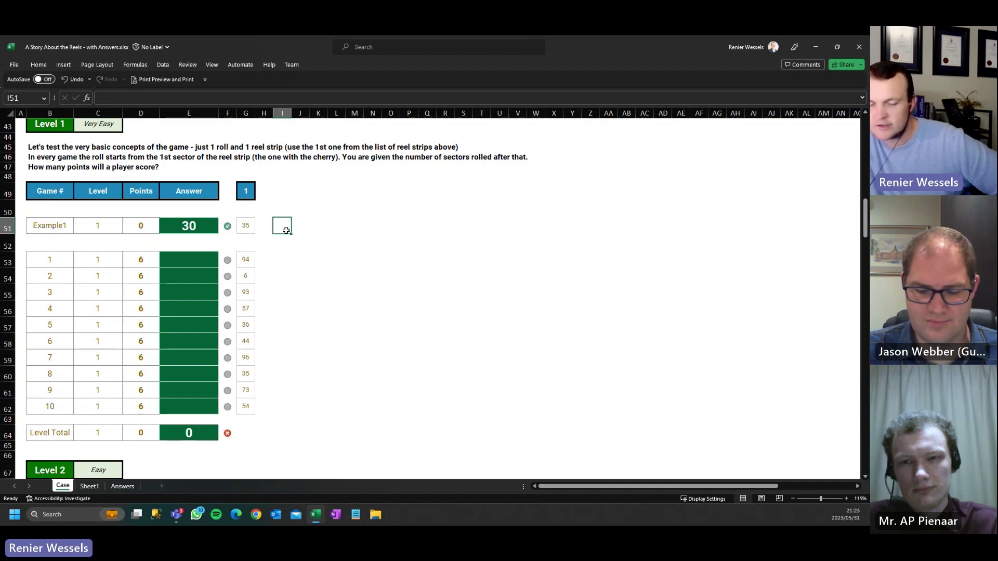
text(=m)
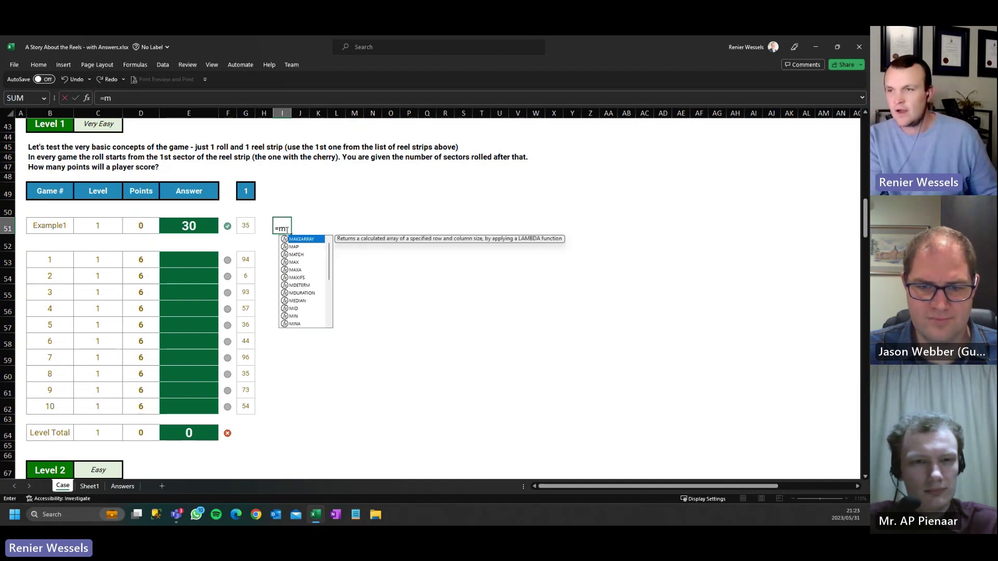
text(od()
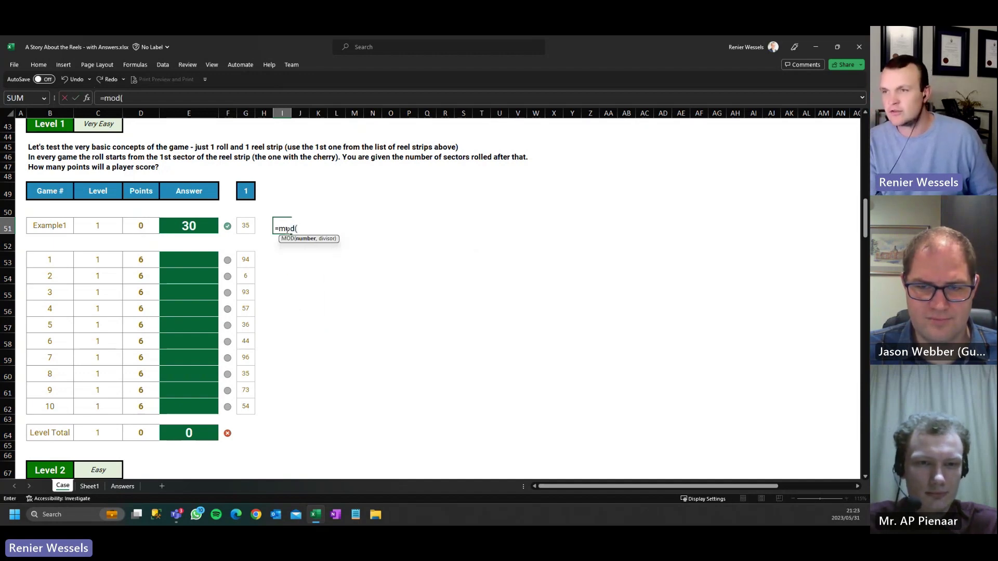
scroll(518, 240, up, 3)
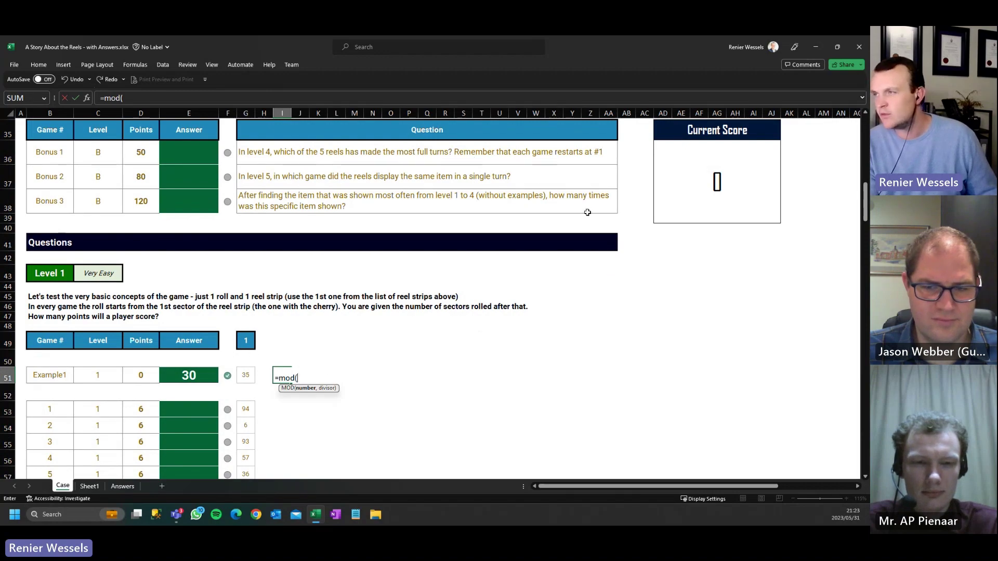
scroll(635, 216, up, 7)
scroll(311, 374, down, 7)
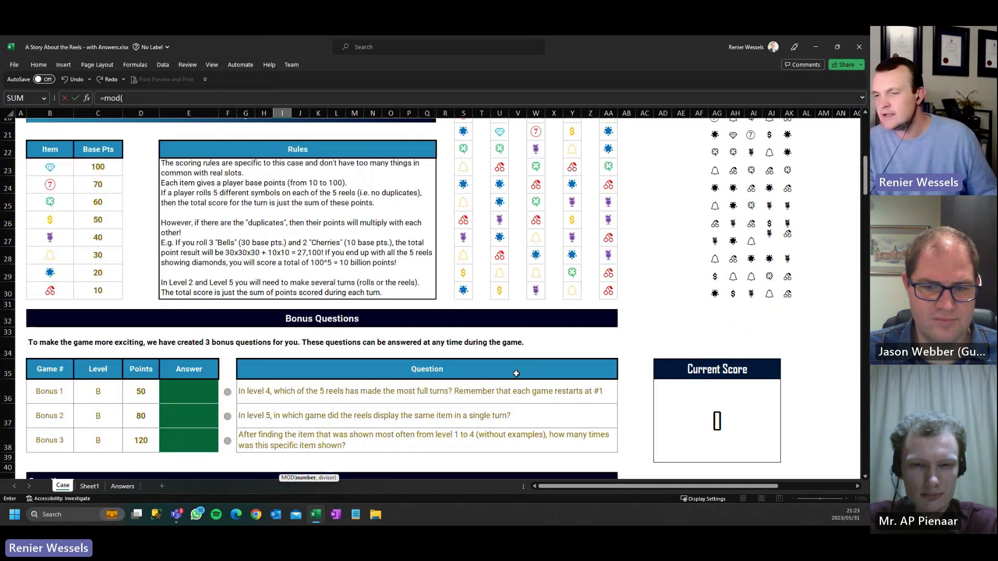
click(244, 377)
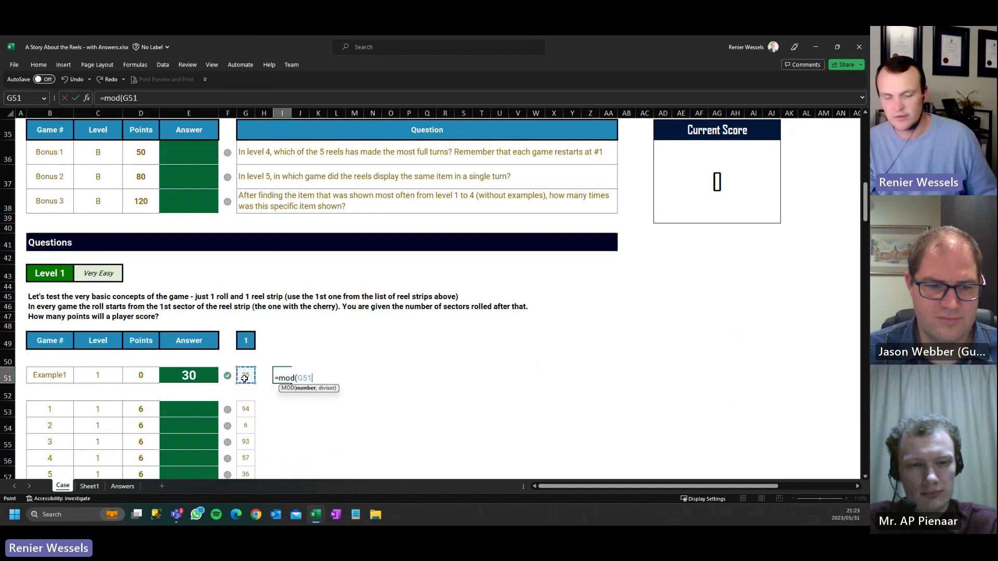
text(,19))
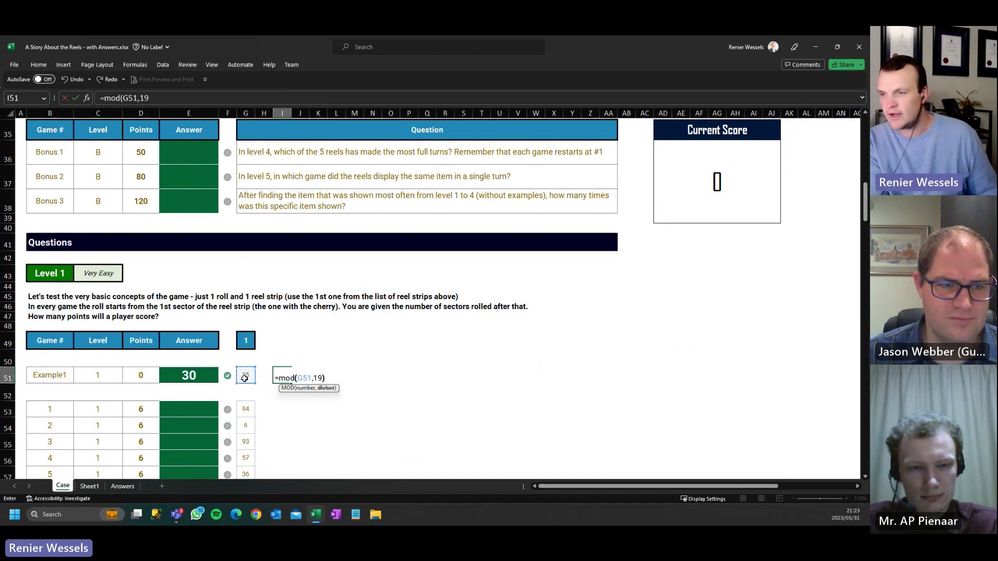
text(+1)
key(Return)
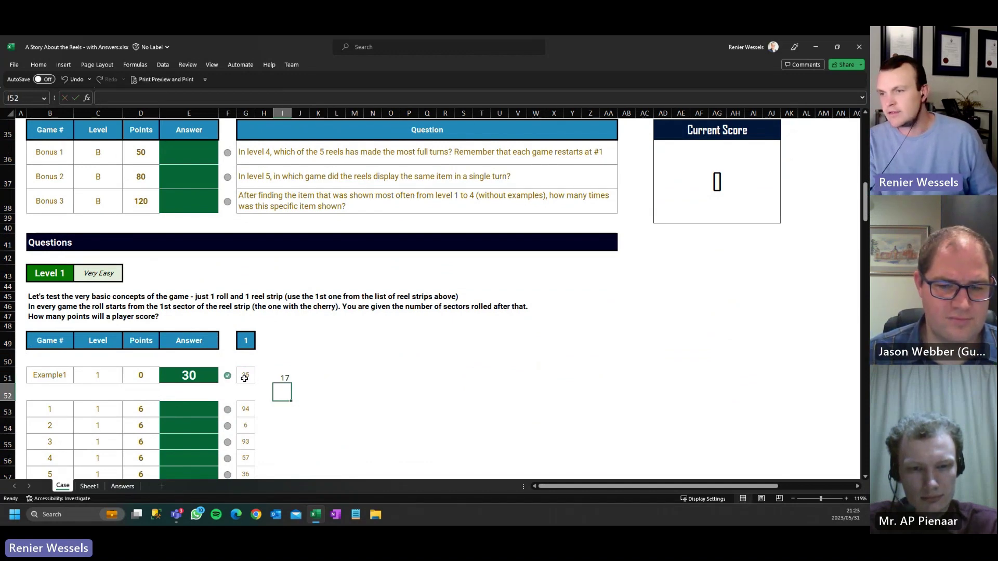
- Check I51's formula, the first reel's symbols, the bell's 30 base points and Example1's answer in E51
scroll(302, 349, down, 1)
click(284, 345)
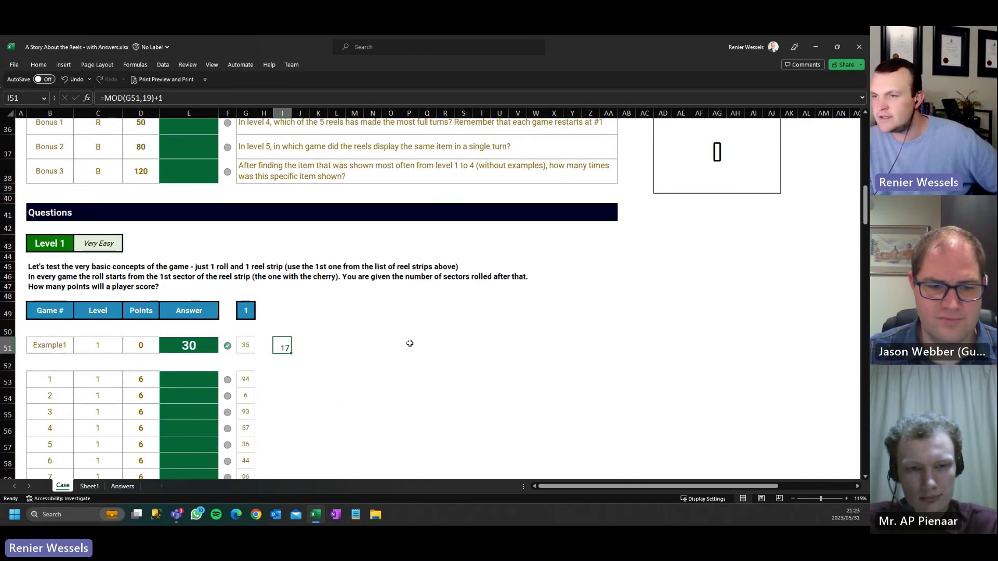
scroll(408, 343, up, 6)
scroll(616, 335, up, 2)
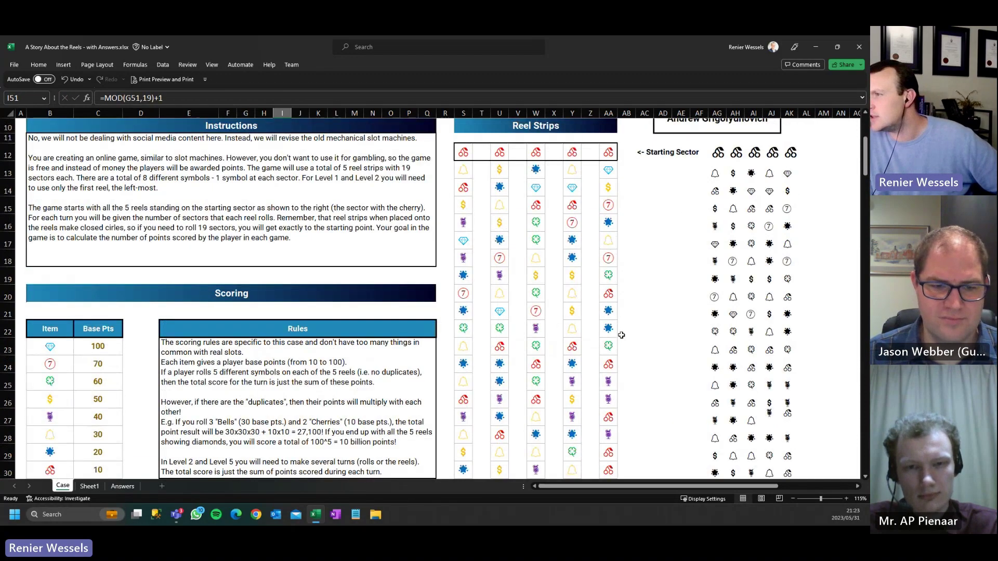
scroll(621, 335, up, 2)
scroll(621, 335, down, 2)
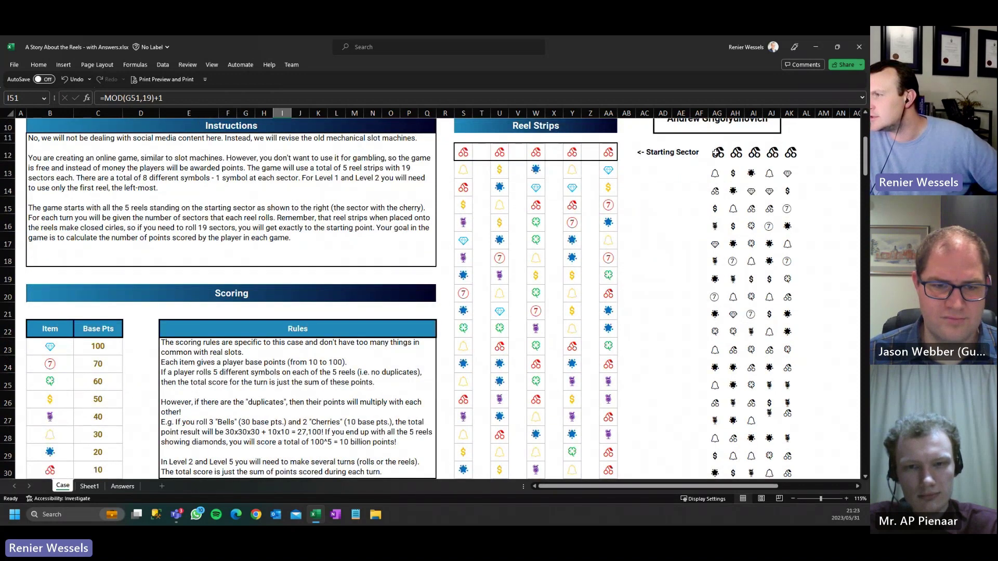
drag(718, 152, 724, 411)
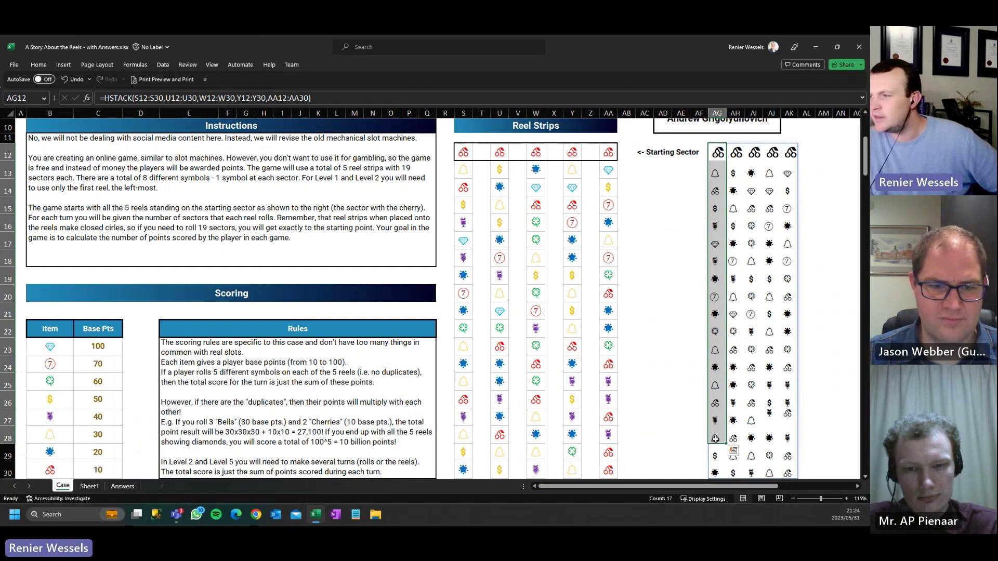
click(715, 439)
click(48, 436)
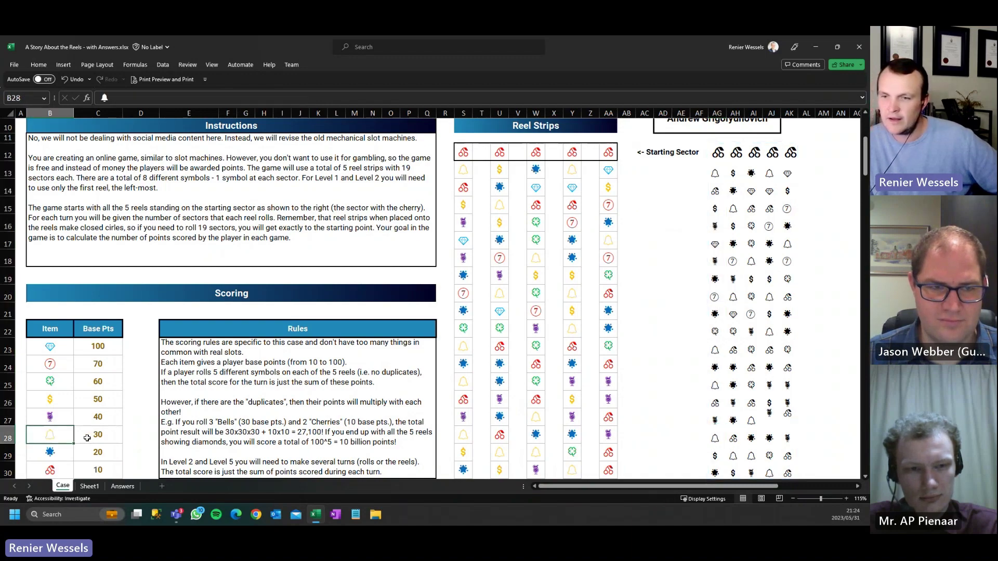
click(97, 432)
scroll(97, 429, down, 9)
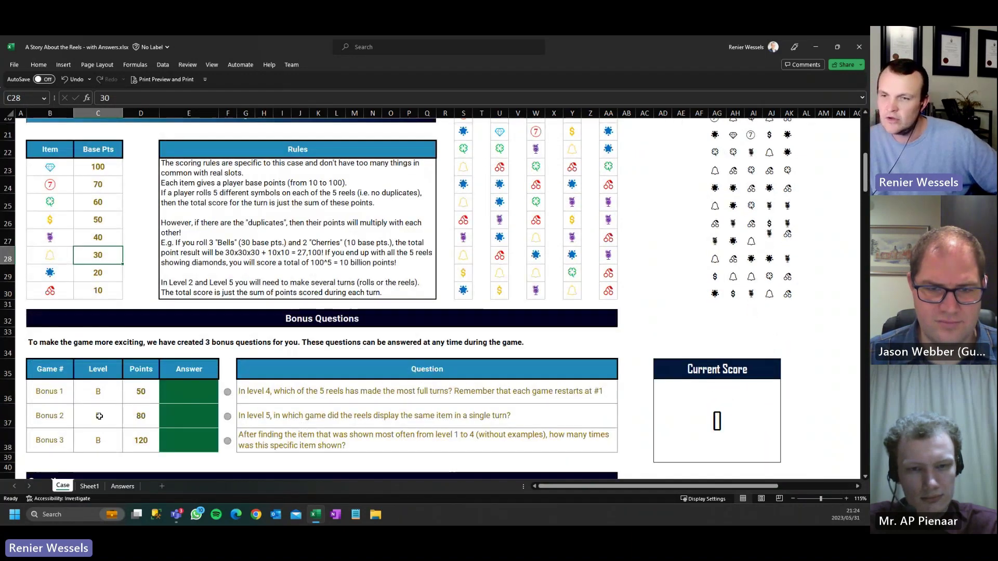
click(209, 316)
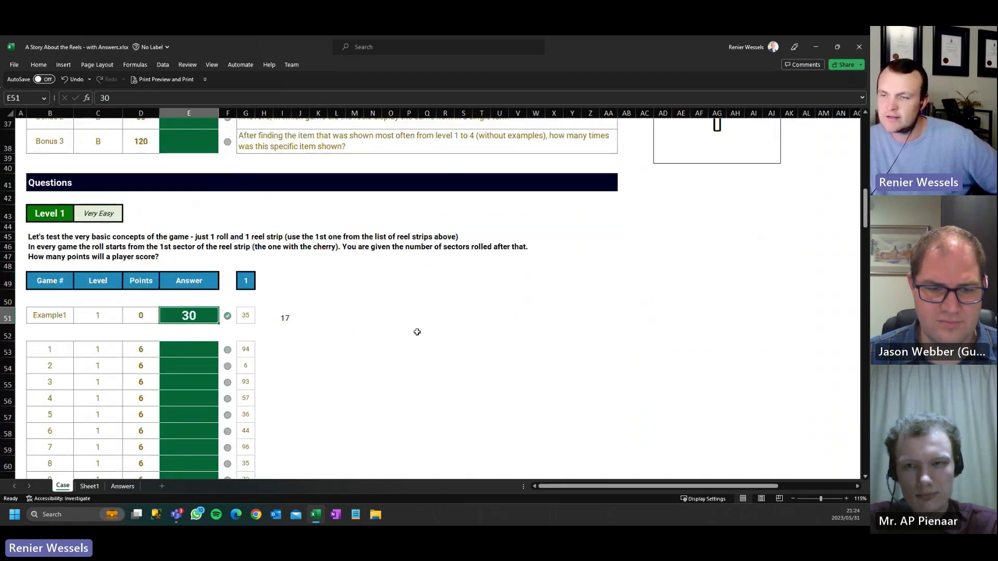
- Enter =INDEX(reels,I51,1) in J51 to find the symbol at the landing sector
click(297, 316)
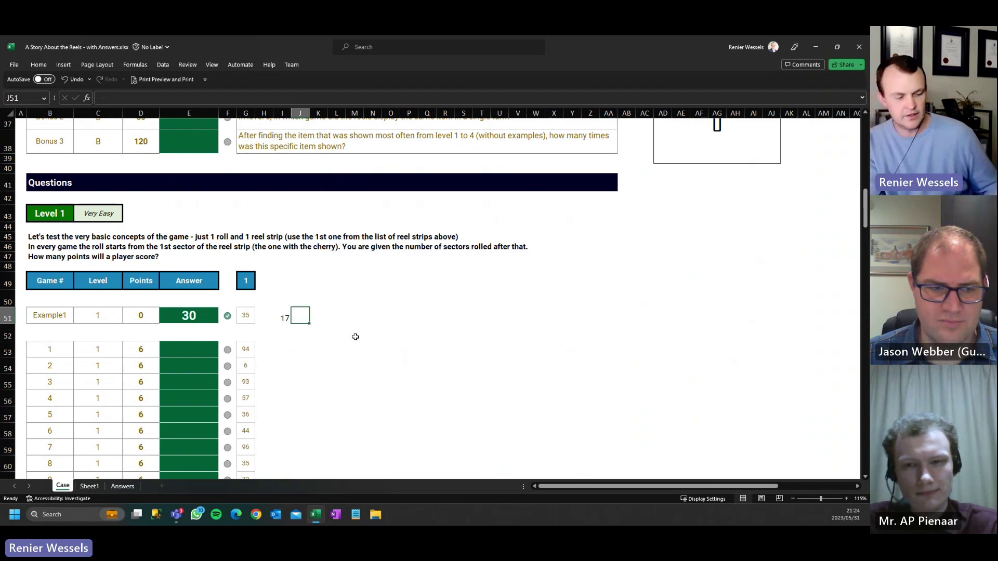
text(=)
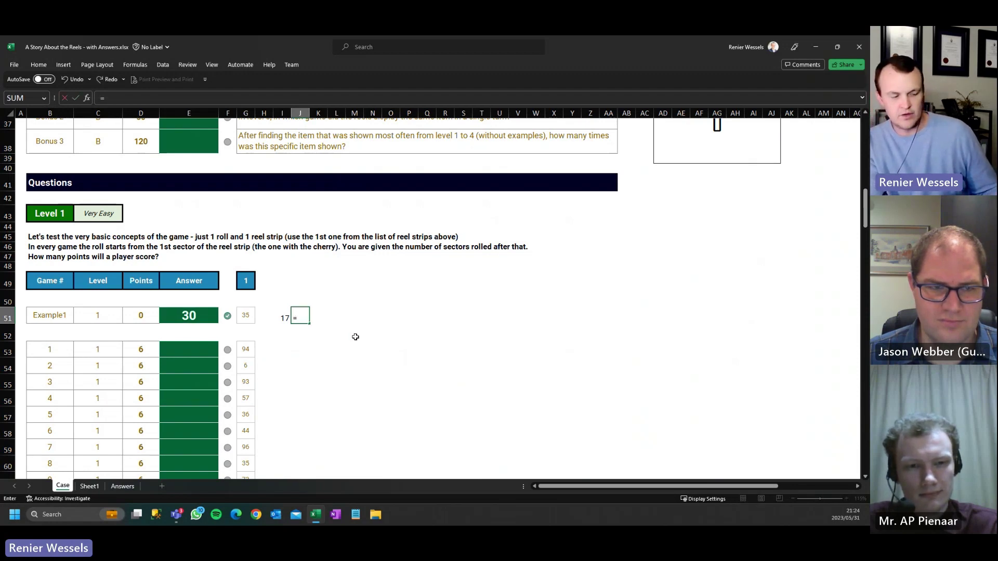
text(INDEX()
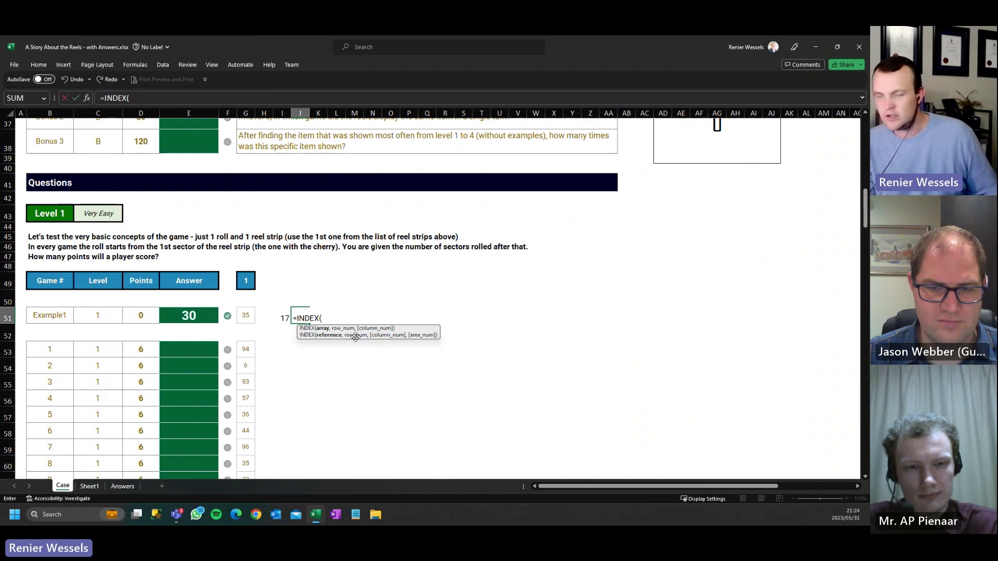
text(reels)
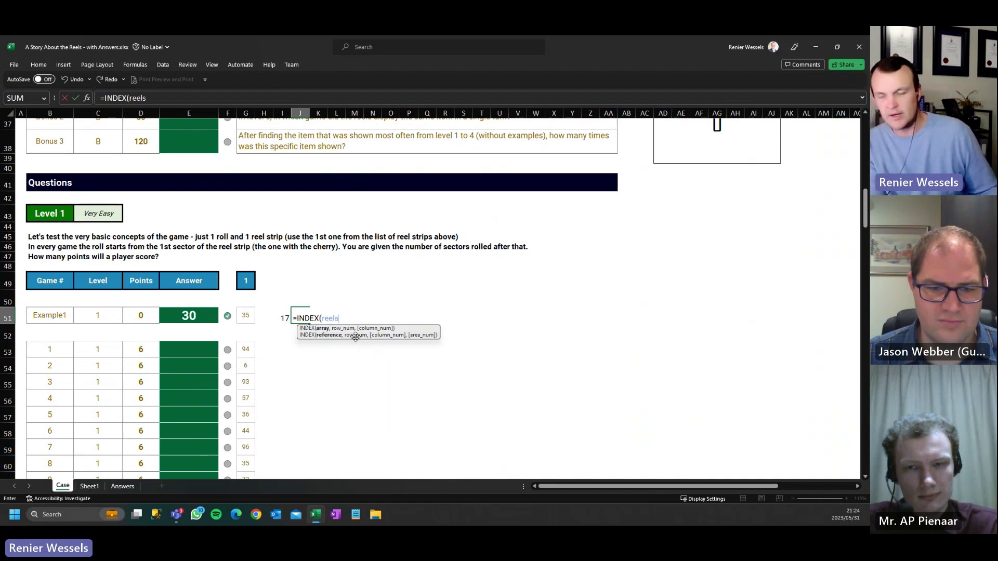
text(,)
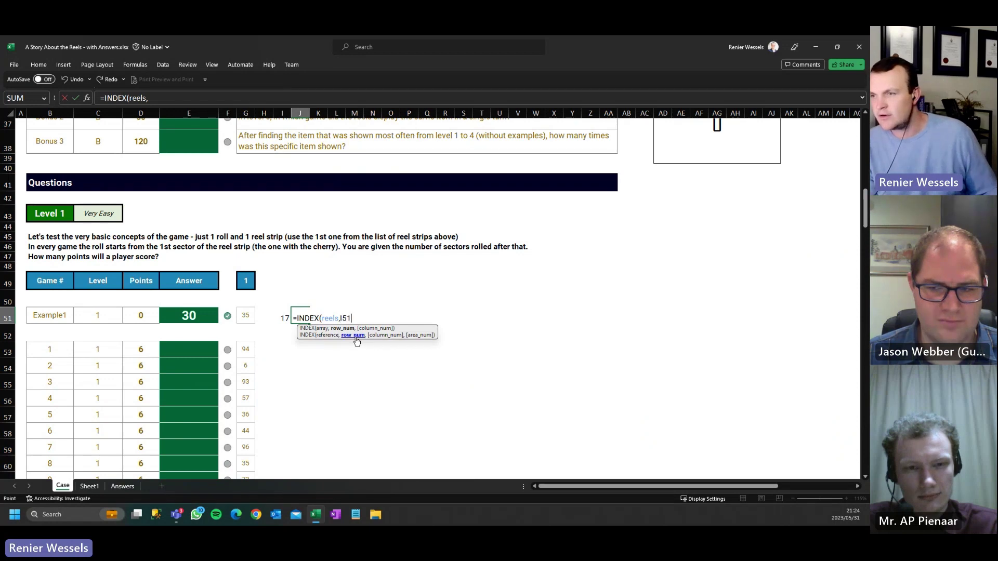
key(Left)
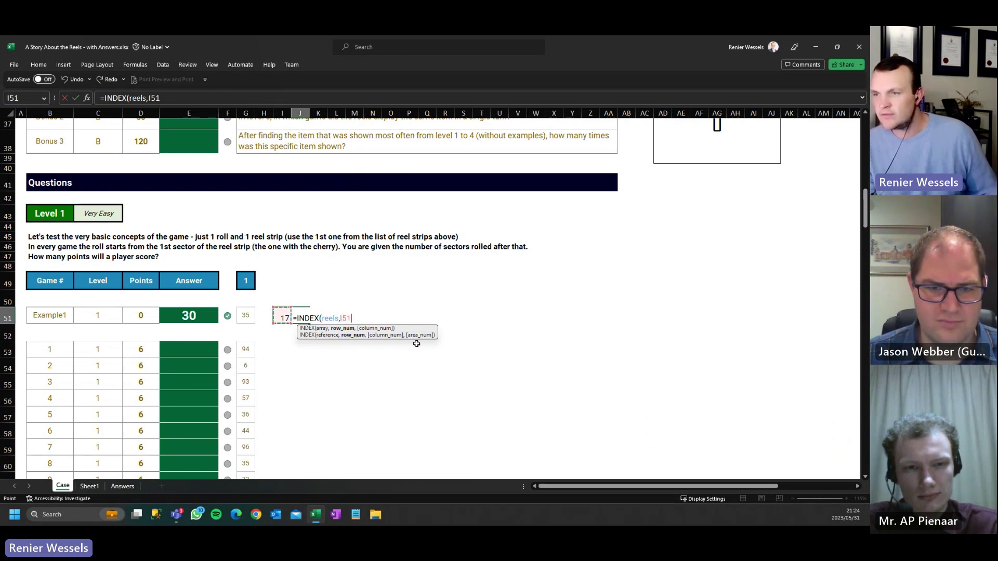
text(,1))
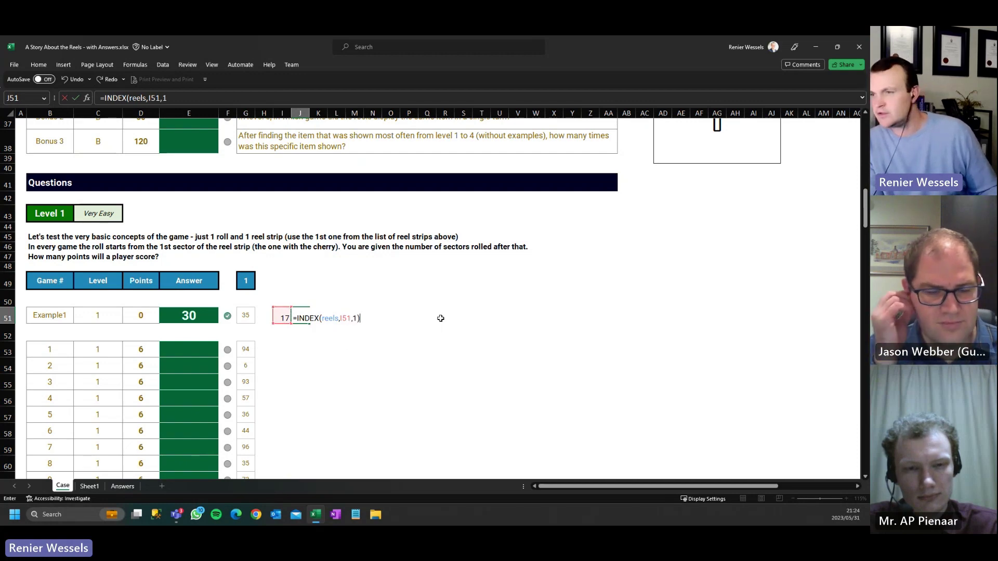
key(ctrl+Return)
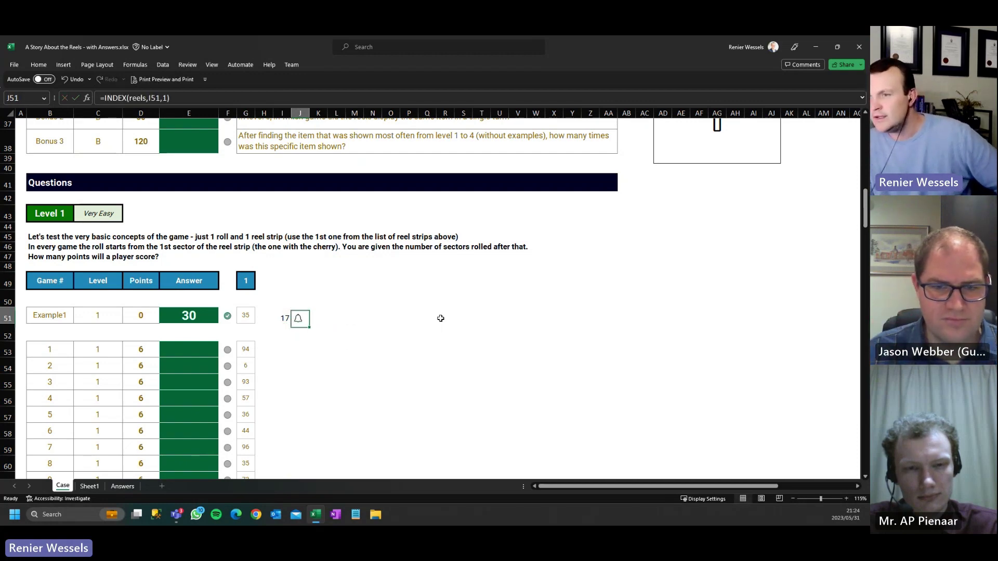
- Enter =XLOOKUP(J51,items,points) in K51, turning the bell into 30 points
click(314, 313)
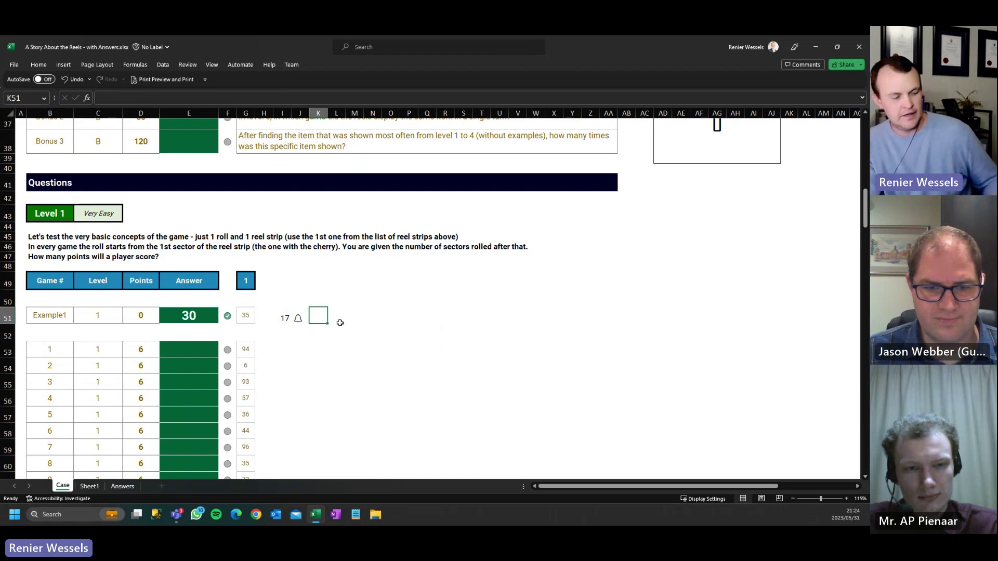
text(=xl)
key(Tab)
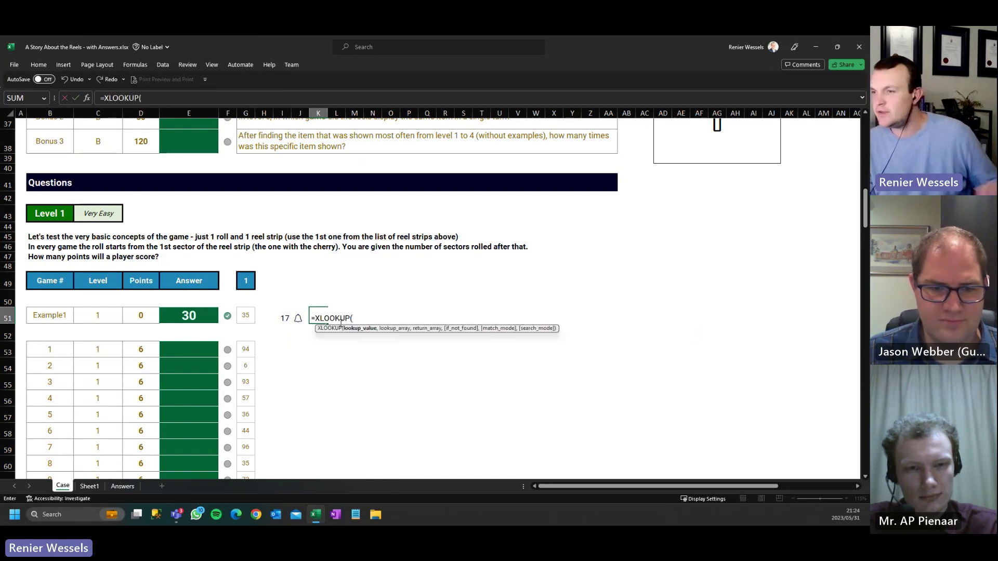
click(300, 315)
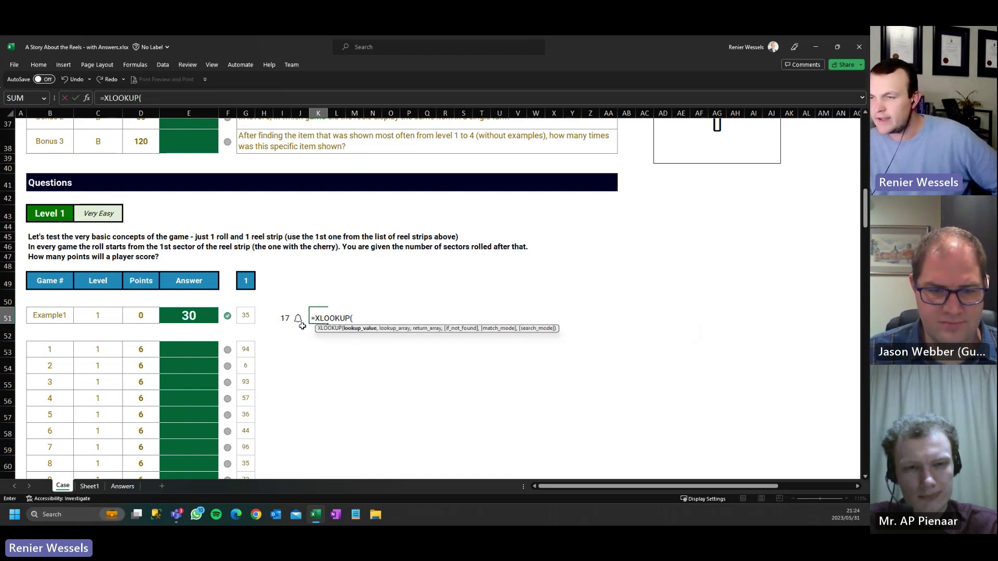
scroll(410, 296, up, 1)
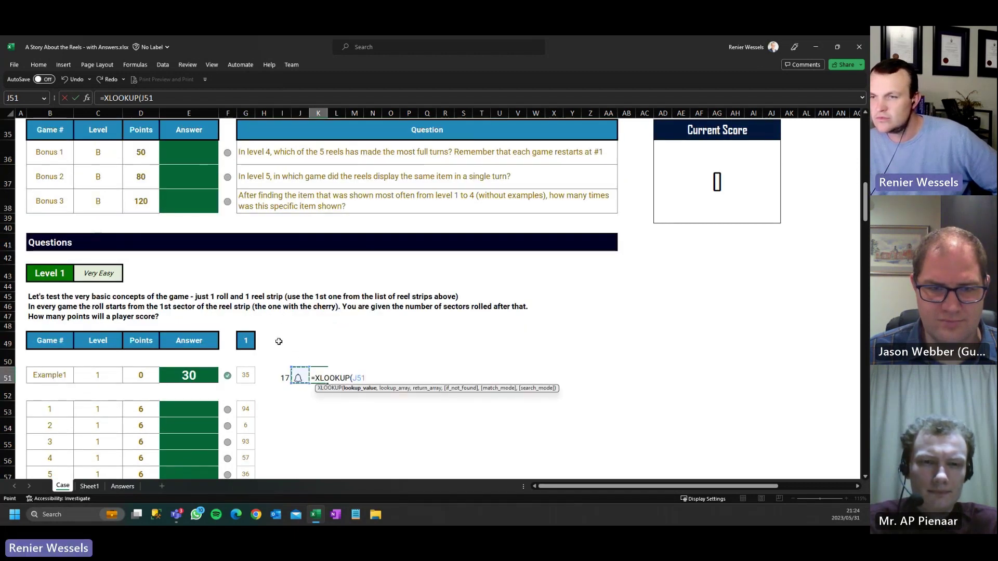
scroll(249, 343, up, 1)
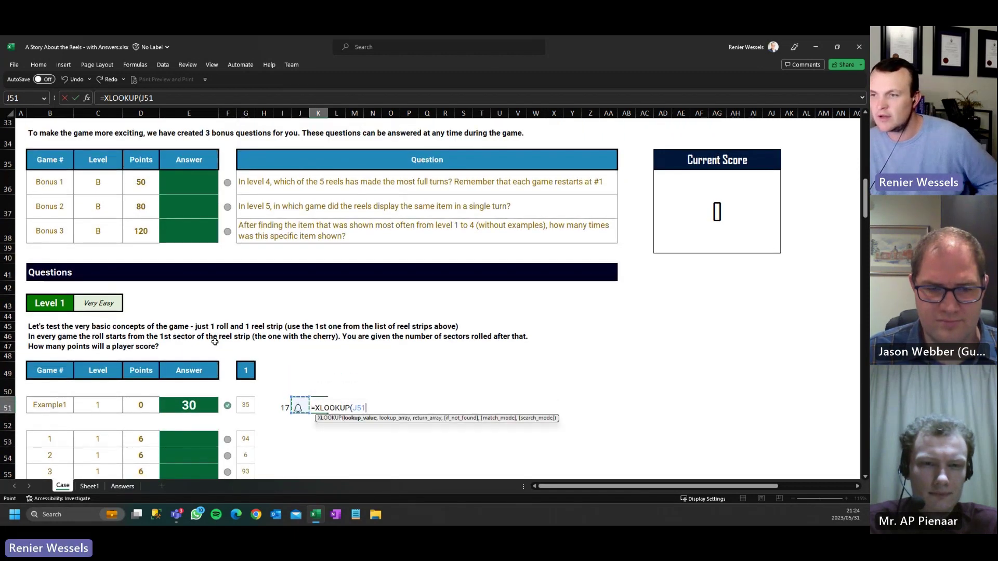
text(,)
scroll(183, 329, up, 3)
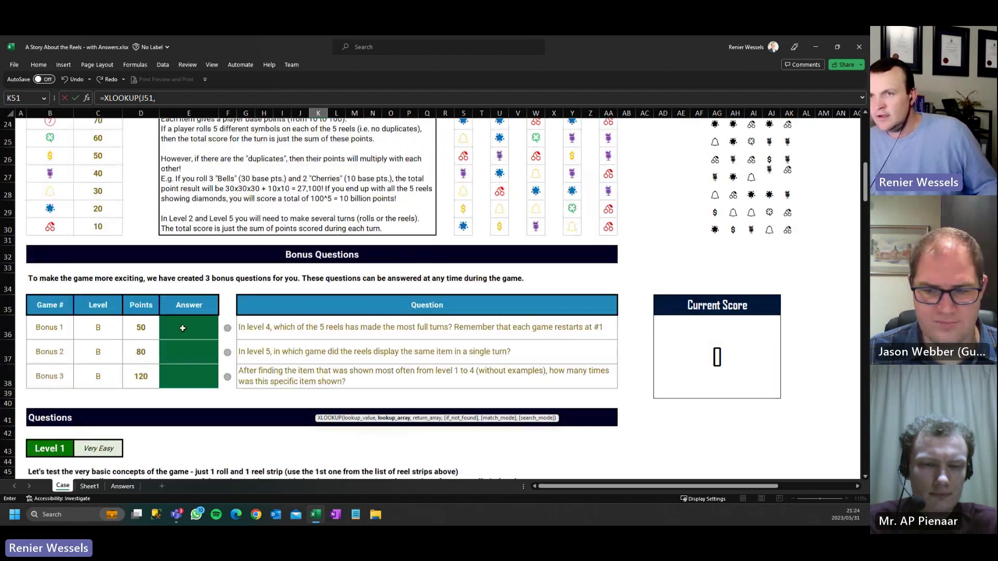
scroll(182, 328, up, 1)
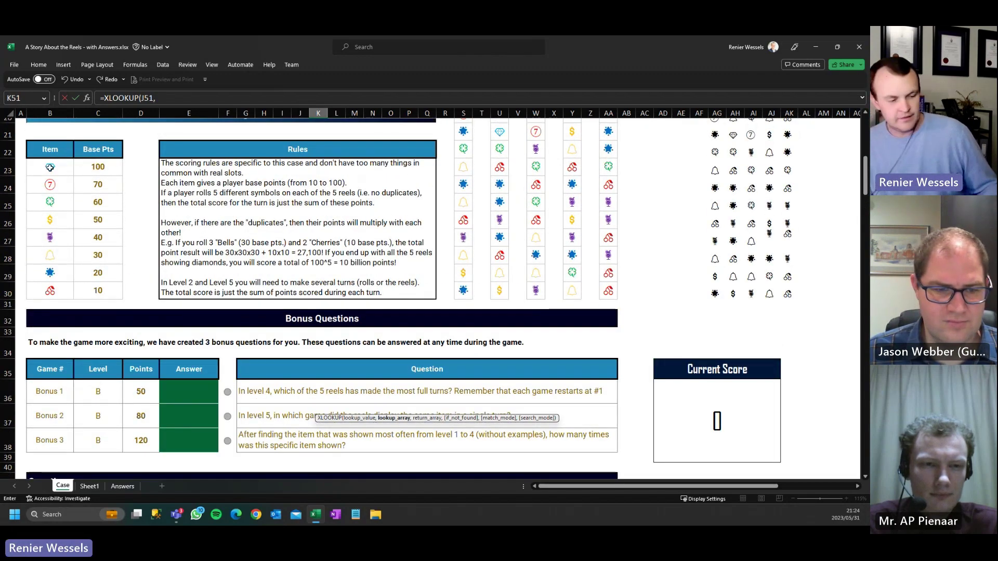
text(items)
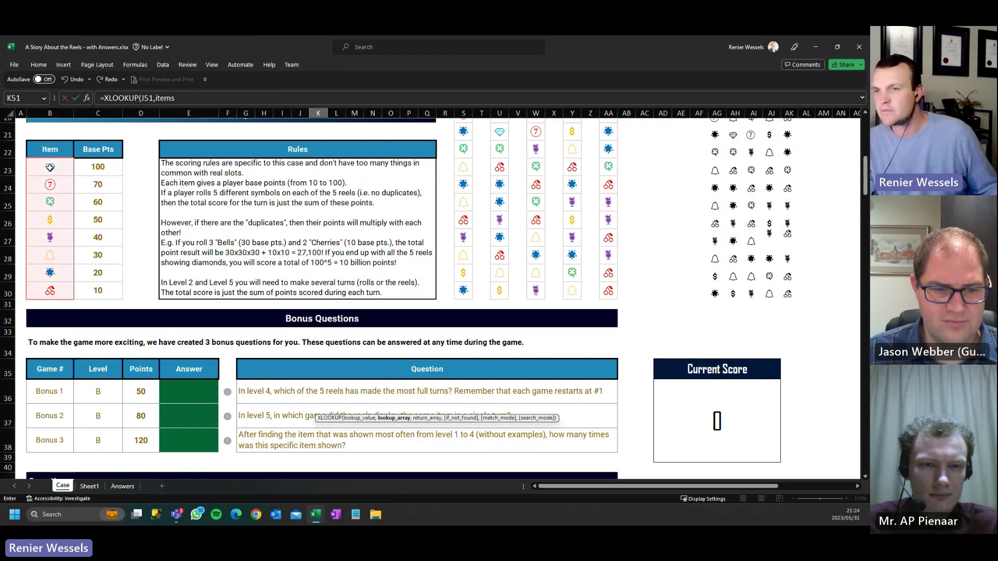
text(,poin)
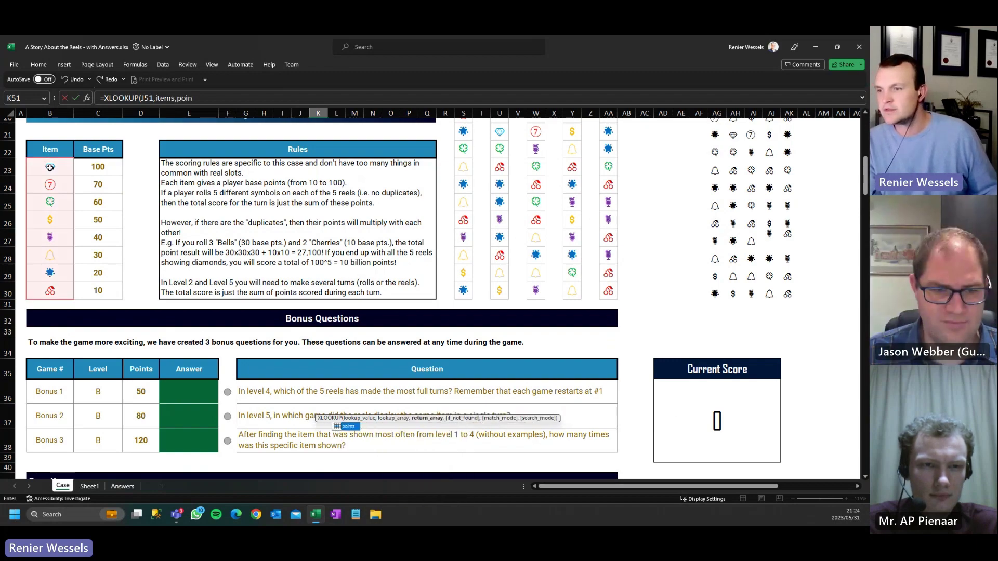
key(Tab)
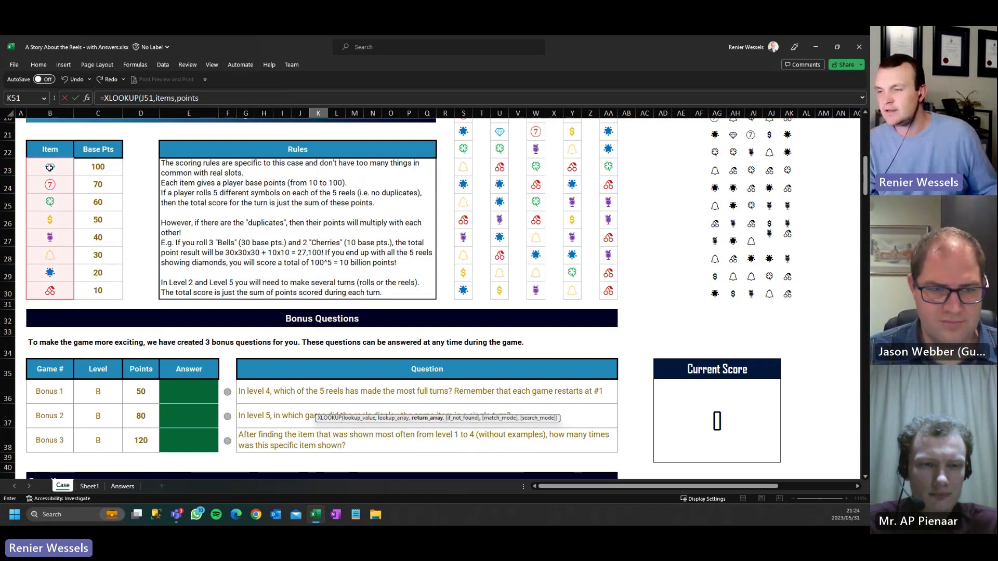
key(Return)
scroll(432, 317, down, 4)
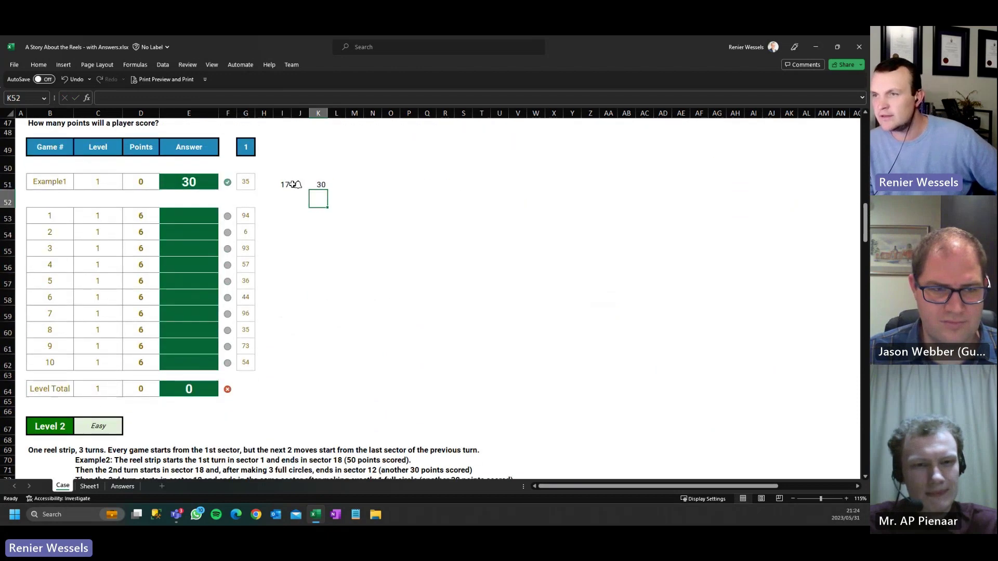
- Copy the I51:K51 formulas down to row 62 and spill =K53:K62 into E53 as the Level 1 answers
drag(283, 183, 327, 369)
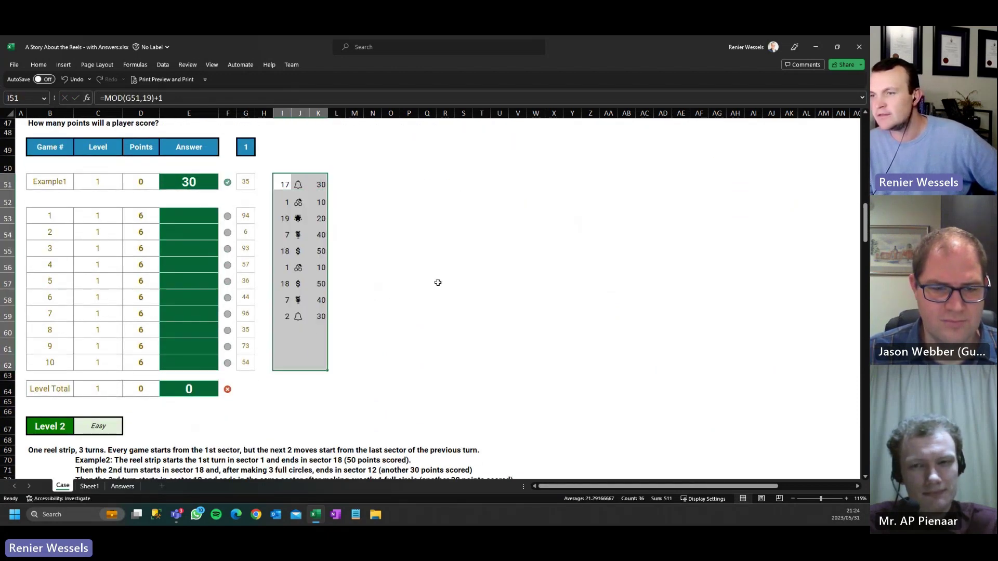
click(177, 212)
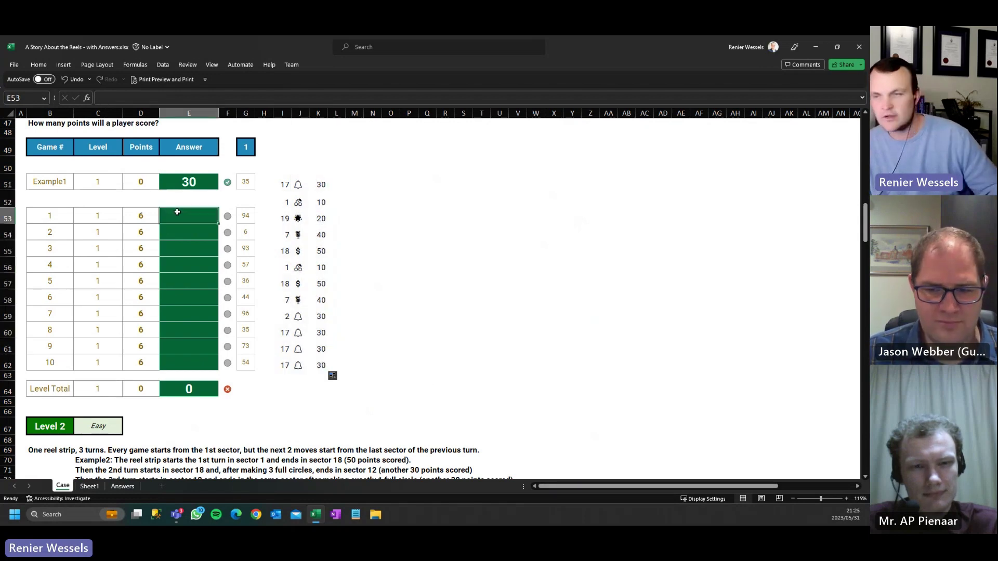
text(=)
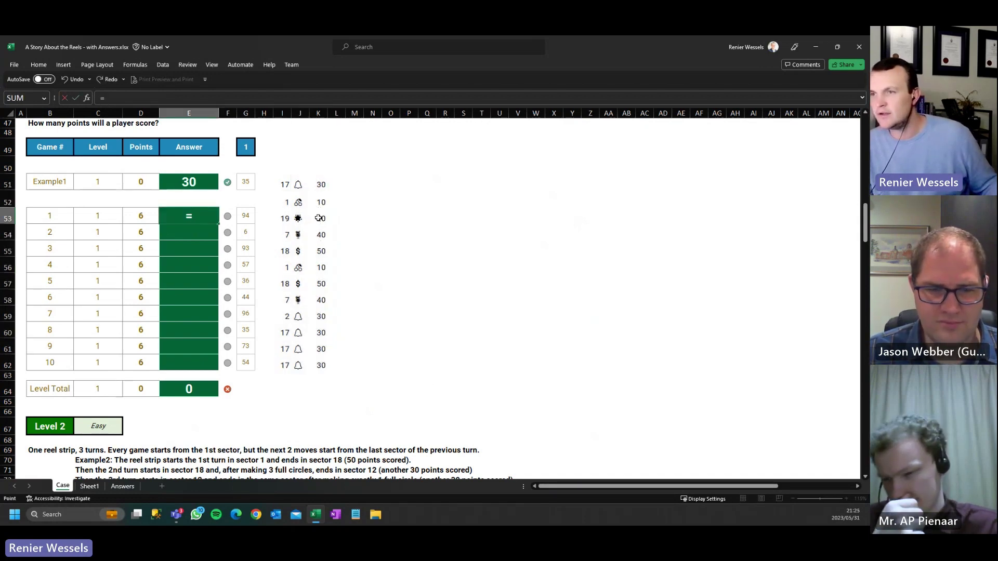
drag(318, 219, 322, 365)
key(Return)
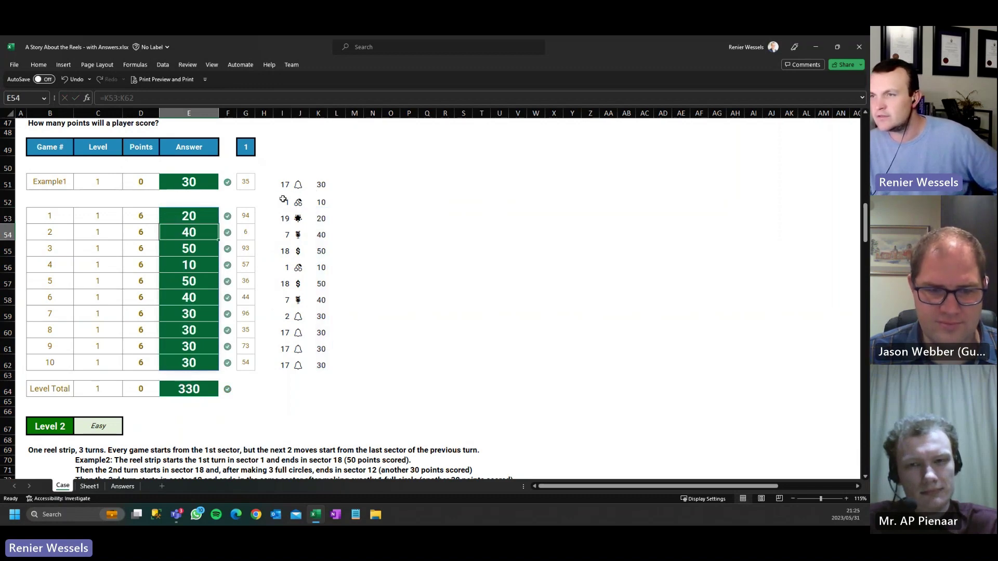
drag(283, 199, 318, 200)
scroll(774, 197, up, 6)
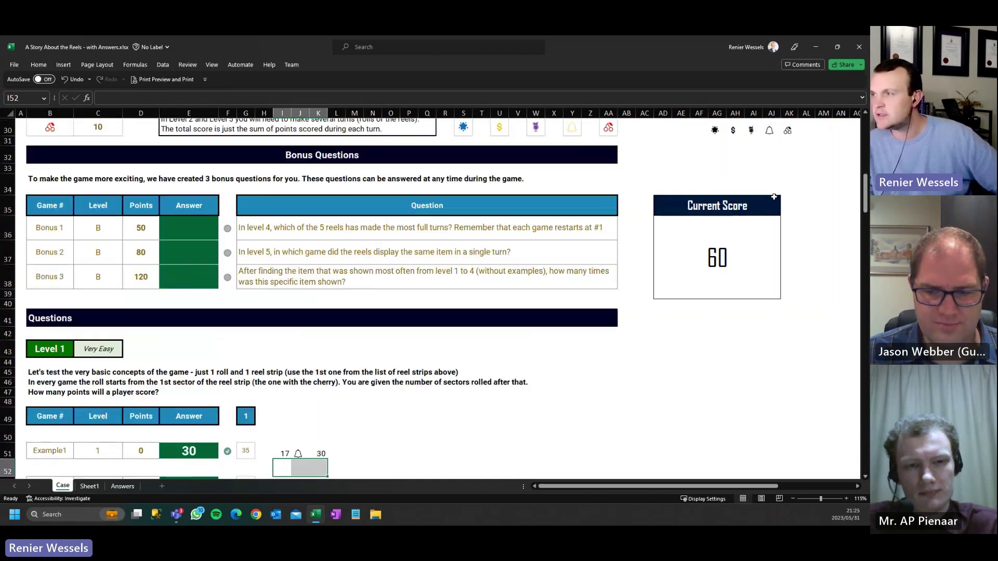
click(712, 252)
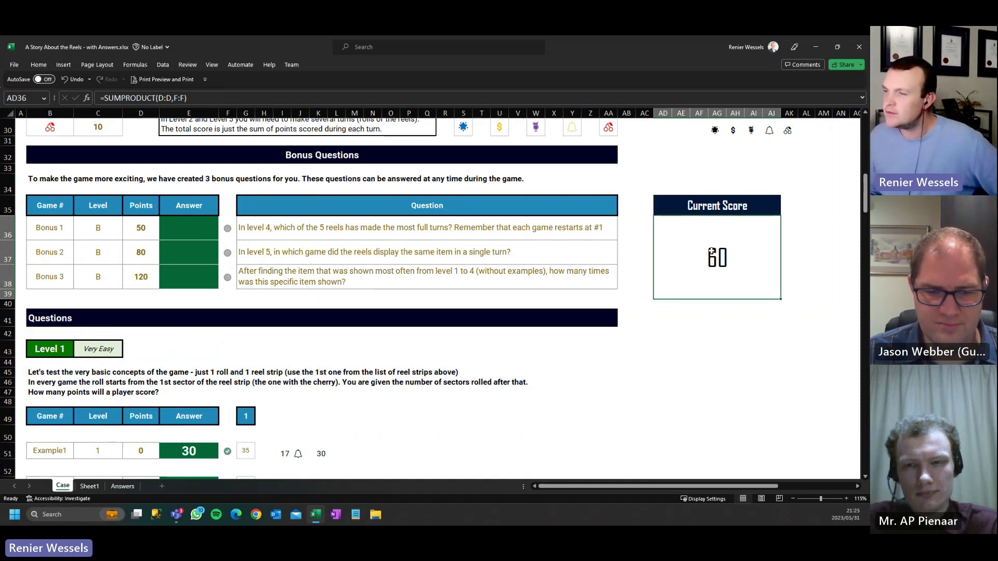
scroll(361, 400, down, 5)
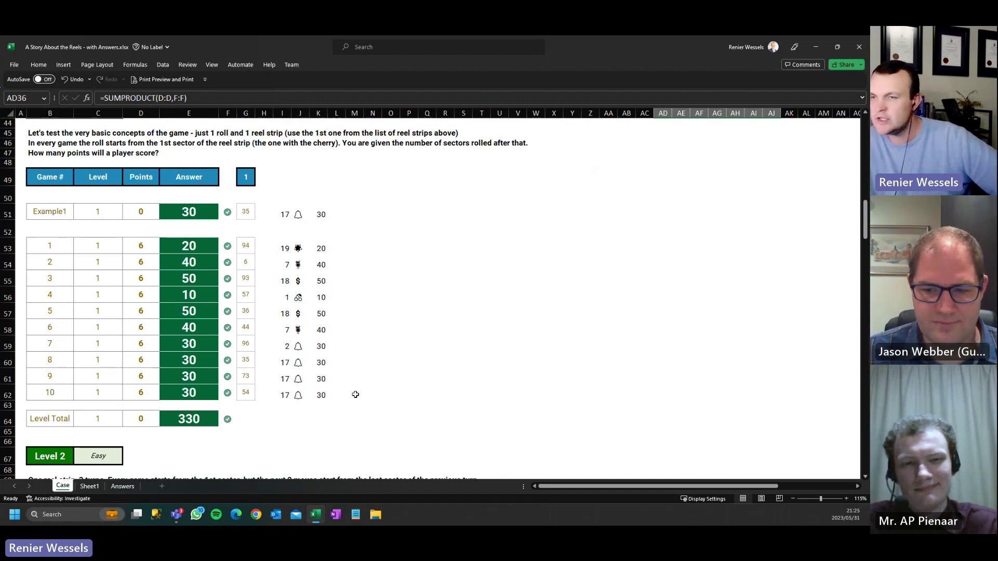
scroll(356, 395, down, 4)
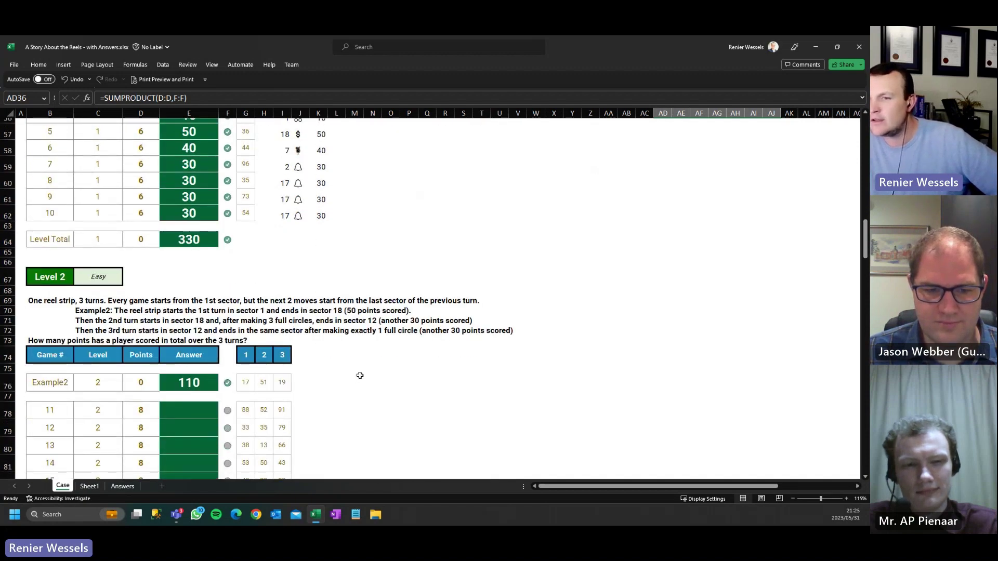
scroll(359, 377, down, 3)
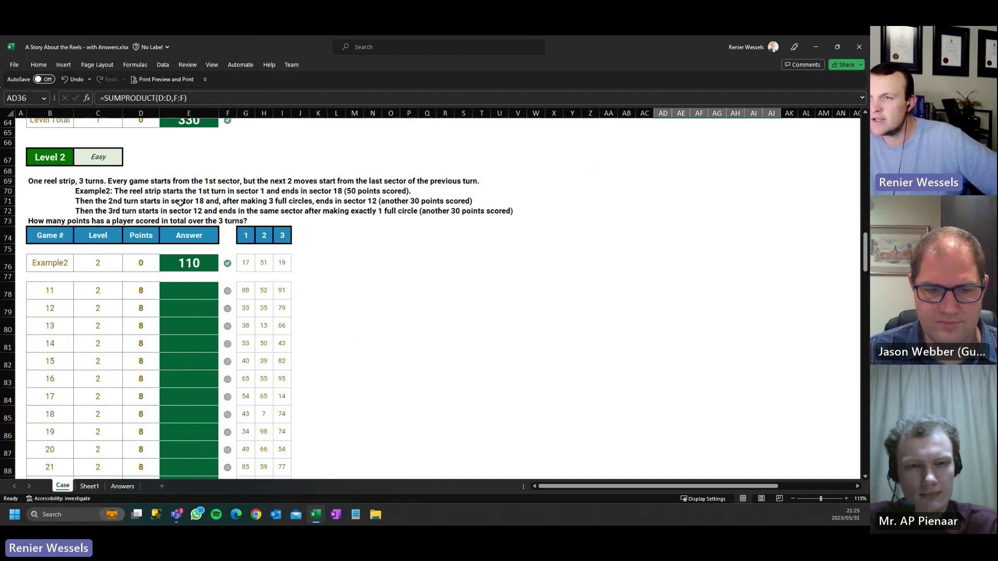
- Inspect the Level 2 example's roll values and the Level 3 reel numbers and Example3 symbols
scroll(265, 279, down, 1)
click(245, 232)
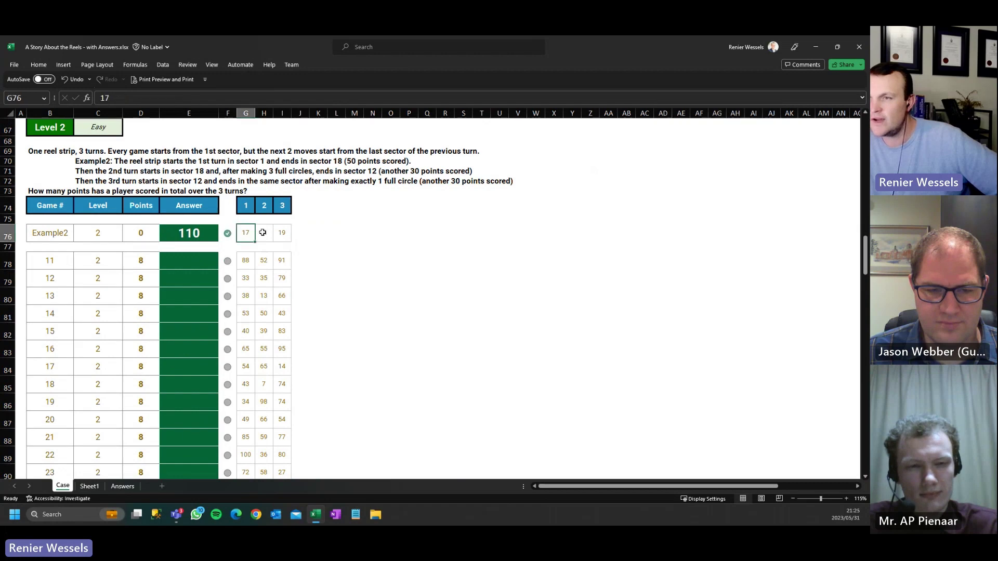
key(Right)
key(Right)
click(252, 233)
key(Right)
key(Right)
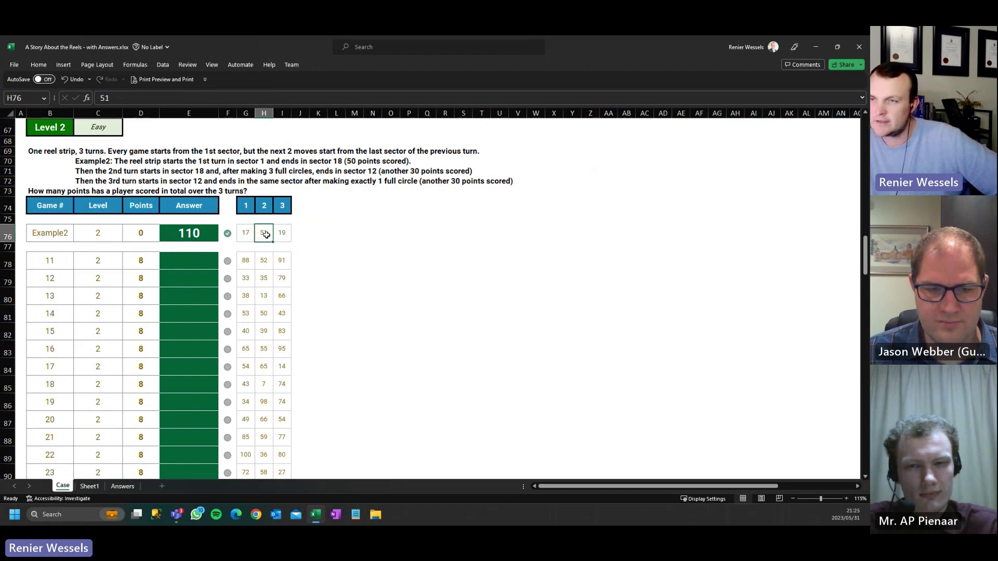
scroll(240, 420, down, 5)
scroll(240, 420, down, 6)
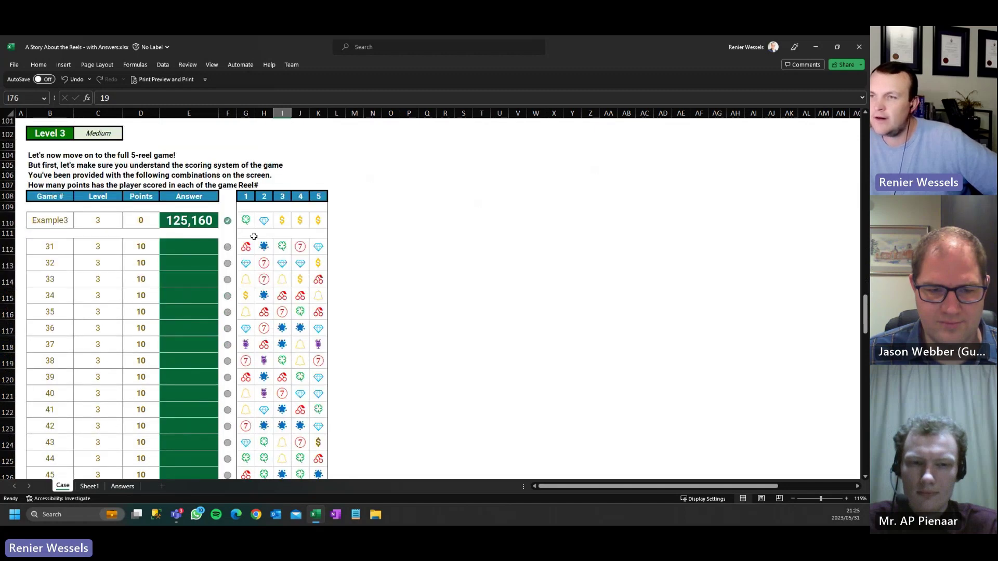
drag(245, 196, 314, 195)
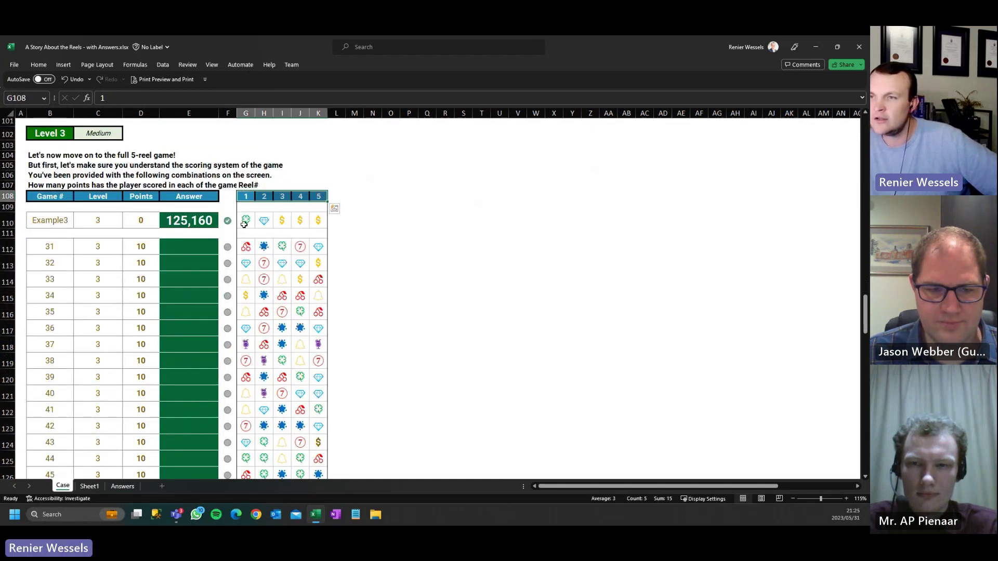
drag(245, 221, 319, 221)
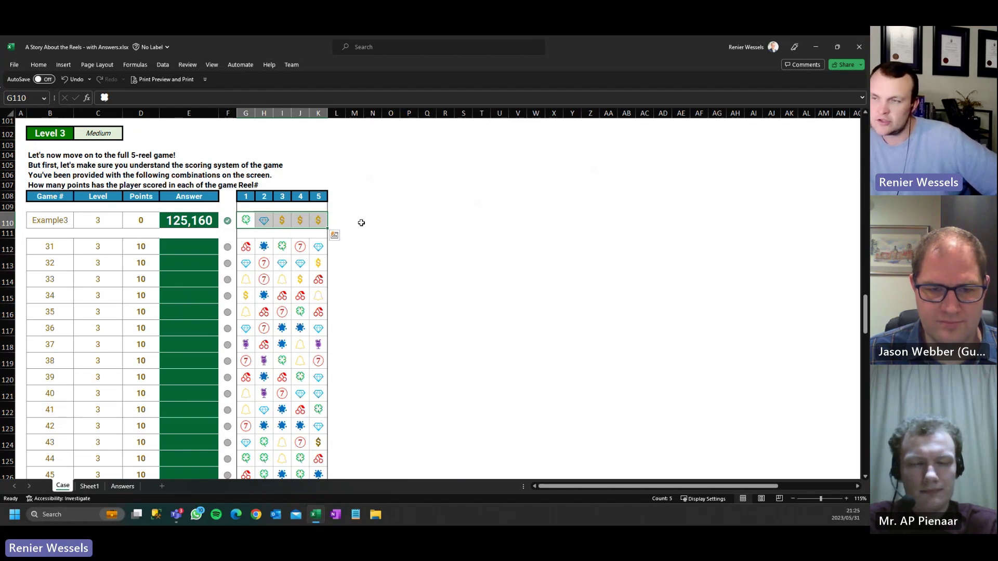
- Review the Level 1 helper calculations I51:K62, then return to the Level 1 Example1 row
scroll(435, 349, up, 19)
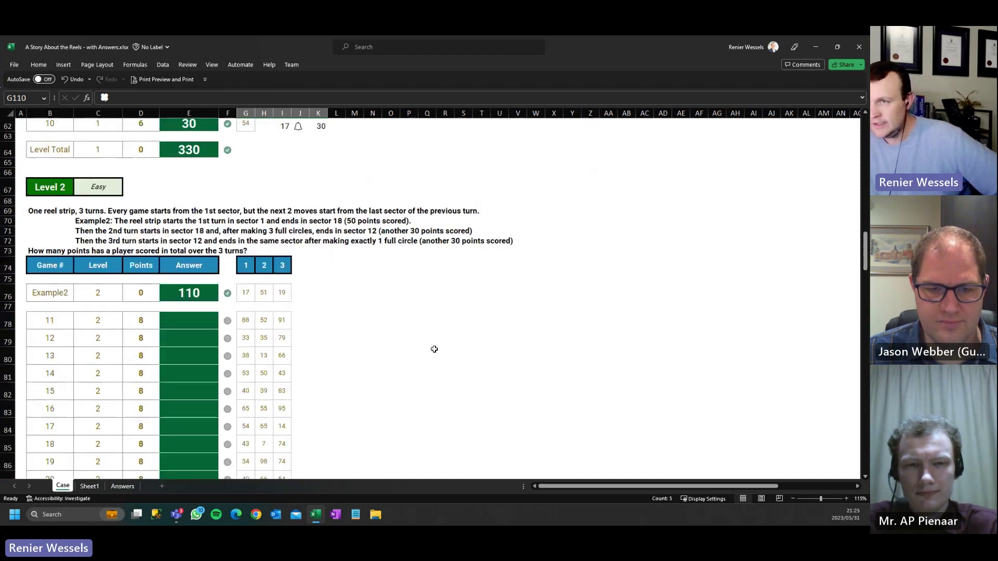
scroll(287, 237, up, 1)
drag(286, 243, 315, 432)
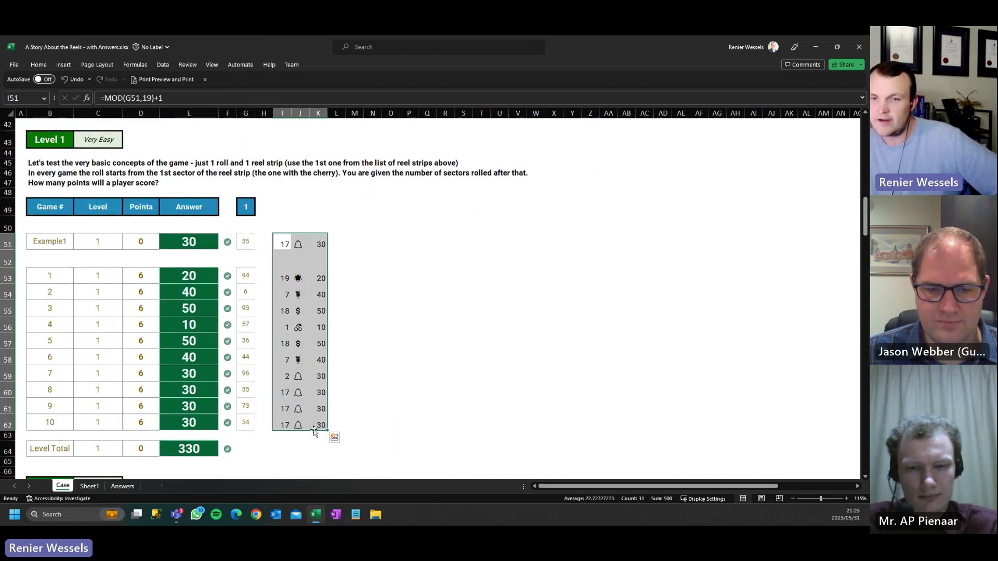
scroll(314, 432, down, 5)
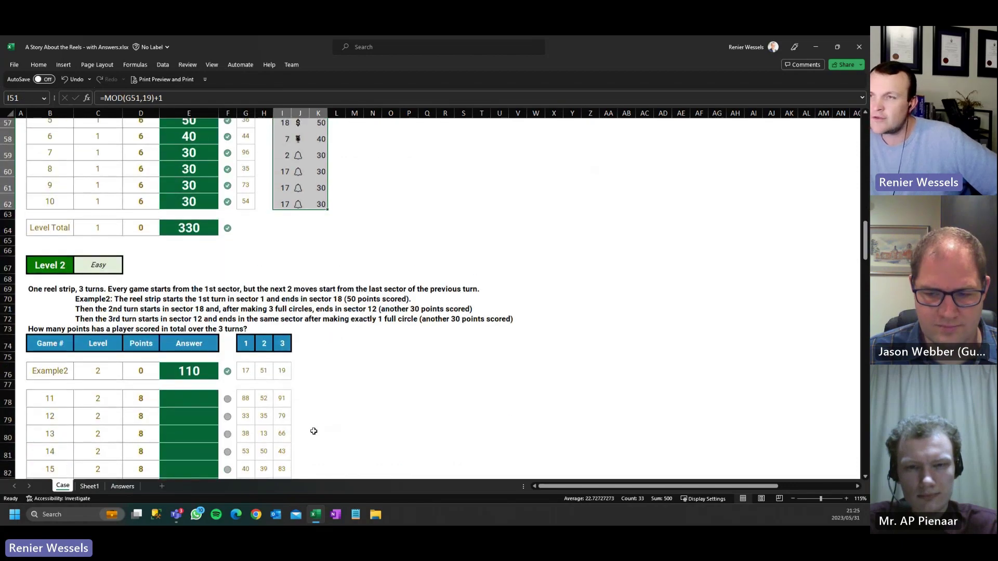
scroll(314, 432, up, 4)
scroll(315, 431, down, 4)
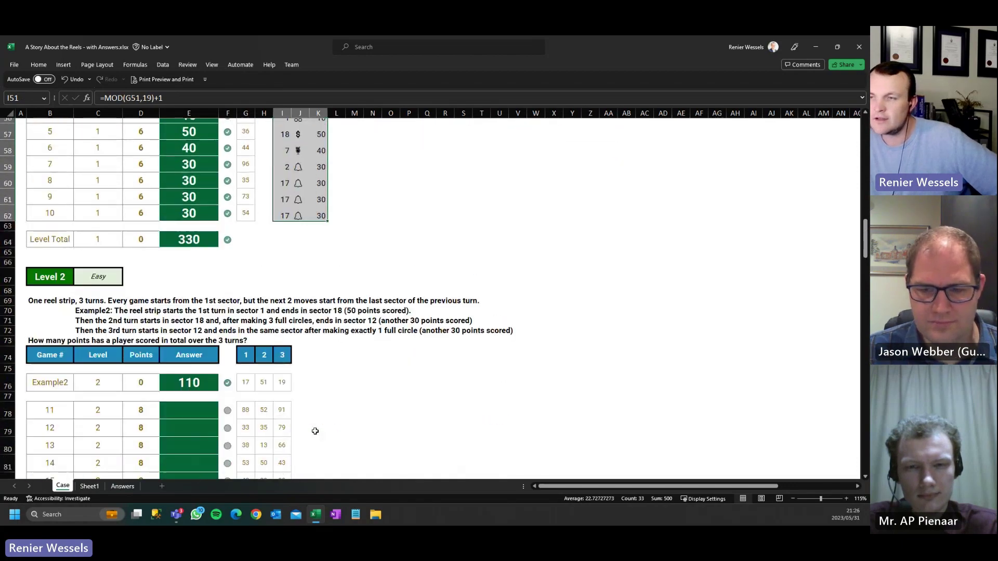
scroll(315, 432, up, 1)
scroll(315, 432, down, 2)
scroll(315, 431, down, 12)
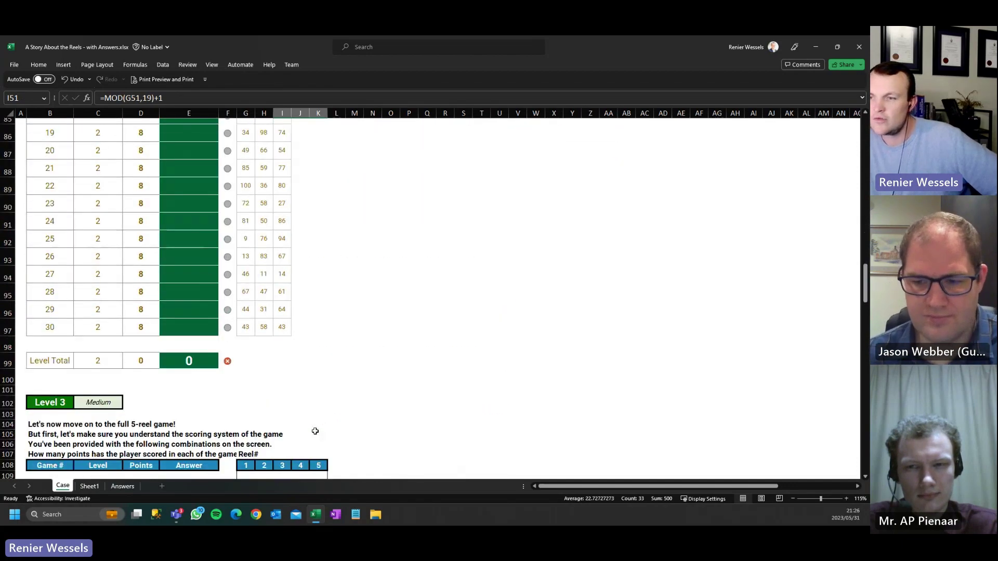
drag(362, 304, 769, 423)
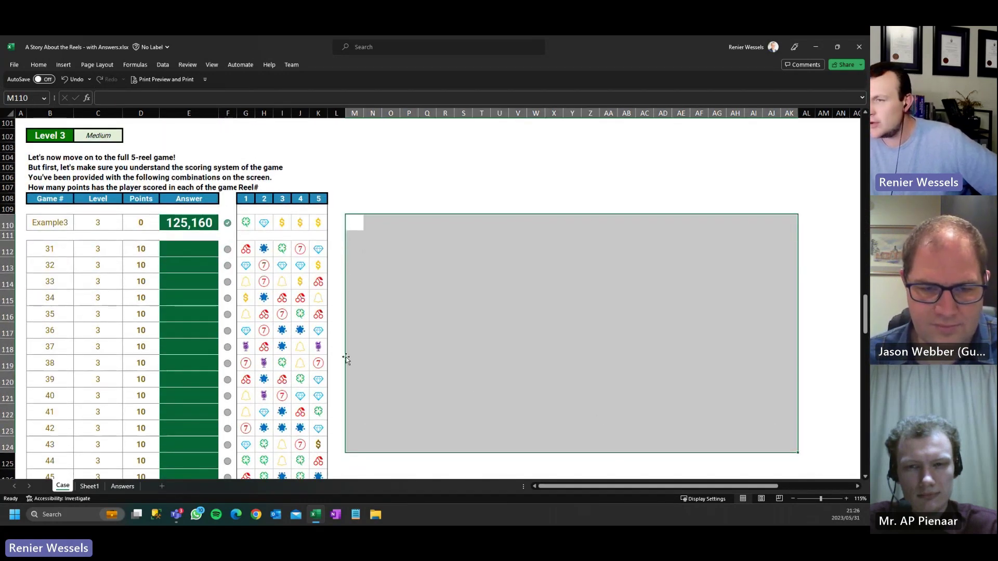
click(373, 275)
scroll(373, 276, up, 2)
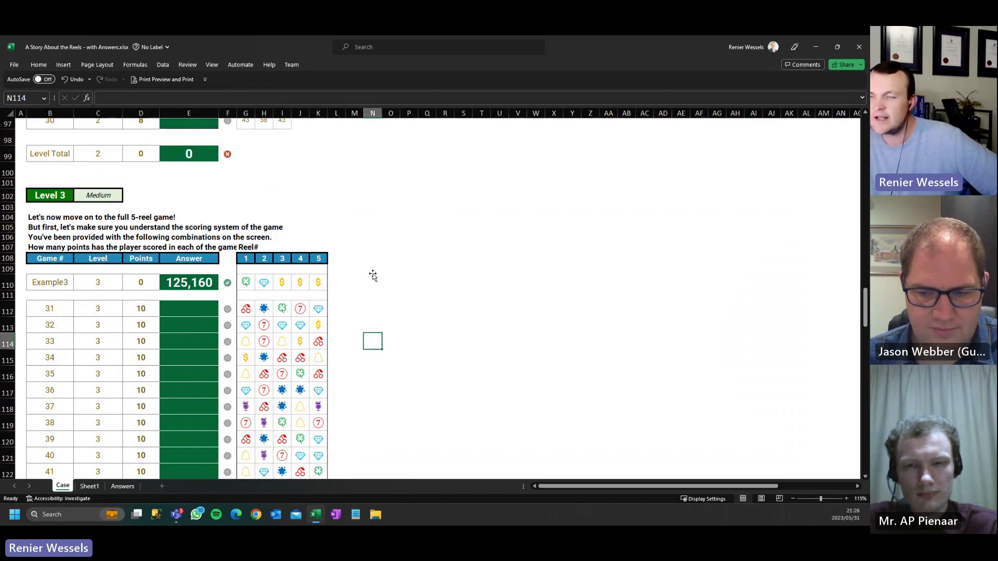
scroll(373, 276, up, 14)
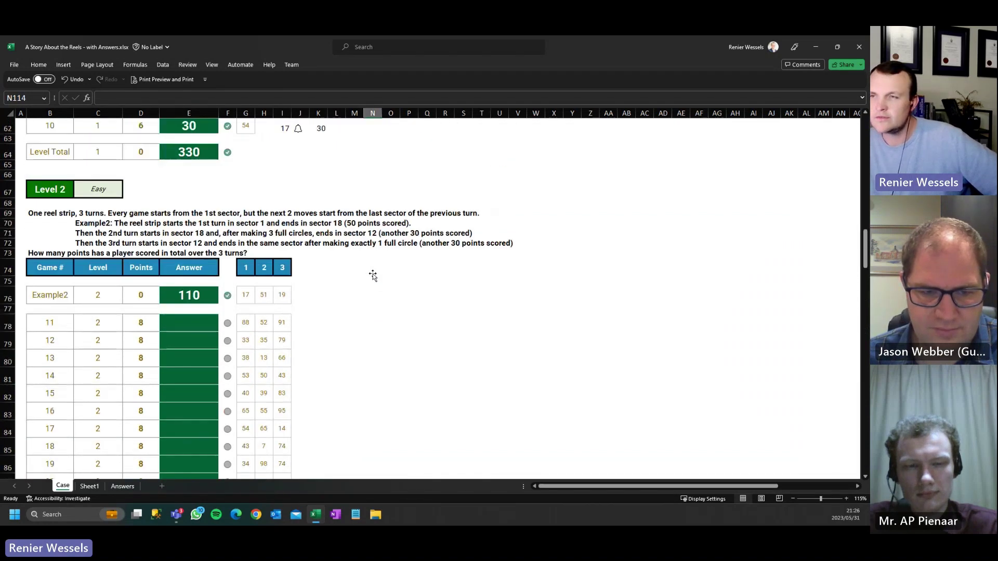
scroll(373, 276, up, 1)
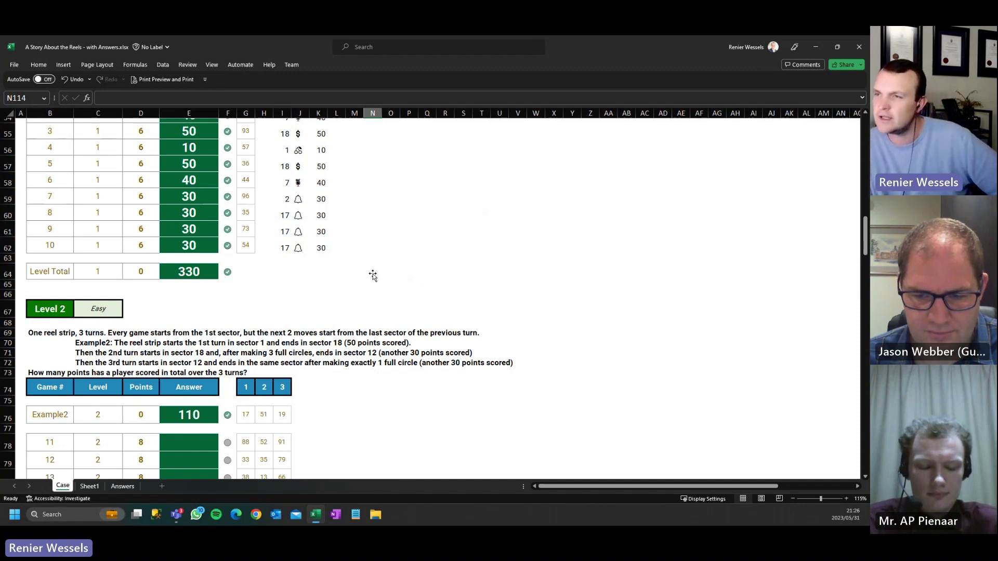
scroll(373, 275, up, 3)
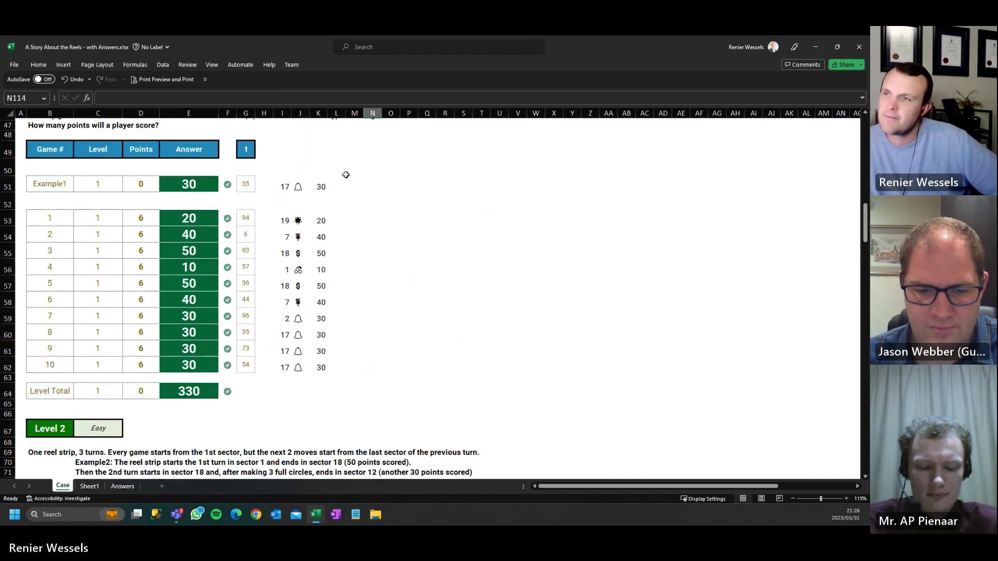
- Combine the steps into M51 as =XLOOKUP(INDEX(reels,MOD(G51,19)+1,1),items,points), giving Example1's 30 points
click(351, 187)
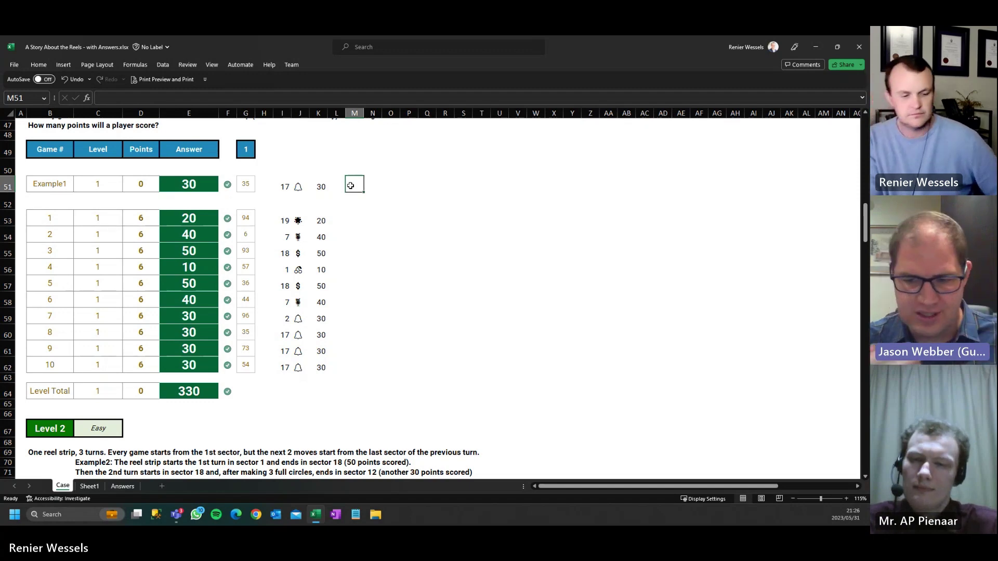
text(=XLOOKUP()
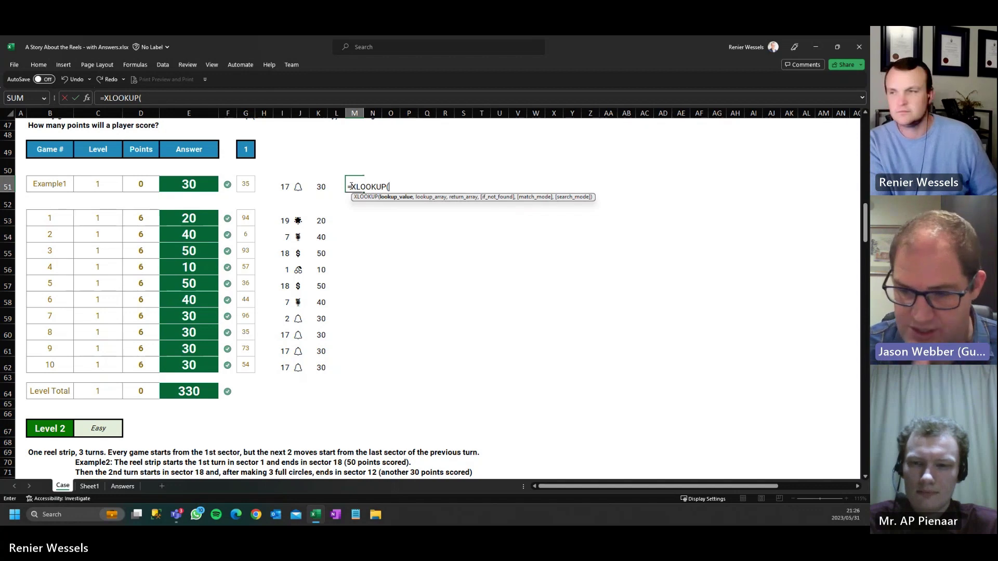
text(in)
key(Tab)
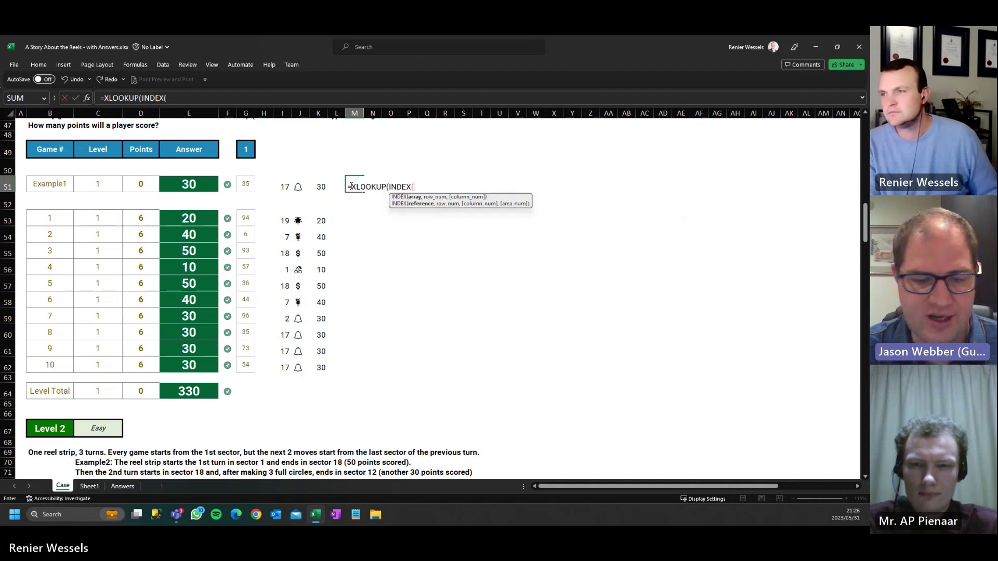
text(re)
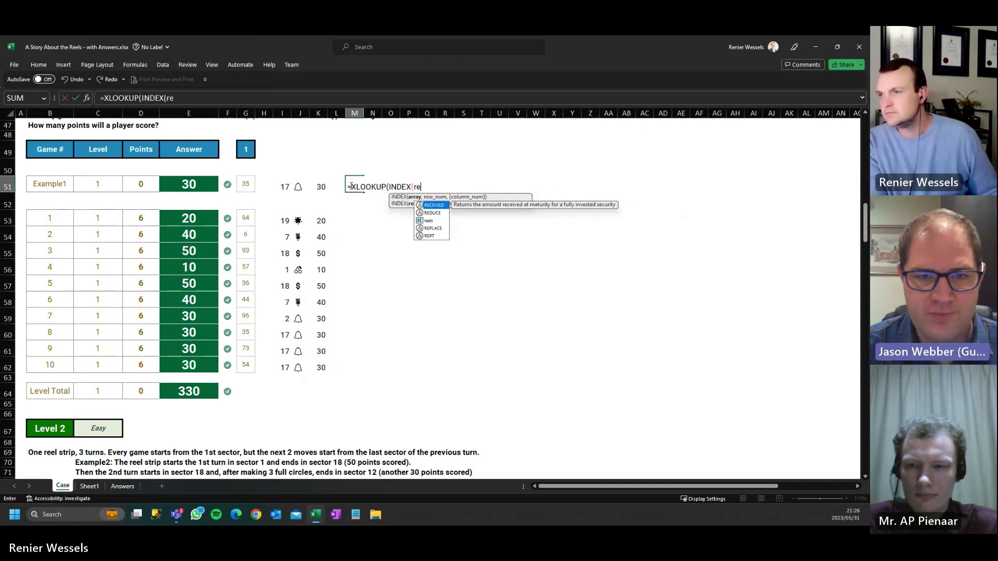
text(els,)
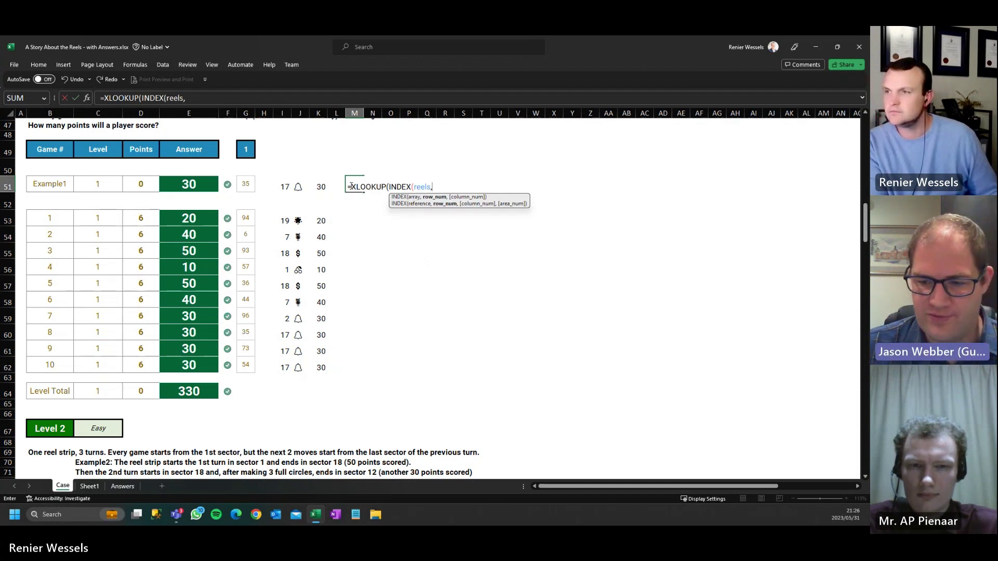
text(mod)
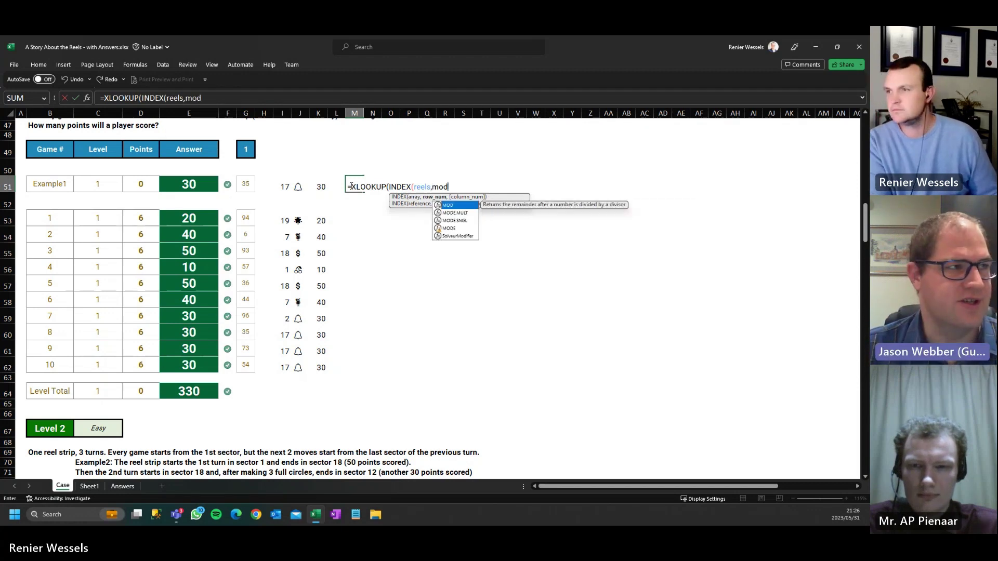
text(()
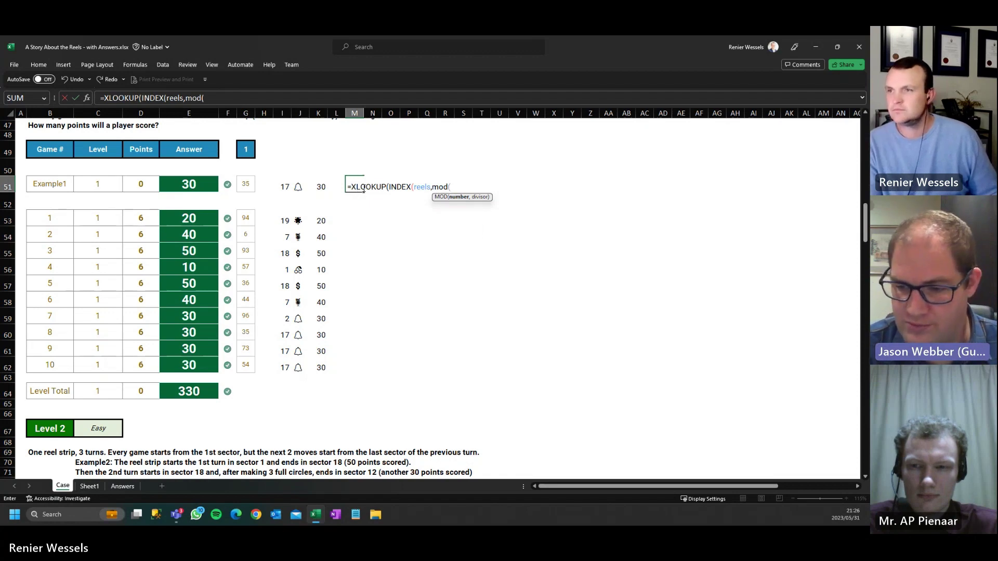
click(243, 184)
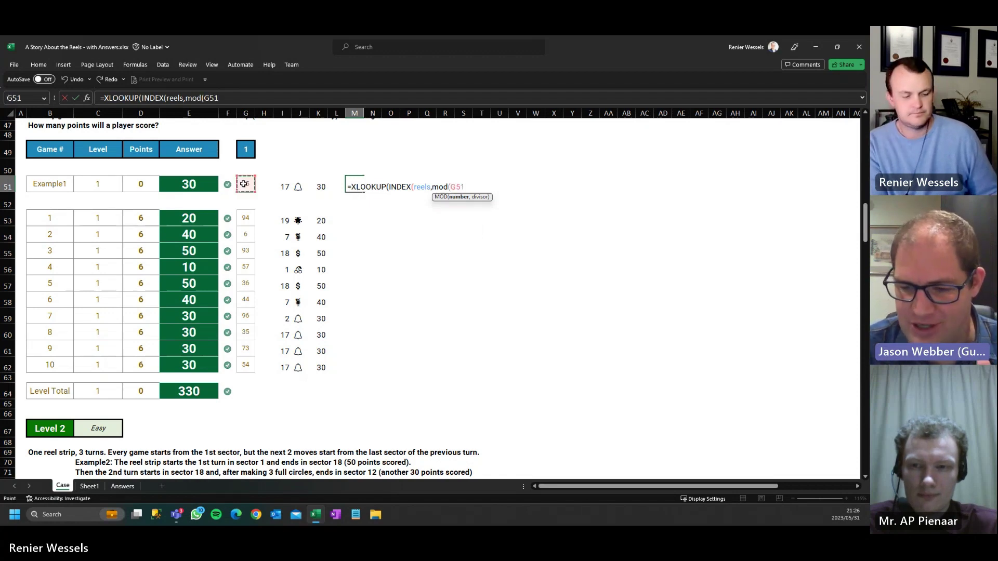
text(,19))
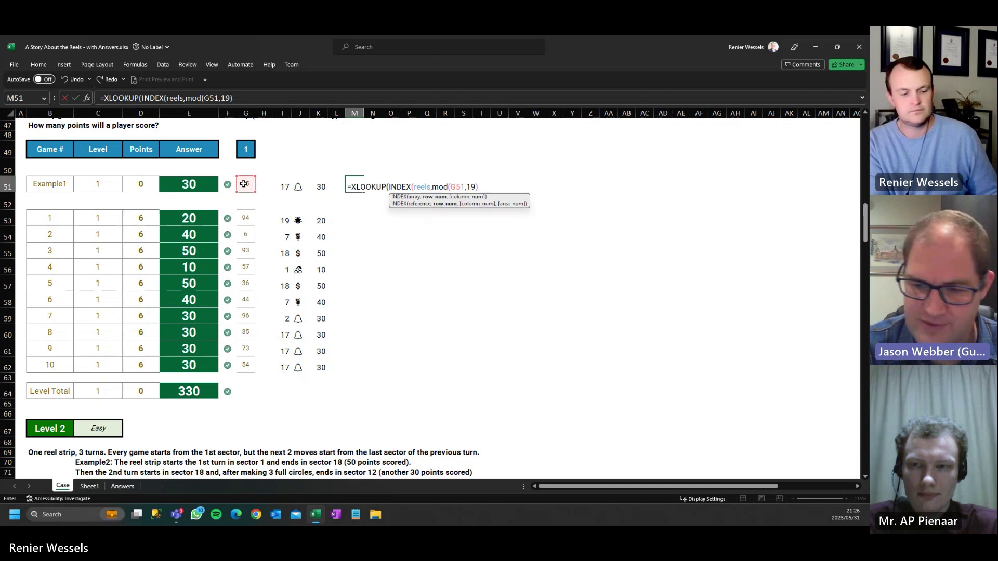
text(+1)
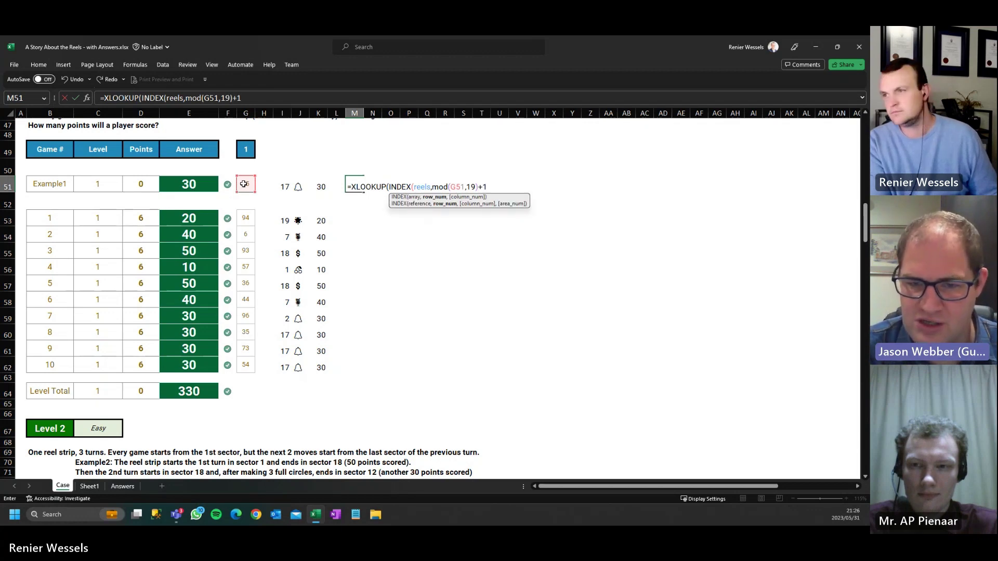
text(,1)
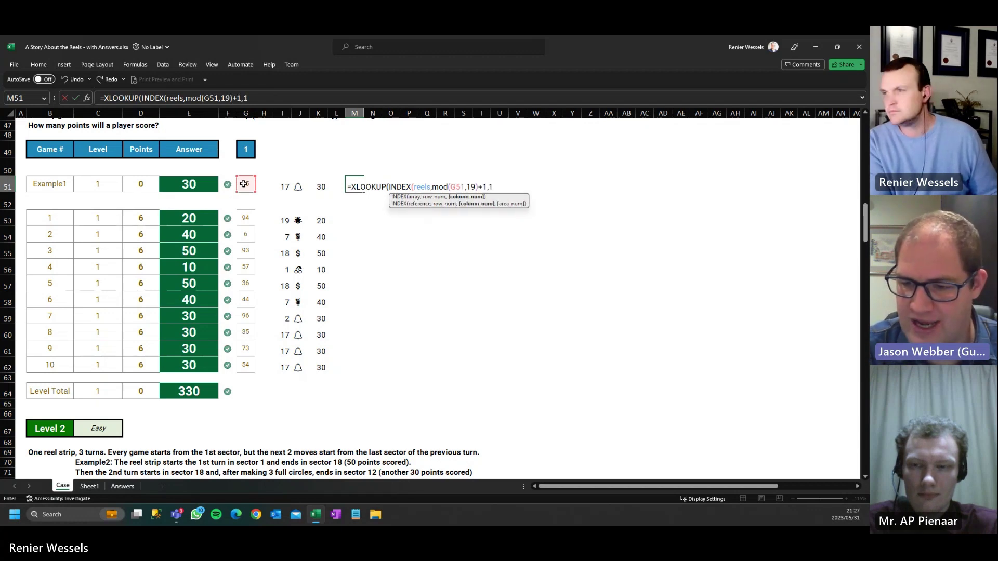
text(),)
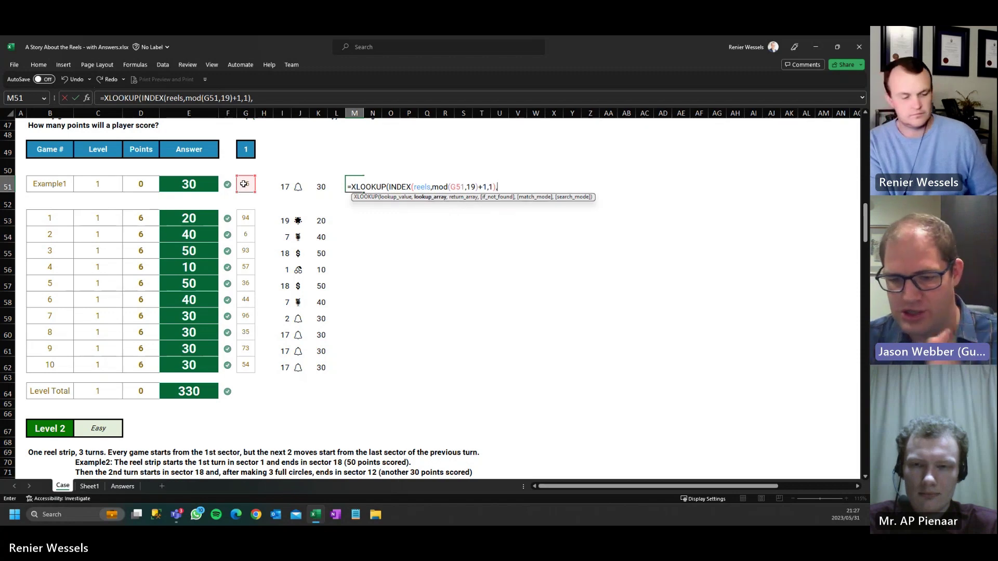
text(items,)
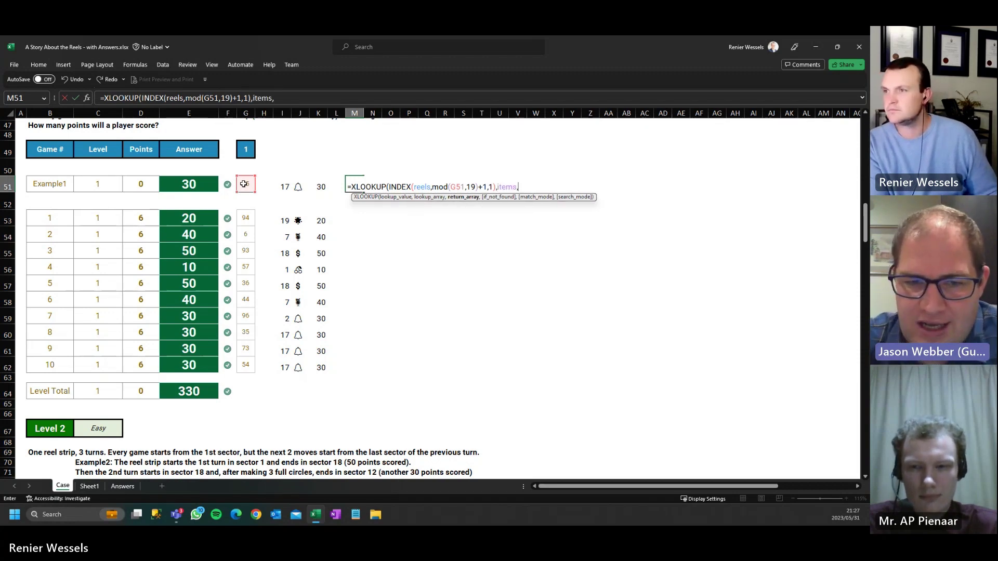
text(points)
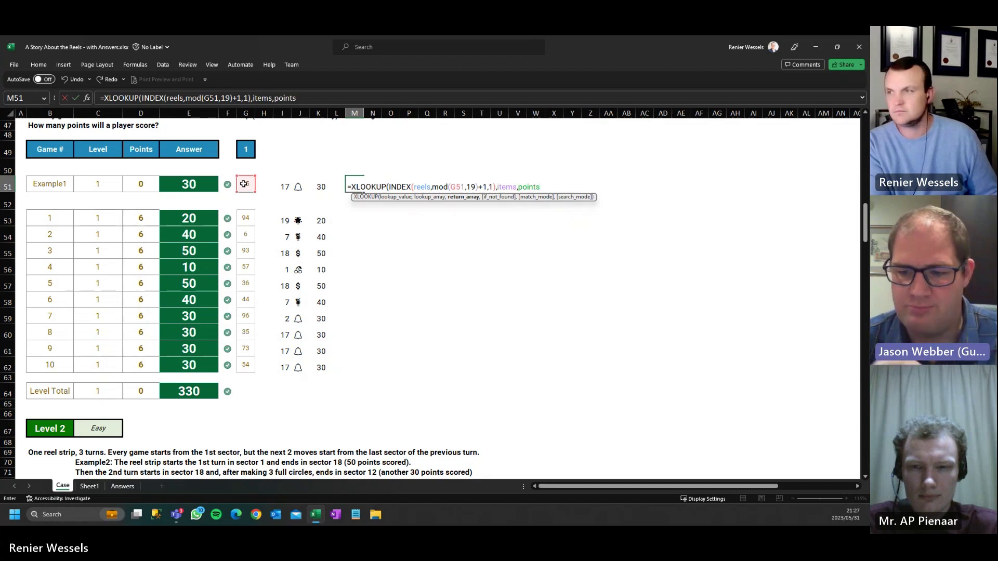
key(ctrl+Return)
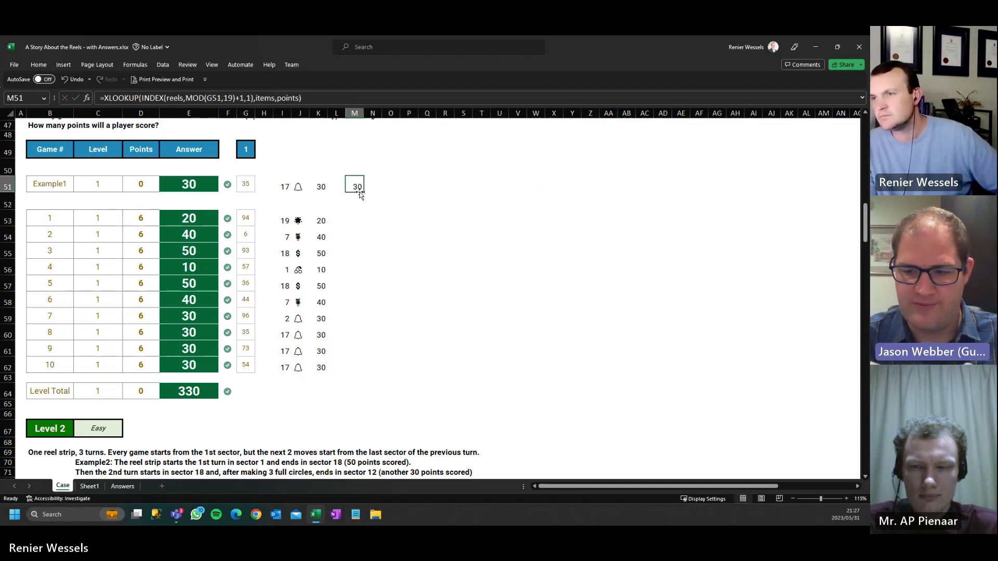
- Fill M51's combined lookup down to M62, clear the stray formula in M52, and check M53
drag(364, 192, 362, 372)
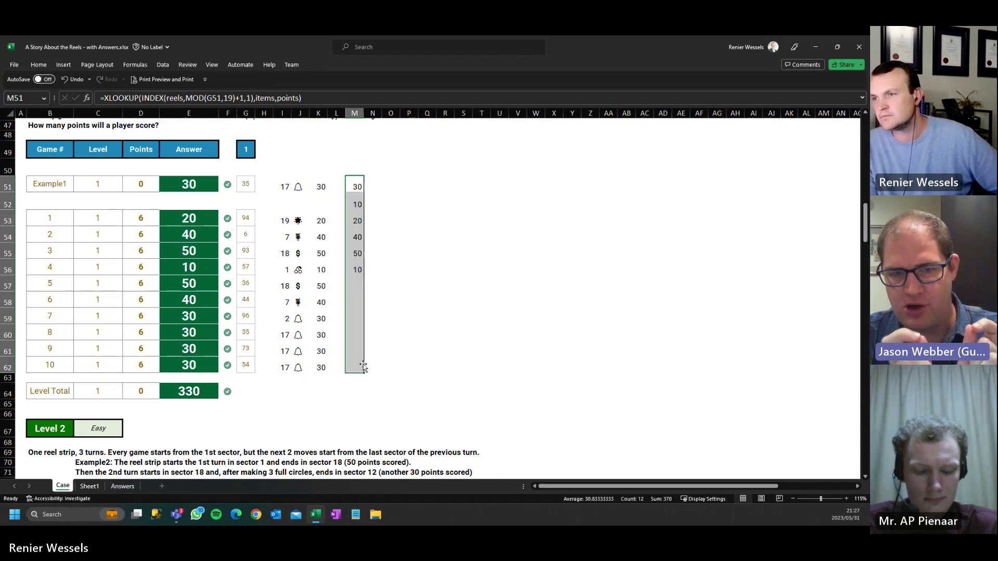
click(355, 203)
key(Delete)
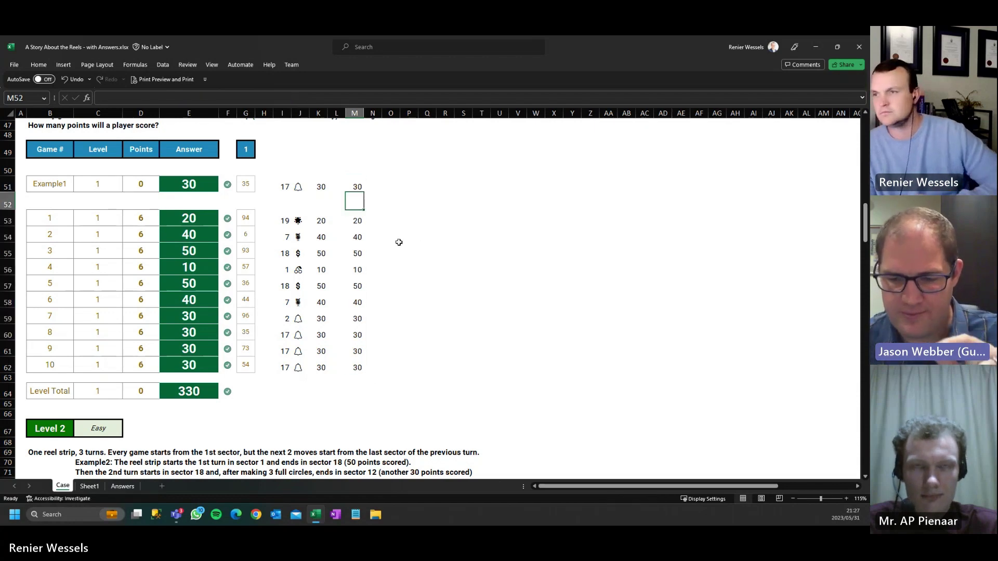
click(352, 216)
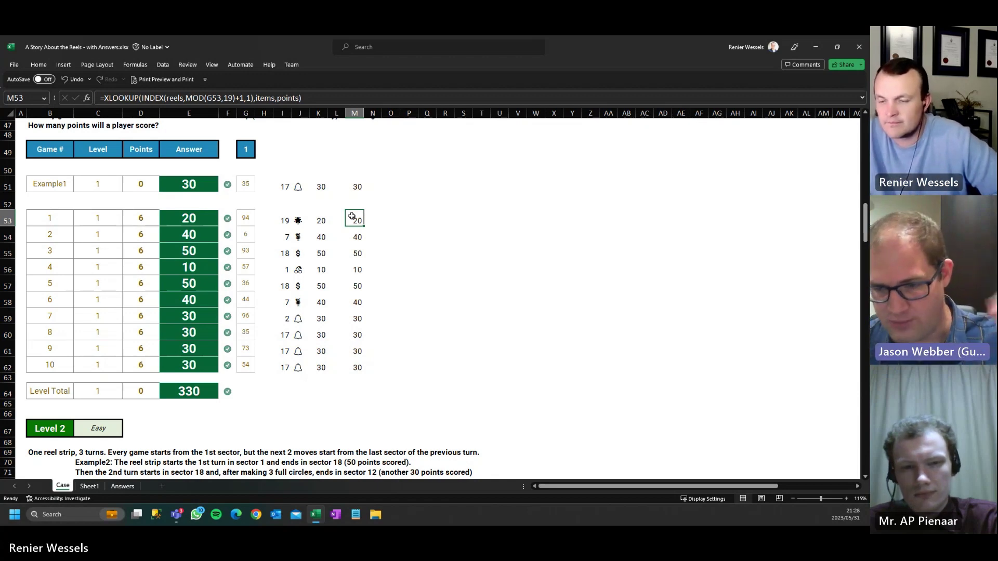
click(89, 488)
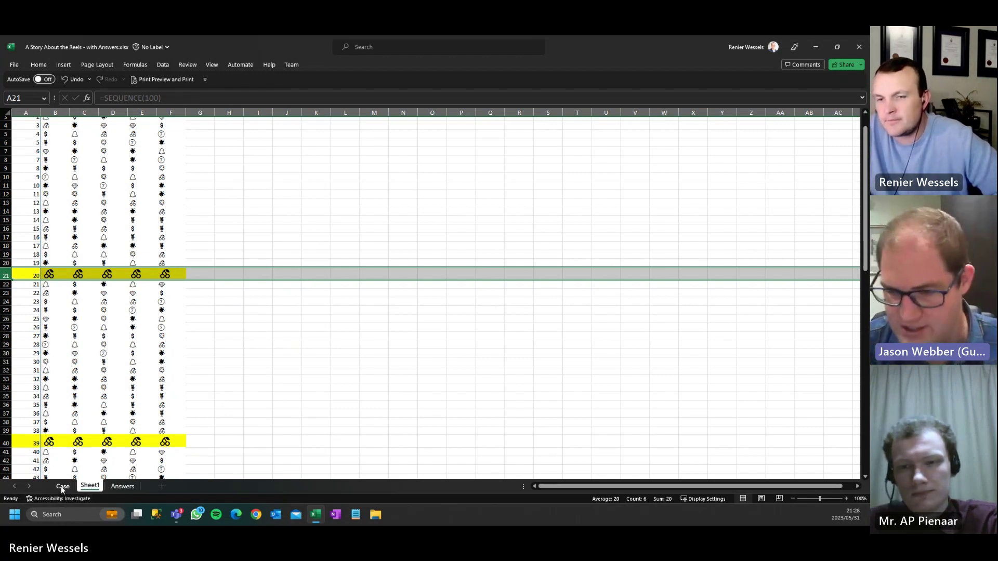
click(63, 487)
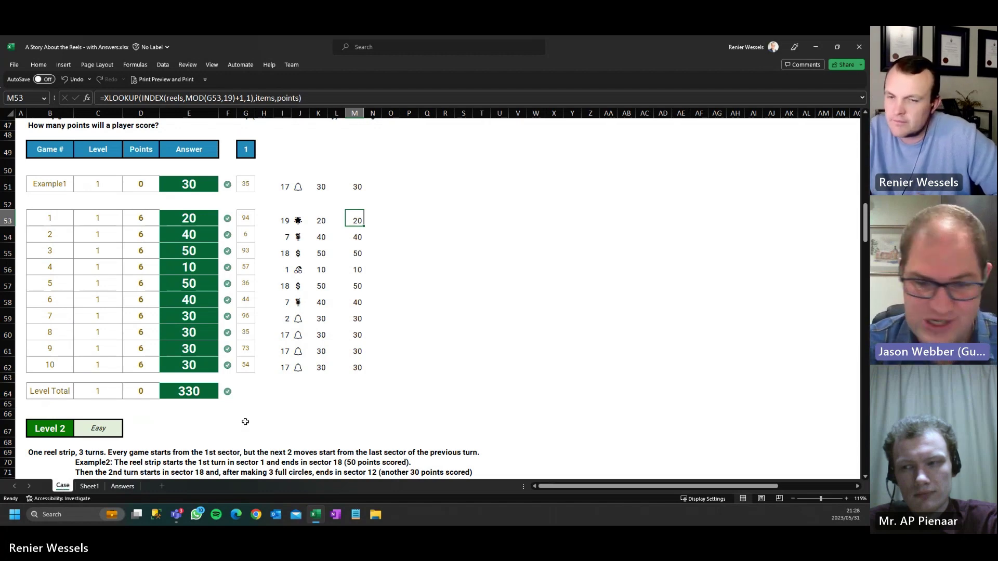
scroll(247, 422, down, 1)
scroll(246, 422, down, 3)
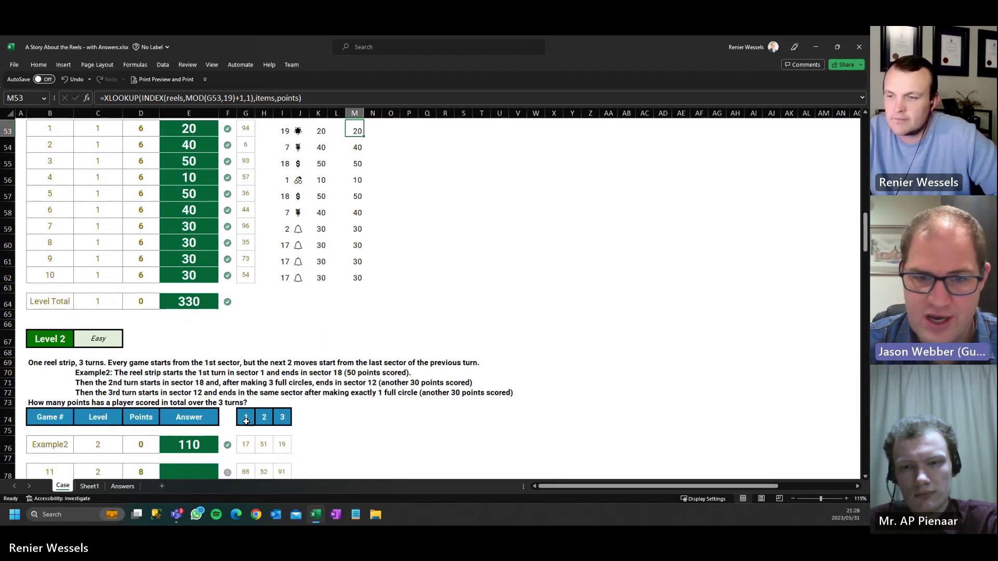
scroll(247, 422, down, 2)
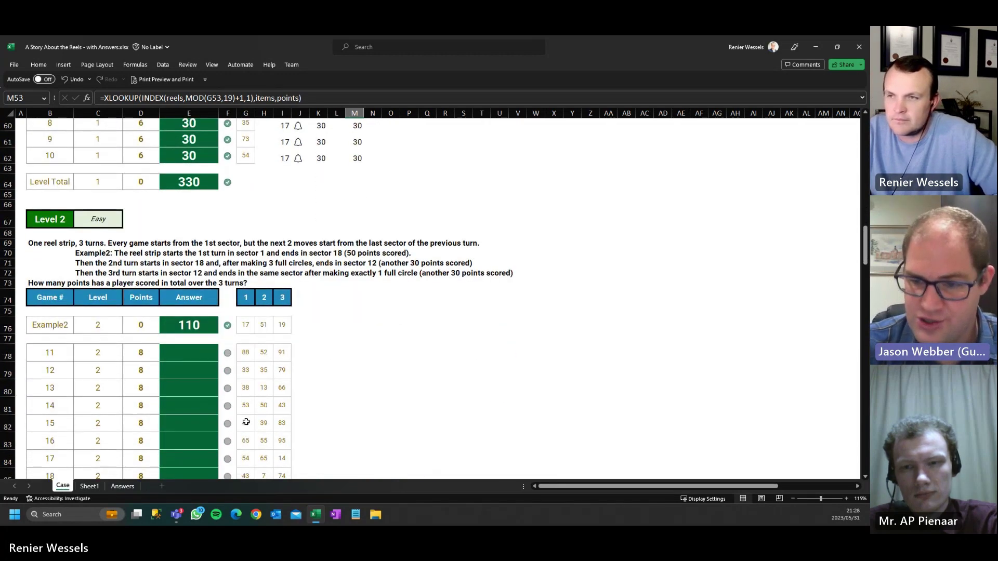
scroll(246, 422, up, 3)
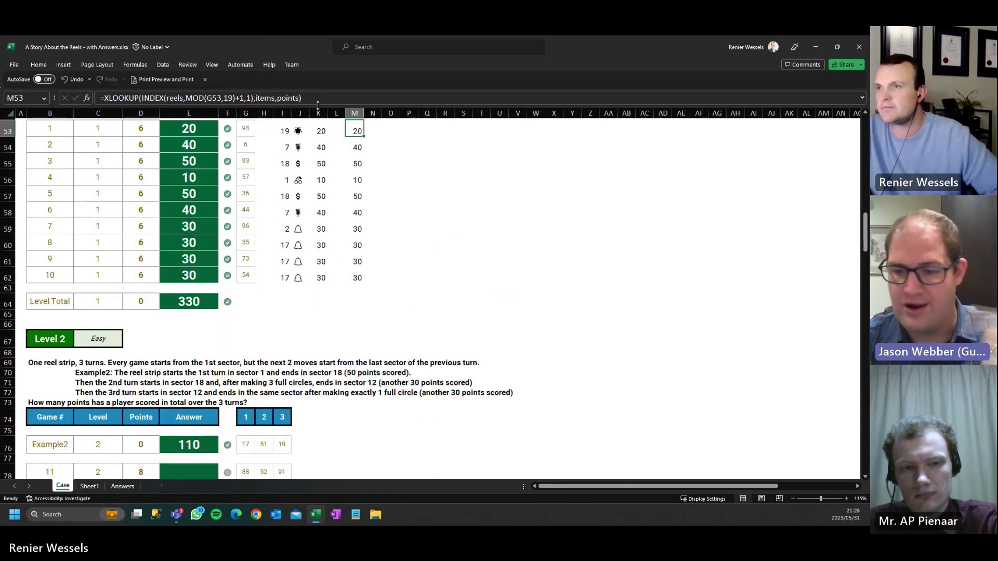
drag(302, 98, 97, 97)
key(ctrl+c)
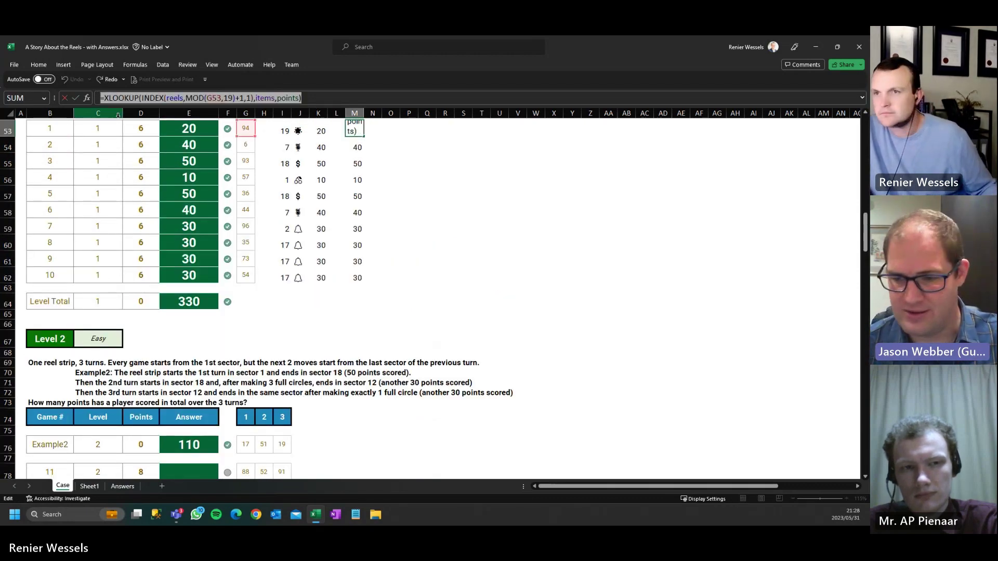
key(Return)
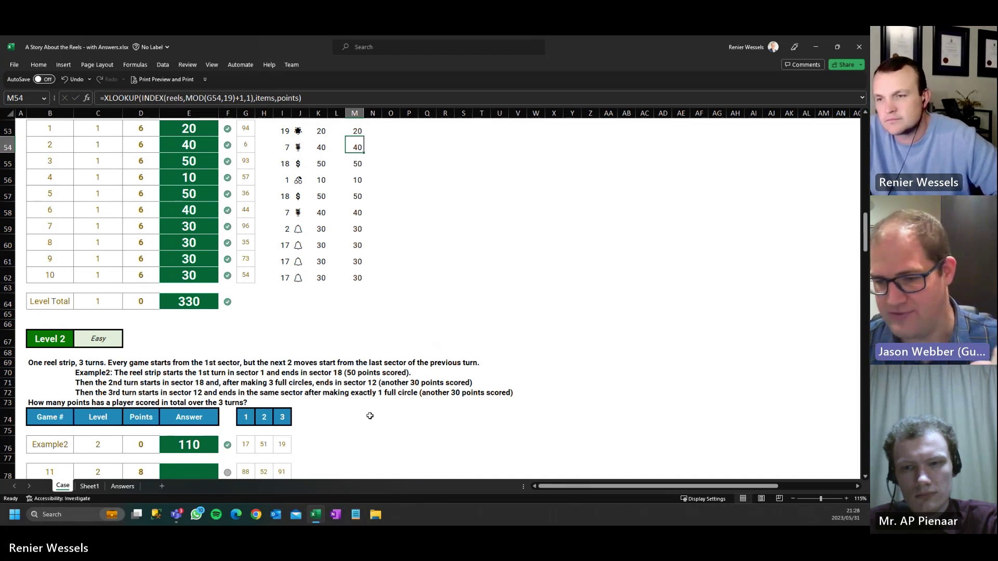
scroll(369, 415, down, 1)
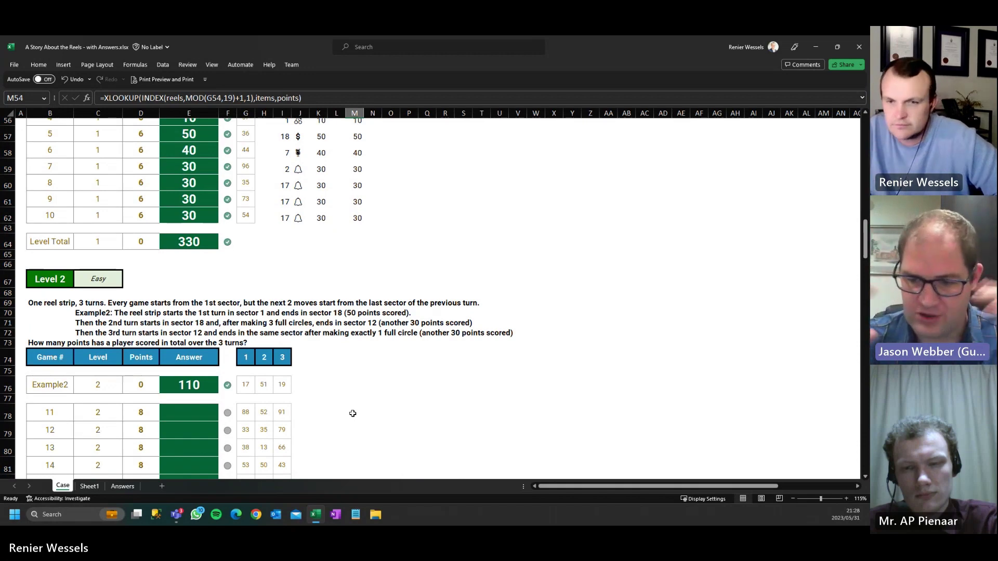
- Scroll down to the Level 2 section listing games 11 to 19 at 8 points each
scroll(353, 414, down, 1)
scroll(342, 412, down, 1)
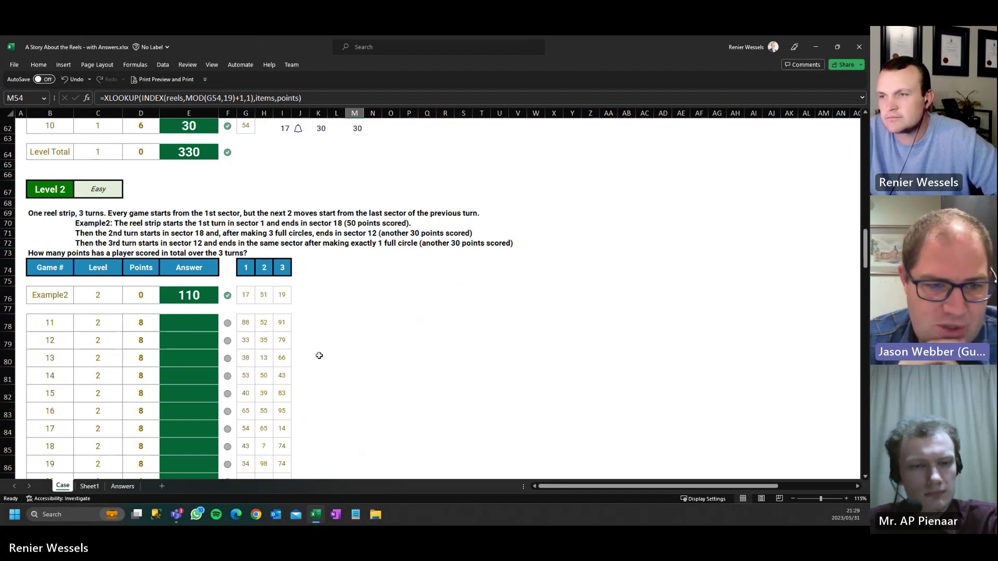
- Paste the reel lookup into K76, using the running SUM(G$76:G76) inside MOD, showing 50
click(318, 294)
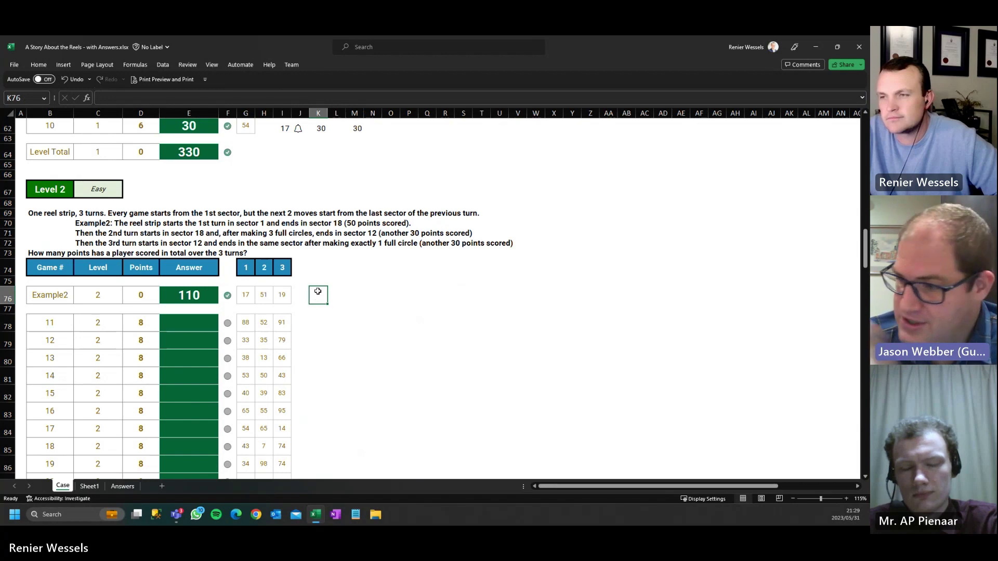
double_click(320, 295)
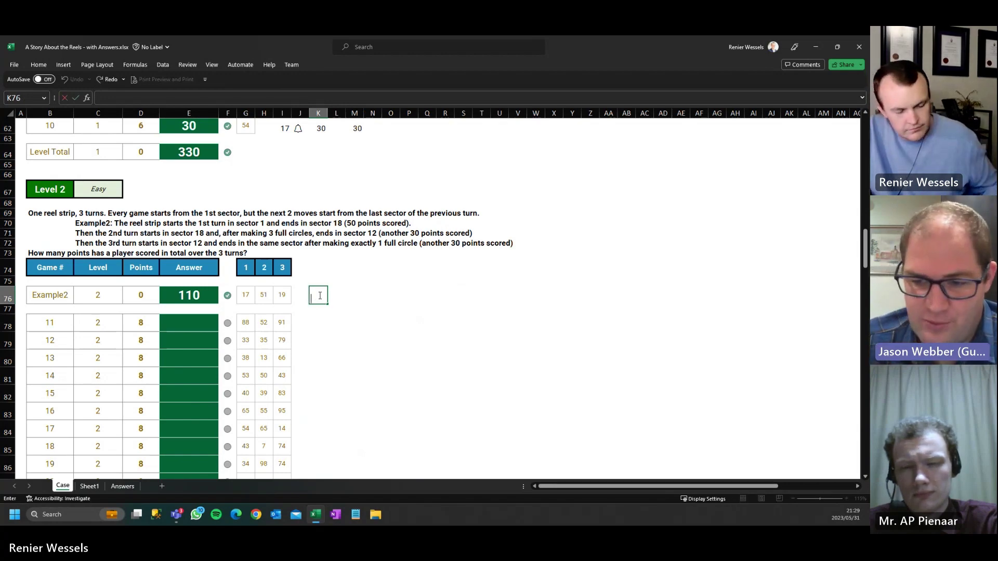
key(ctrl+v)
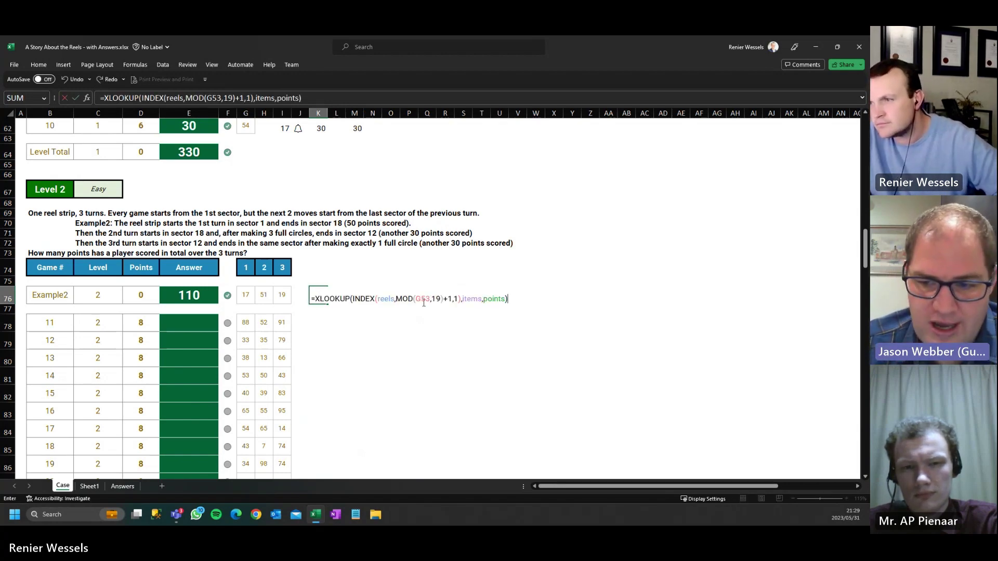
double_click(424, 299)
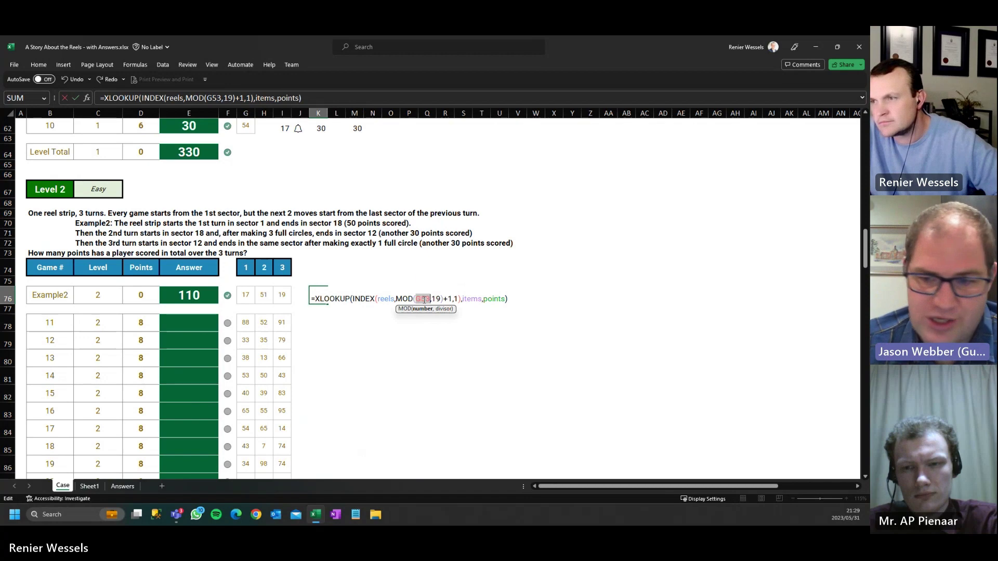
click(244, 295)
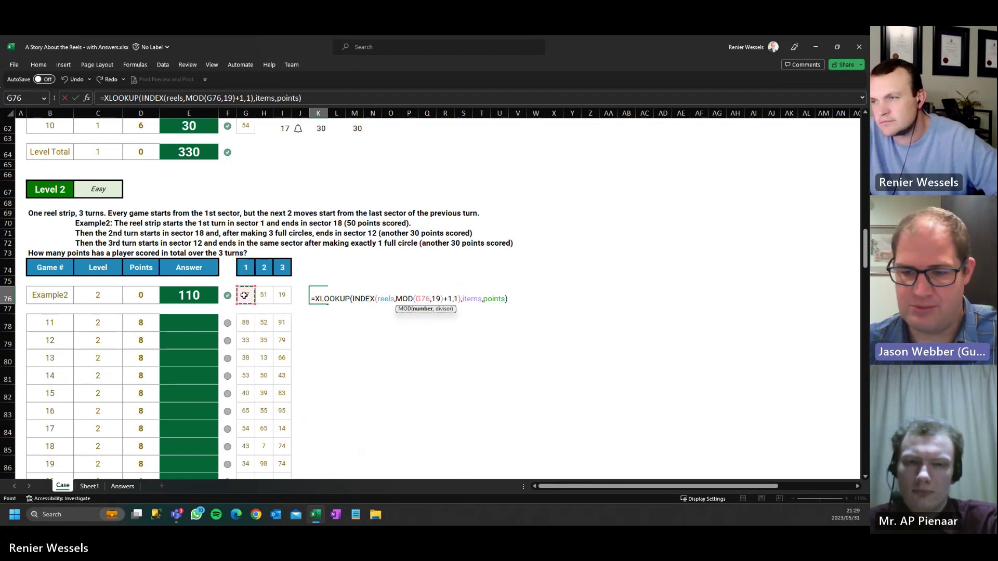
click(418, 298)
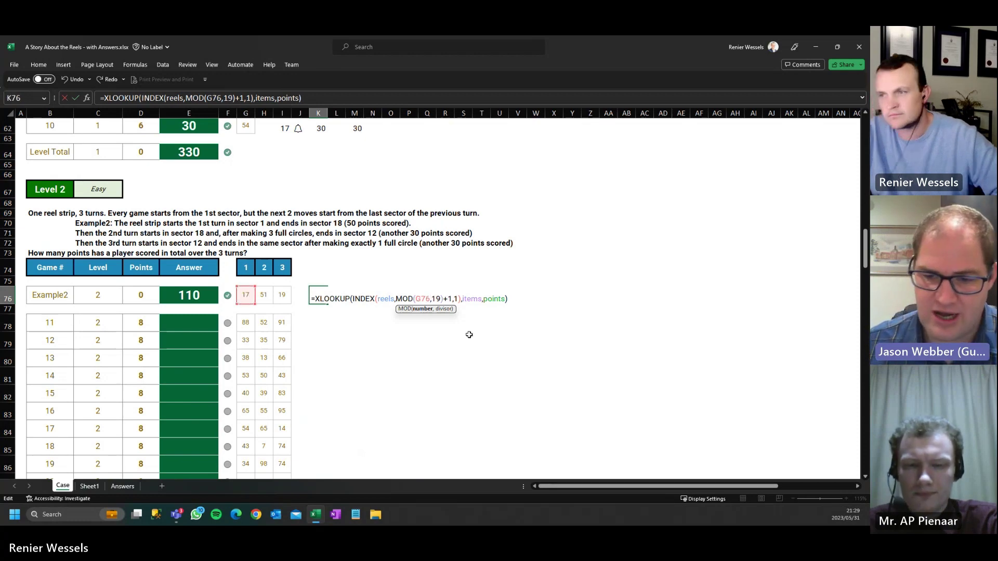
text(sum(G76)
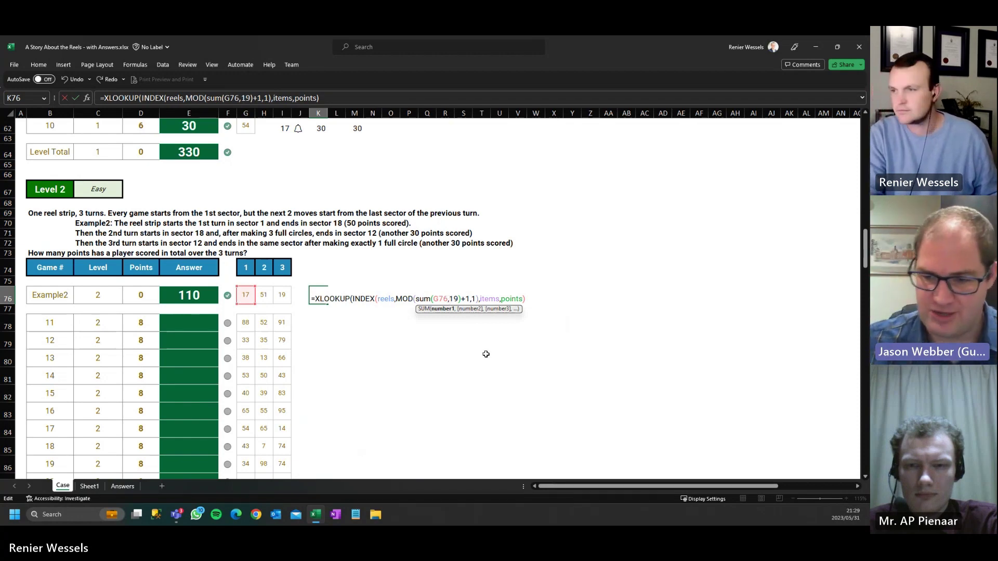
text(:G76)
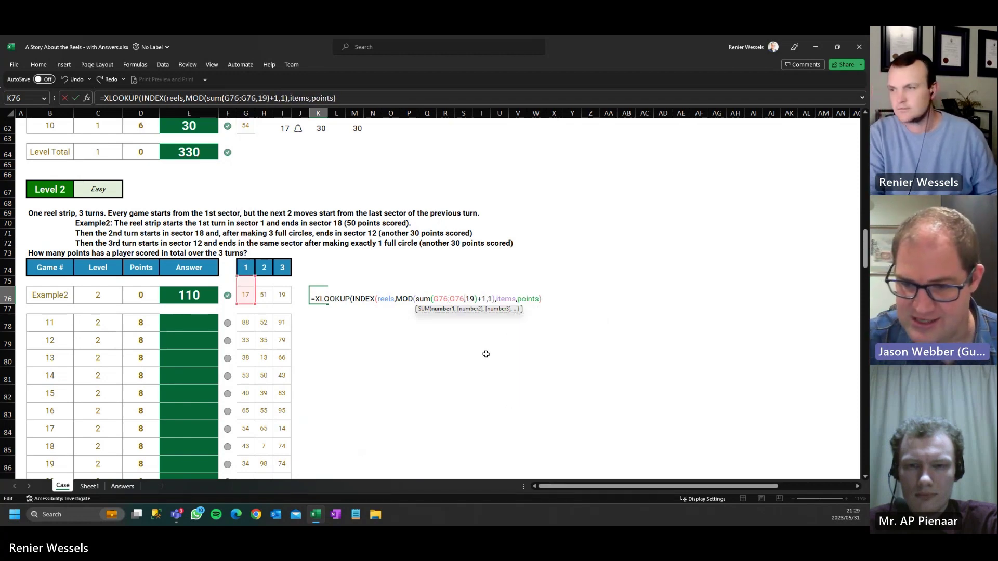
text())
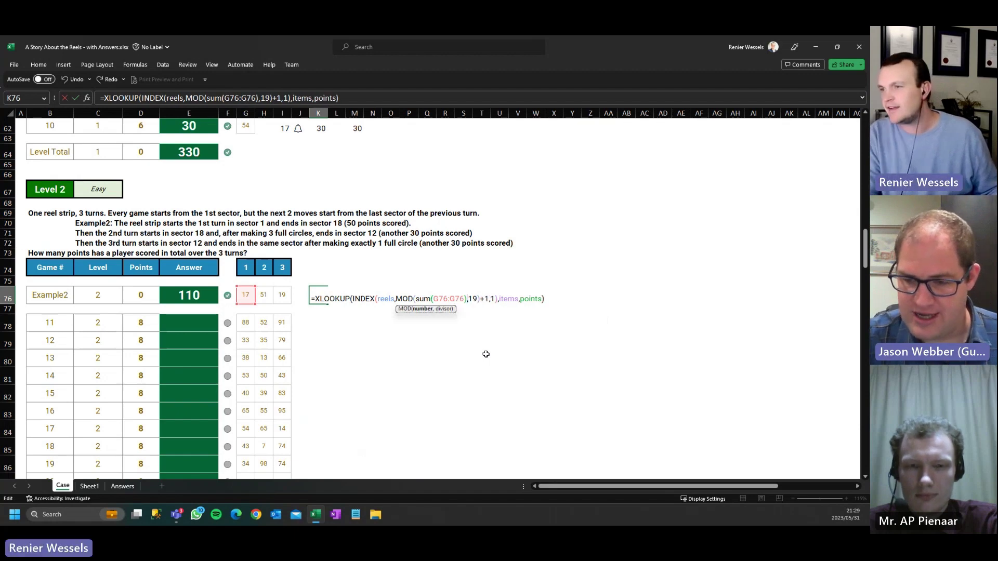
click(440, 295)
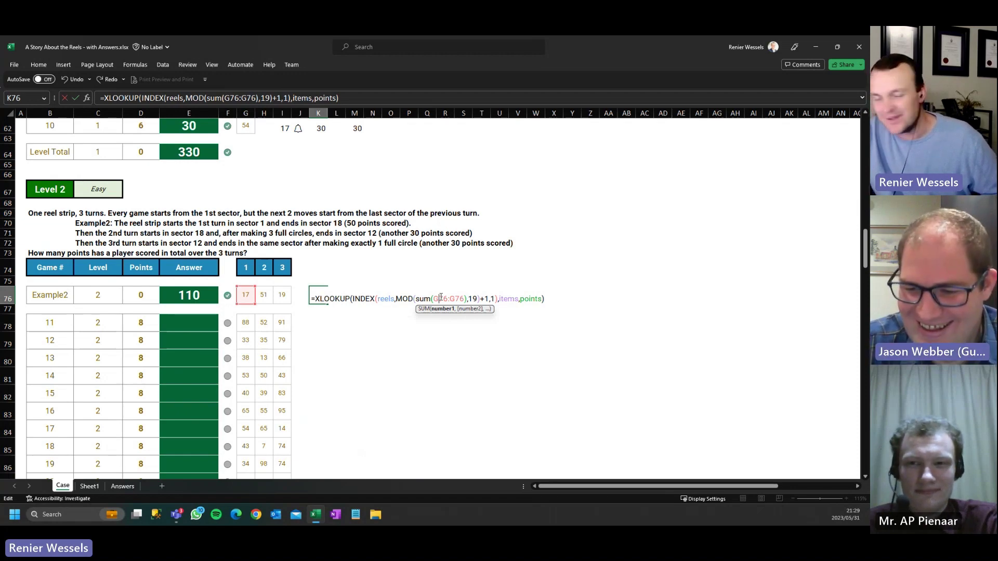
key(F4)
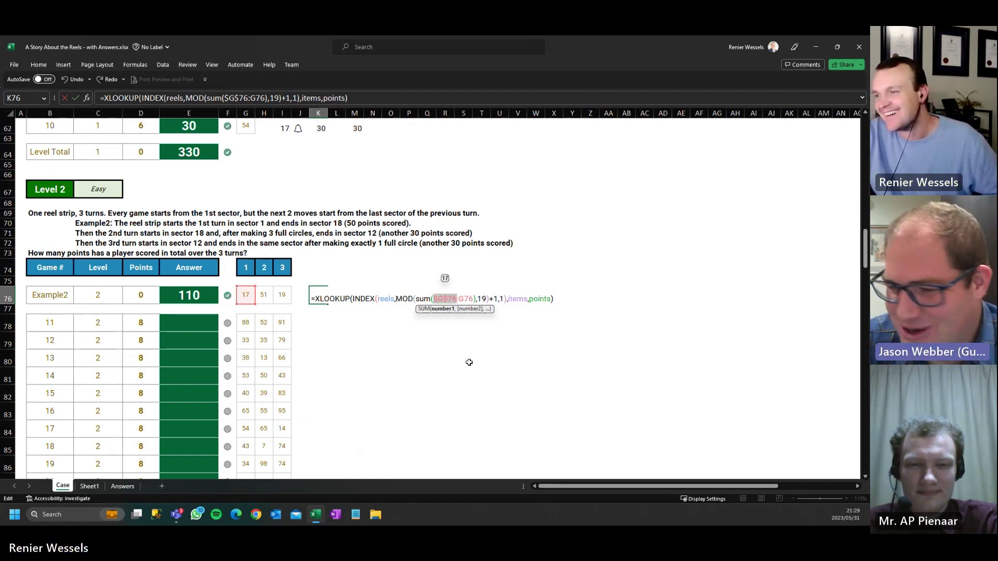
key(F4)
key(F4)
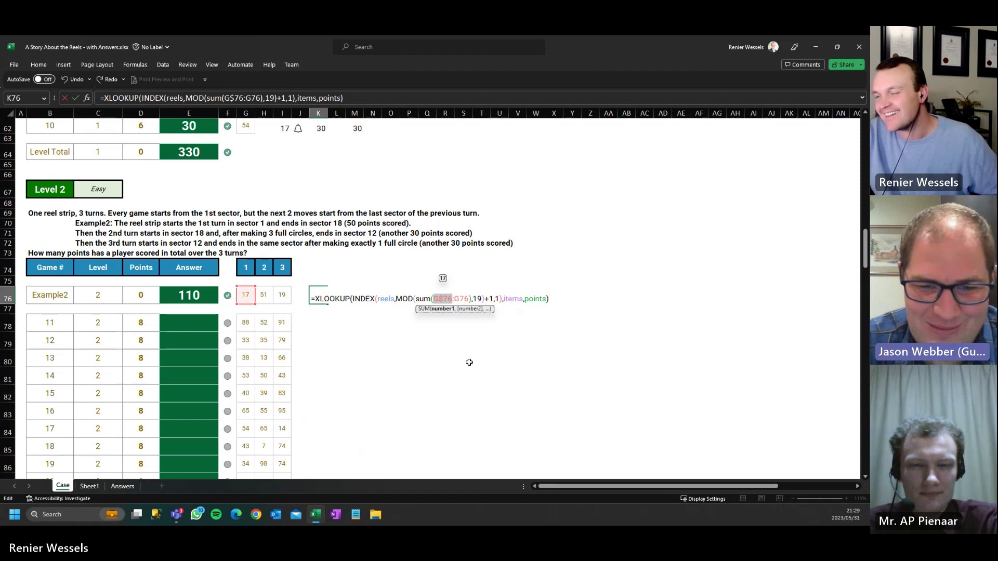
key(ctrl+Return)
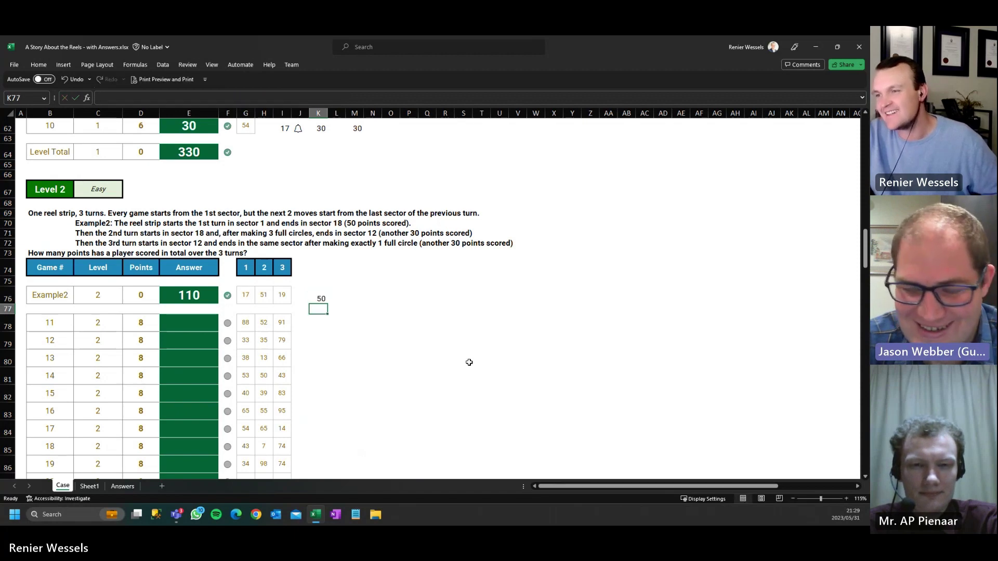
- Copy the K76 turn-score formula across to M76 and down through row 97
drag(327, 305, 363, 305)
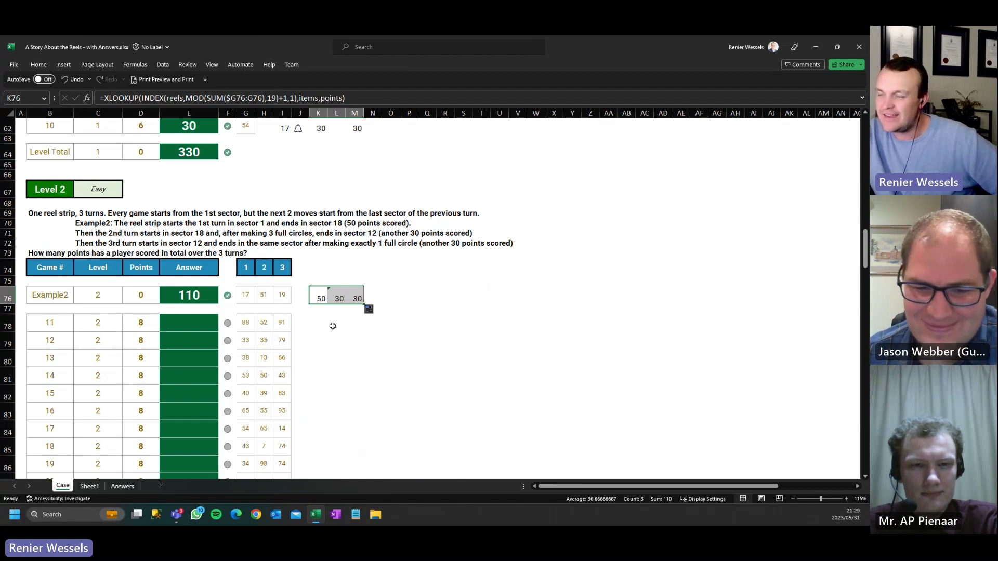
click(333, 323)
scroll(338, 318, down, 2)
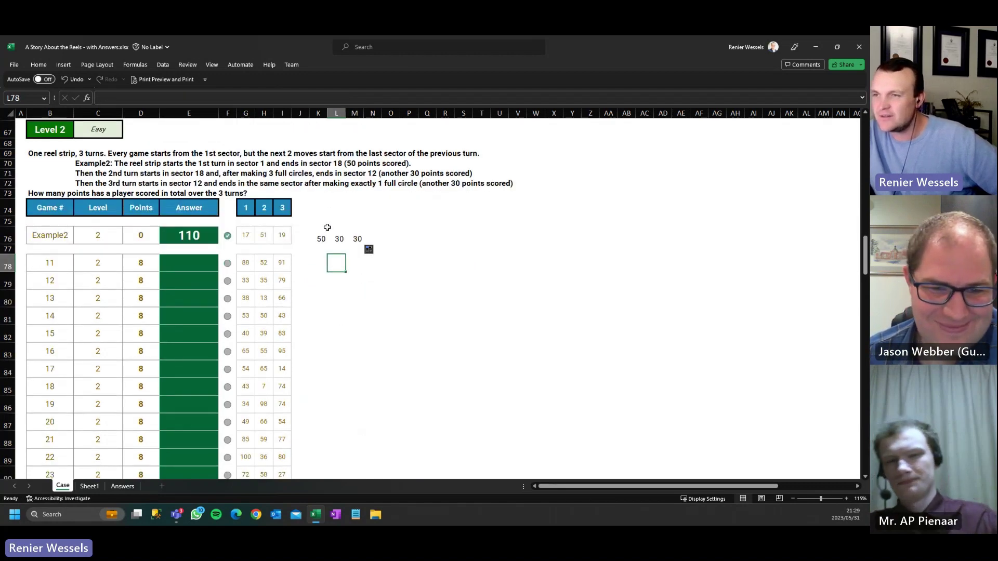
scroll(340, 315, down, 1)
drag(319, 206, 347, 418)
scroll(376, 346, up, 3)
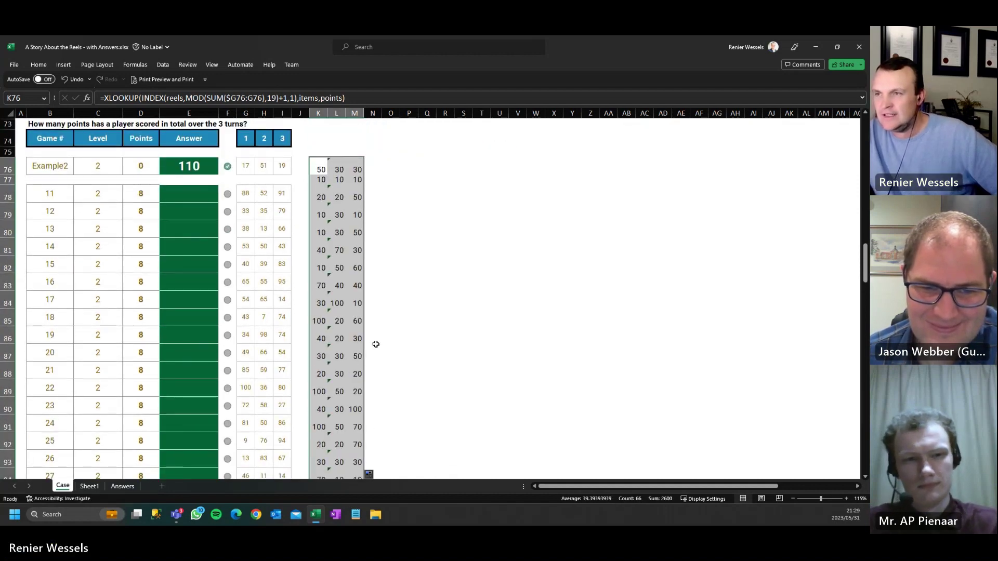
- Total each game's three turns with =SUM(K76:M76) in O76, filled down through game 30
click(388, 162)
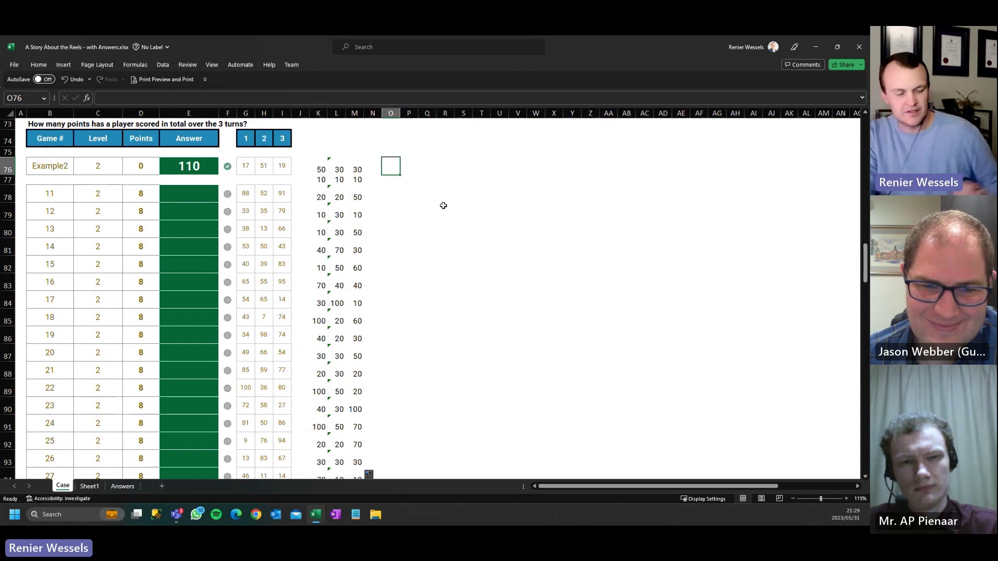
text(=sum()
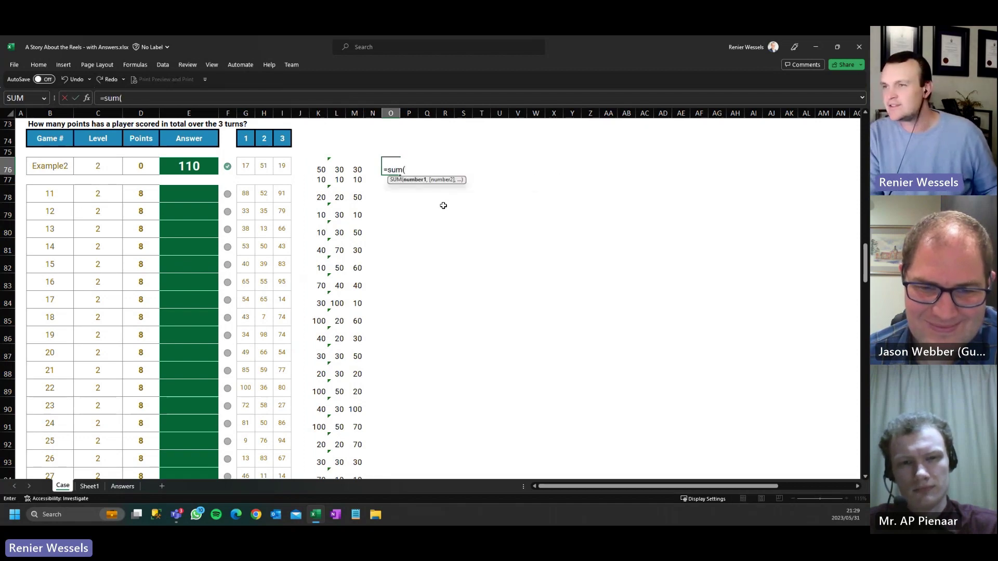
key(Left)
key(Left)
key(shift+Left)
key(shift+Left)
key(Return)
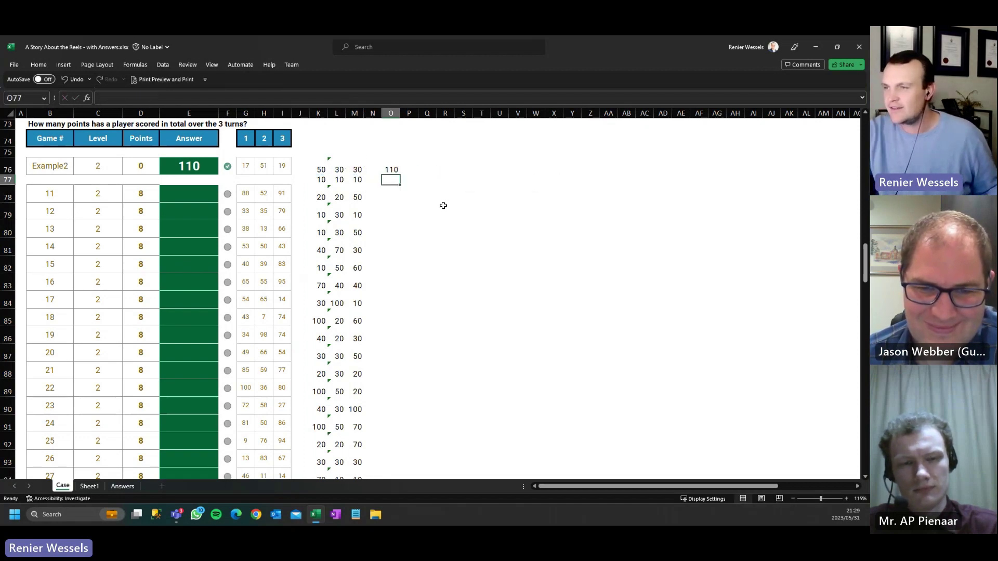
click(388, 169)
drag(401, 182, 392, 424)
drag(391, 422, 391, 420)
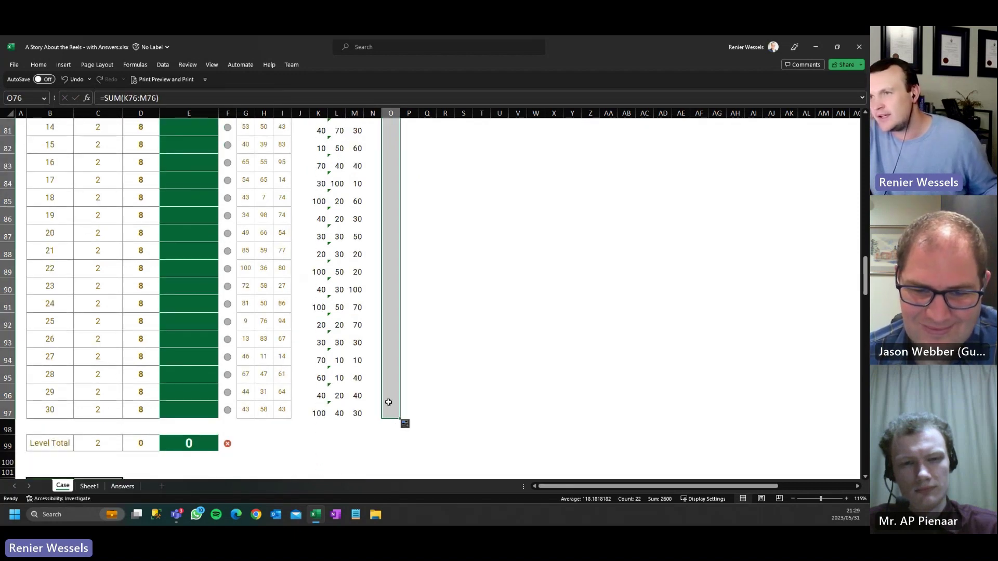
scroll(391, 411, up, 5)
- Clear the stray row 77 values and spill =O78:O97 into E78 as the Level 2 answers
drag(321, 300, 398, 301)
key(Delete)
click(188, 314)
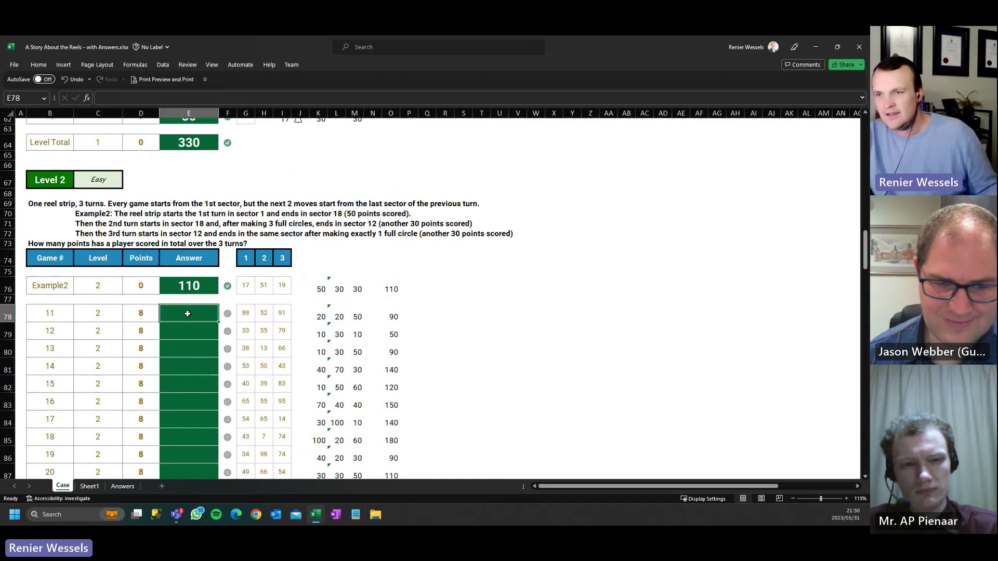
text(=)
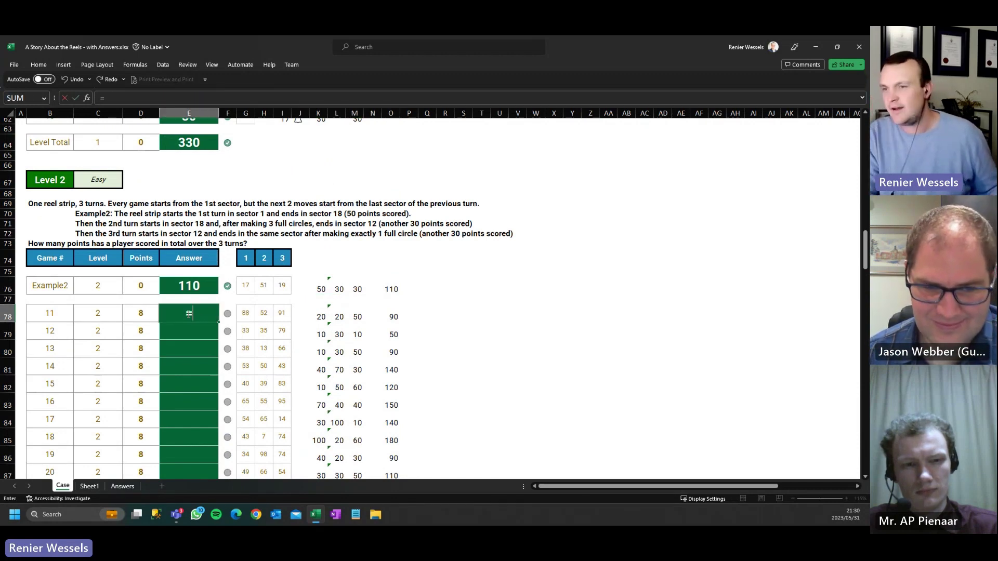
click(227, 314)
click(321, 314)
click(358, 315)
click(391, 314)
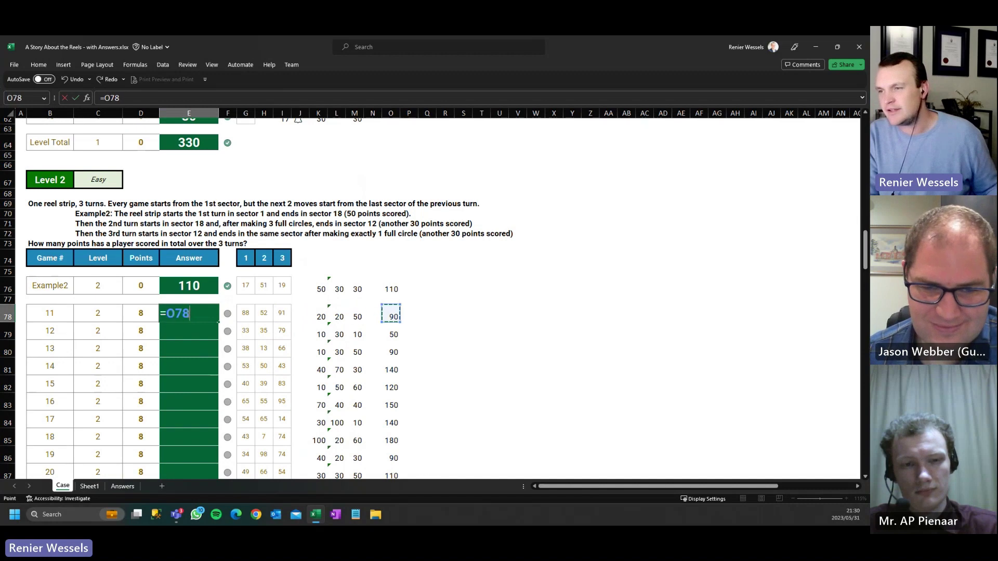
key(ctrl+shift+Down)
key(Return)
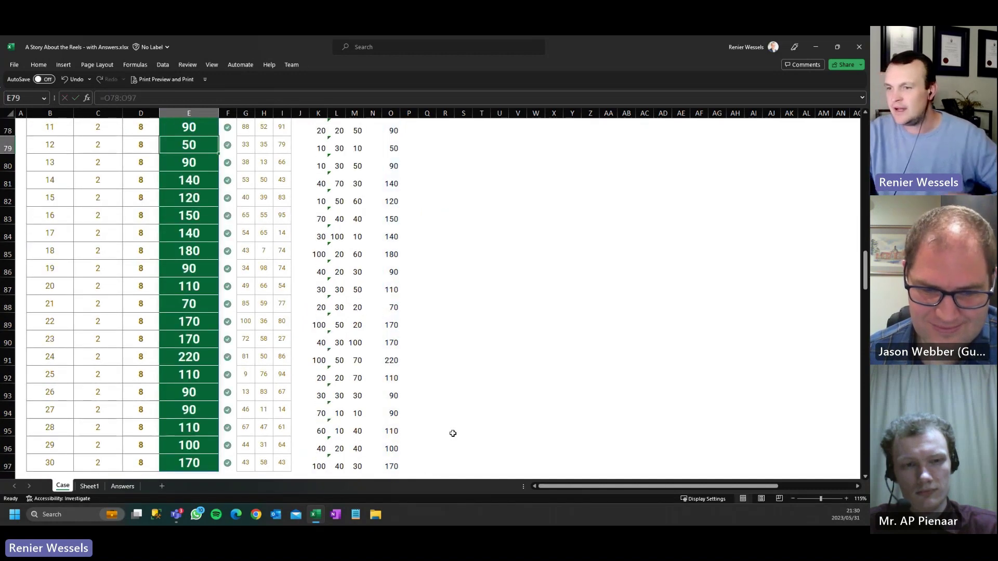
scroll(274, 322, up, 1)
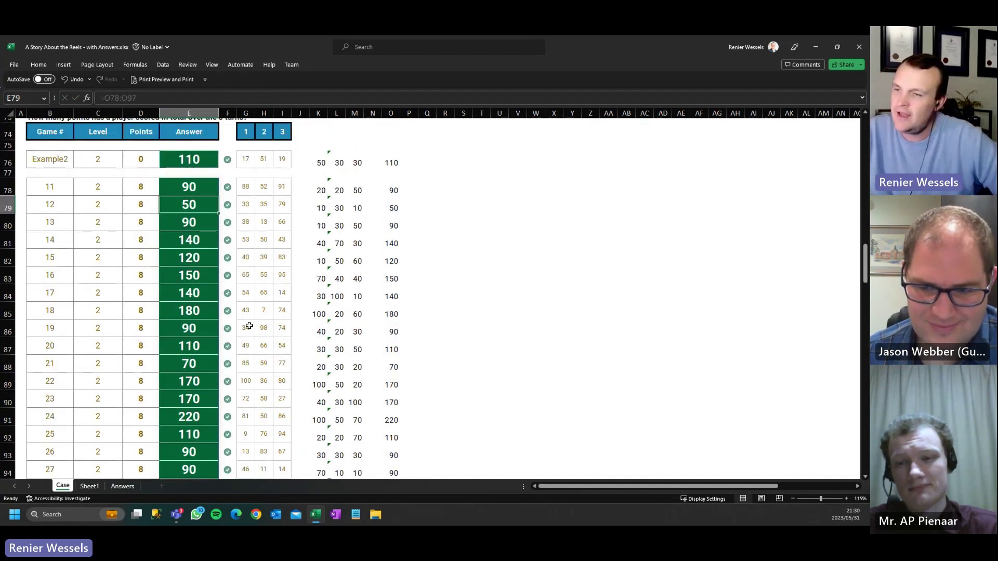
scroll(250, 326, down, 3)
scroll(249, 325, down, 2)
scroll(250, 325, down, 3)
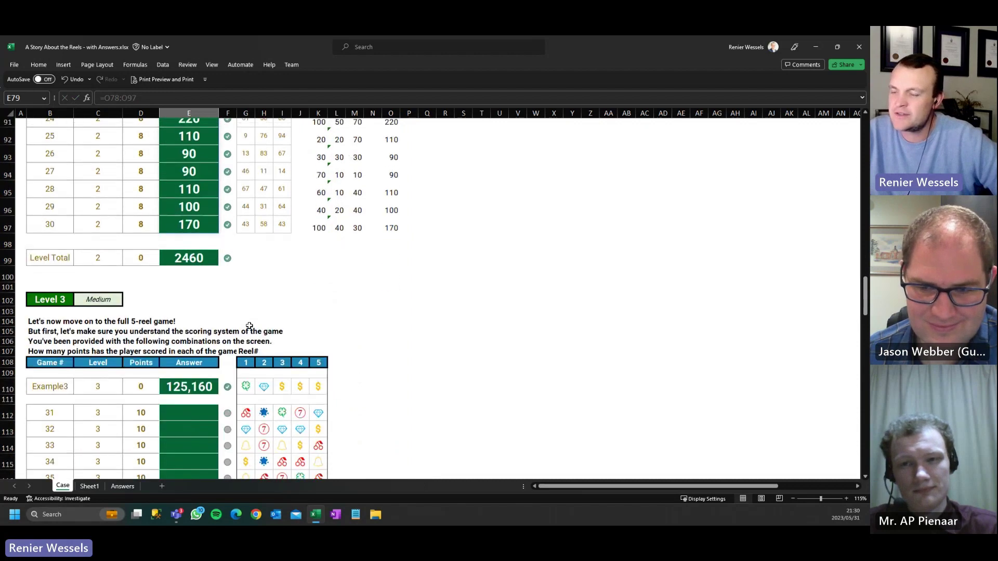
scroll(250, 325, down, 5)
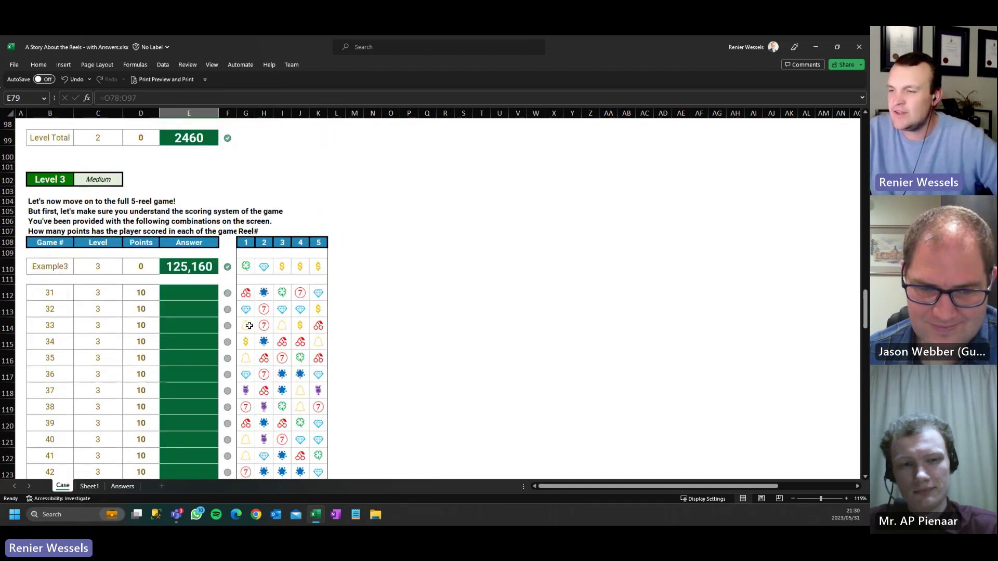
scroll(250, 326, down, 6)
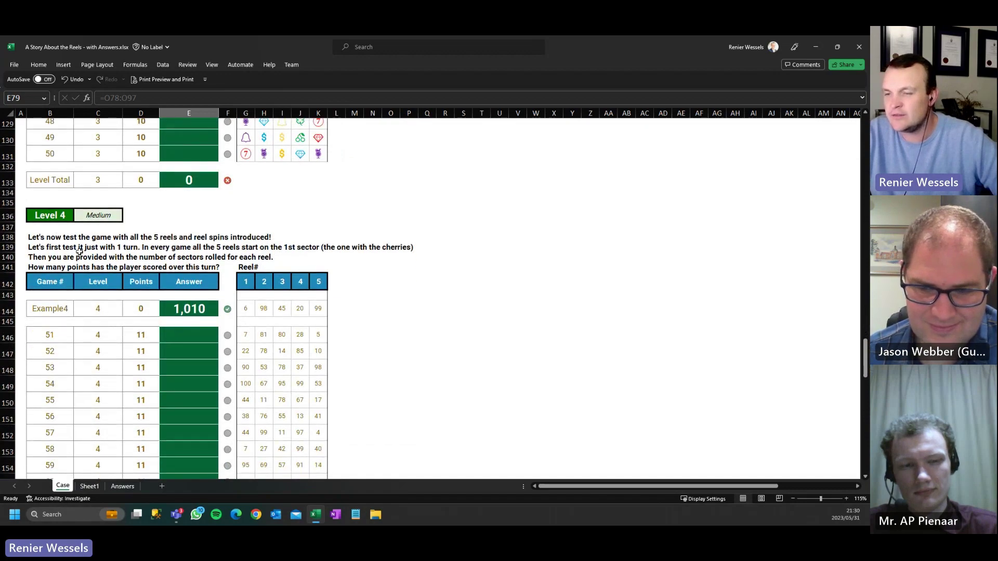
scroll(79, 251, down, 14)
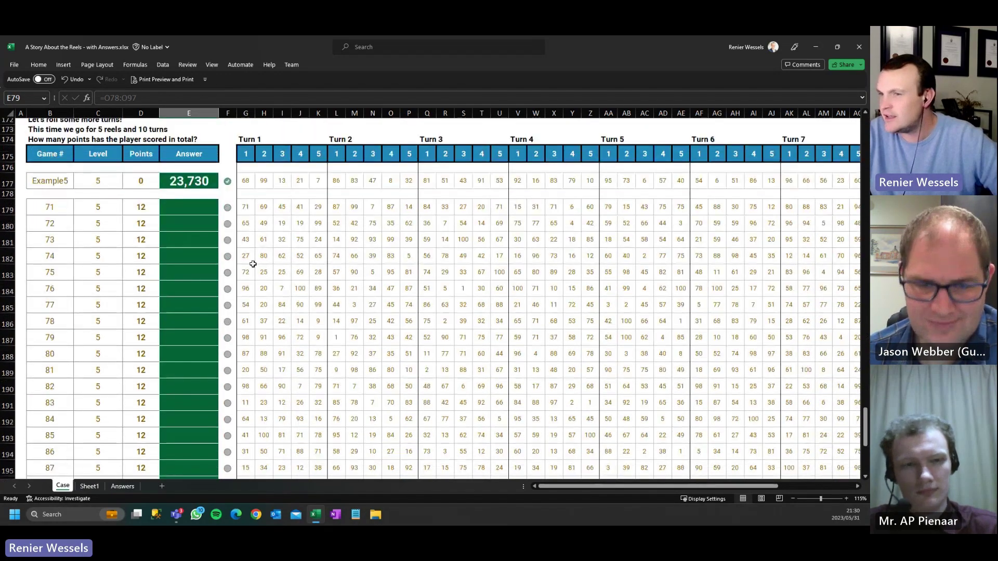
click(245, 208)
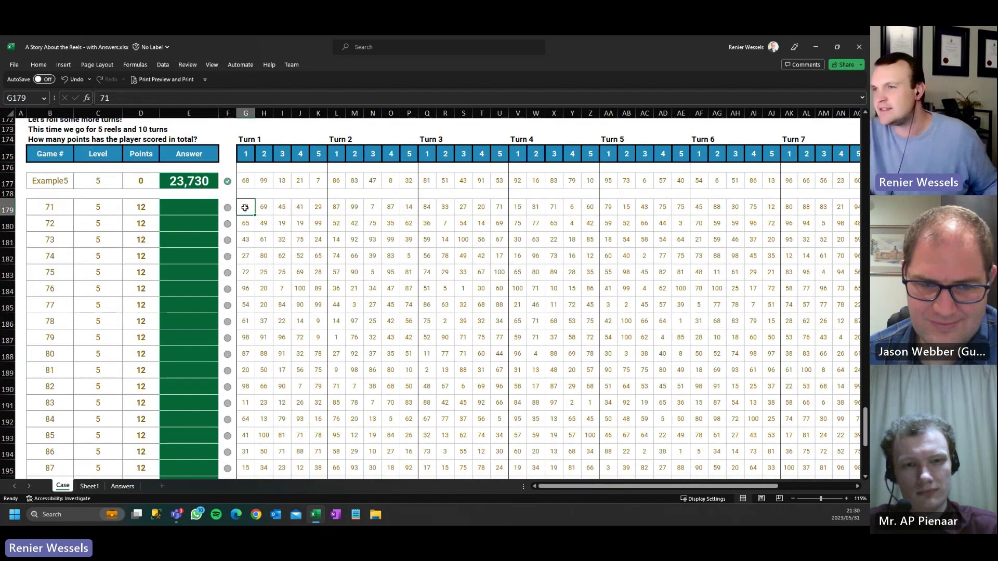
key(ctrl+shift+Right)
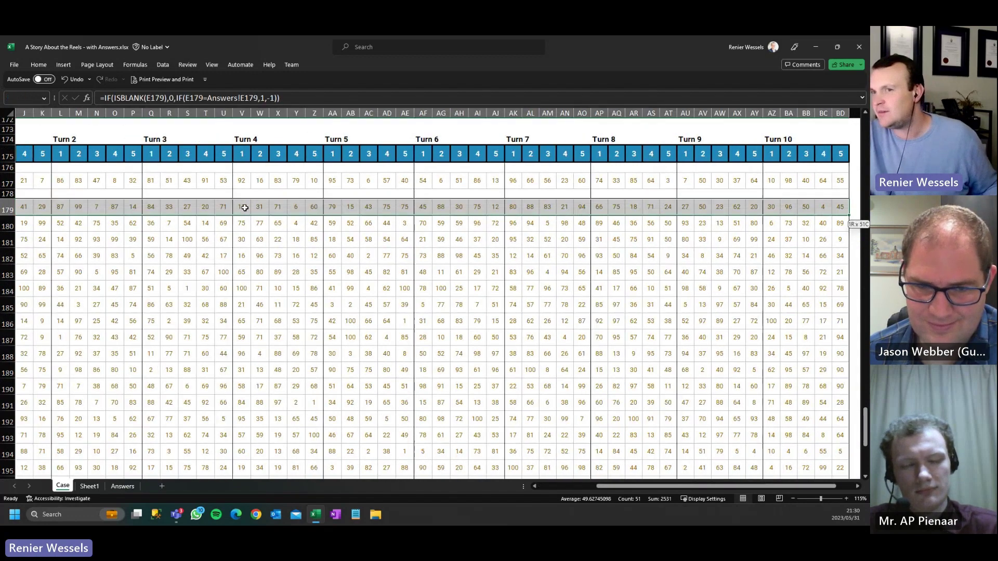
key(ctrl+Left)
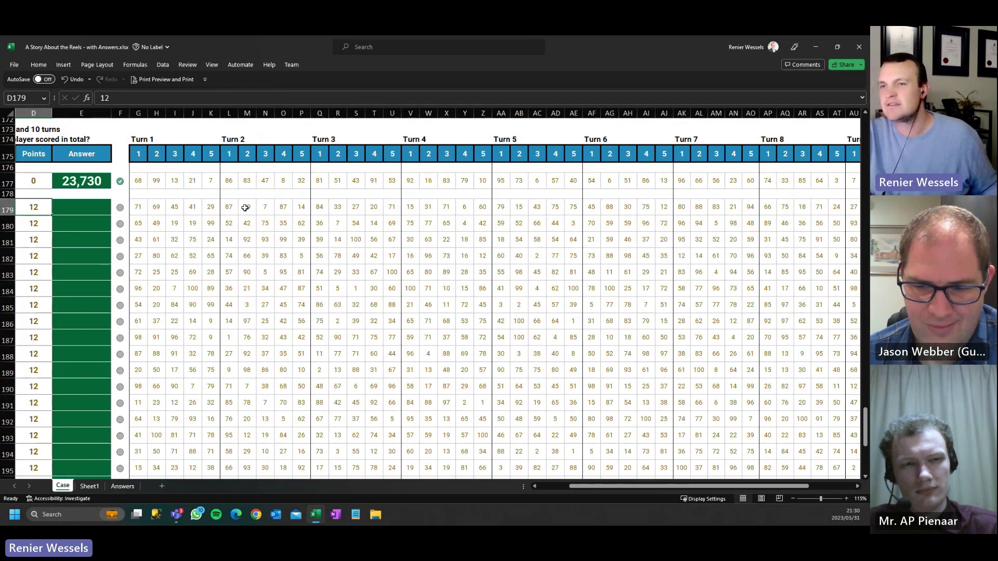
key(Right)
key(Right)
key(Right)
key(ctrl+Right)
key(Right)
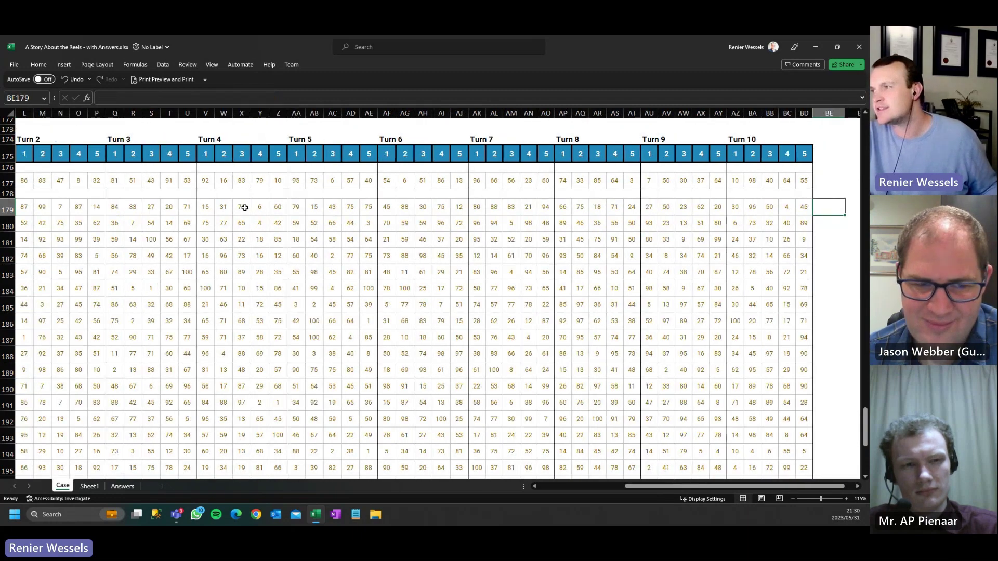
key(Right)
key(Right)
key(Right)
key(Right)
key(Right)
key(Right)
key(Right)
key(Right)
key(Right)
key(Right)
key(Right)
key(Right)
key(Right)
key(Right)
key(Right)
key(Right)
key(Right)
key(Right)
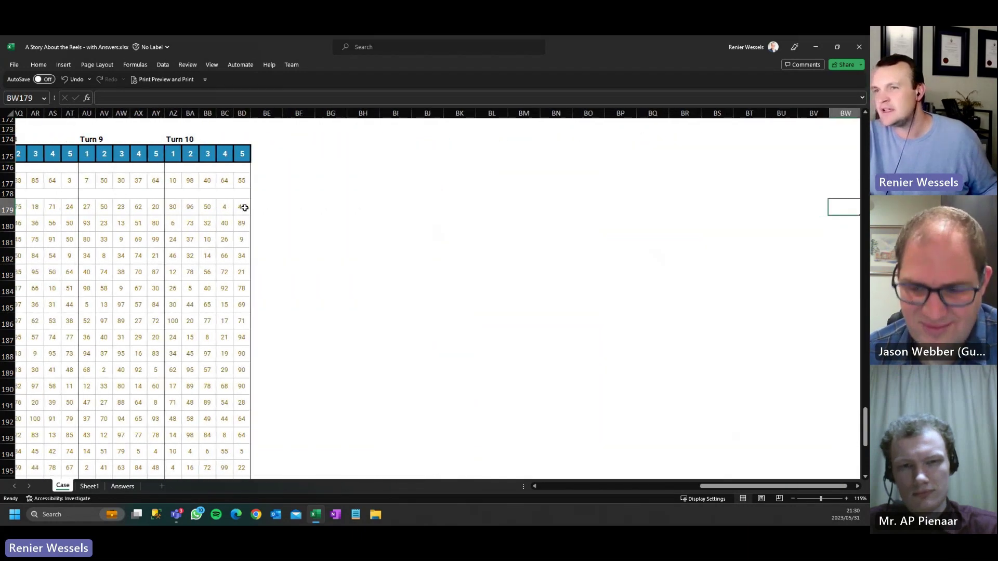
key(Right)
key(Right)
key(Right)
key(Right)
key(Right)
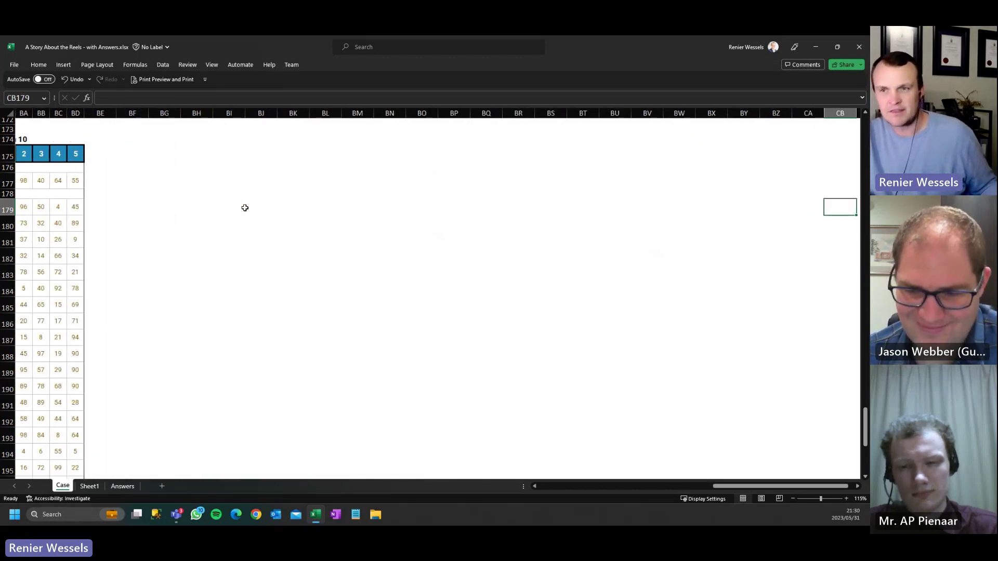
key(ctrl+Left)
key(ctrl+Left)
key(Left)
key(Left)
key(Left)
key(Home)
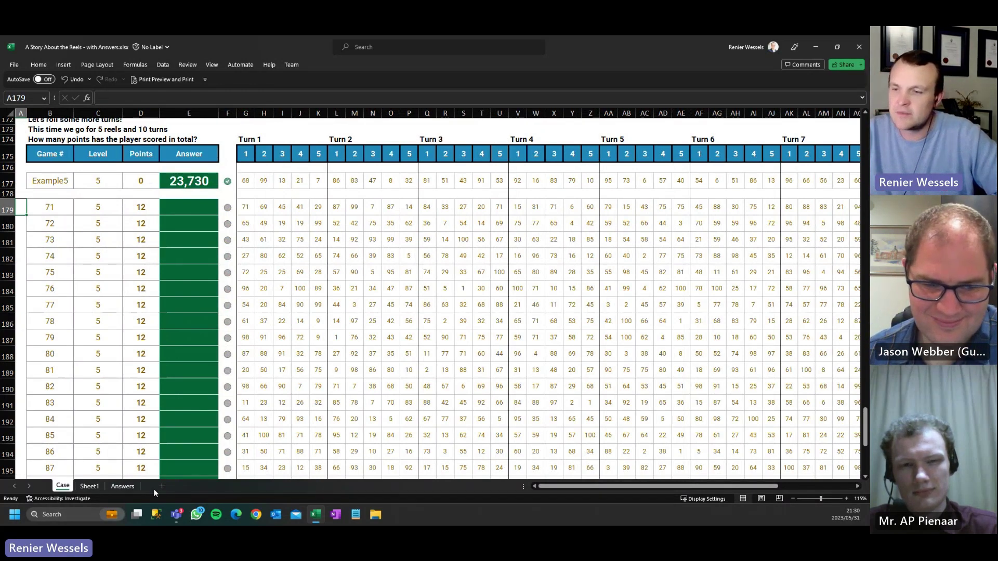
- Add a new worksheet named Level 5
click(161, 486)
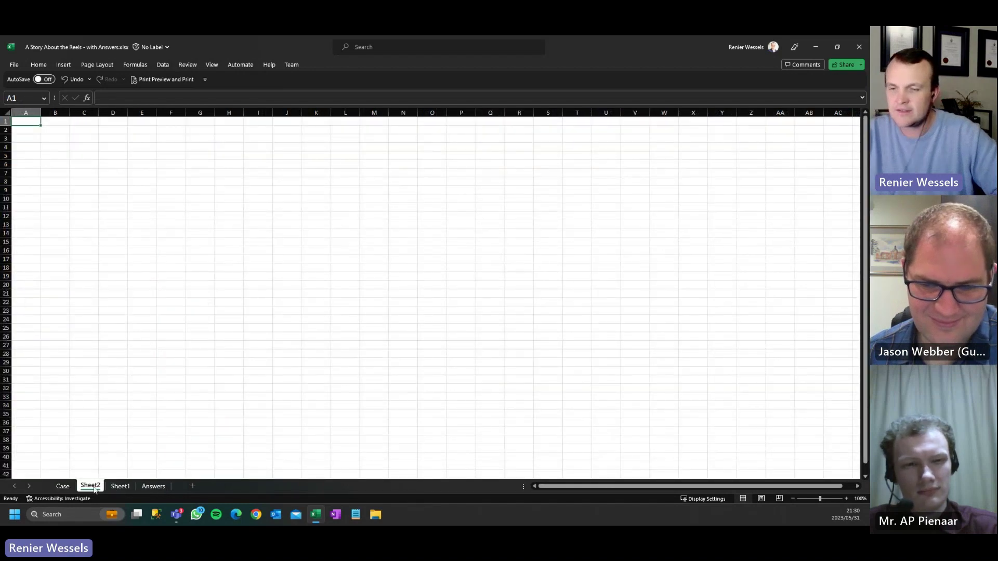
text(Level 5)
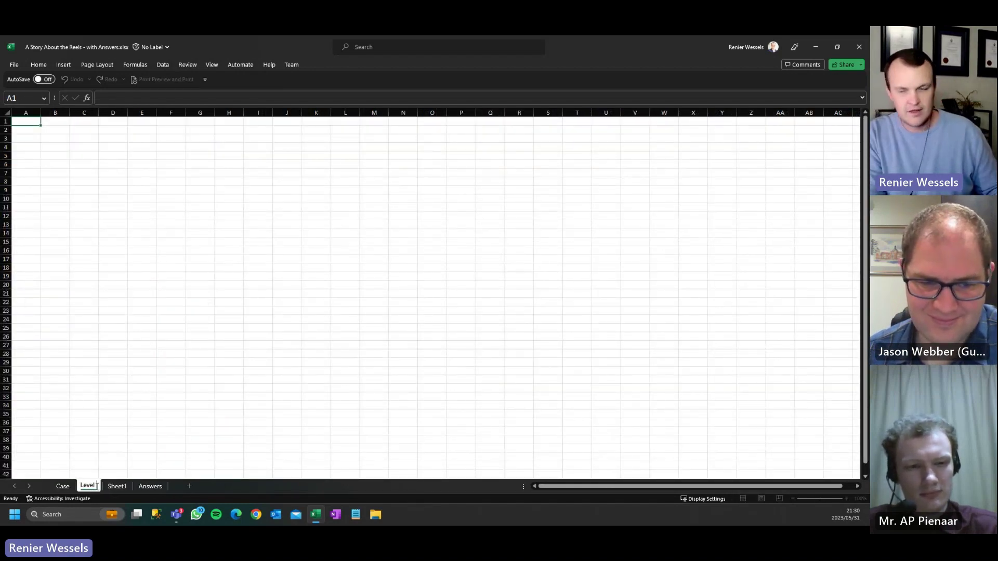
key(Return)
- Copy the Example5 label from Case B177 into Level 5's B2 and widen column B to fit
click(62, 486)
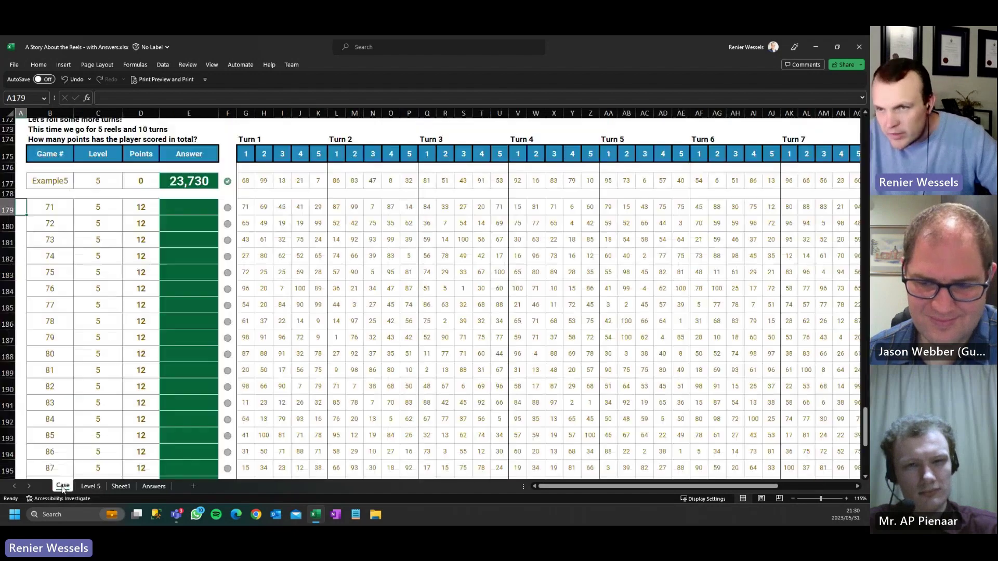
click(50, 181)
key(ctrl+c)
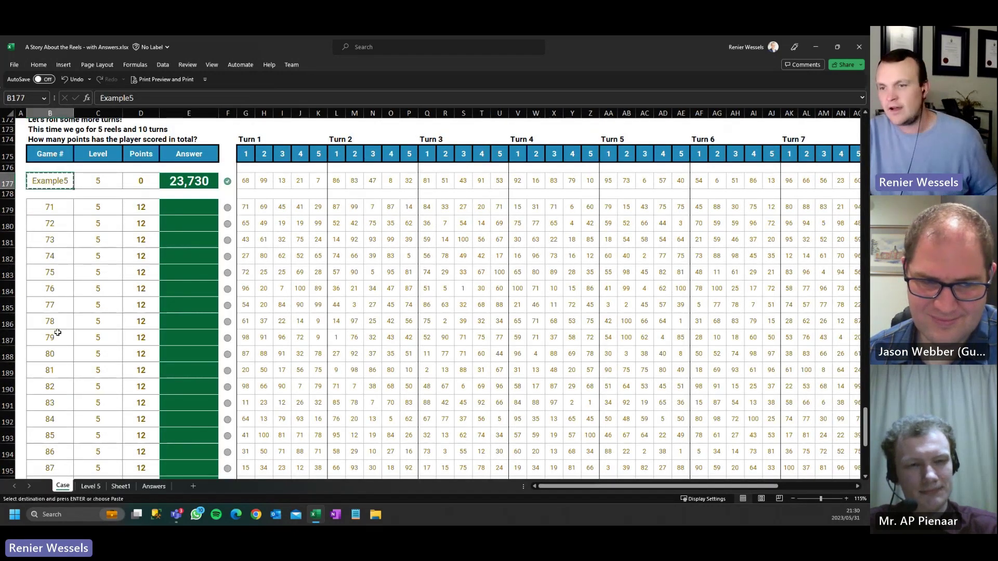
click(90, 486)
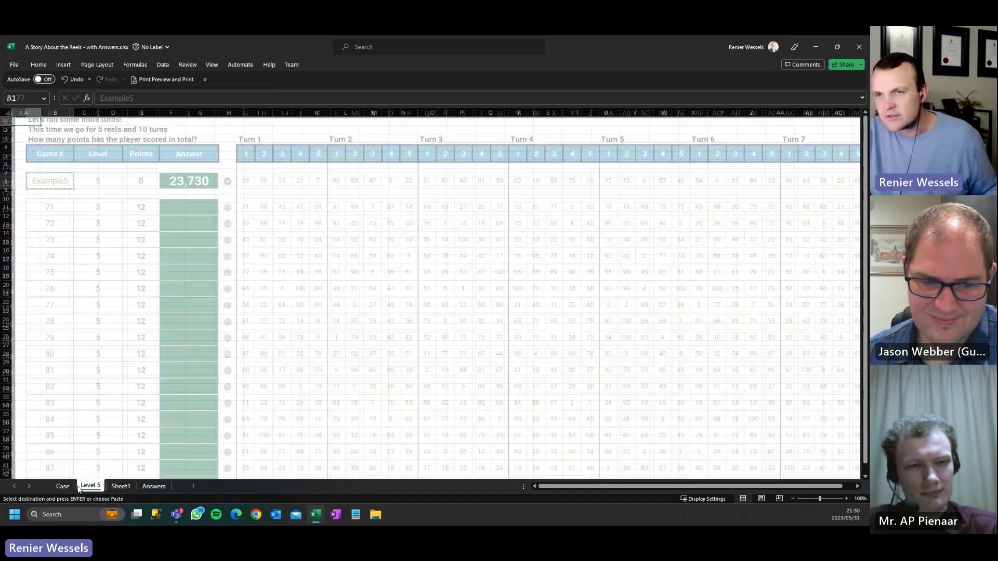
click(55, 130)
key(ctrl+v)
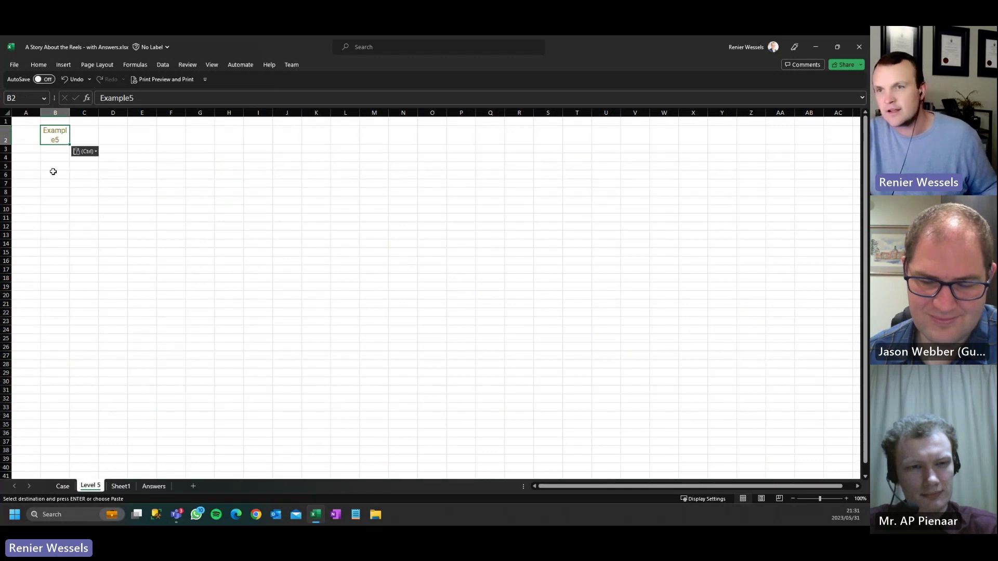
drag(71, 113, 105, 114)
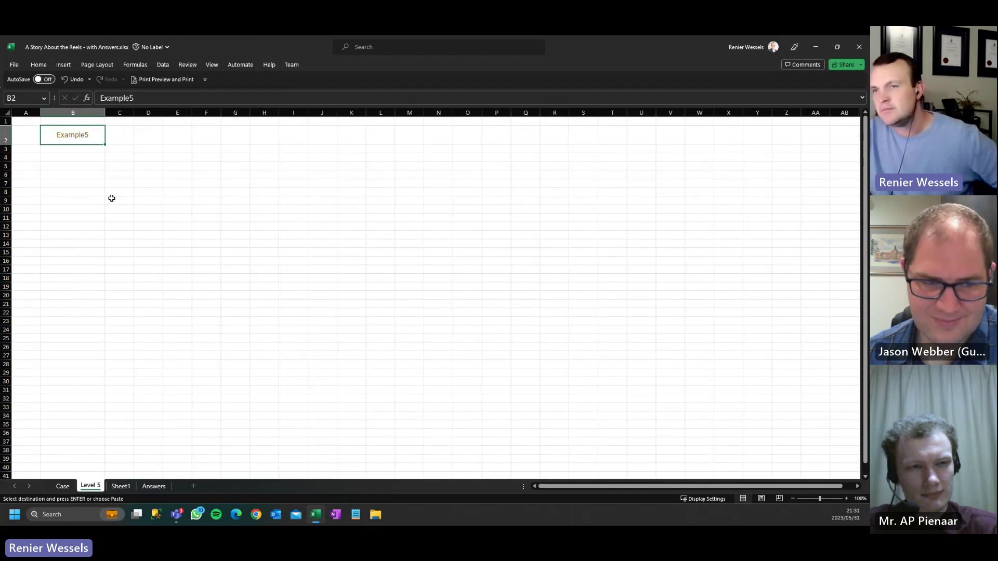
double_click(5, 145)
click(83, 171)
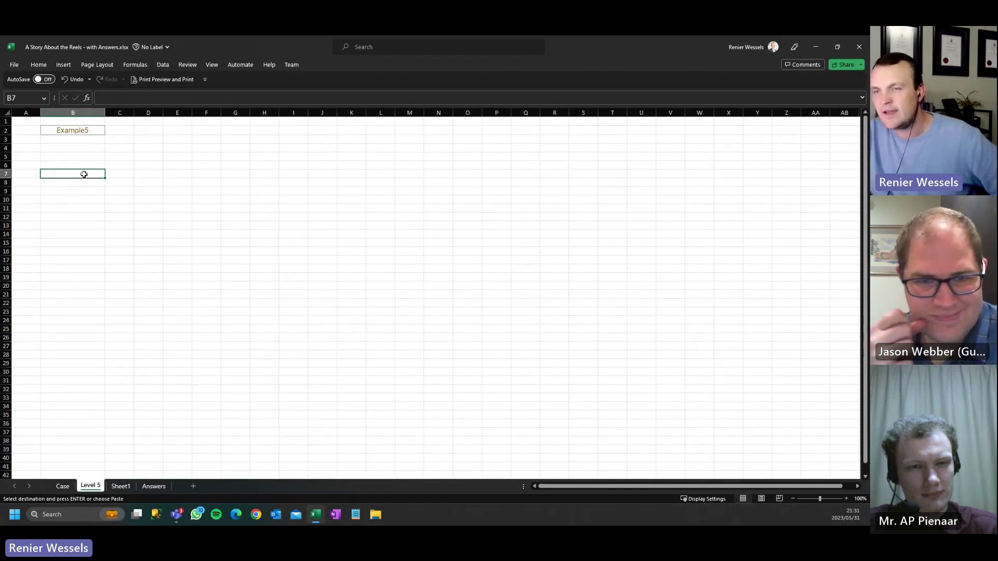
click(83, 154)
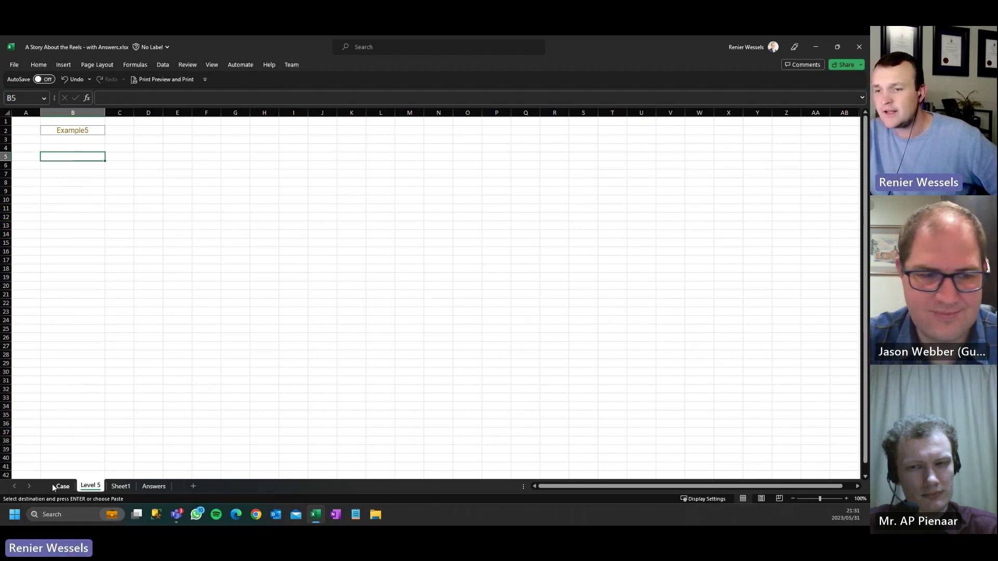
- Check Example5's reel values on Case, then start an XLOOKUP in B5 using B2 as the lookup value
click(63, 486)
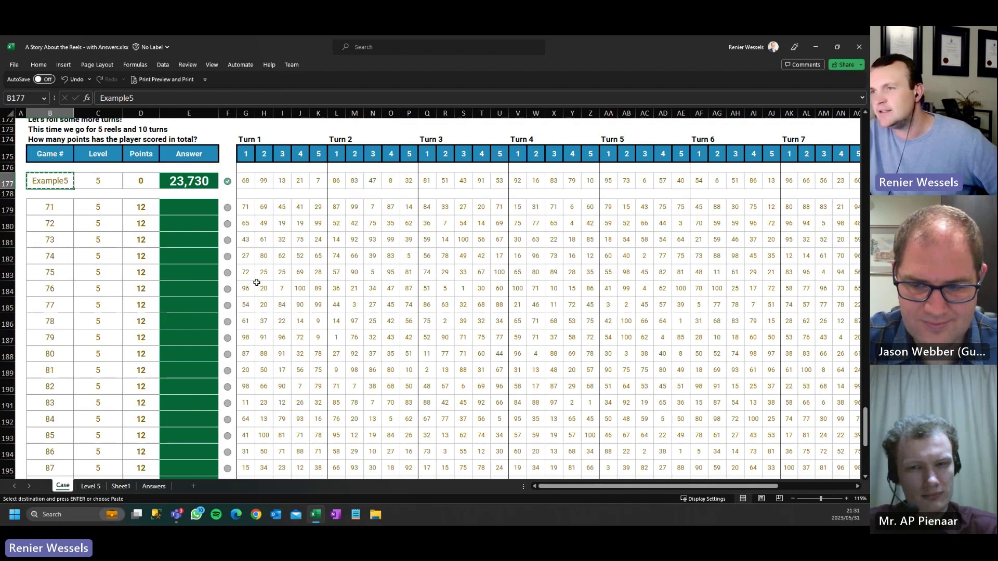
drag(245, 180, 810, 179)
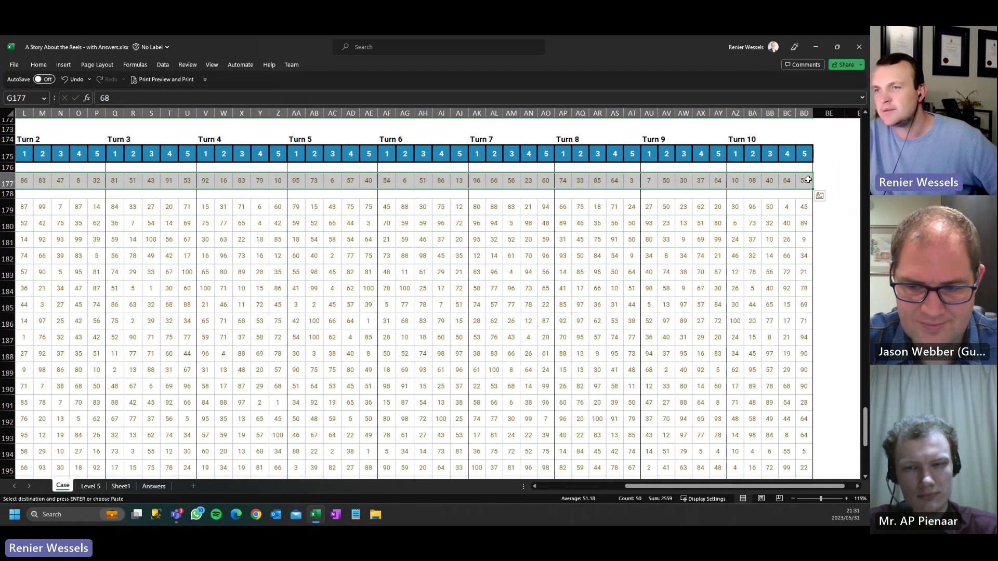
click(88, 489)
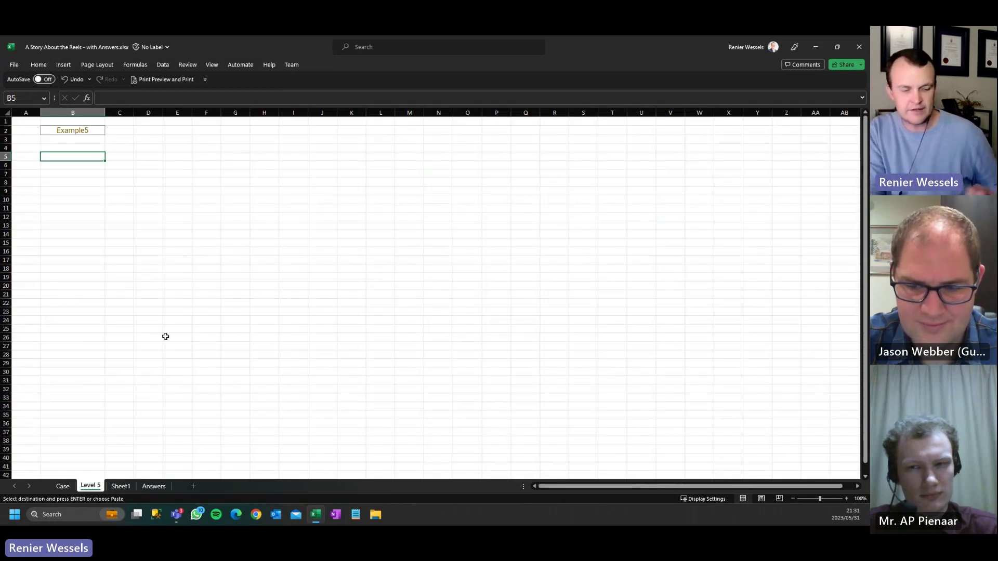
text(=)
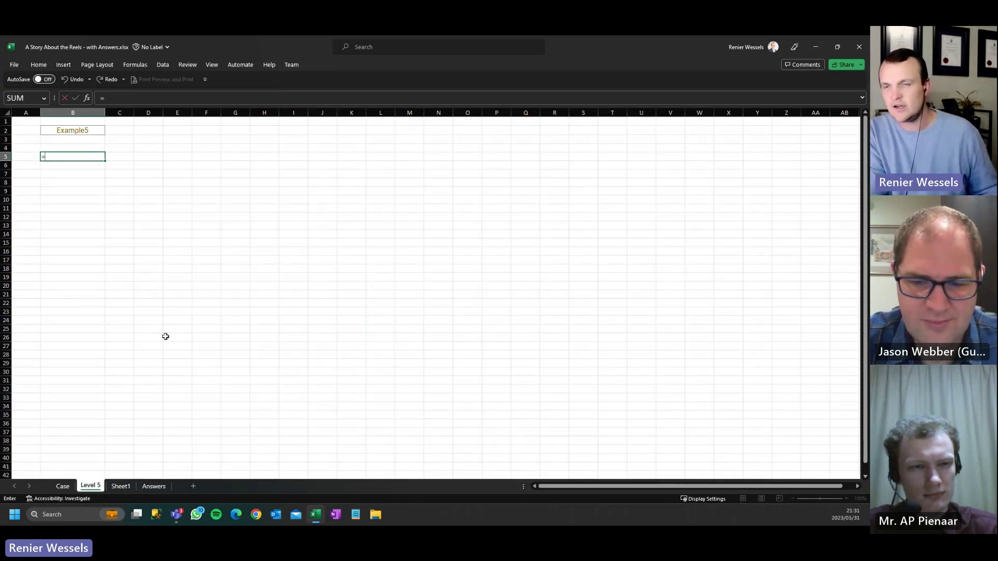
text(xl)
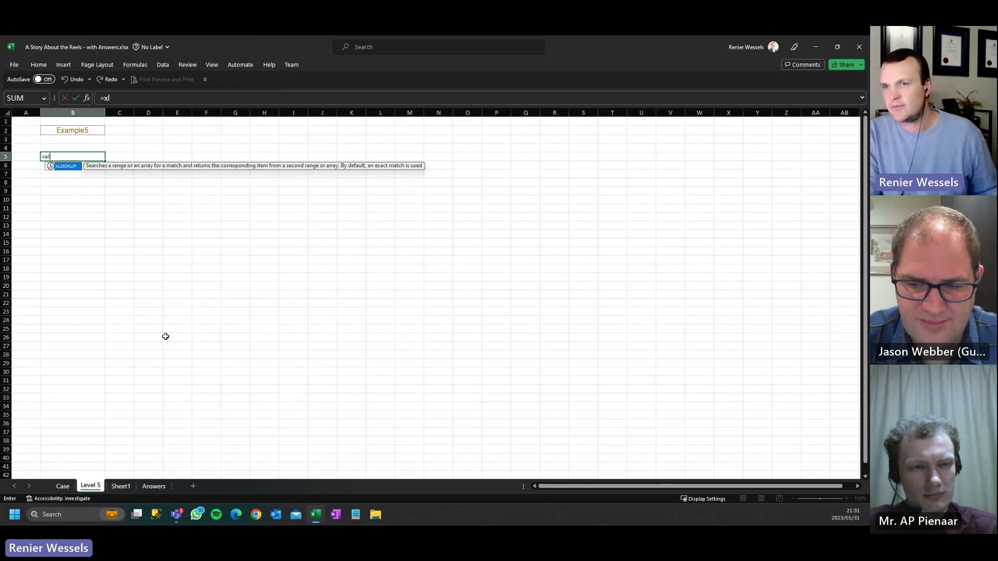
key(Tab)
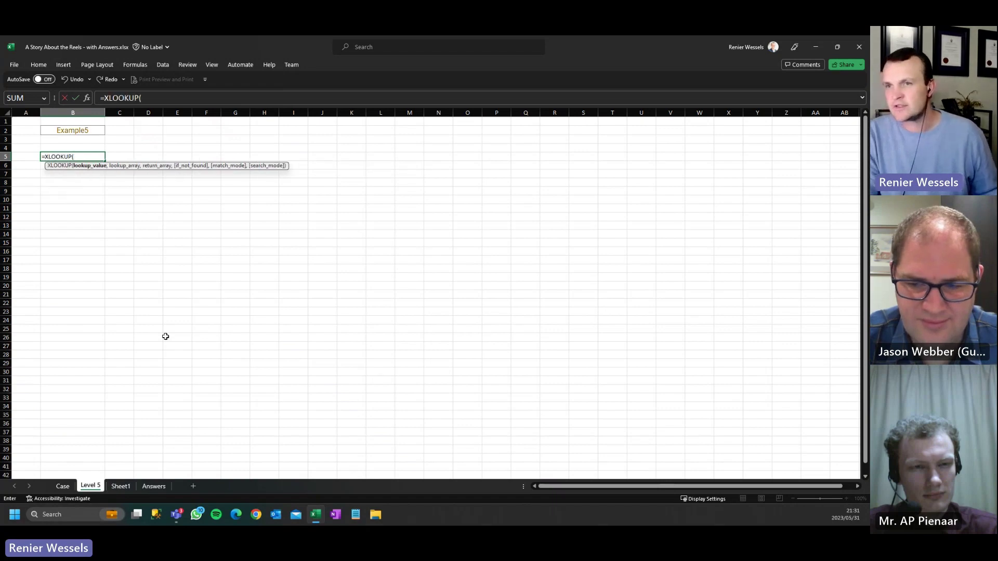
click(65, 132)
text(,)
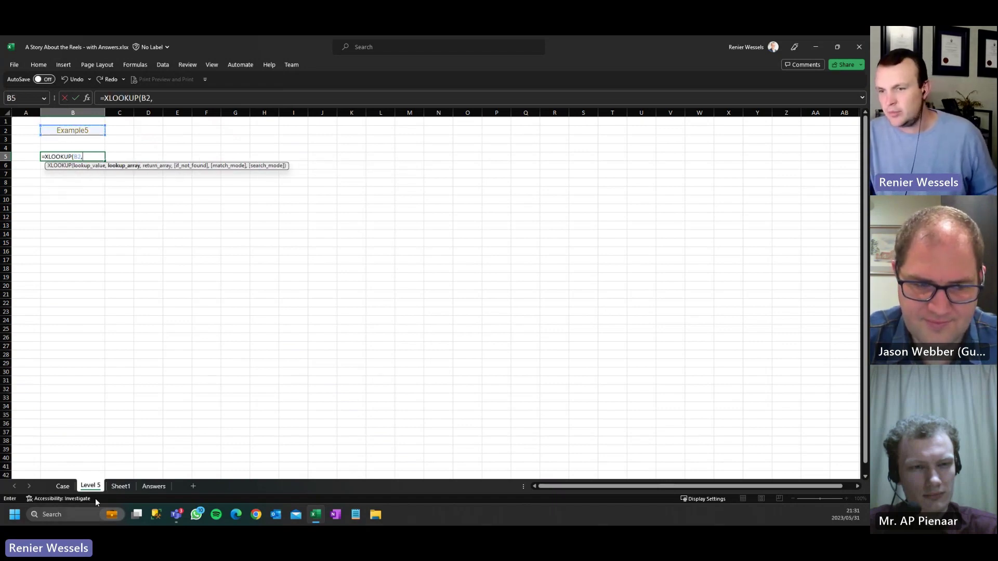
- Complete the XLOOKUP with lookup range Case!B177:B208 and return range Case!G177:BD208
click(64, 485)
click(38, 186)
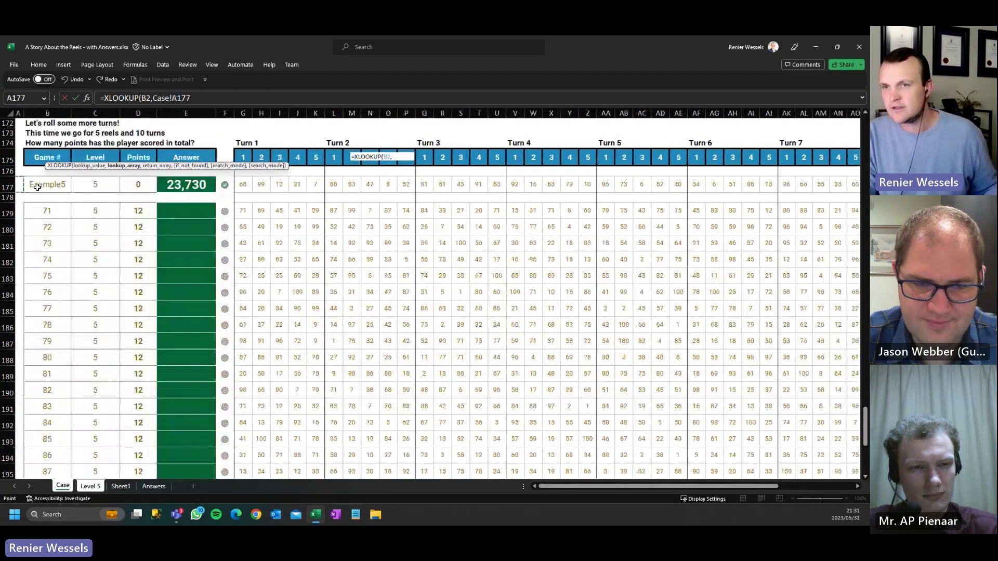
key(ctrl+shift+Down)
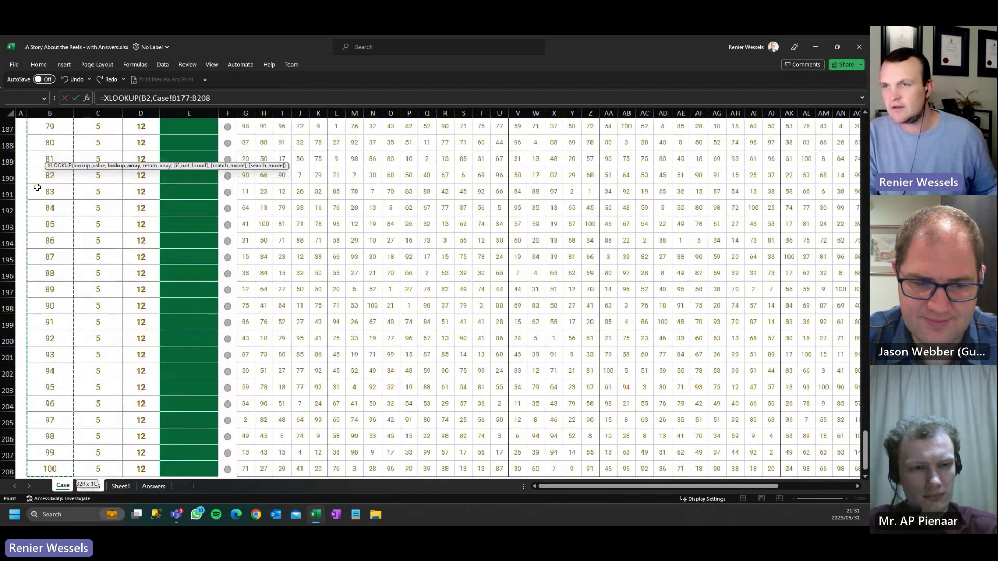
text(,)
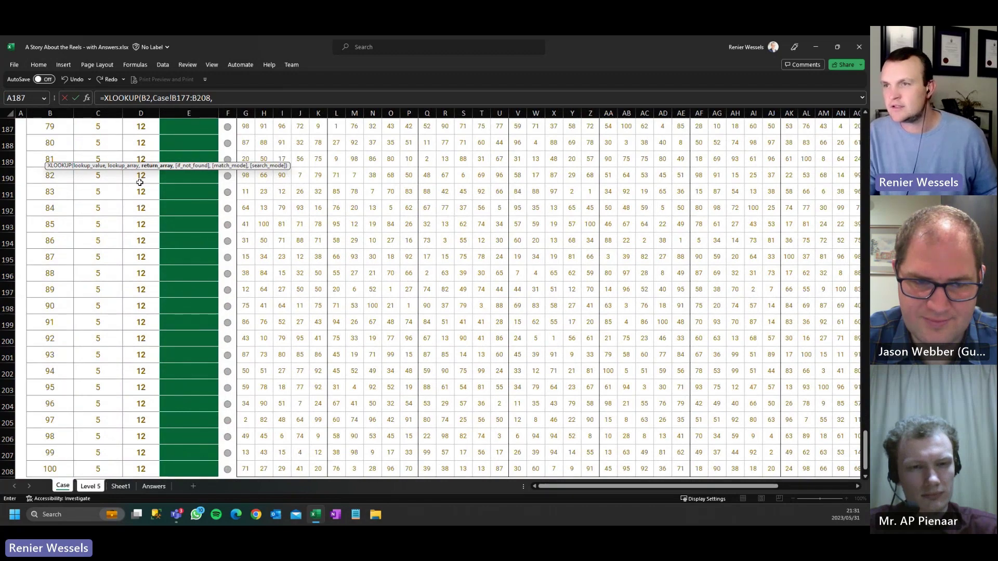
scroll(139, 183, up, 7)
click(241, 268)
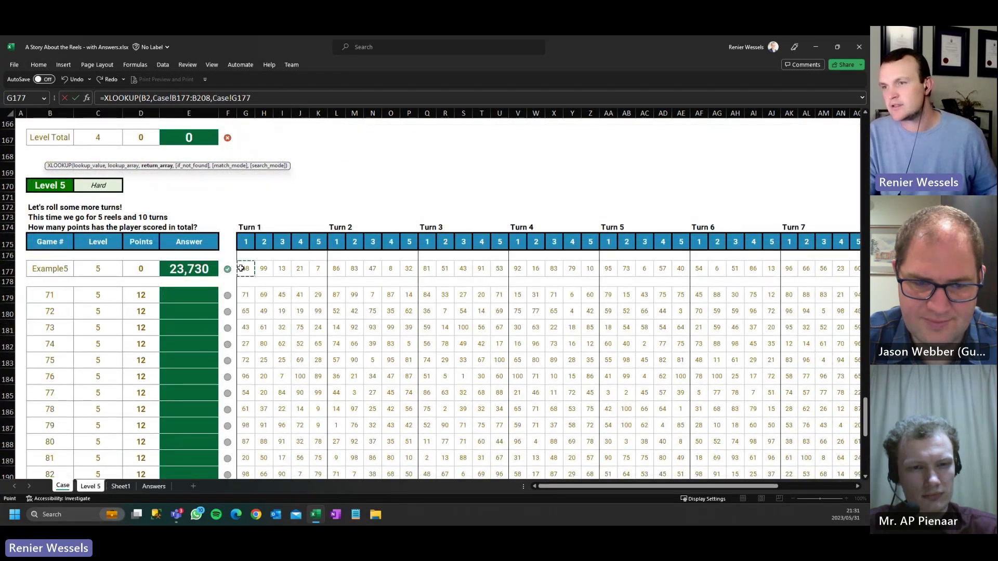
key(ctrl+shift+Right)
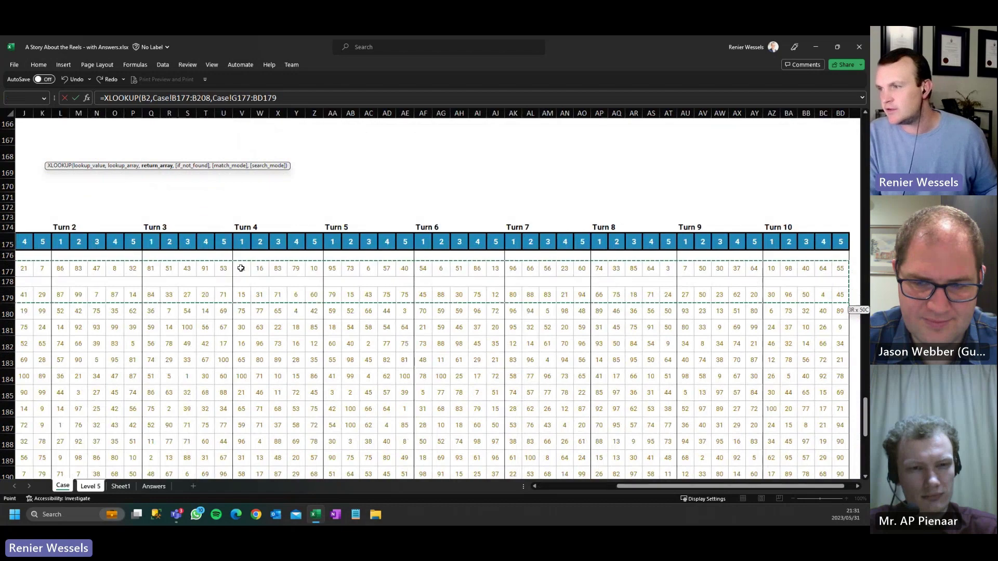
key(ctrl+shift+Down)
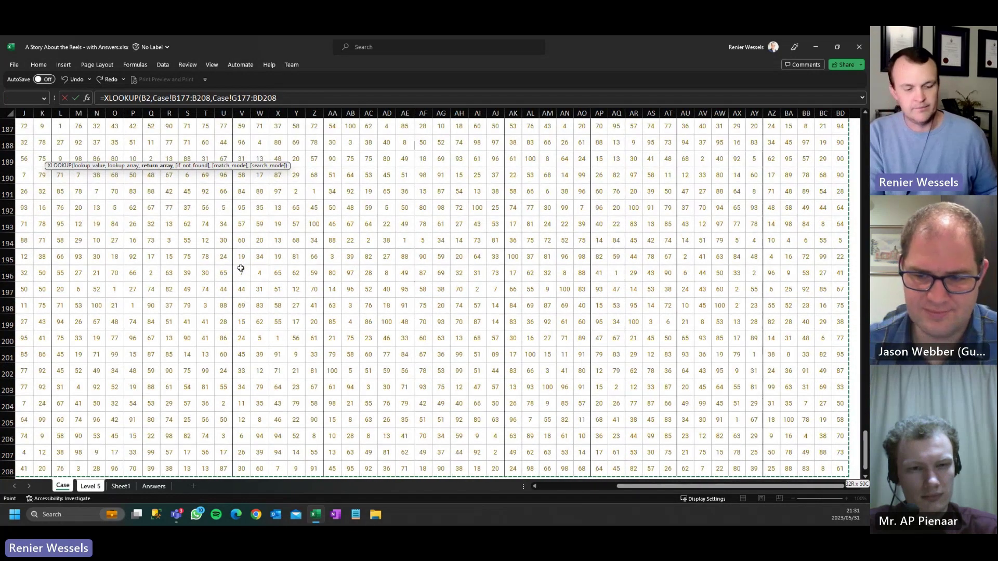
key(Escape)
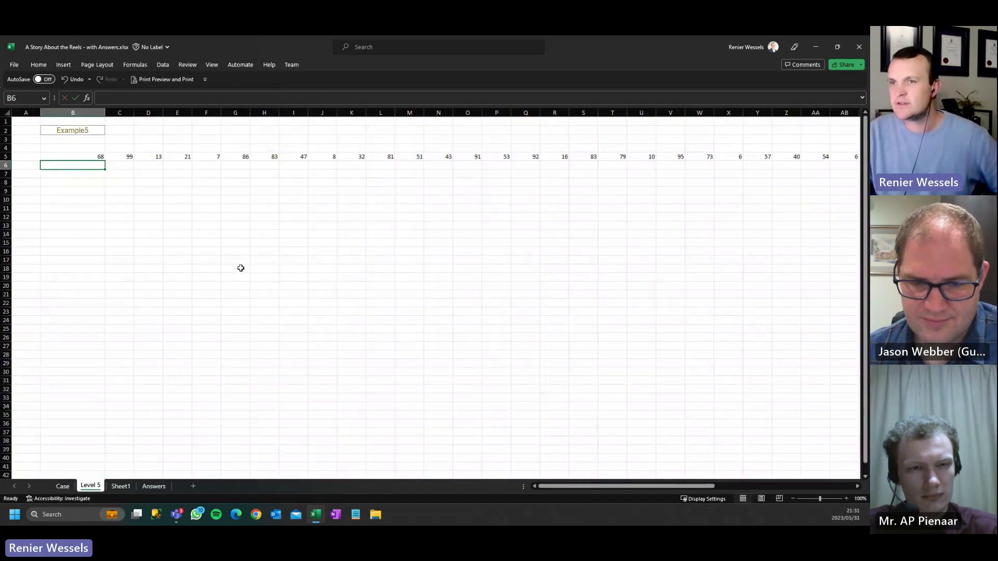
- Wrap B5's XLOOKUP in TRANSPOSE so the reel values spill down a column
click(90, 157)
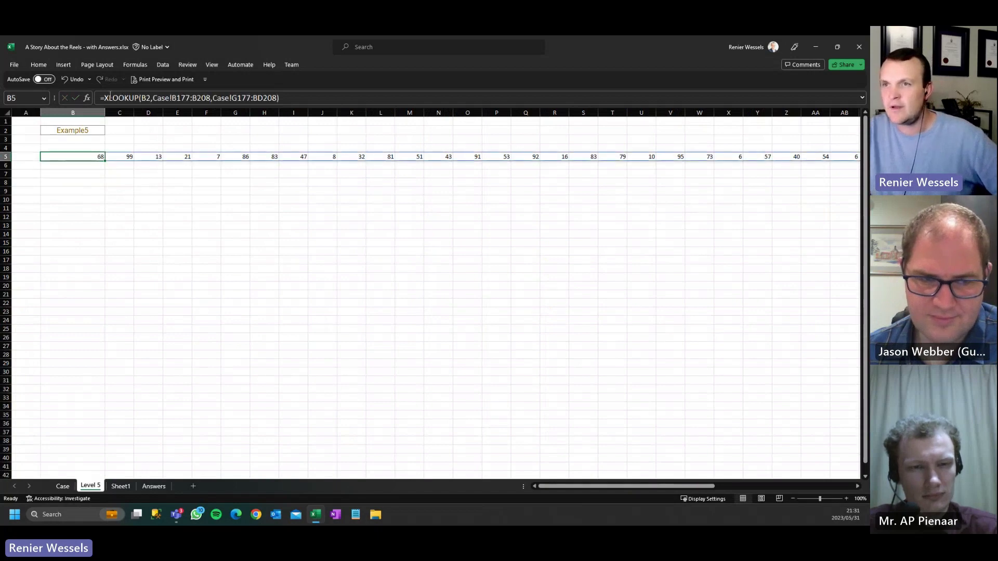
key(F2)
key(Home)
key(Right)
text(TRANSPOSE()
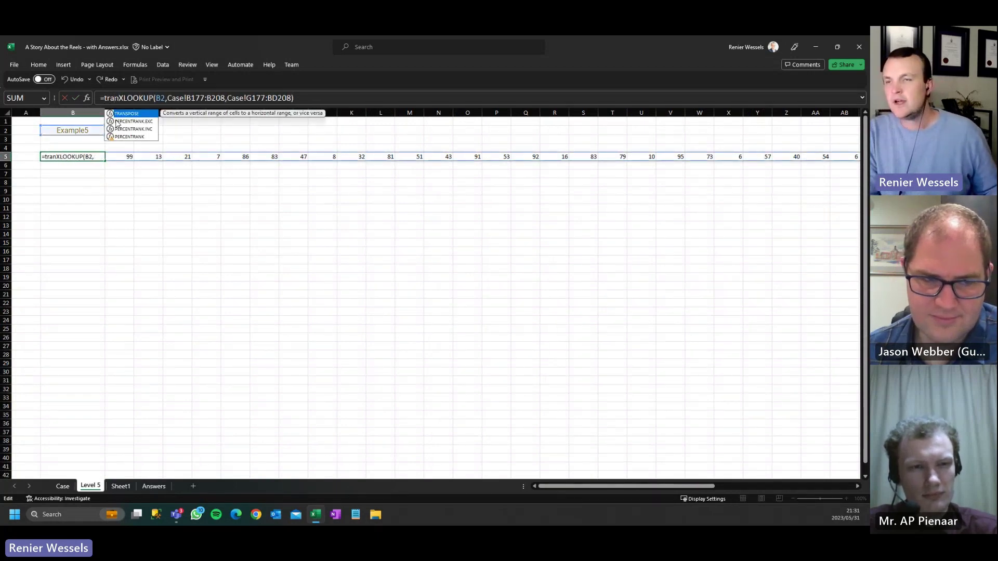
click(327, 98)
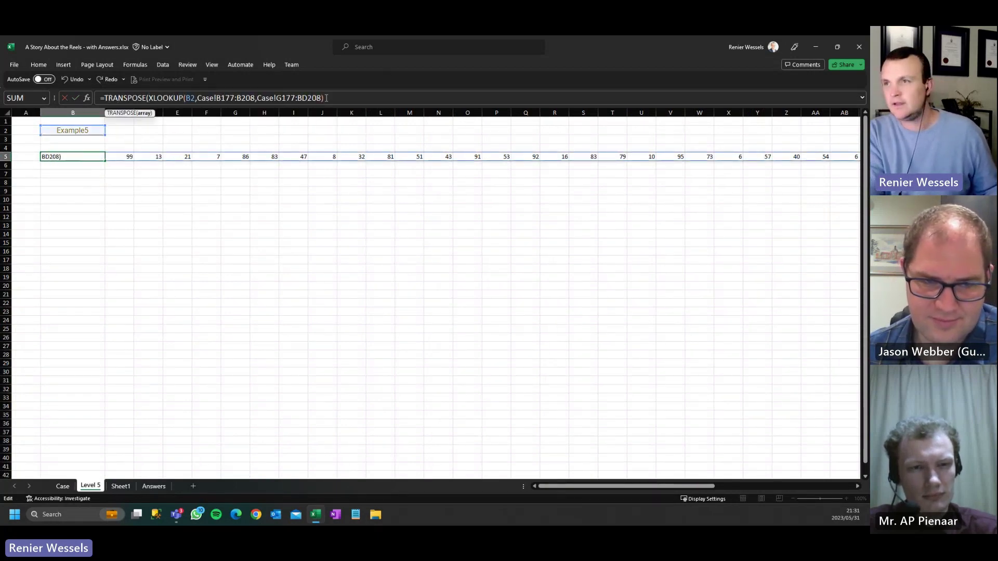
key(Return)
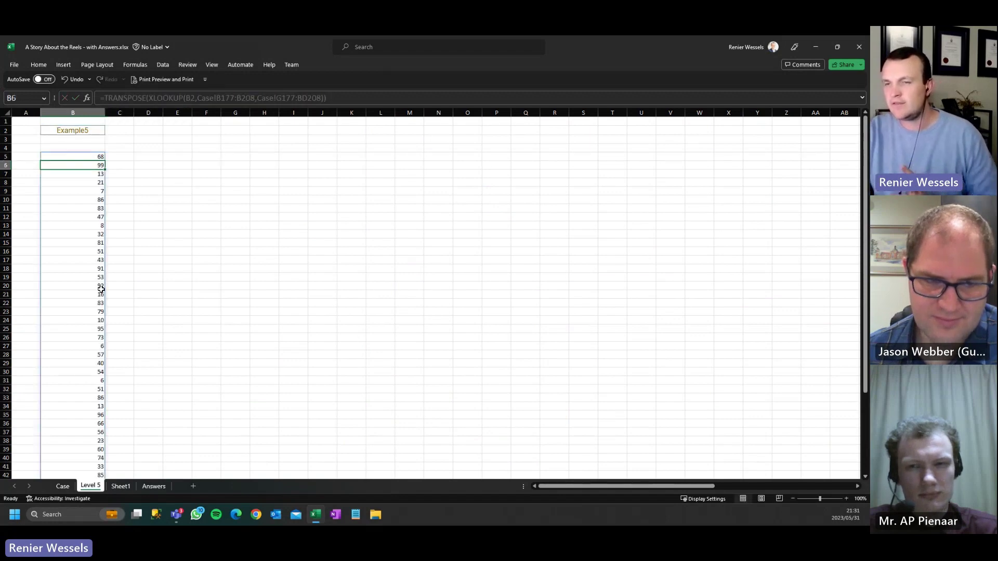
scroll(102, 289, down, 5)
scroll(101, 289, up, 5)
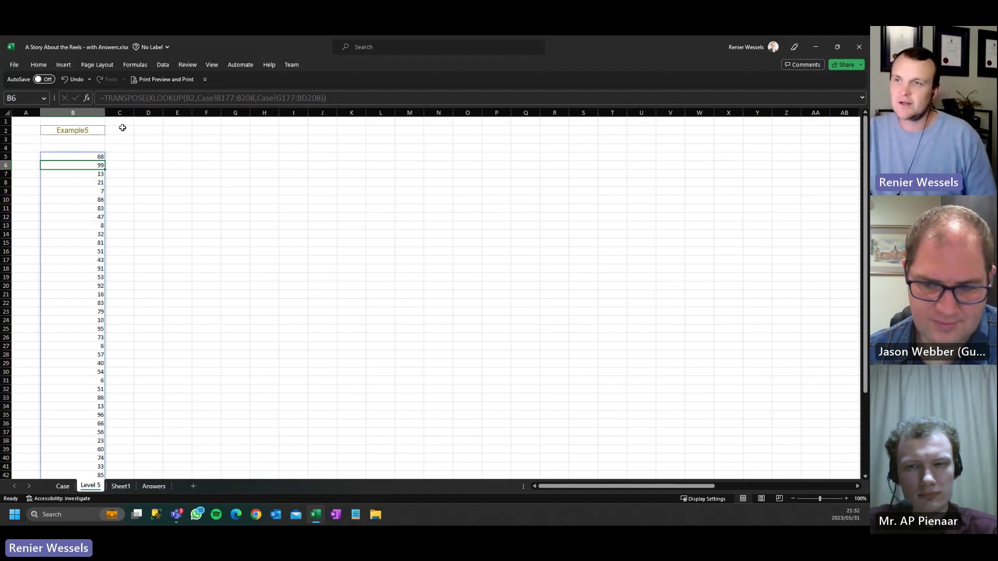
- Replace TRANSPOSE with WRAPROWS and add a wrap count of 5
key(BackSpace)
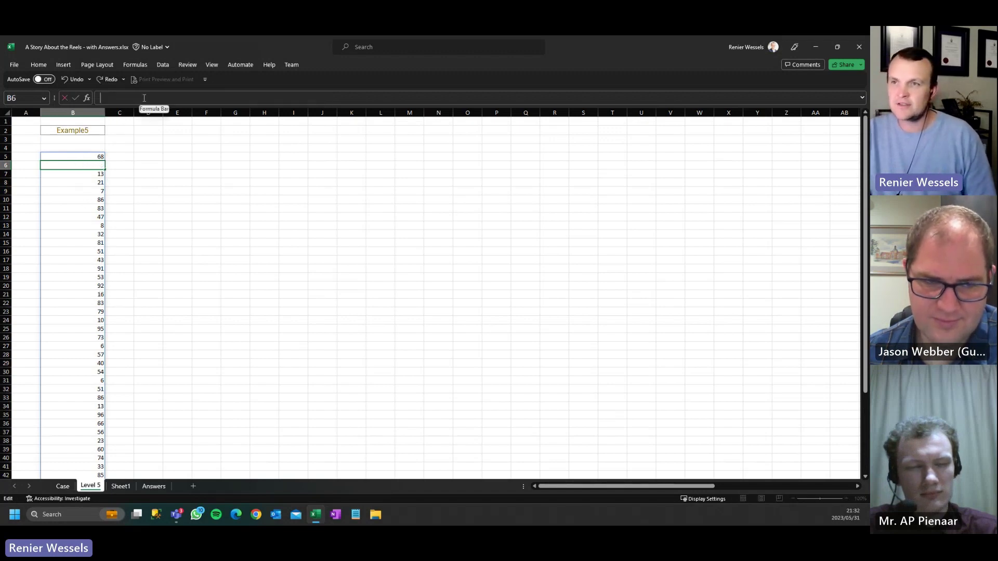
click(80, 158)
double_click(136, 98)
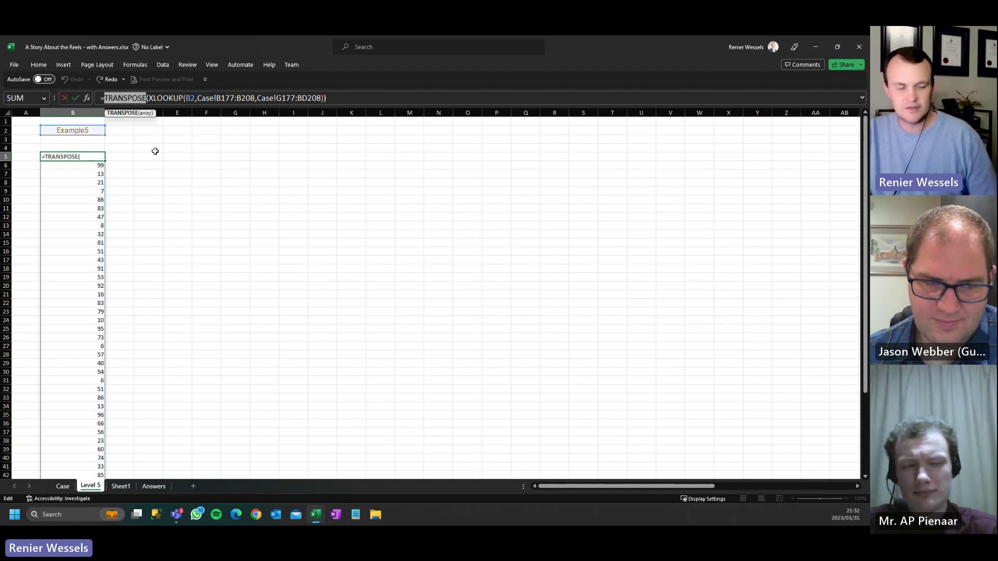
text(wra)
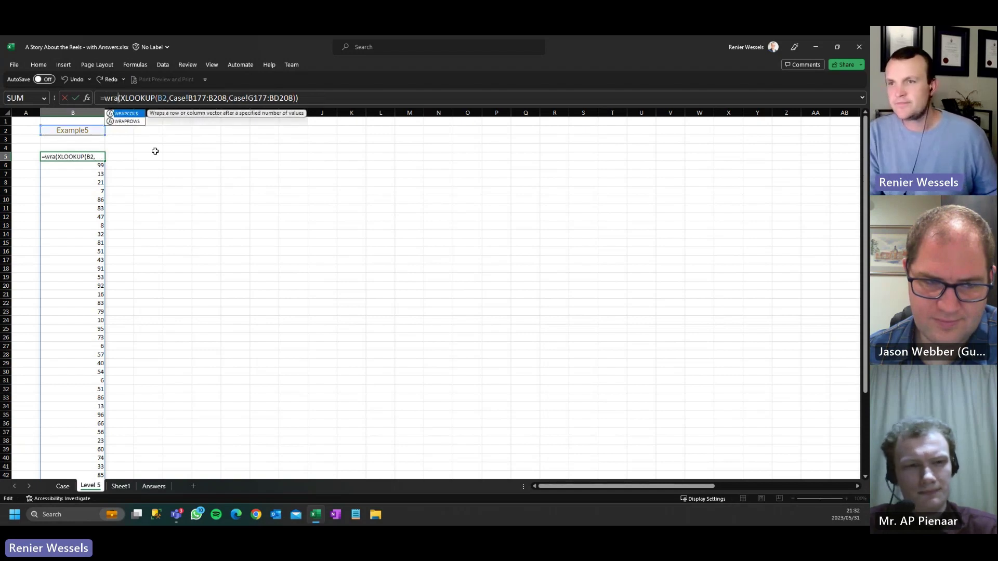
key(Down)
key(Tab)
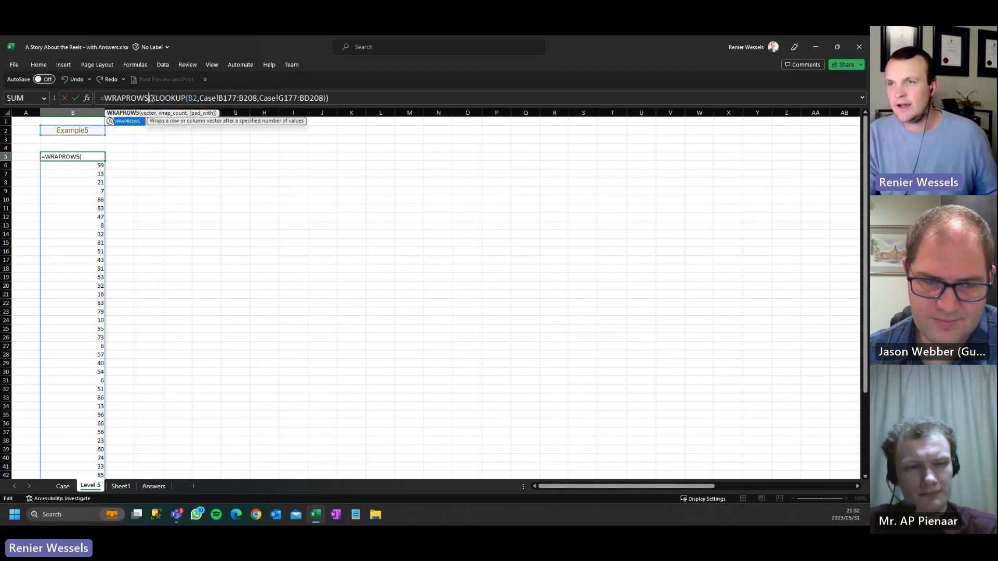
click(338, 99)
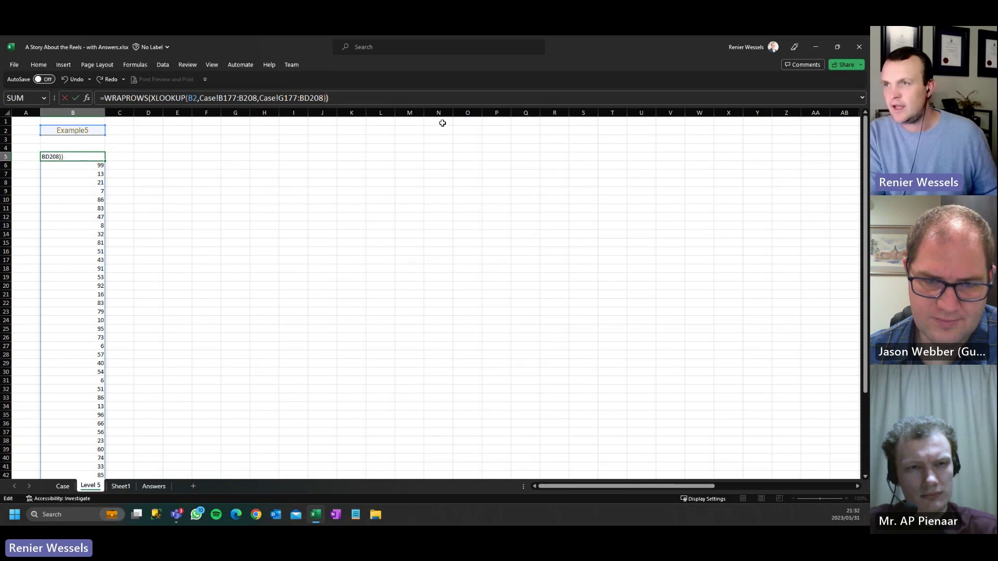
key(BackSpace)
text(,)
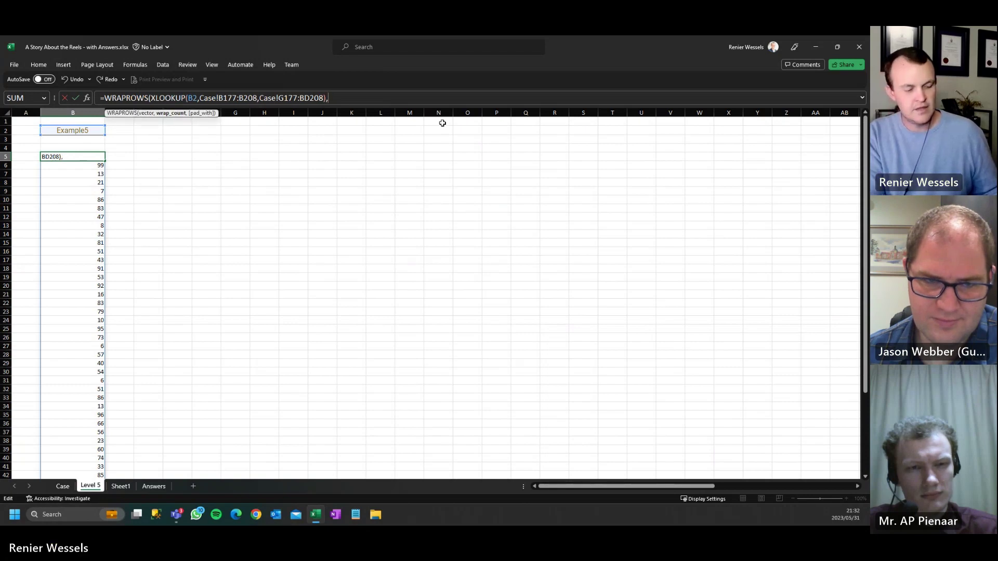
text(5)
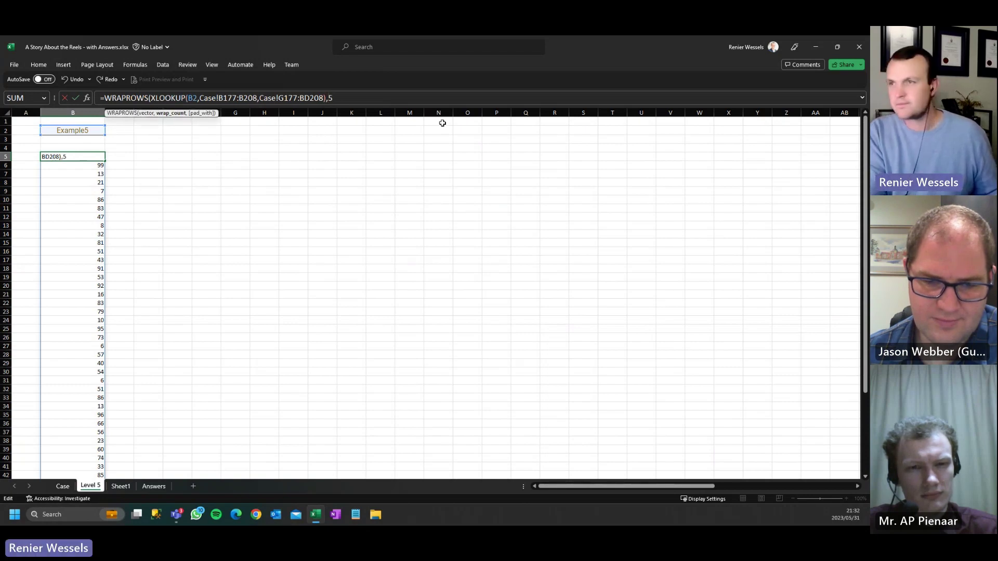
text())
key(Return)
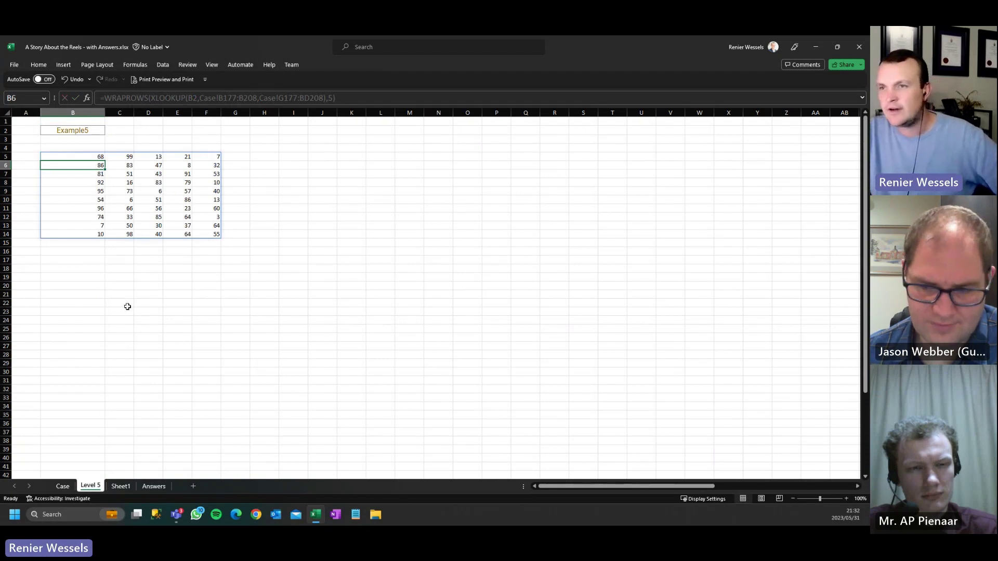
- Enter =SEQUENCE(,5) in B4 for the reel numbers 1 to 5
click(79, 156)
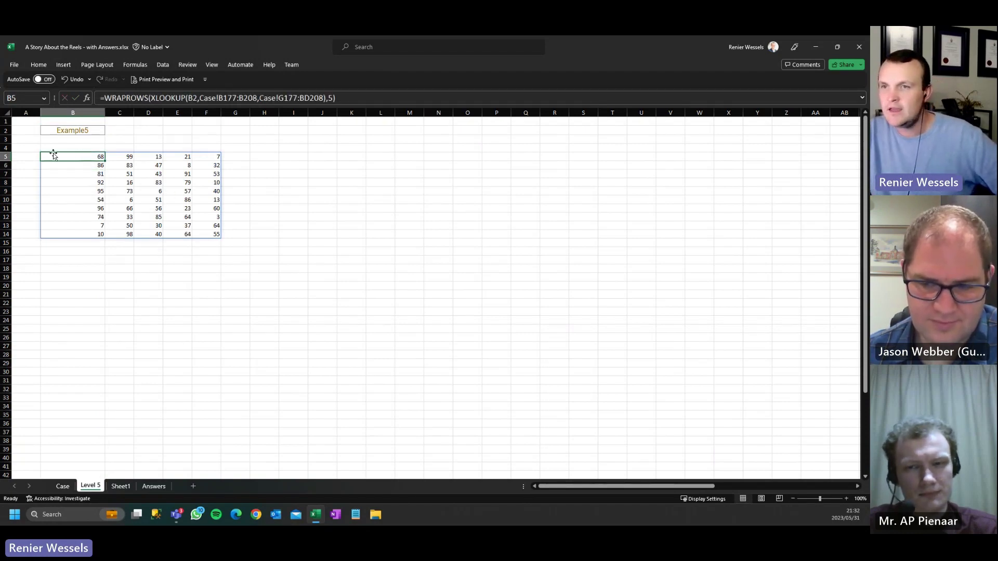
click(58, 147)
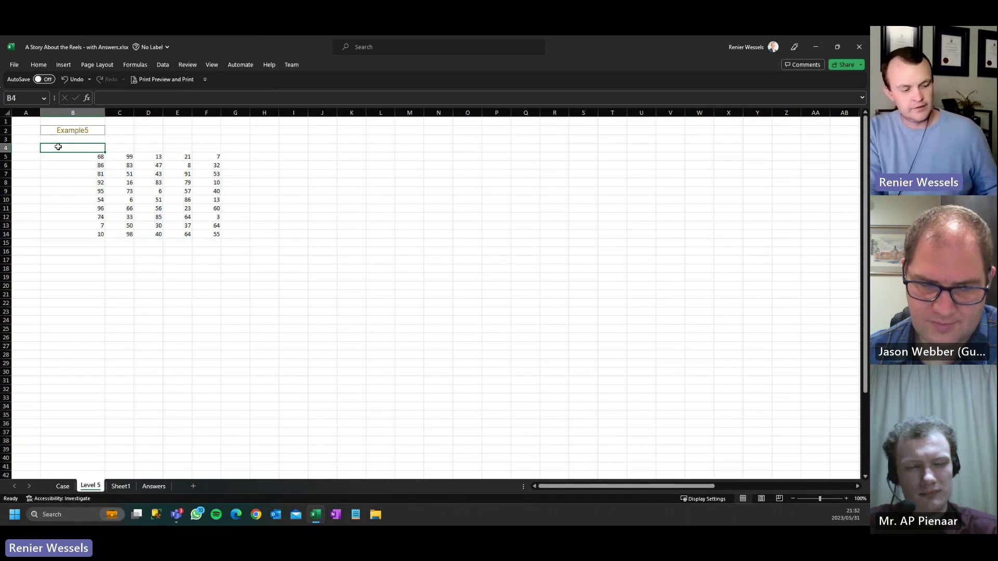
text(=se)
key(Down)
key(Tab)
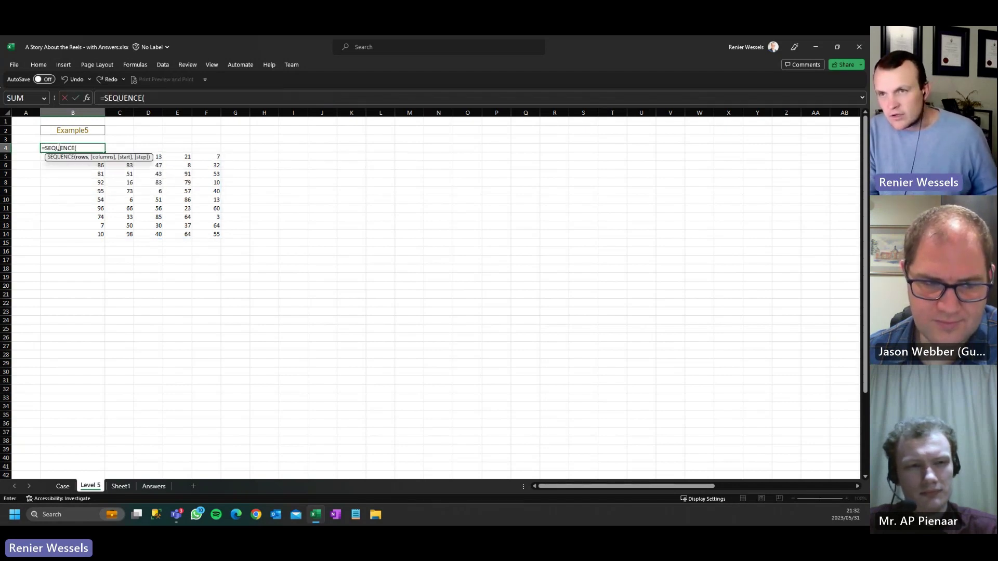
text(,5)
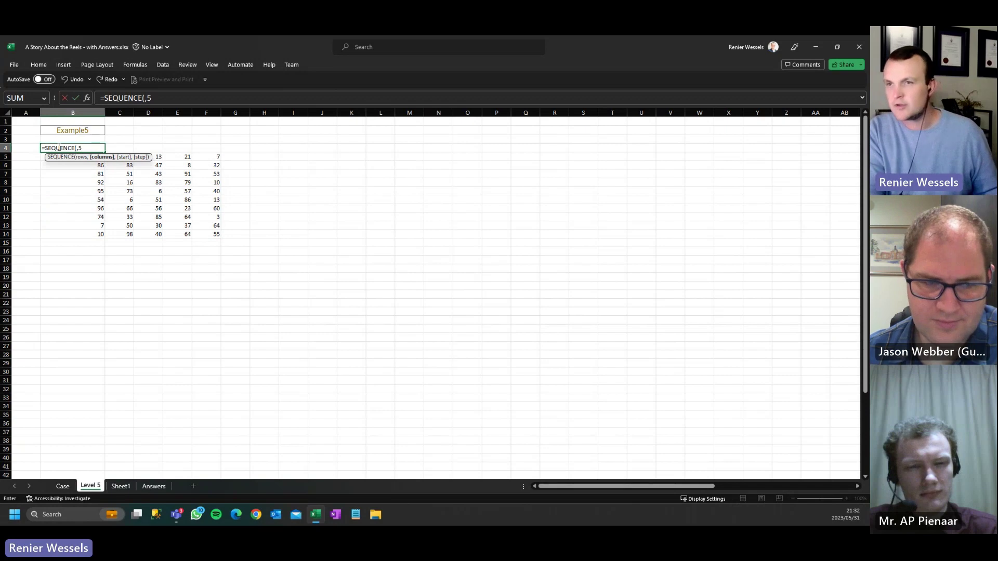
text())
key(Return)
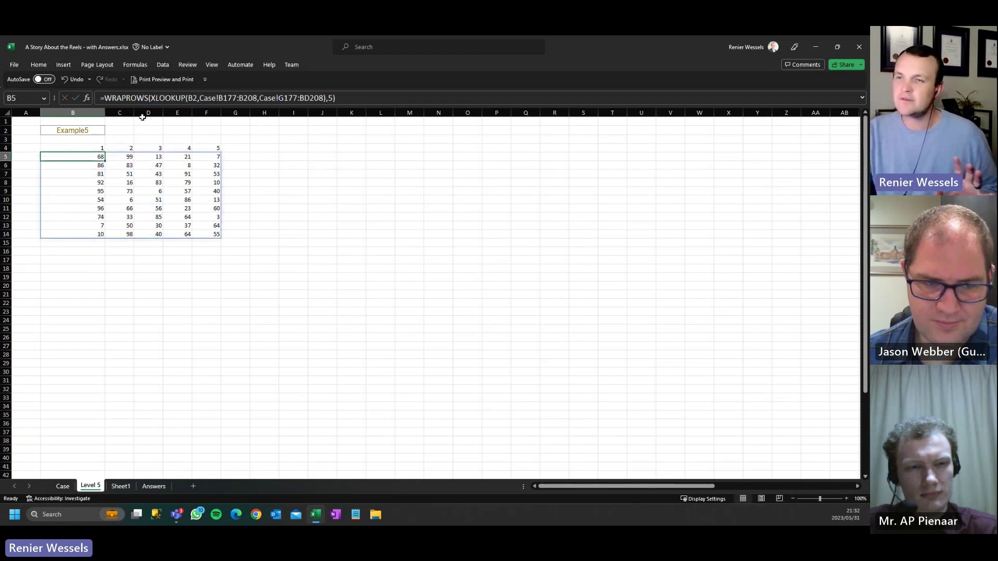
- Shift the grid and headers one column right, autofit column B, and enter =SEQUENCE(10) in B5
drag(60, 149, 217, 237)
drag(100, 145, 129, 147)
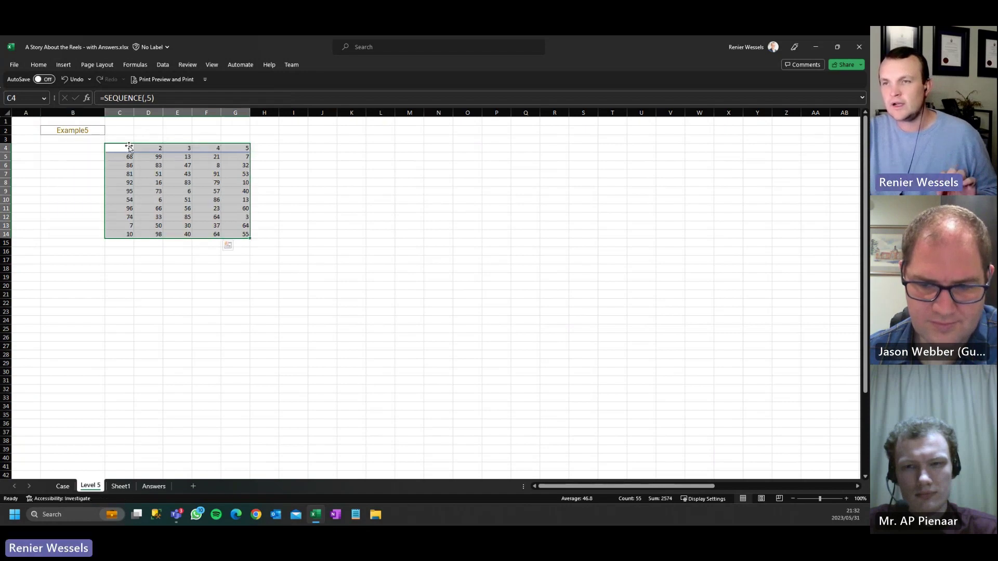
click(88, 157)
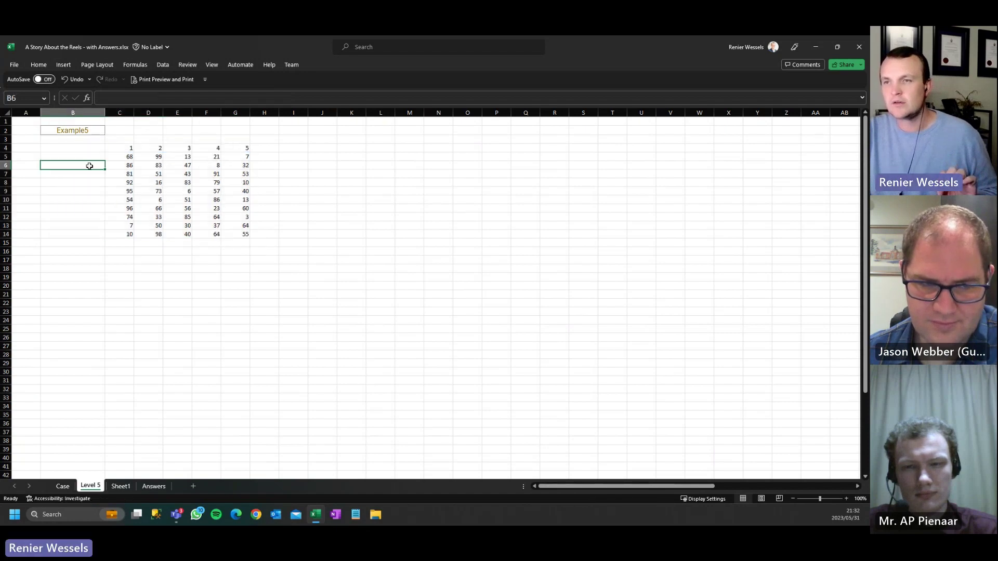
double_click(105, 113)
text(=s)
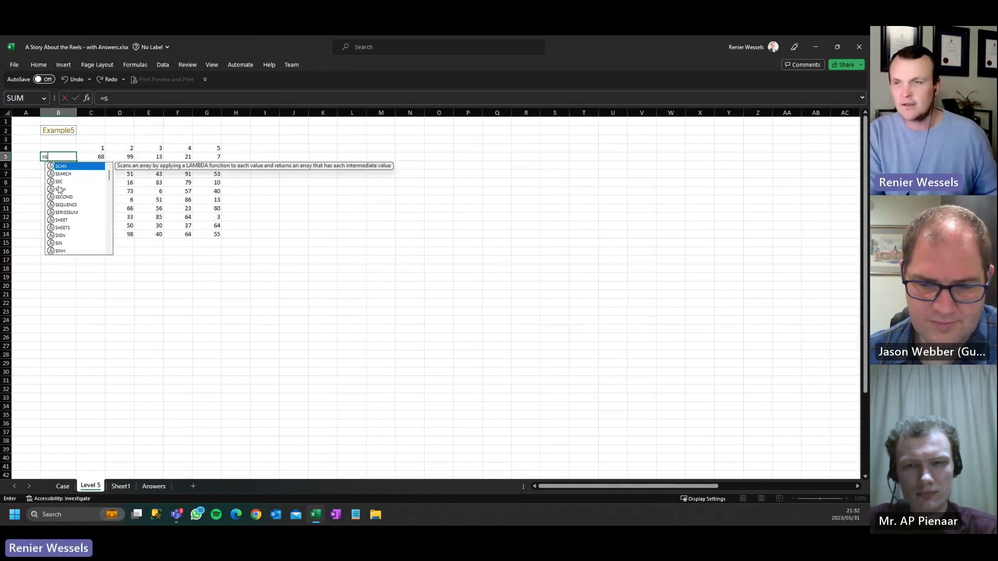
text(eq)
key(Tab)
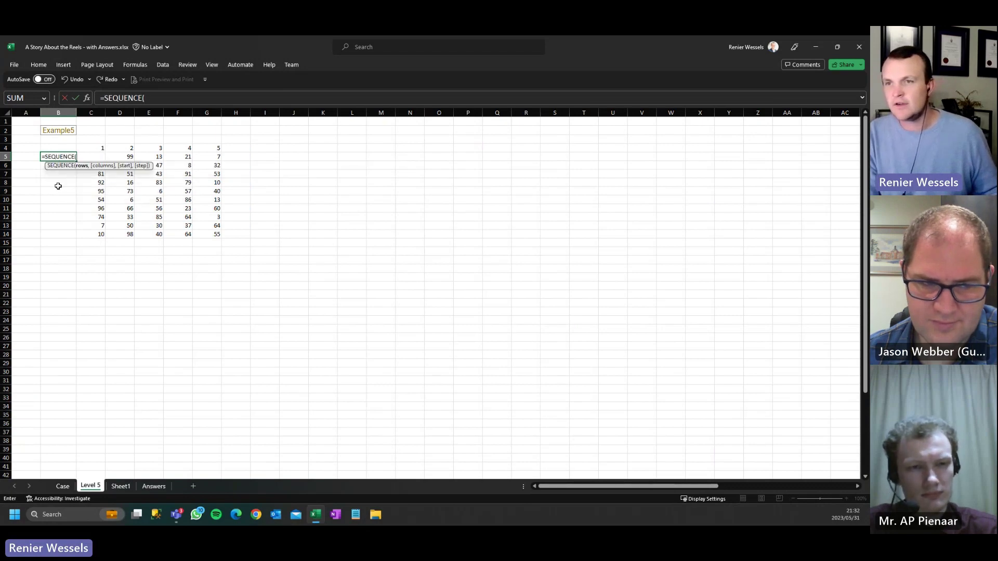
text(10))
key(Return)
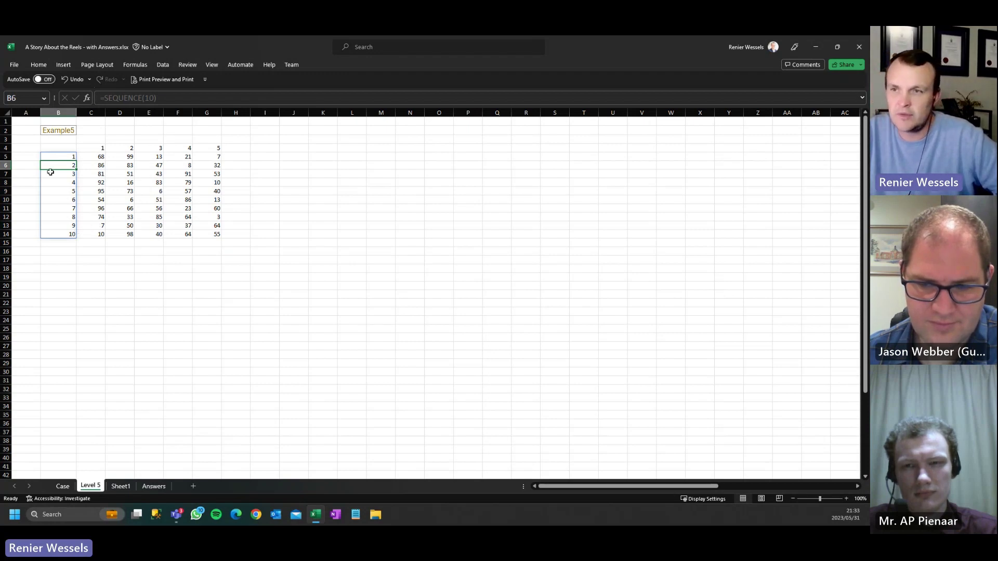
- Bold the 1–10 row headers and 1–5 column headers, then check a grid cell's formula
drag(58, 156, 52, 234)
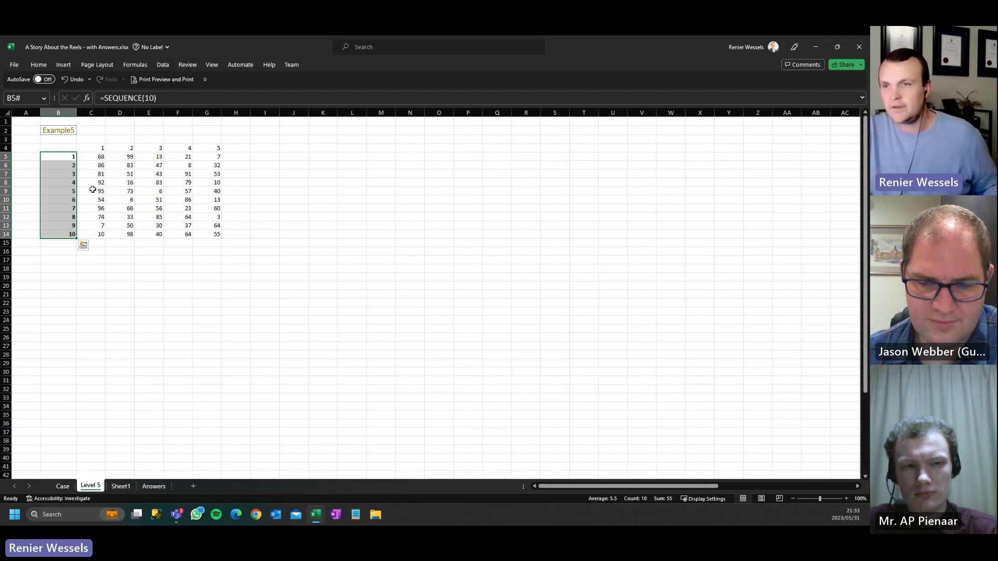
drag(96, 148, 202, 148)
click(153, 220)
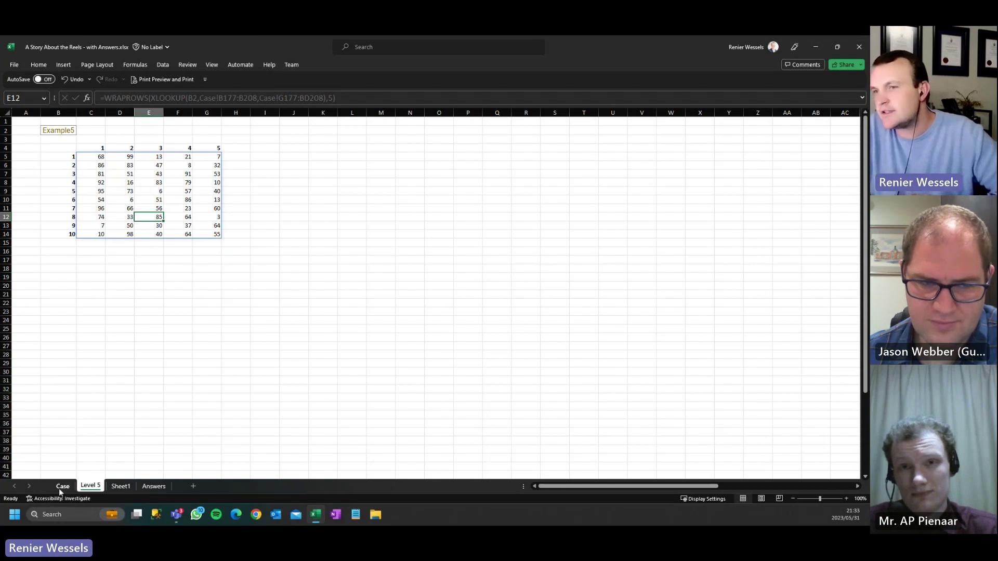
- View the Case sheet's Scoring table and Rules, selecting Example3's three dollar symbols
click(63, 487)
drag(676, 487, 598, 488)
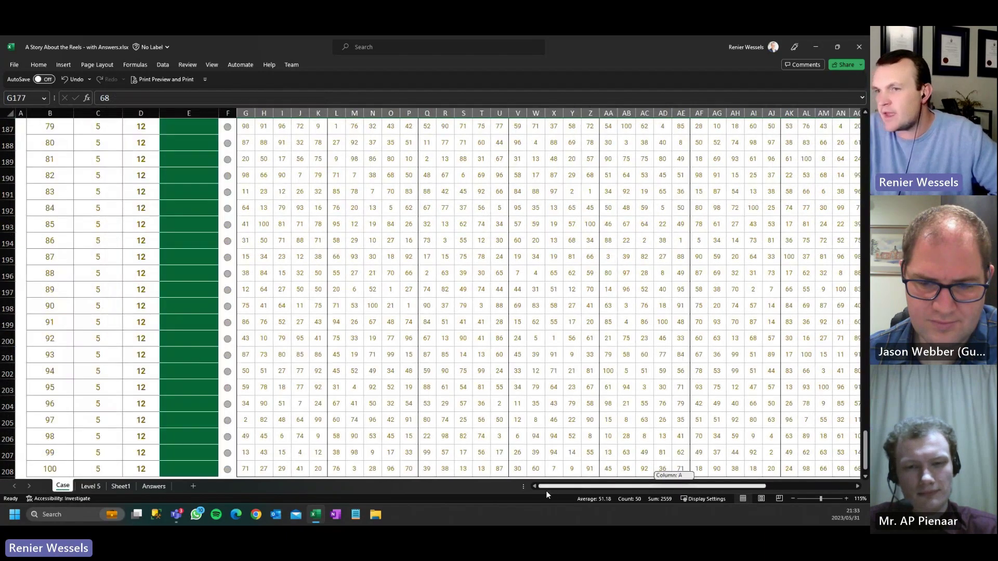
scroll(341, 368, up, 15)
scroll(342, 369, up, 6)
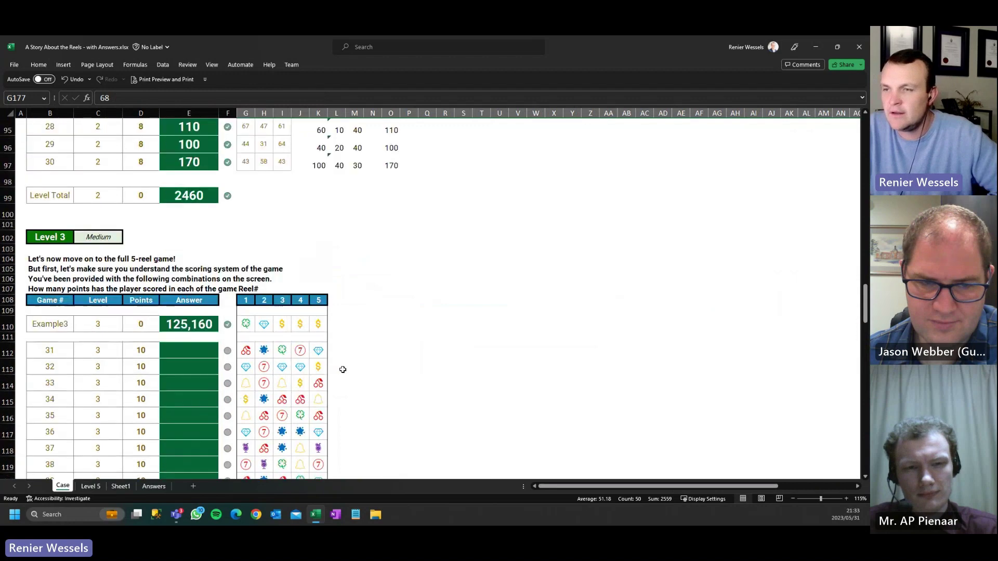
scroll(342, 370, down, 1)
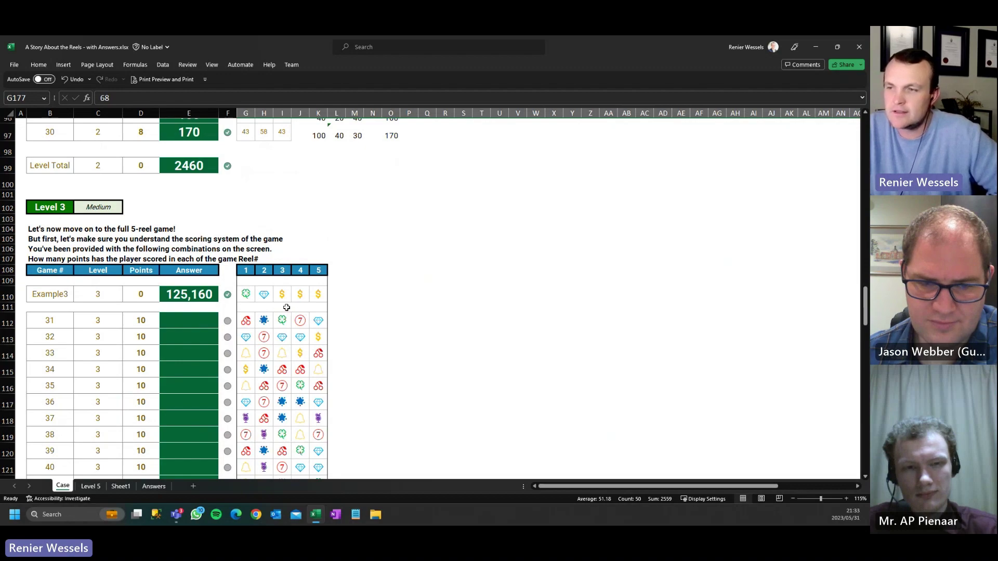
drag(282, 294, 318, 294)
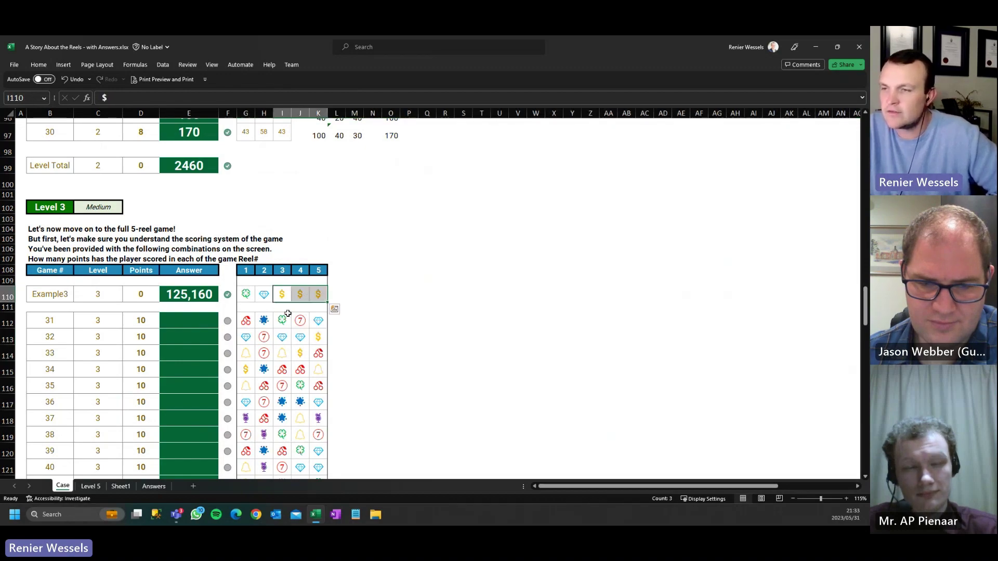
scroll(288, 313, up, 20)
scroll(251, 327, down, 2)
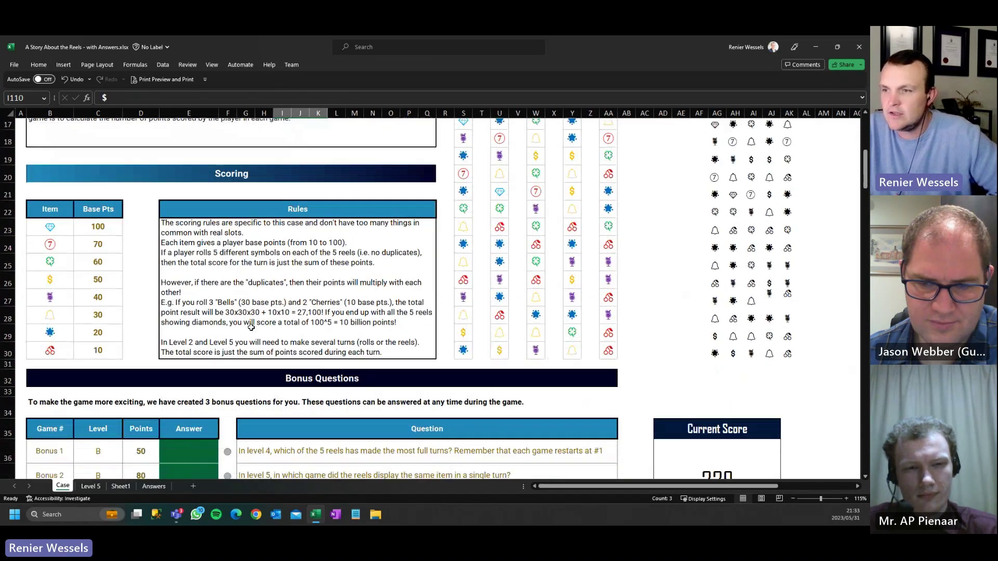
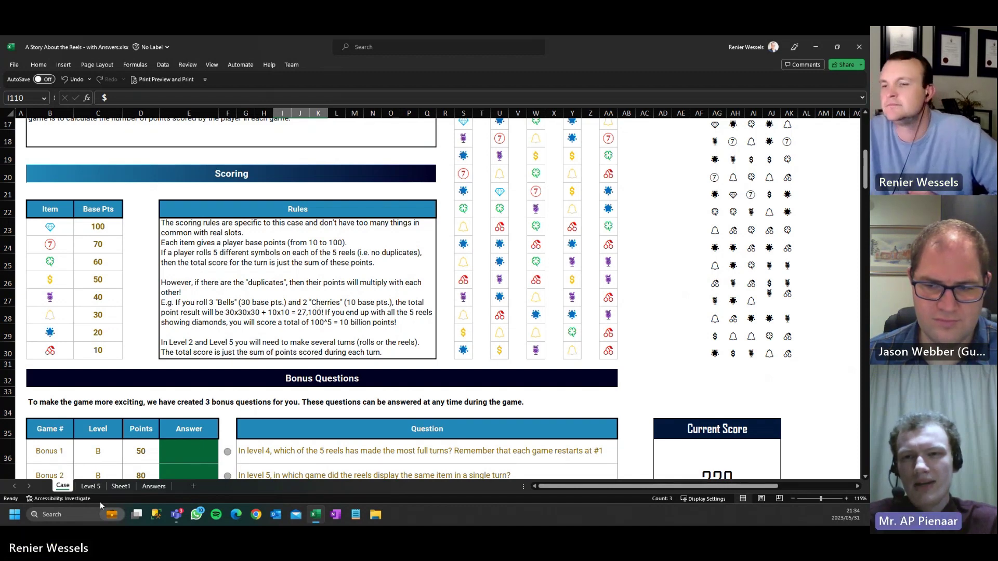
- Glance at the Level 5 sheet, then return to the Case sheet's Level 3 rows
click(95, 487)
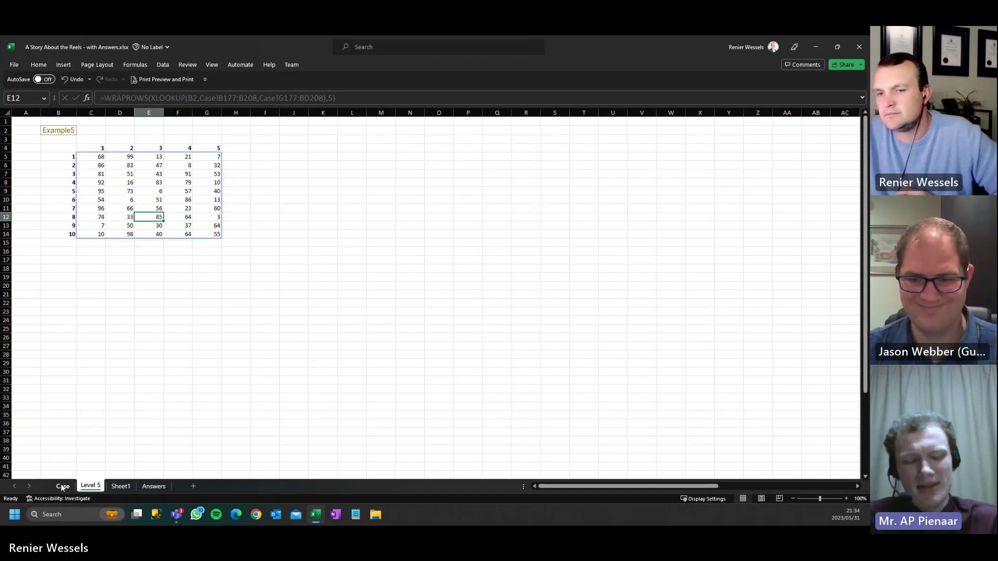
click(62, 486)
scroll(395, 346, down, 10)
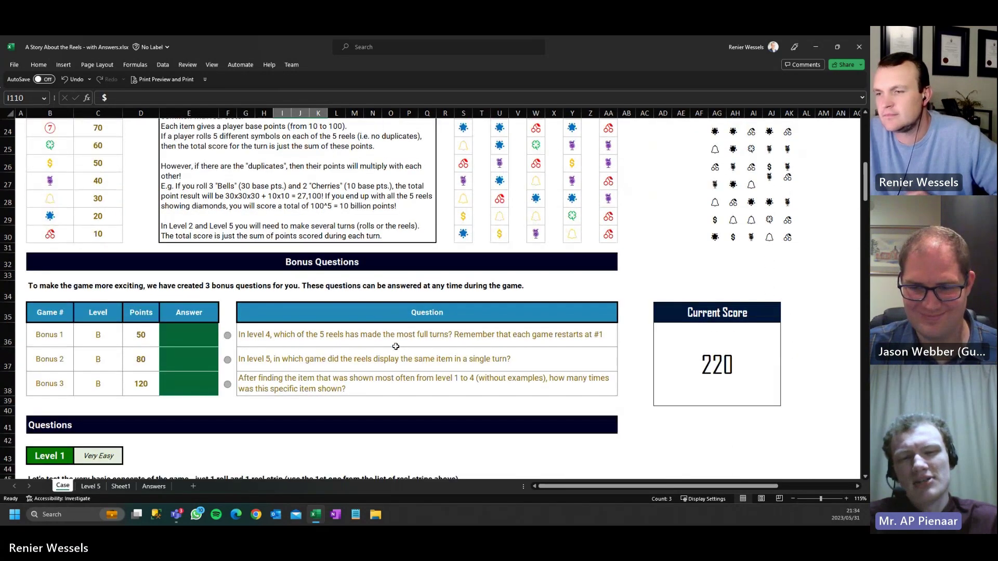
scroll(396, 346, down, 20)
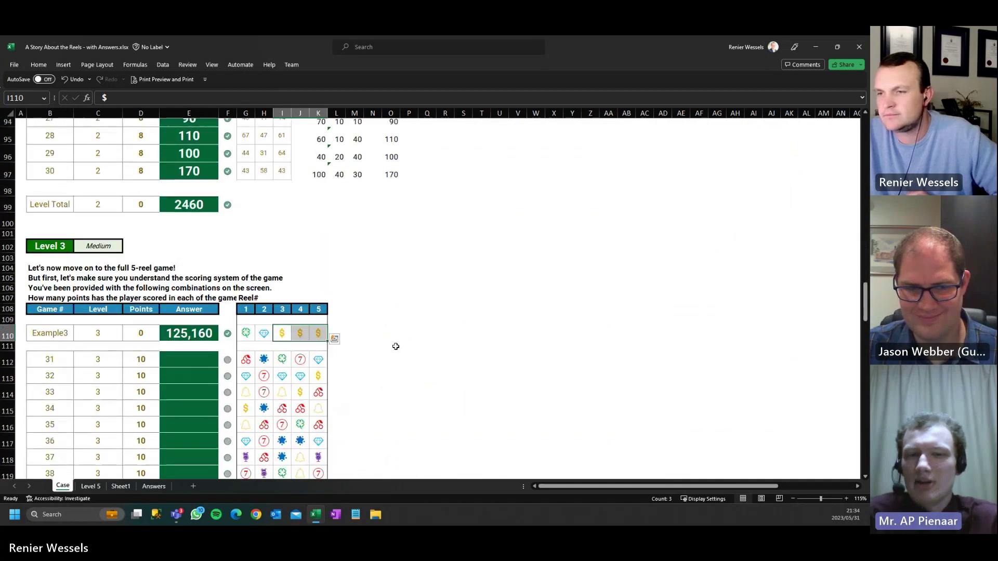
- Enter =XLOOKUP(G110:K110,items,points) in M110 for Example3's per-reel points
click(347, 234)
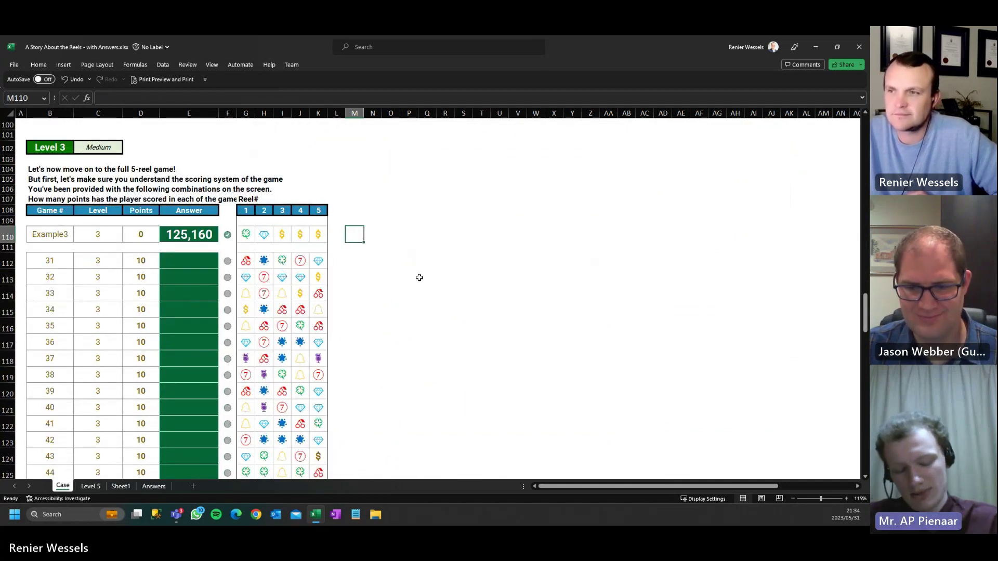
text(=xl)
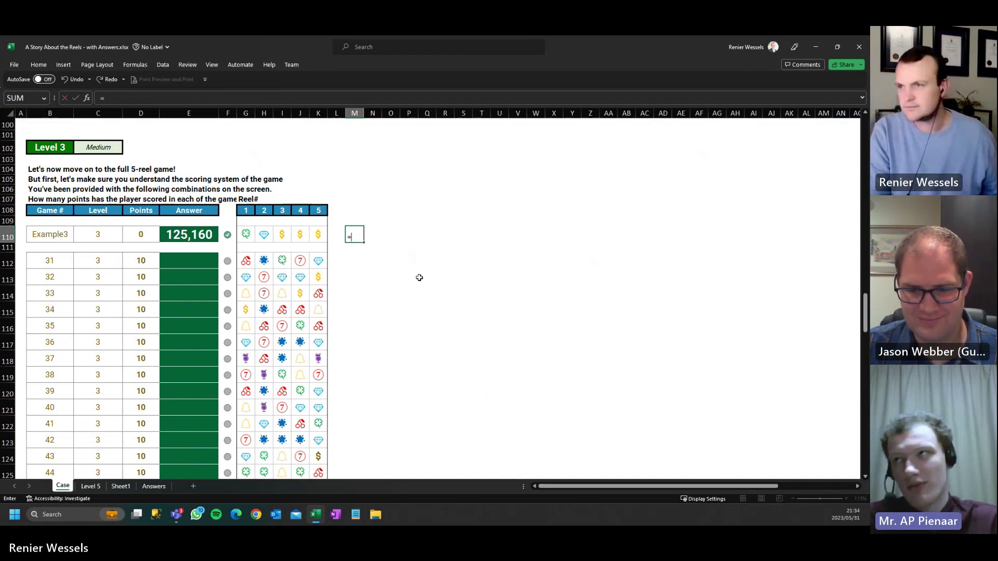
key(Tab)
key(Left)
key(Left)
key(Left)
key(Left)
key(Left)
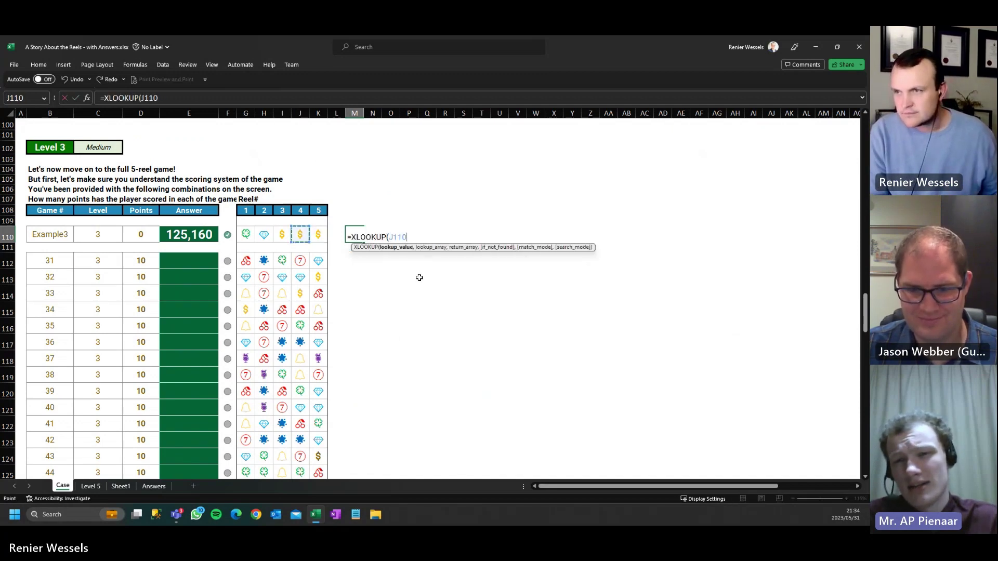
key(Left)
key(shift+Right)
key(shift+Right)
key(shift+Right)
key(shift+Right)
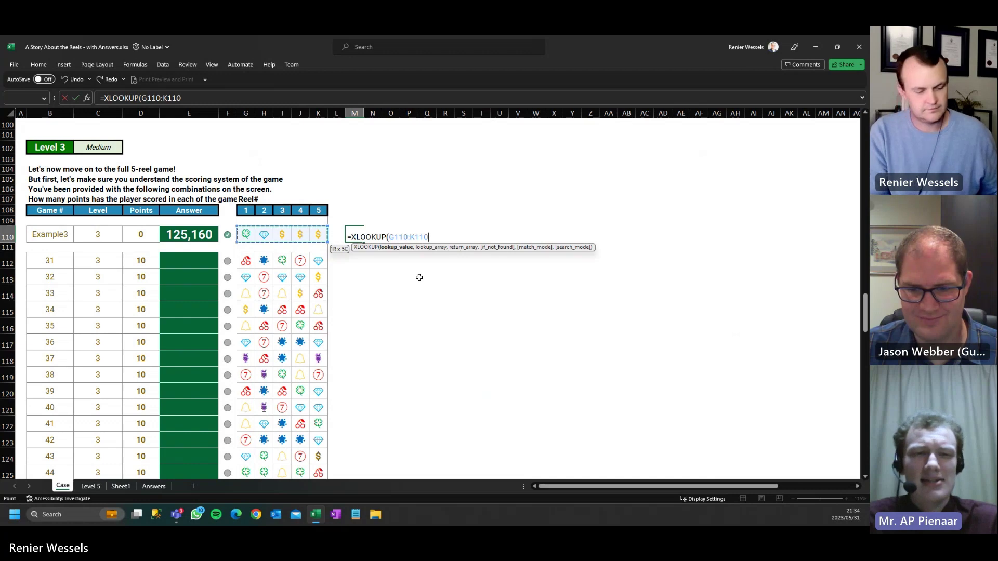
text(,it)
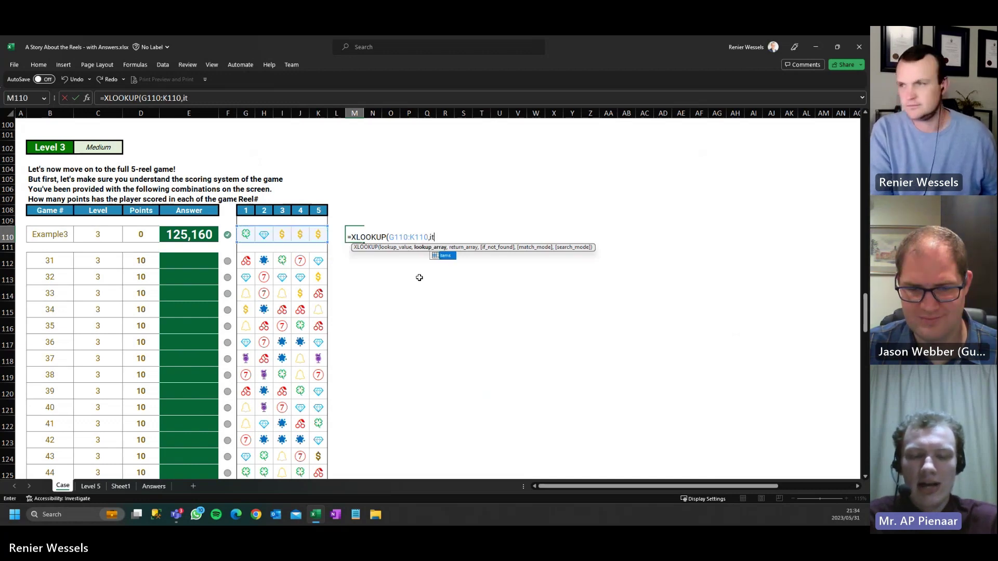
text(ems,p)
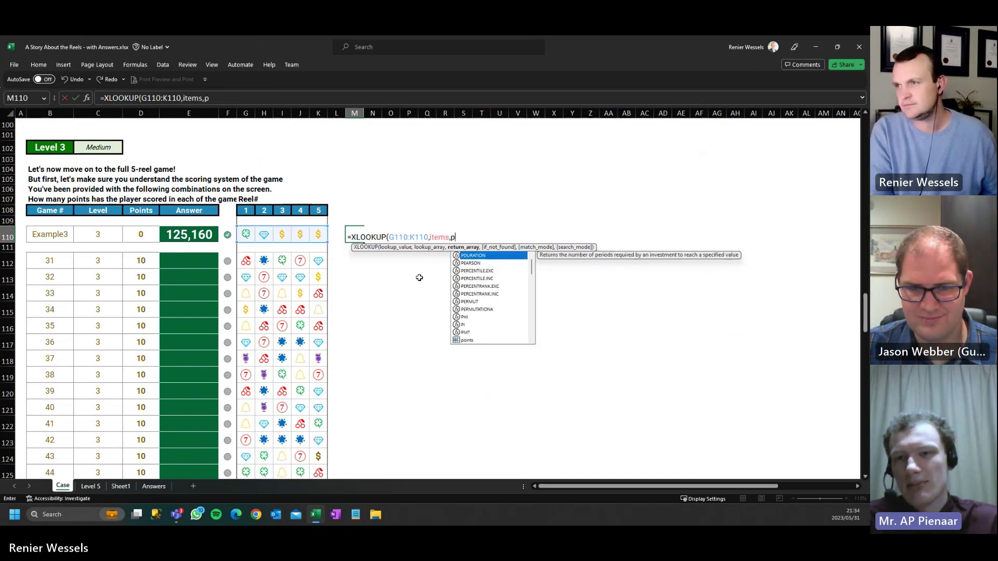
text(oints)
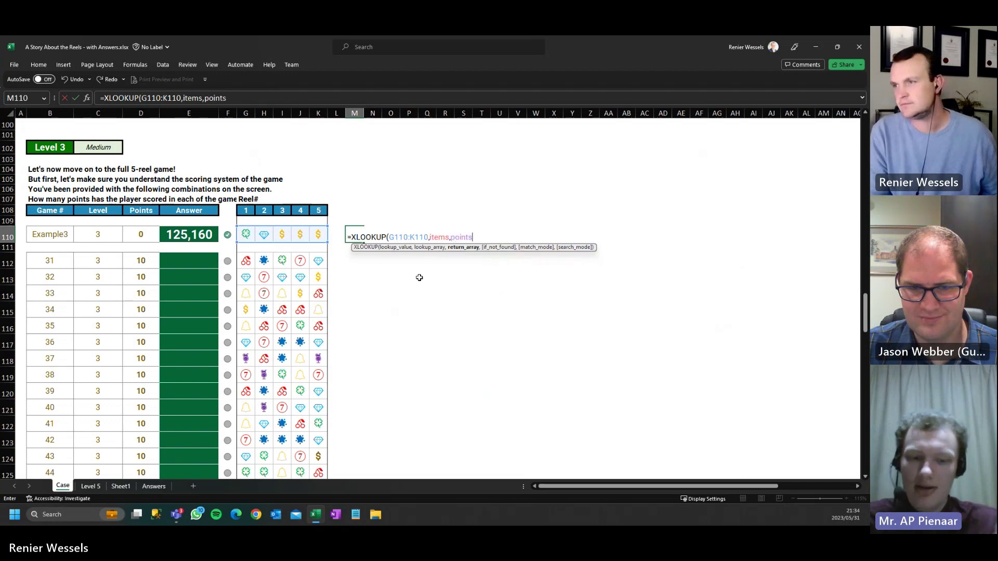
text())
key(Return)
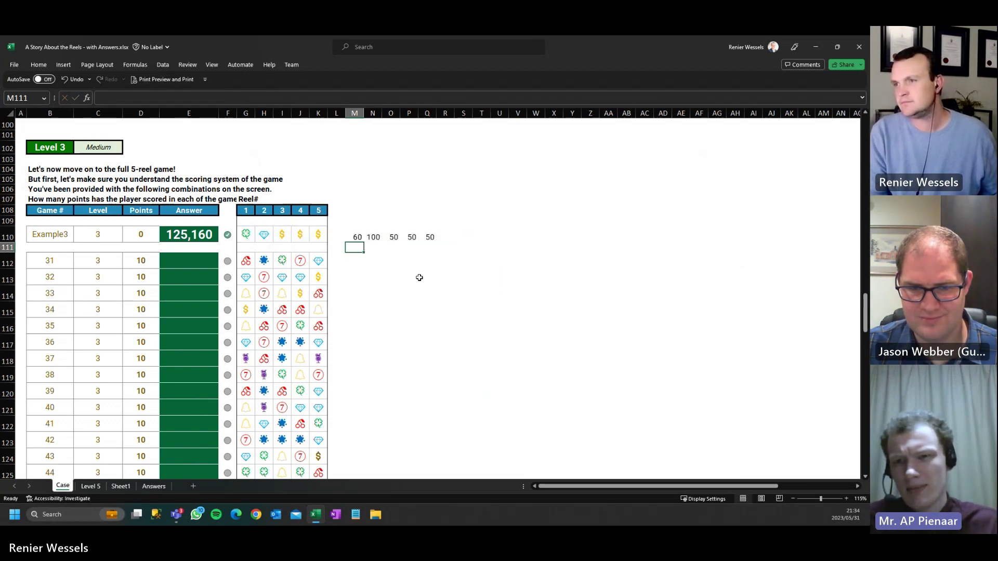
- Fill the XLOOKUP formula down to row 131 and select row 111's stray ### results
scroll(416, 277, down, 1)
click(359, 208)
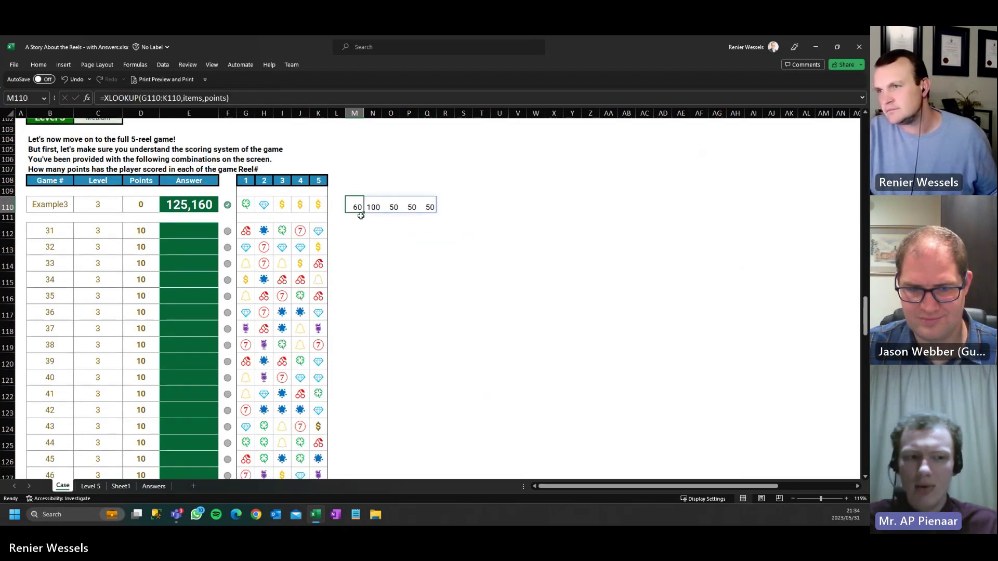
drag(364, 213, 355, 358)
scroll(363, 248, up, 5)
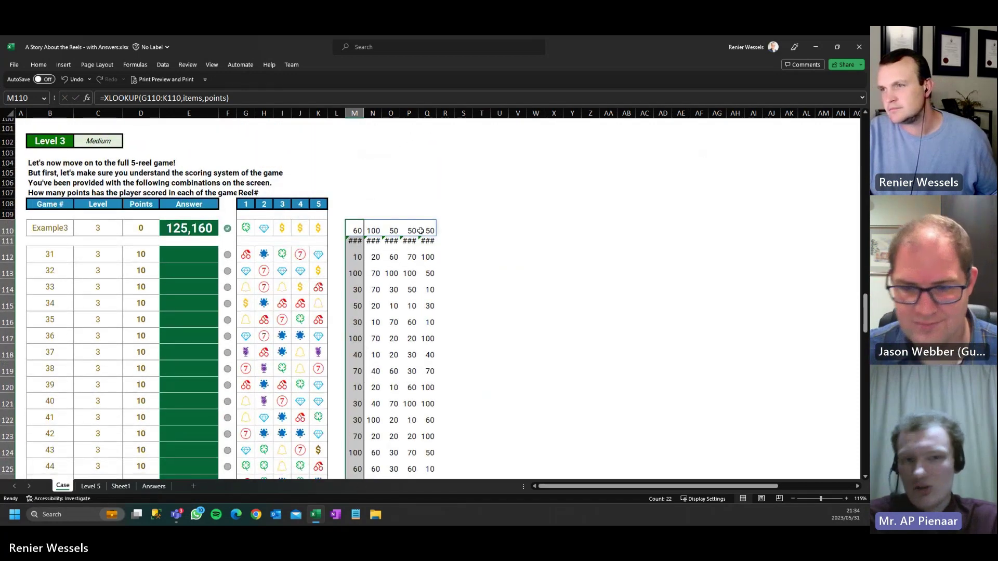
drag(363, 245, 429, 242)
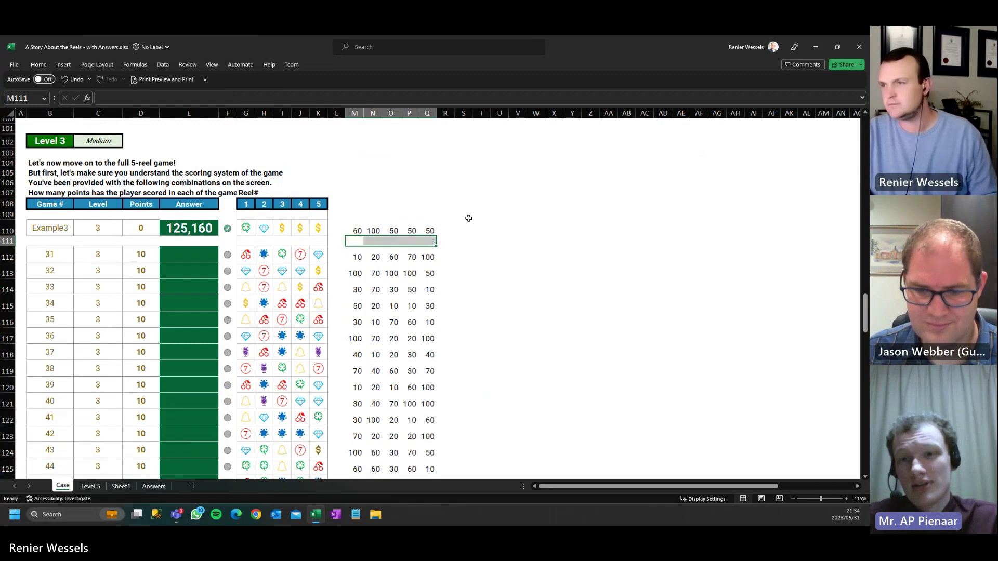
- Clear row 111's ### results and enter =UNIQUE(M110#,TRUE) in S110
key(Delete)
click(481, 229)
click(464, 231)
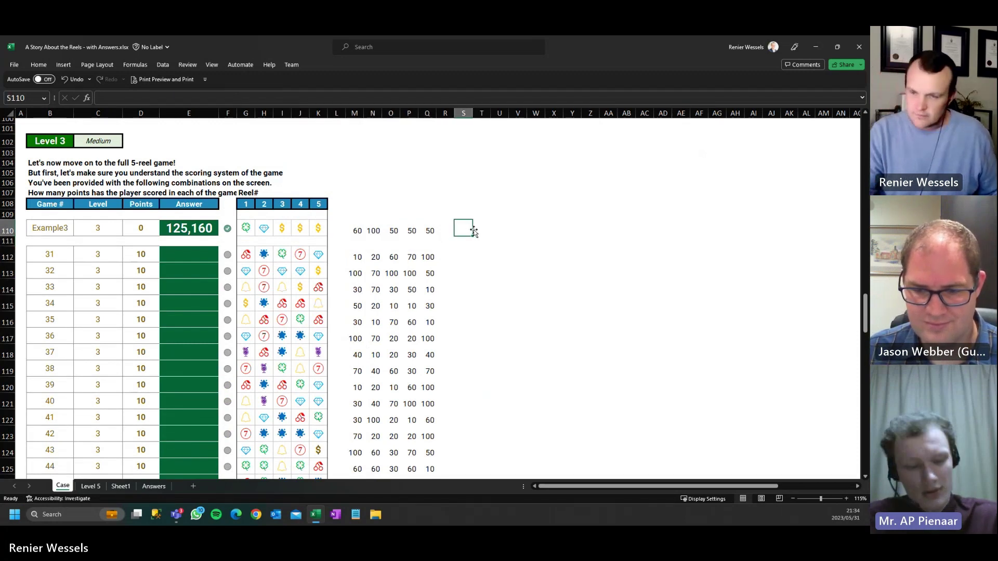
text(=uni)
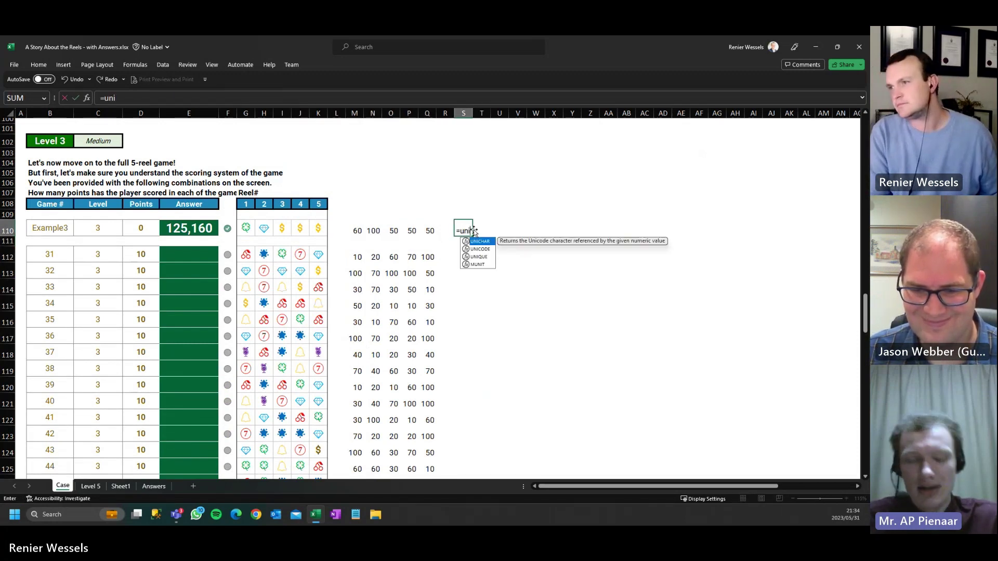
key(Down)
key(Tab)
key(ctrl+Left)
key(ctrl+Left)
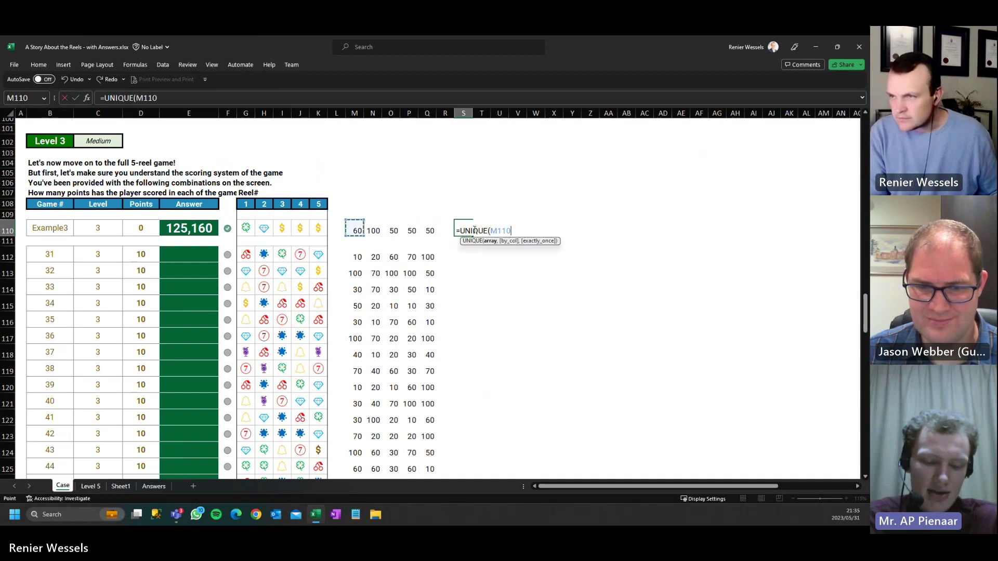
key(ctrl+shift+Right)
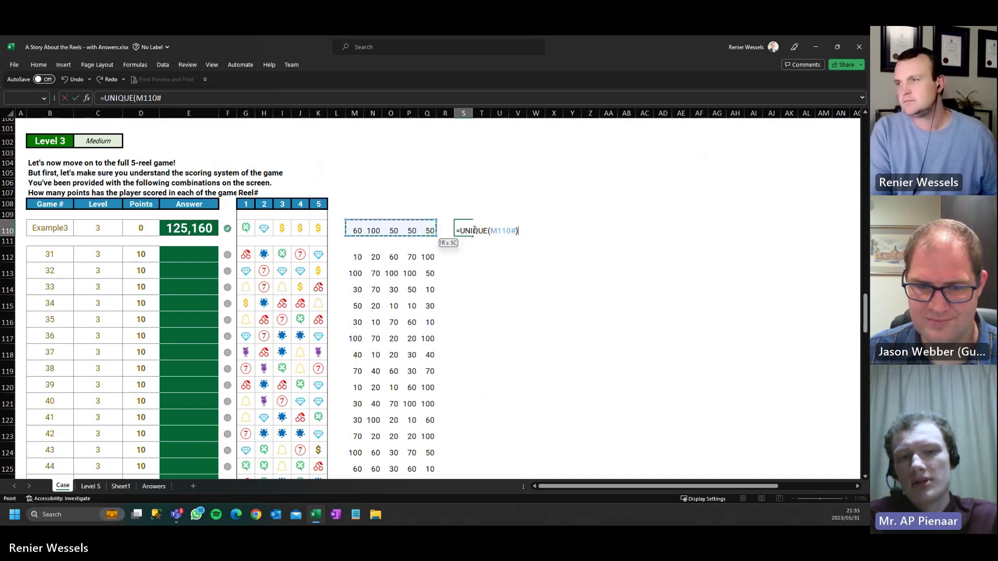
text(,)
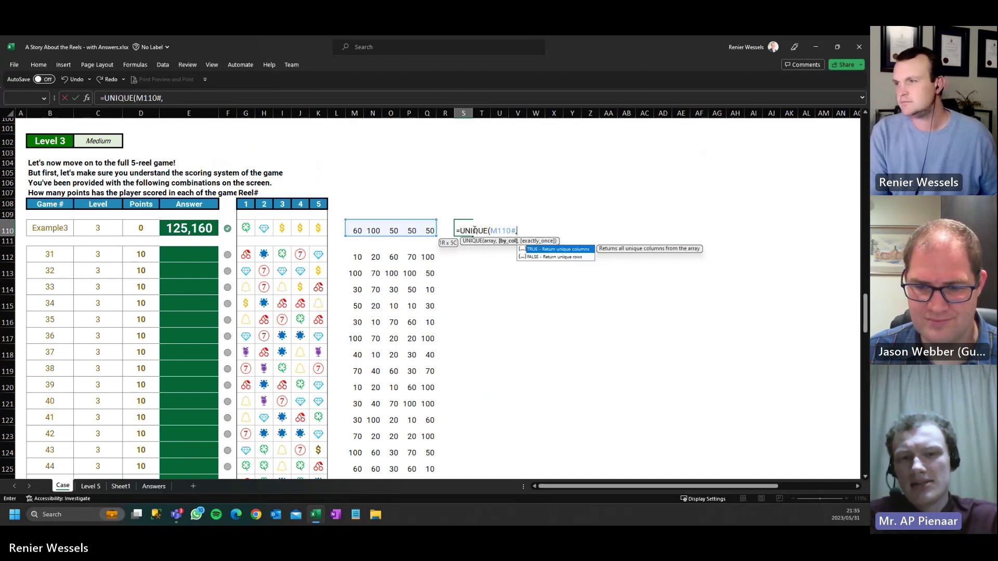
key(Tab)
text())
key(Return)
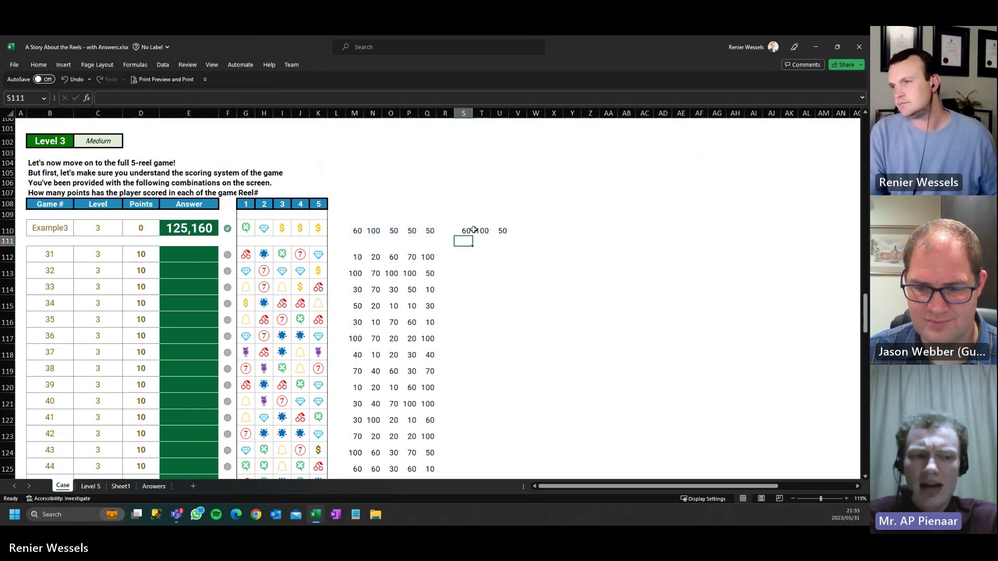
- Fill the S110 UNIQUE formula down through row 131
click(465, 228)
drag(473, 235, 483, 389)
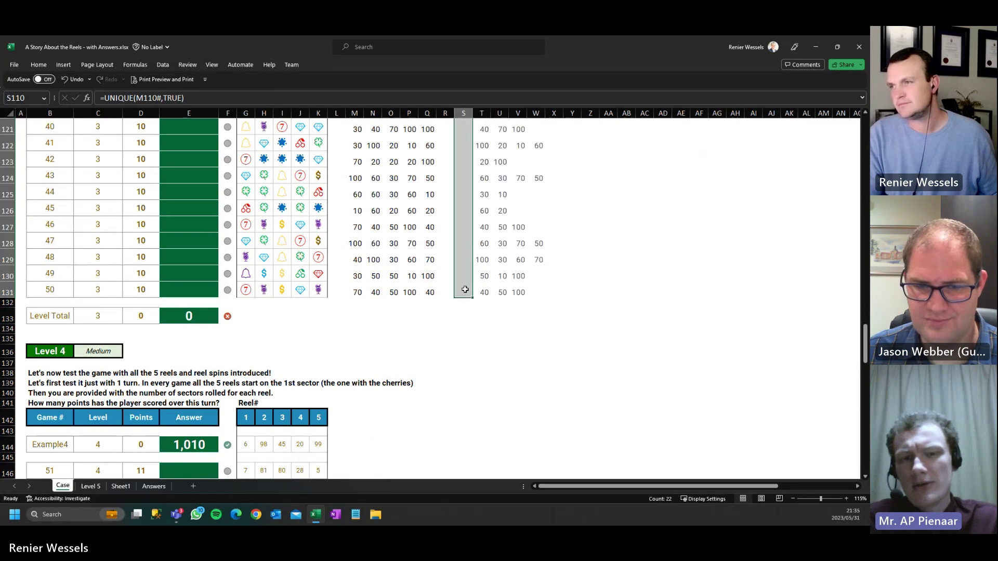
scroll(464, 289, up, 3)
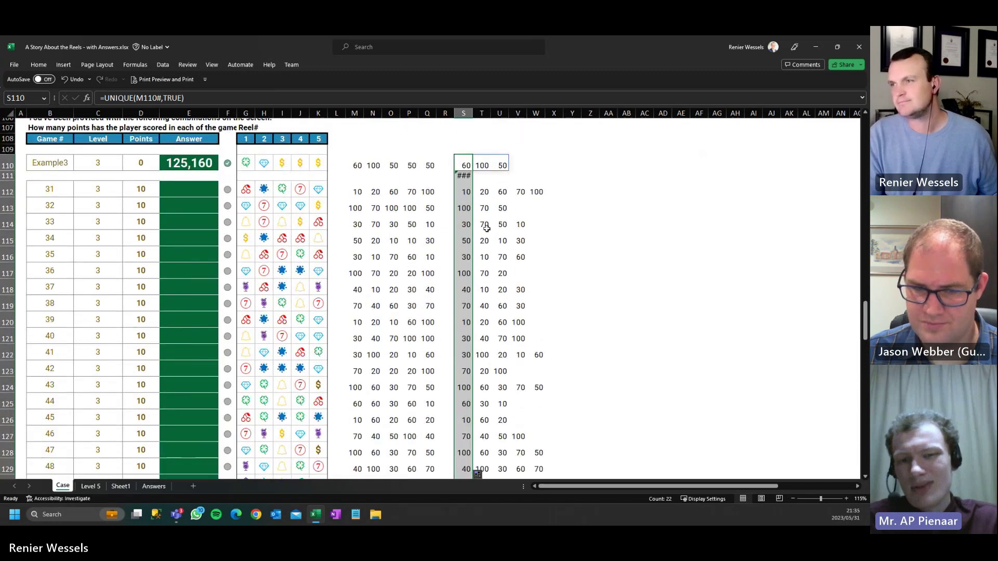
click(463, 176)
click(554, 163)
click(572, 163)
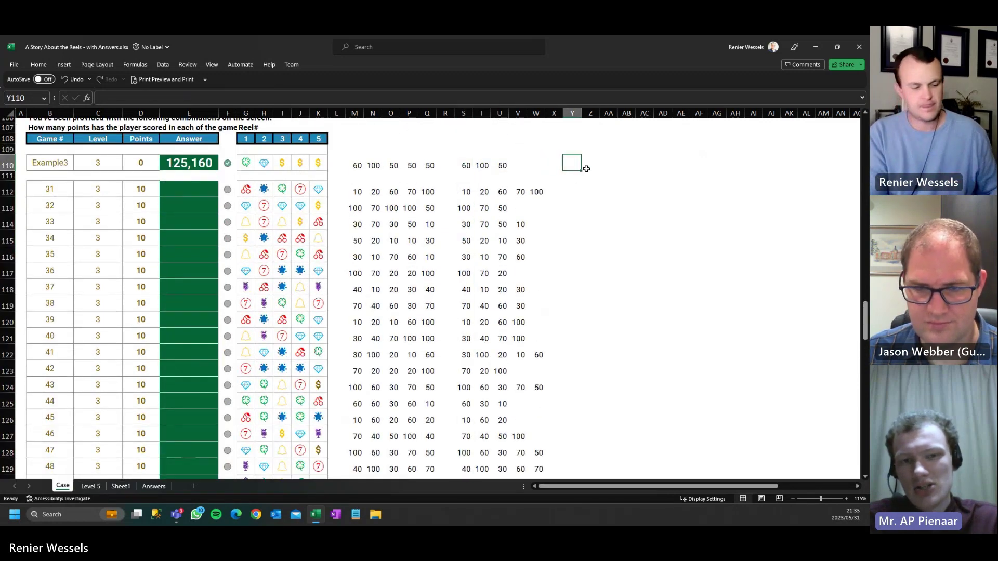
- Enter =COUNTIF(M110#,S110#) in Y110 to count each distinct point value
text(=coun)
key(Down)
key(Down)
key(Down)
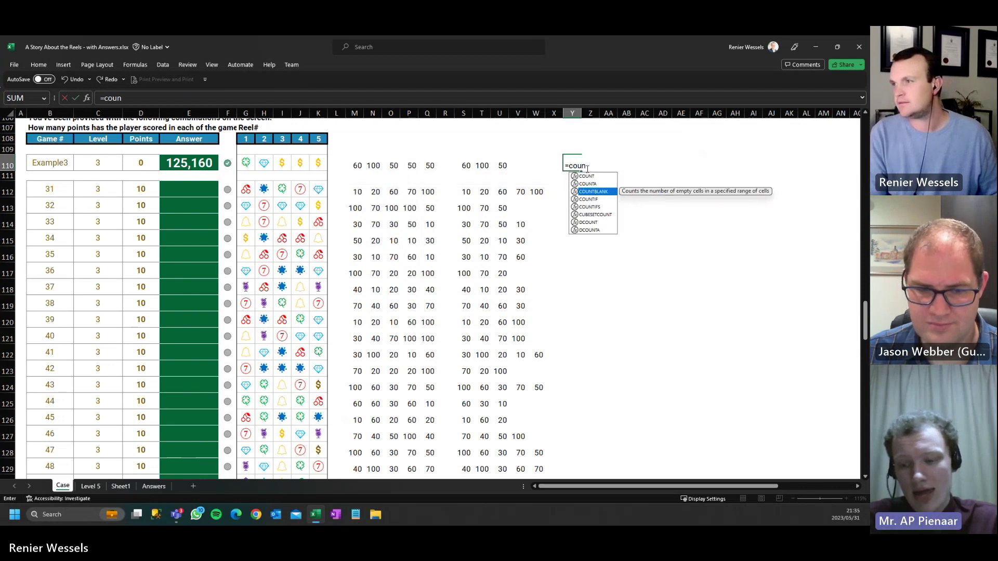
key(Tab)
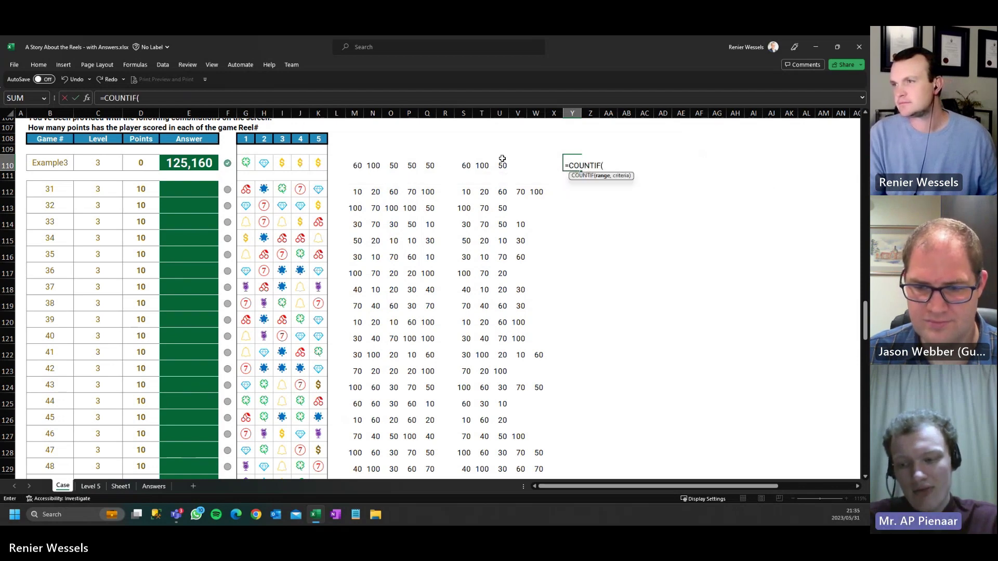
drag(357, 165, 434, 165)
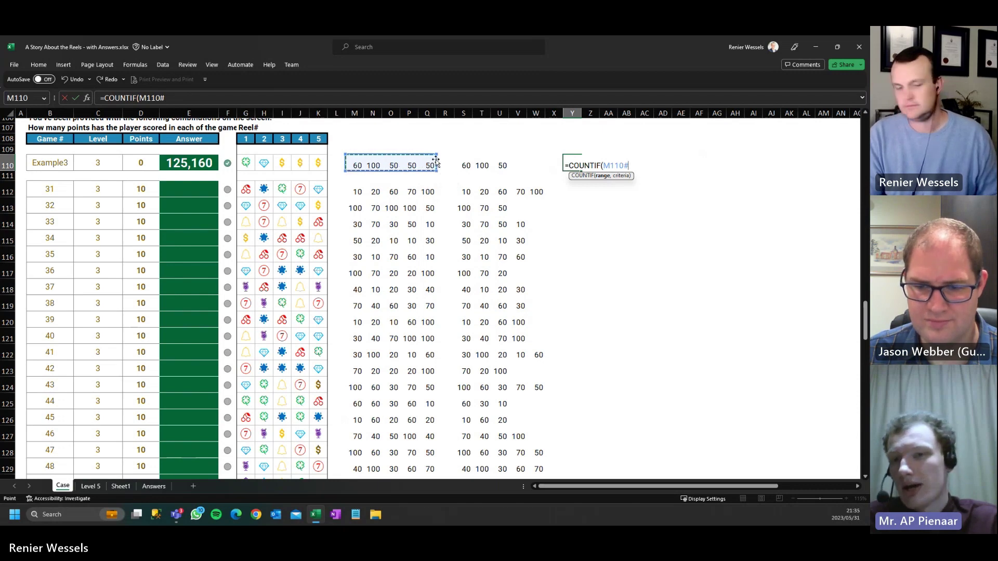
text(,)
drag(465, 164, 497, 163)
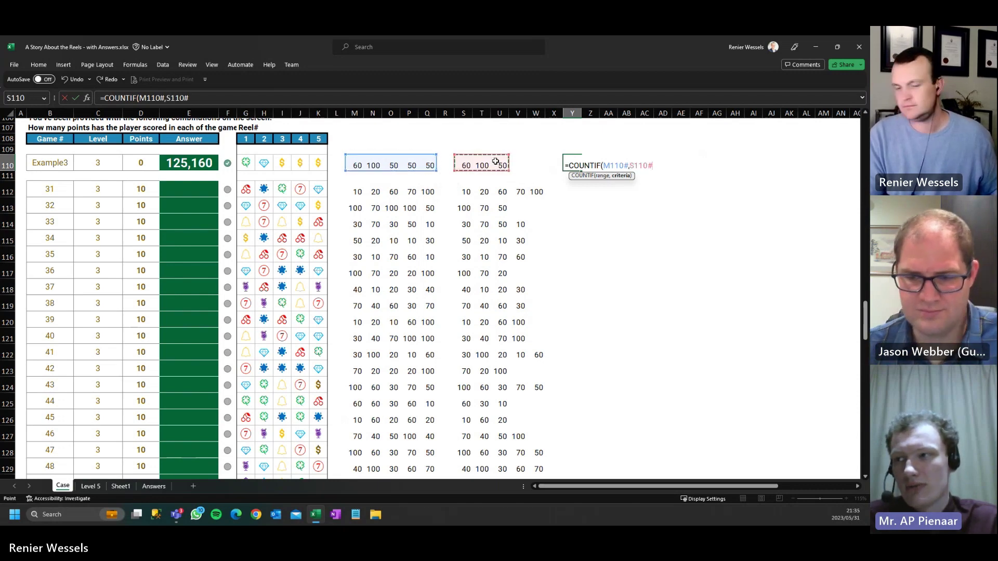
text())
key(Return)
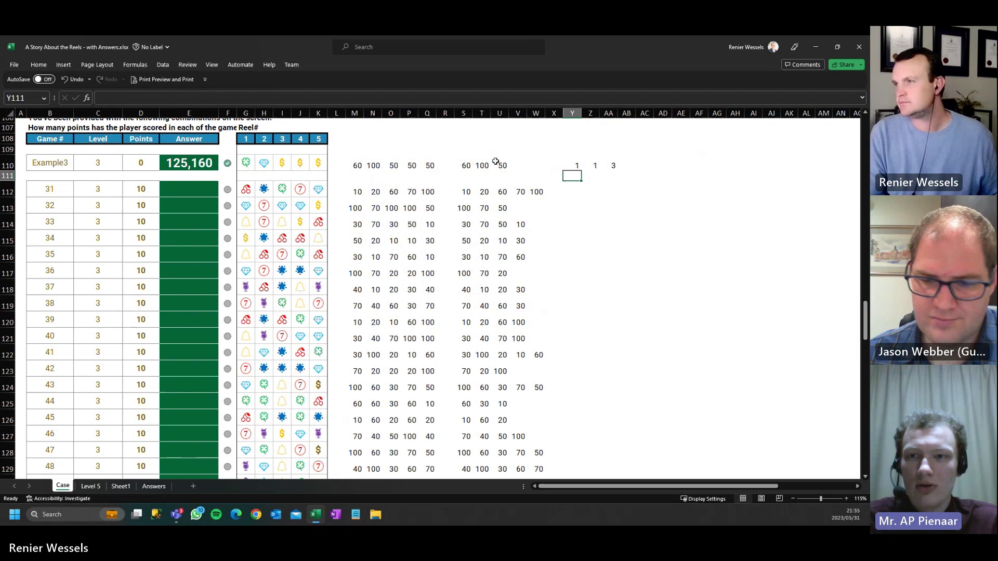
- Fill the COUNTIF formula down column Y and clear the stray ### entry in Y111
click(573, 161)
drag(580, 175, 583, 376)
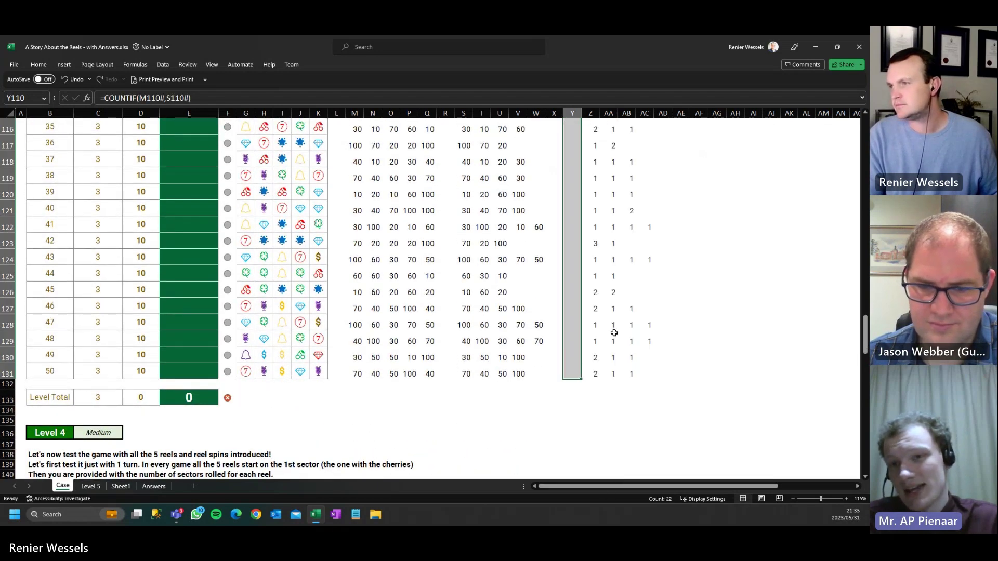
scroll(631, 332, up, 5)
click(572, 227)
key(Delete)
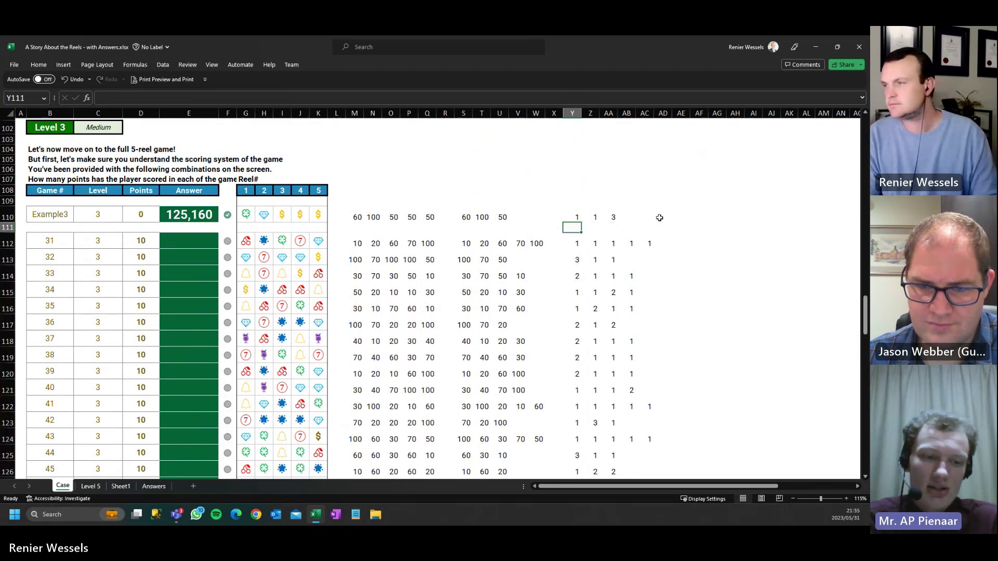
click(681, 214)
click(697, 213)
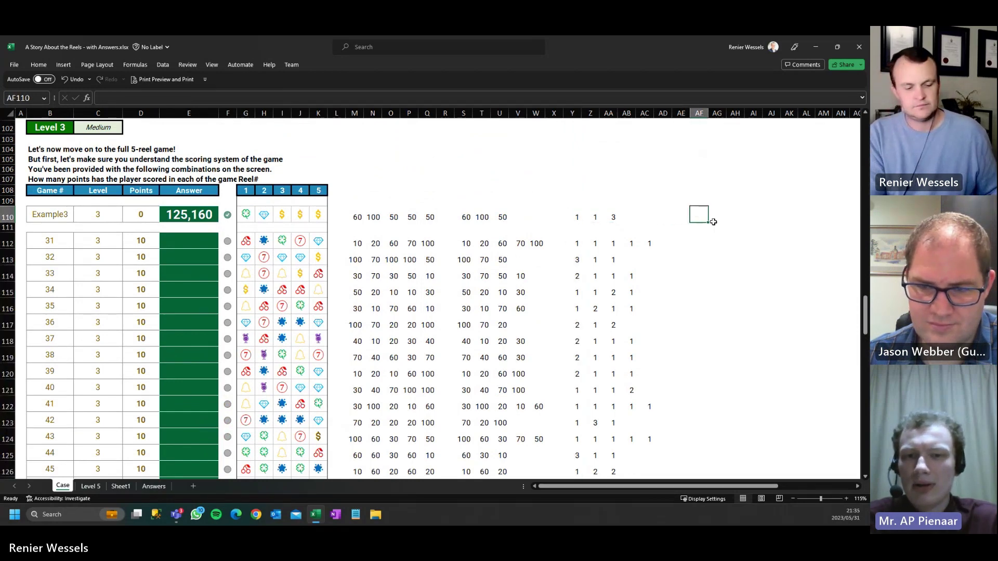
- Enter =SUM(S110#^Y110#) in AF110, giving 125160, and autofit column AF
text(=sum()
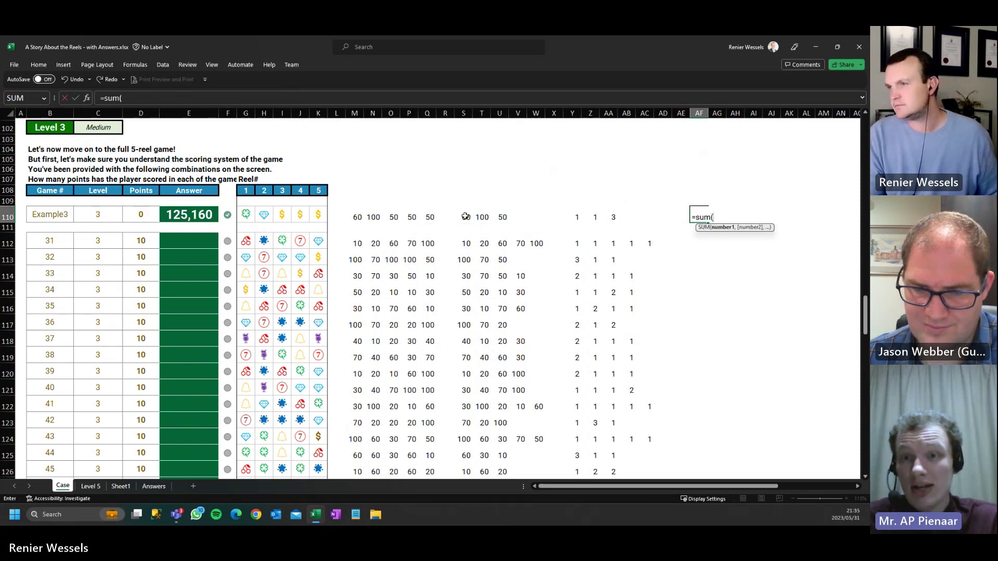
drag(465, 217, 503, 217)
text(^)
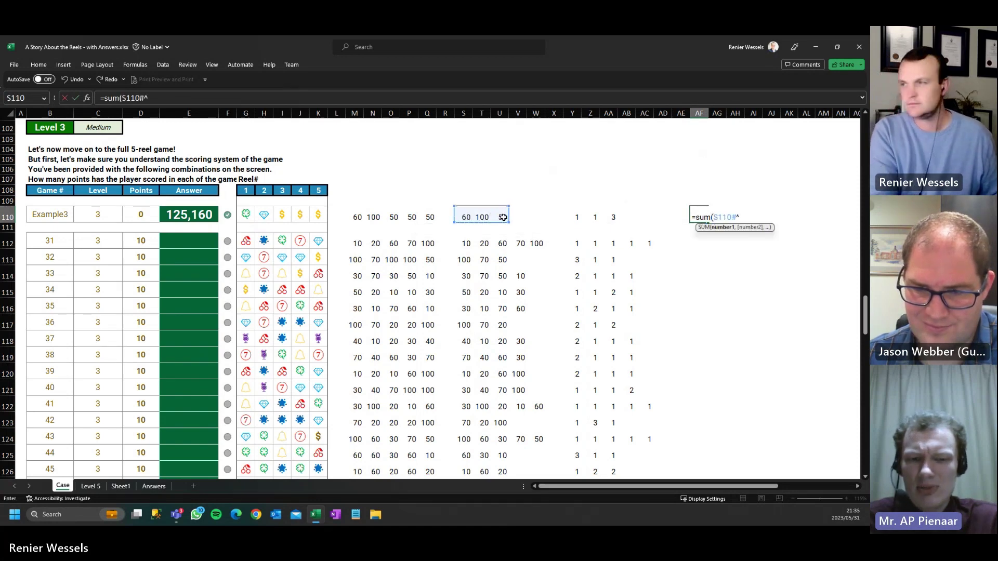
drag(574, 219, 611, 215)
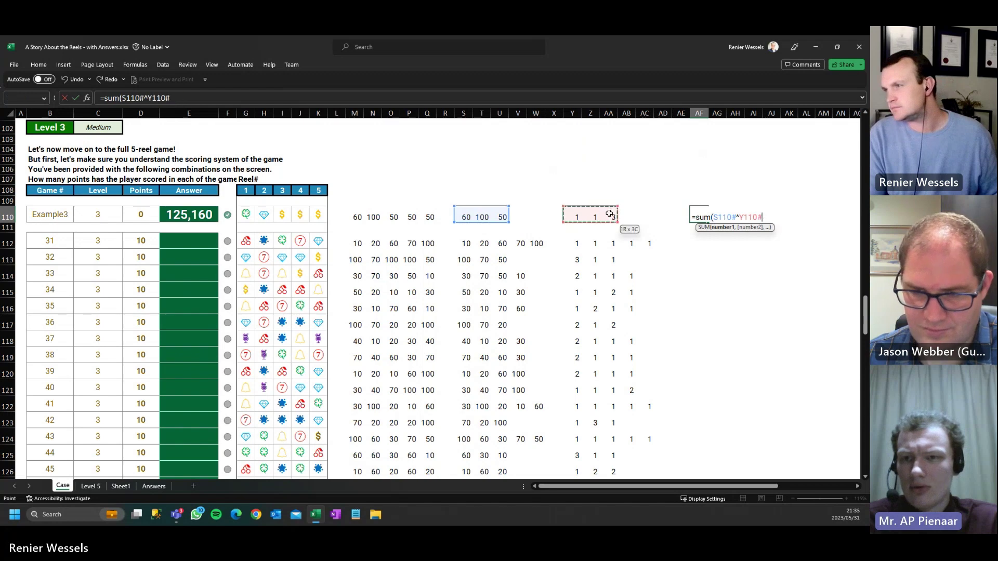
key(Return)
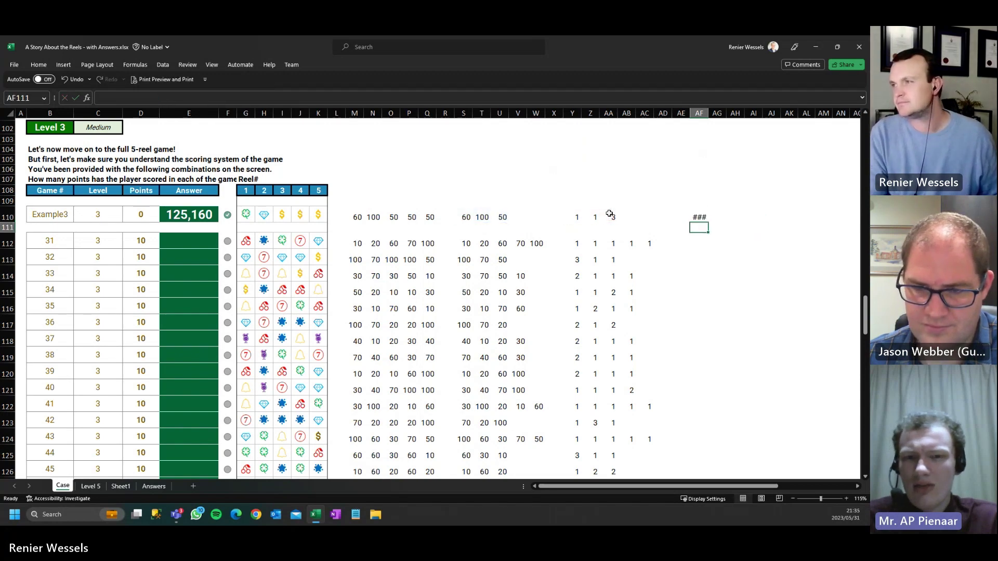
click(703, 216)
double_click(709, 113)
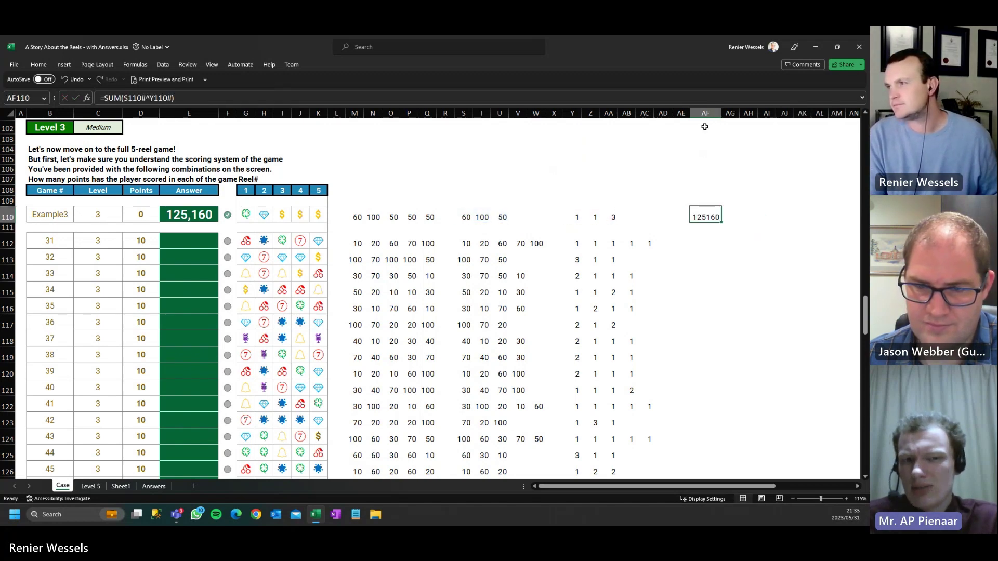
- Fill the points formula down to AF131 and delete the #REF! in AF111
scroll(683, 221, down, 1)
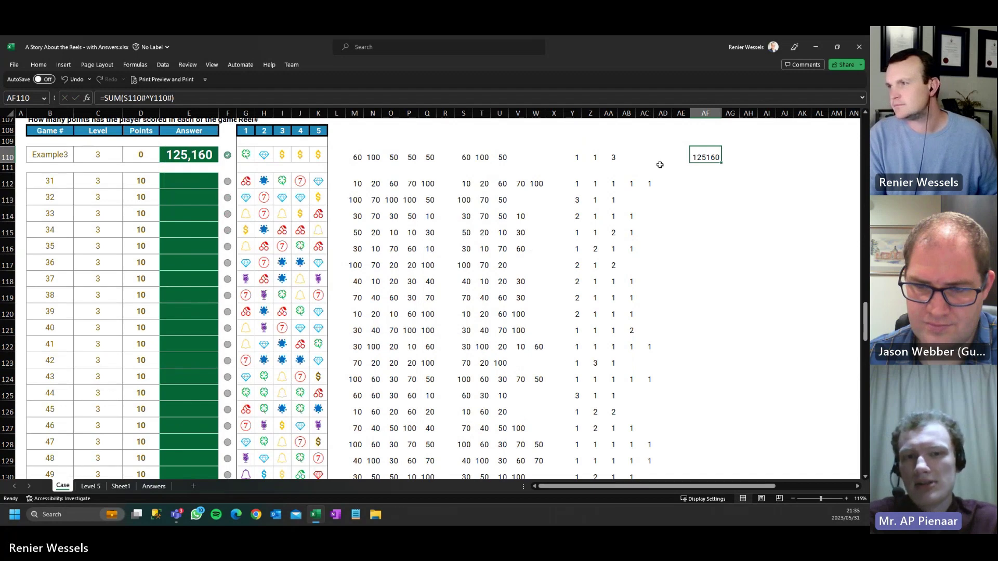
drag(722, 163, 700, 233)
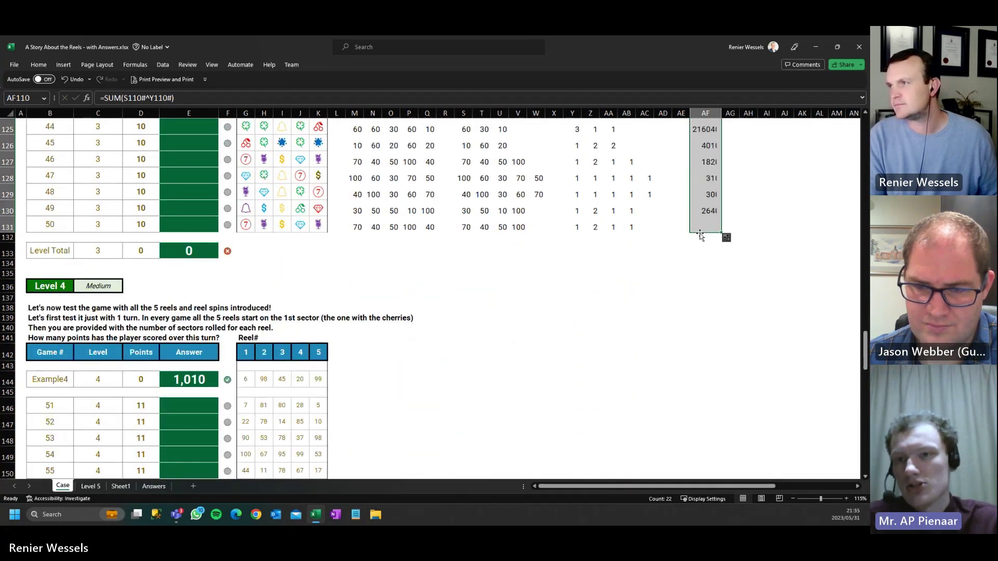
scroll(701, 229, up, 7)
click(704, 201)
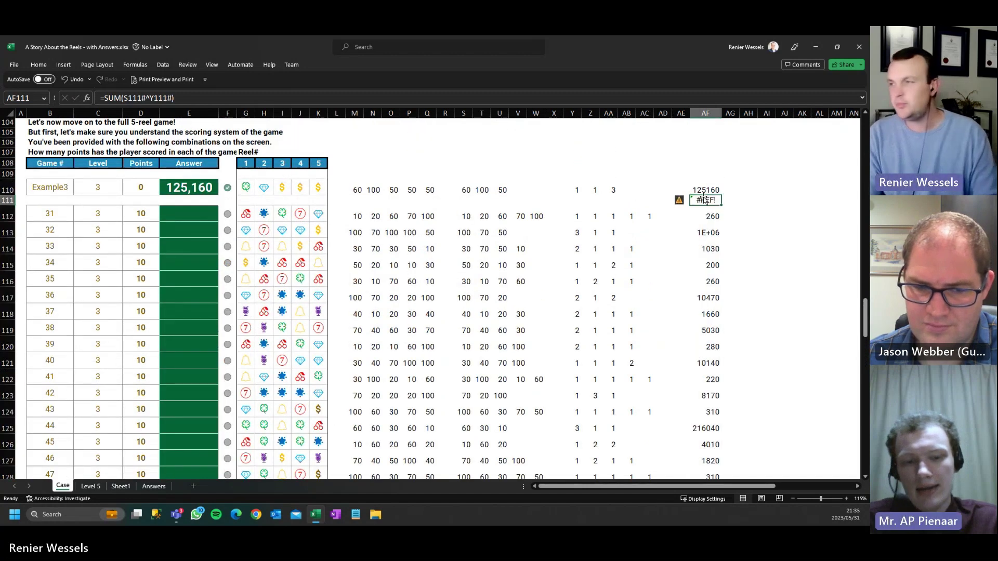
key(Delete)
click(190, 213)
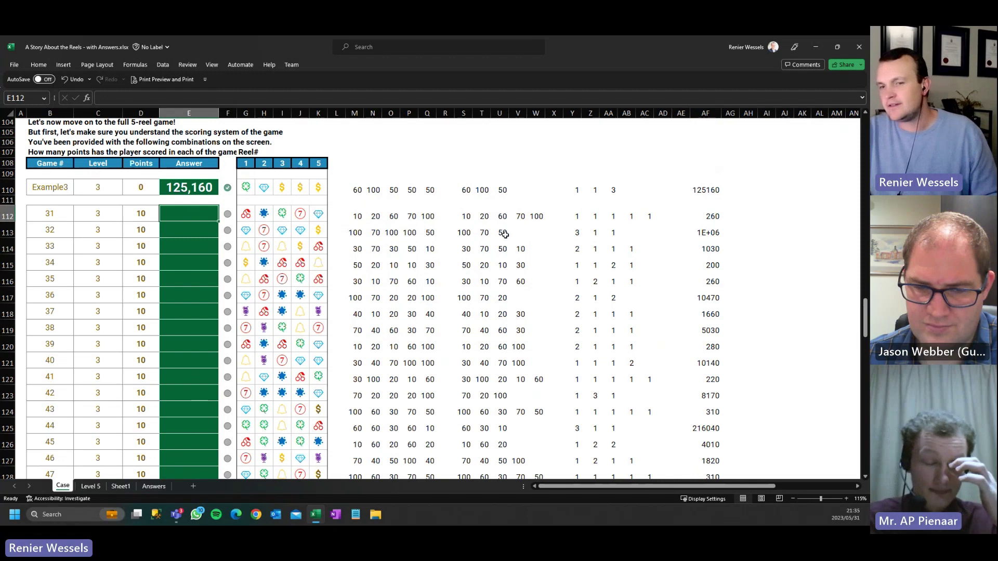
- Link E112 to =AF112:AF131 and autofit column E so 1,000,120 shows fully
text(=)
click(709, 215)
key(ctrl+shift+Down)
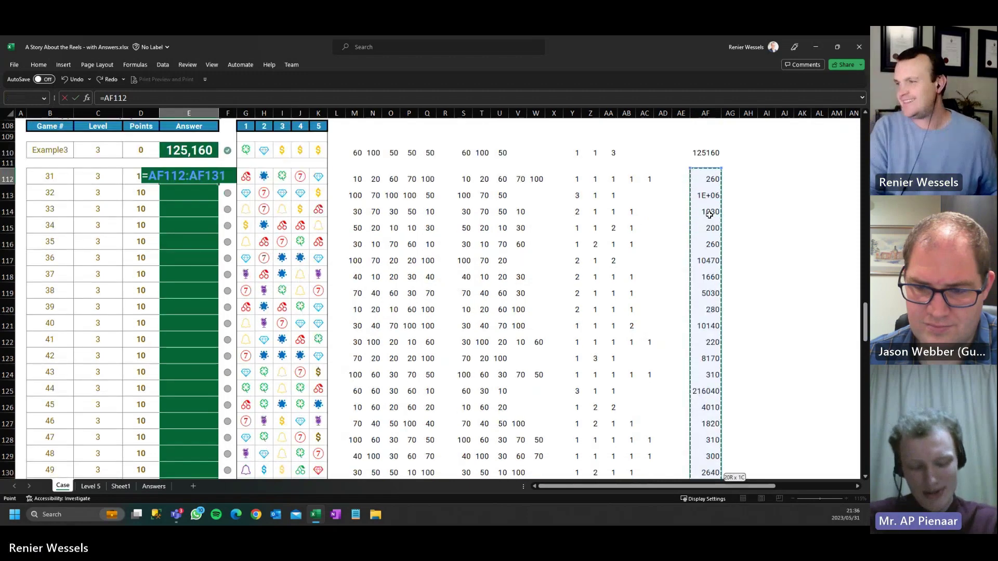
key(Return)
click(188, 235)
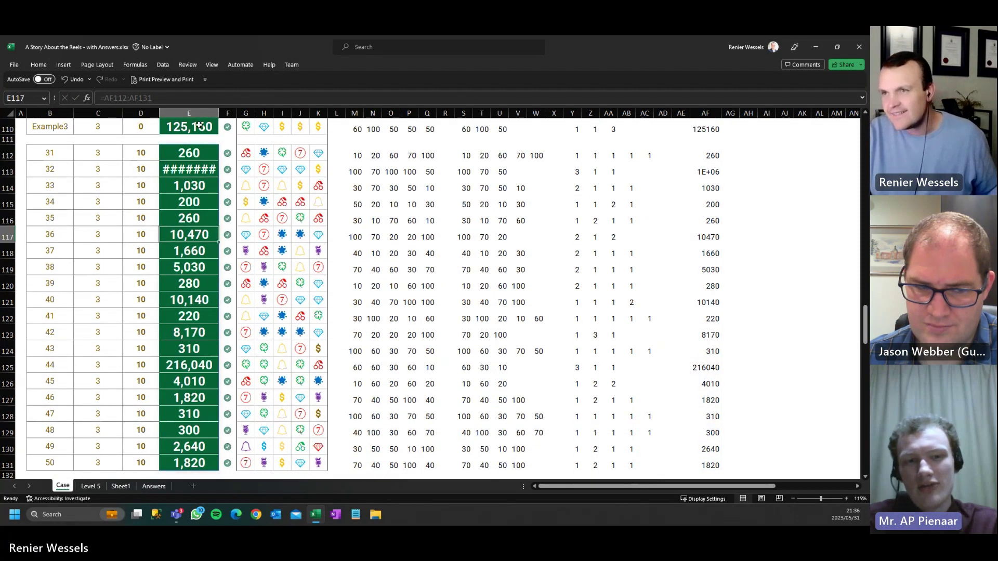
double_click(218, 113)
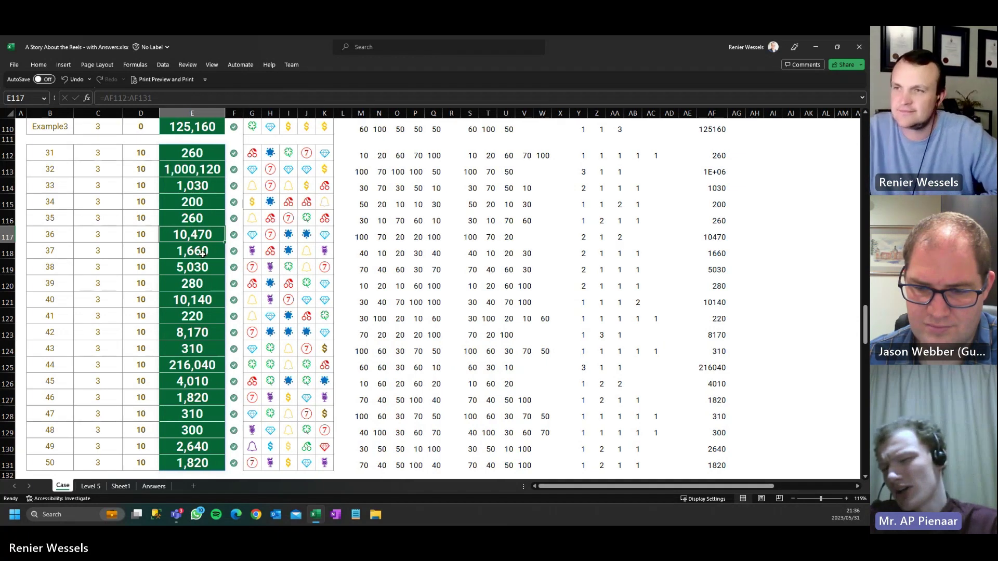
- Scroll down to confirm every game is correct and the Level Total reads 1,265,090
scroll(202, 257, down, 1)
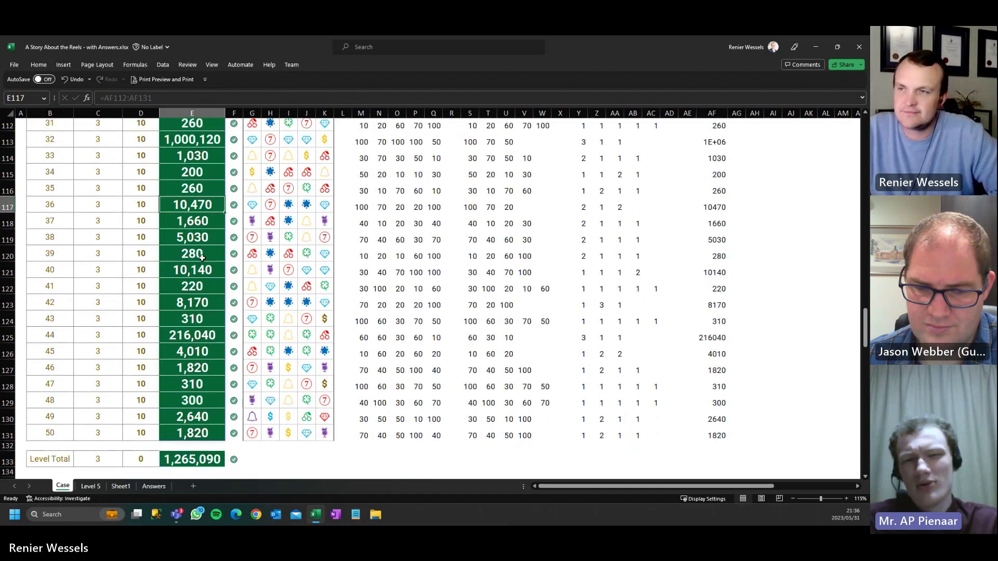
scroll(202, 258, up, 1)
scroll(203, 258, down, 4)
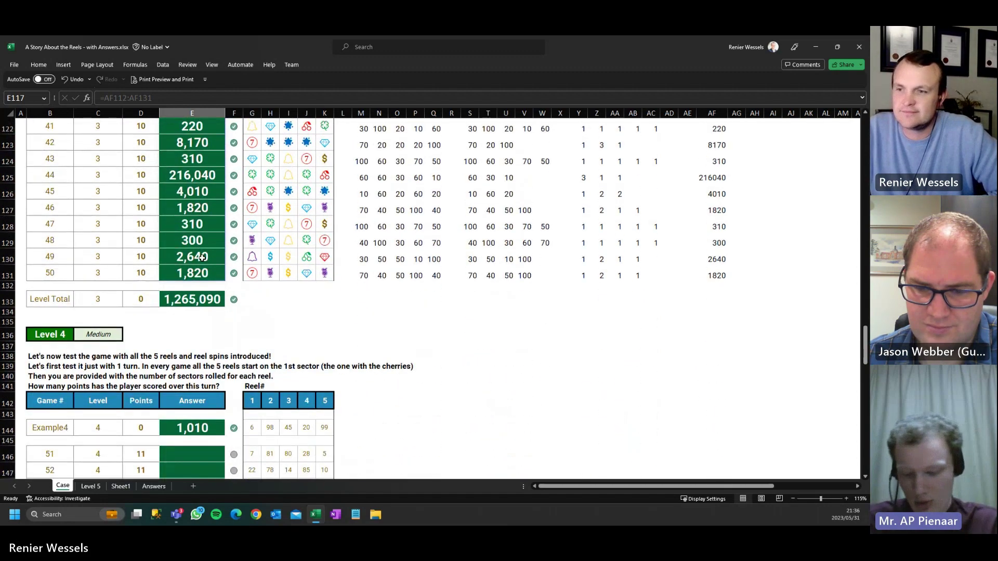
scroll(202, 258, down, 2)
scroll(202, 258, down, 2)
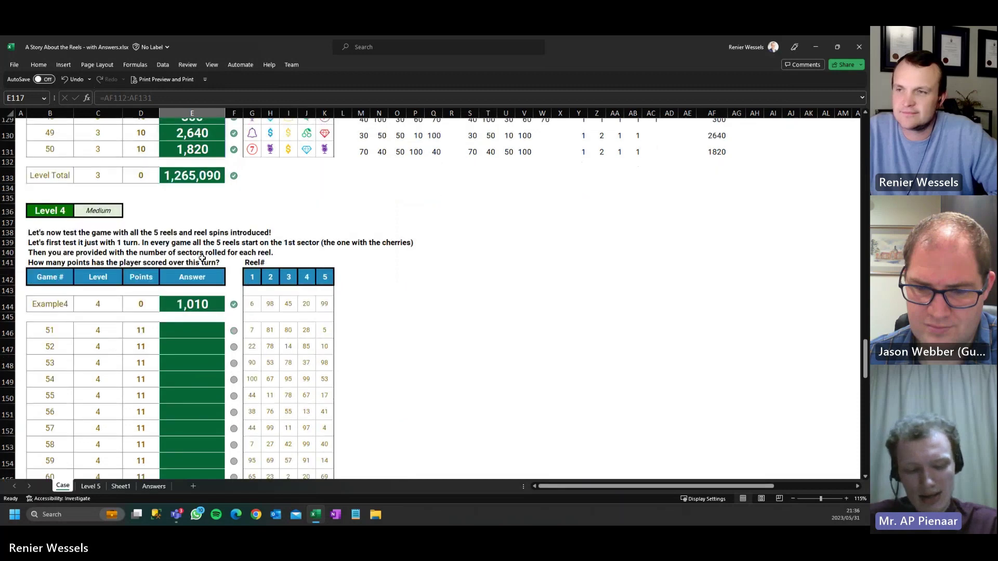
scroll(202, 258, down, 1)
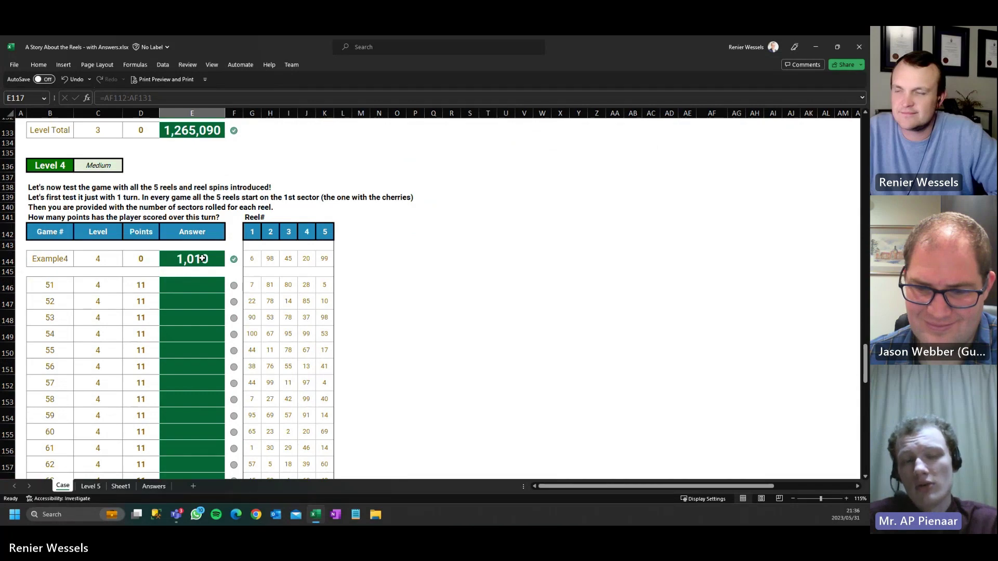
- Copy the Level 1 XLOOKUP reel formula from M53 and paste it into M144 beside Example4
scroll(202, 258, up, 20)
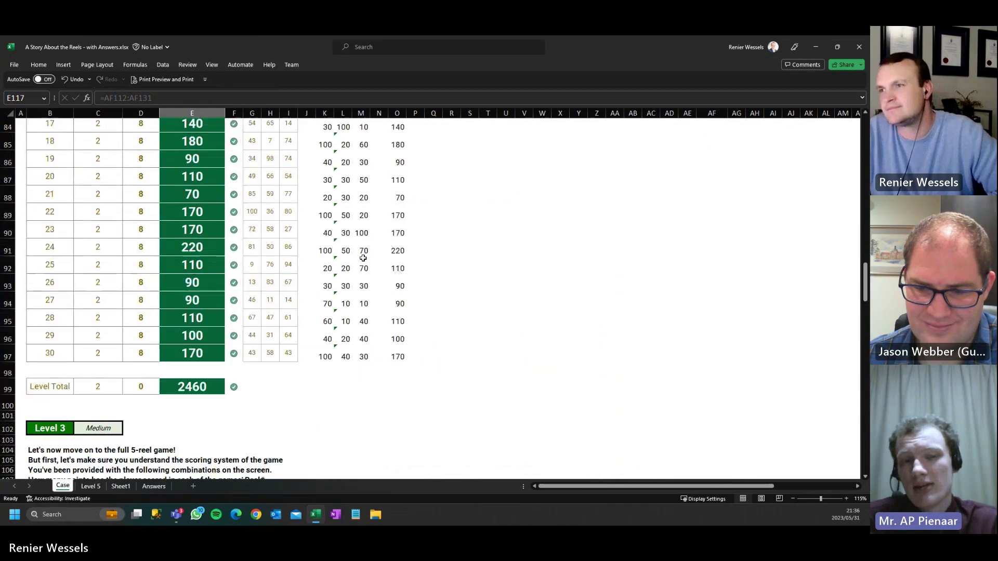
click(328, 199)
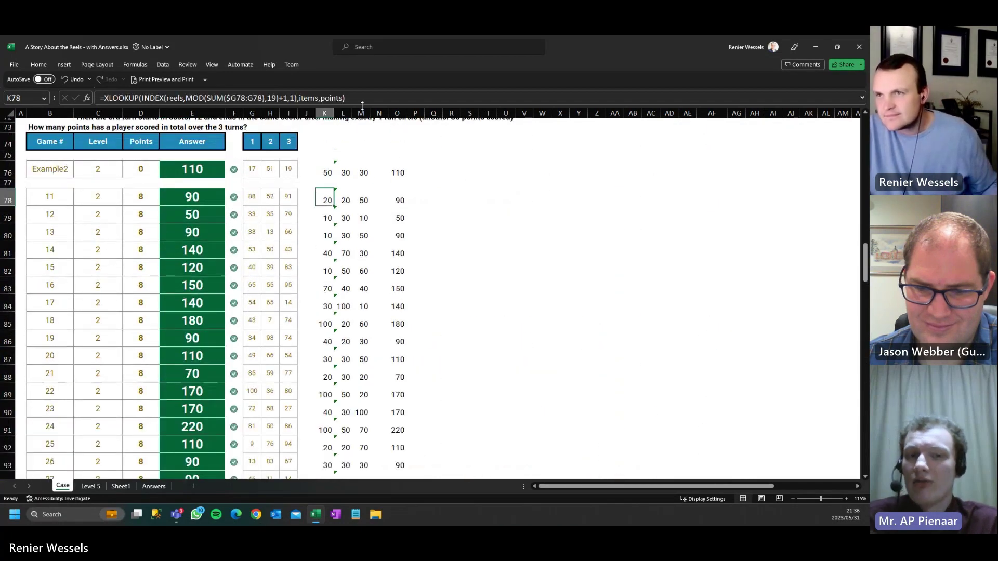
scroll(361, 234, up, 9)
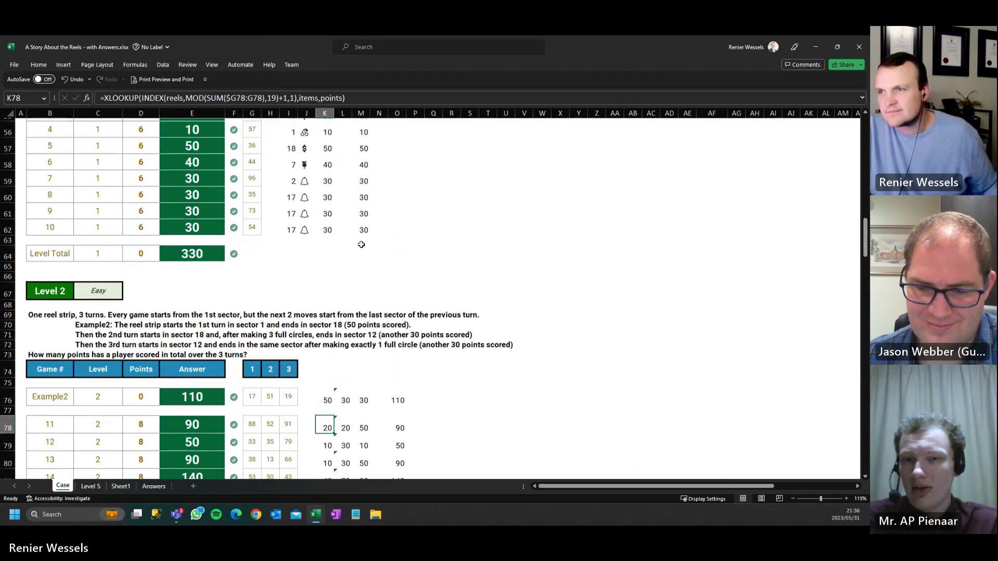
click(361, 214)
double_click(361, 214)
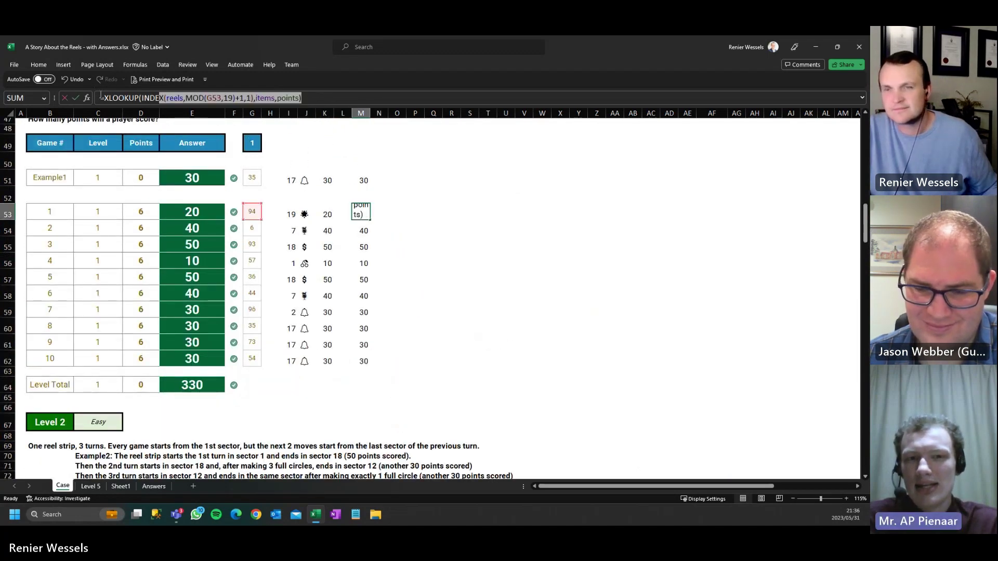
key(Return)
scroll(277, 355, down, 20)
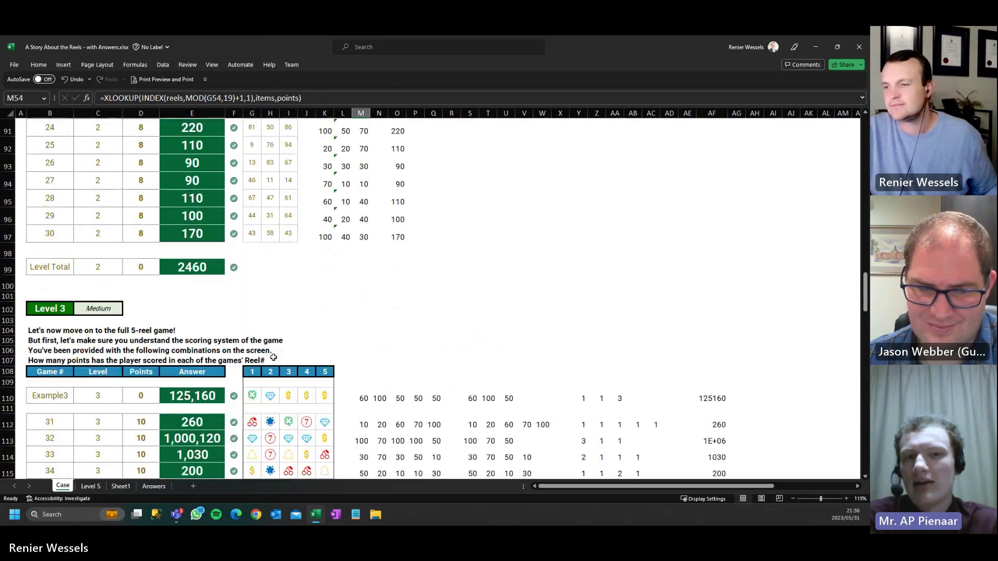
scroll(277, 355, down, 8)
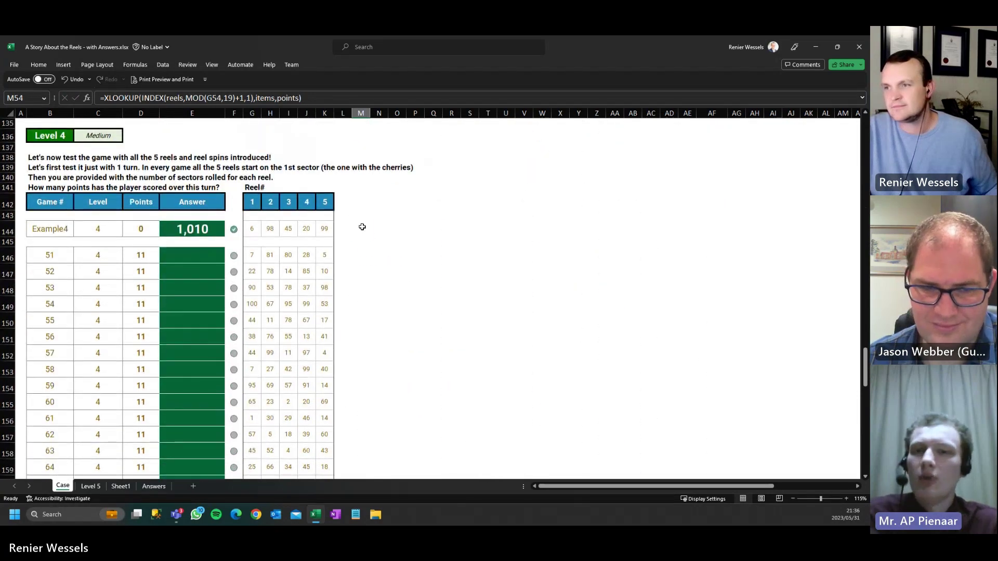
click(362, 227)
key(F2)
text(=XLOOKUP(INDEX(reels,MOD(G53,19)+1,1),items,points))
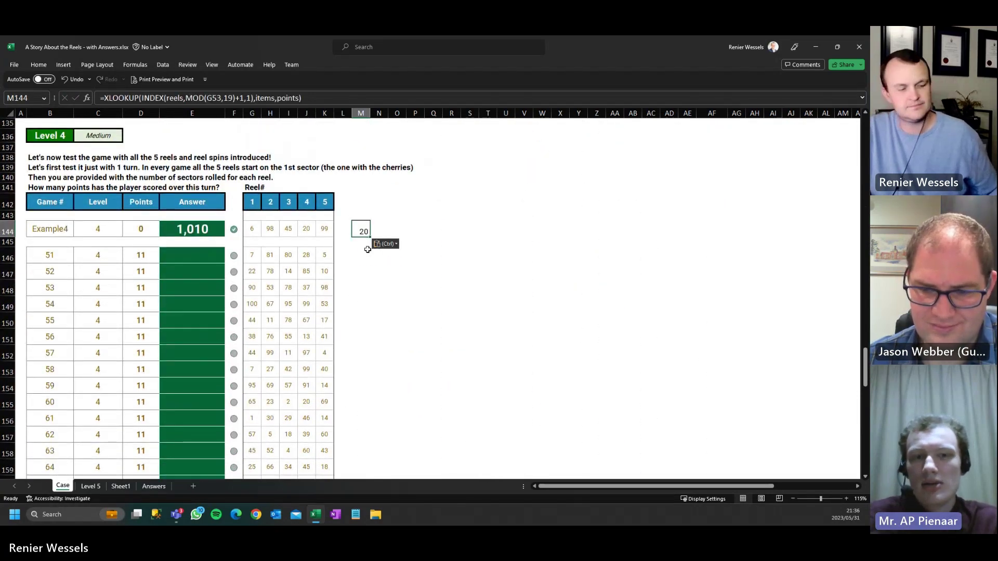
- Point M144's MOD reference at reel value G144 instead of G53
double_click(463, 232)
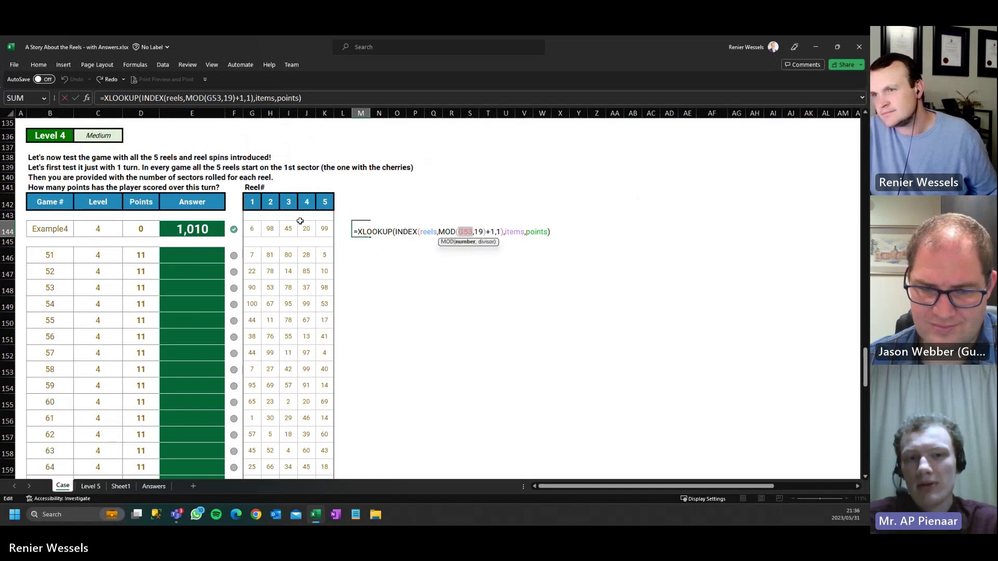
click(253, 229)
key(Return)
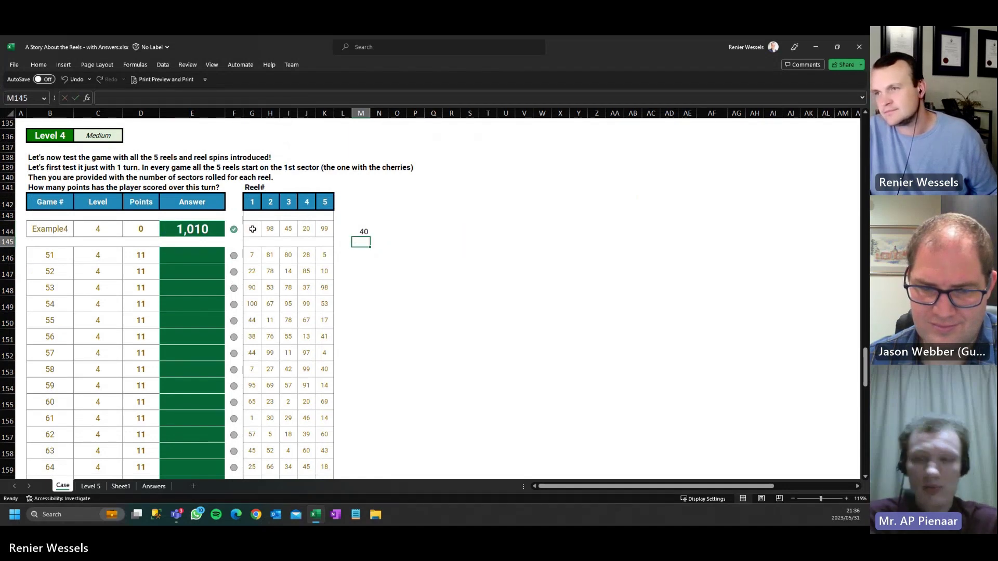
click(367, 232)
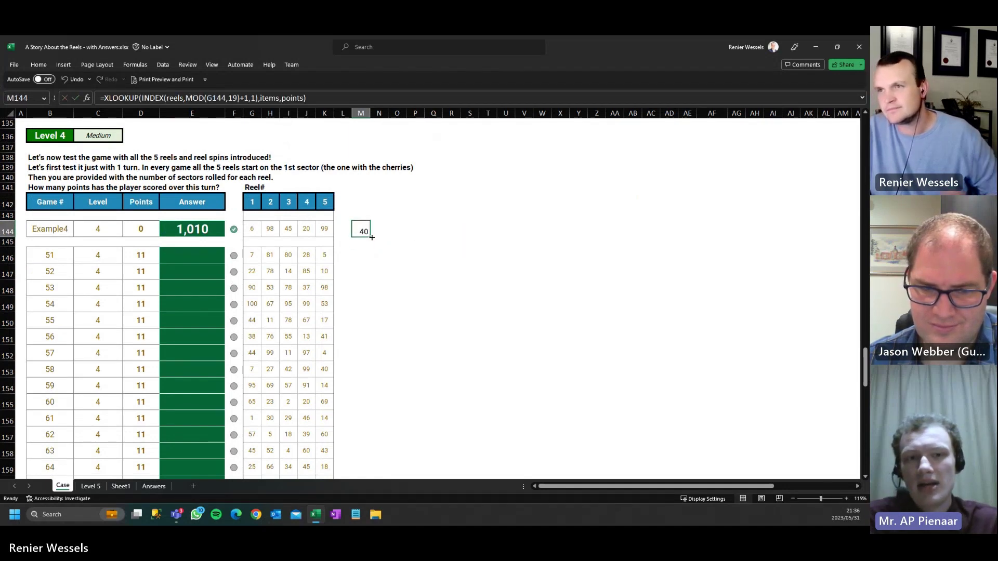
click(249, 201)
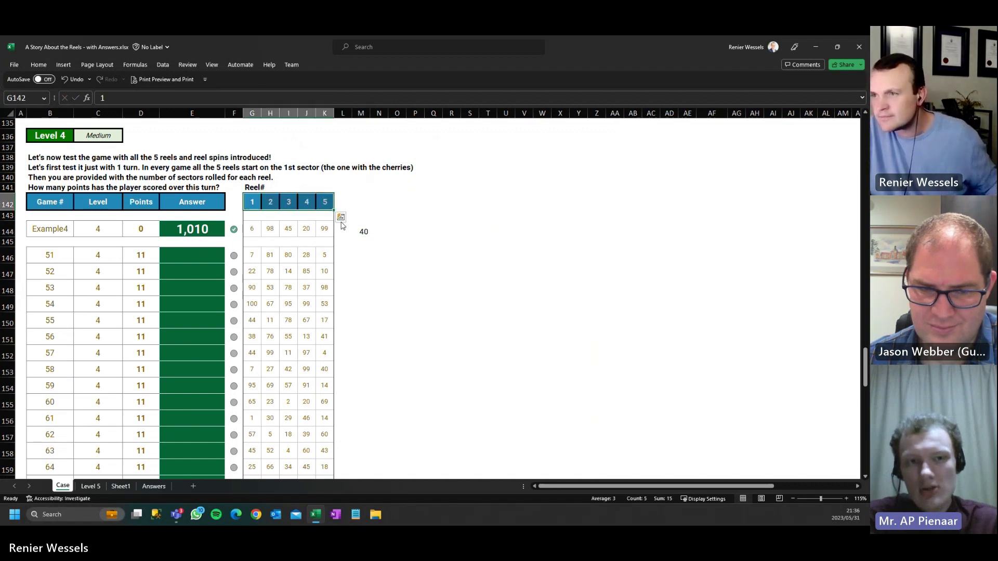
click(361, 228)
- Replace INDEX's fixed column 1 with G$142, so M144 shows Example4's first-reel points, 10
double_click(361, 228)
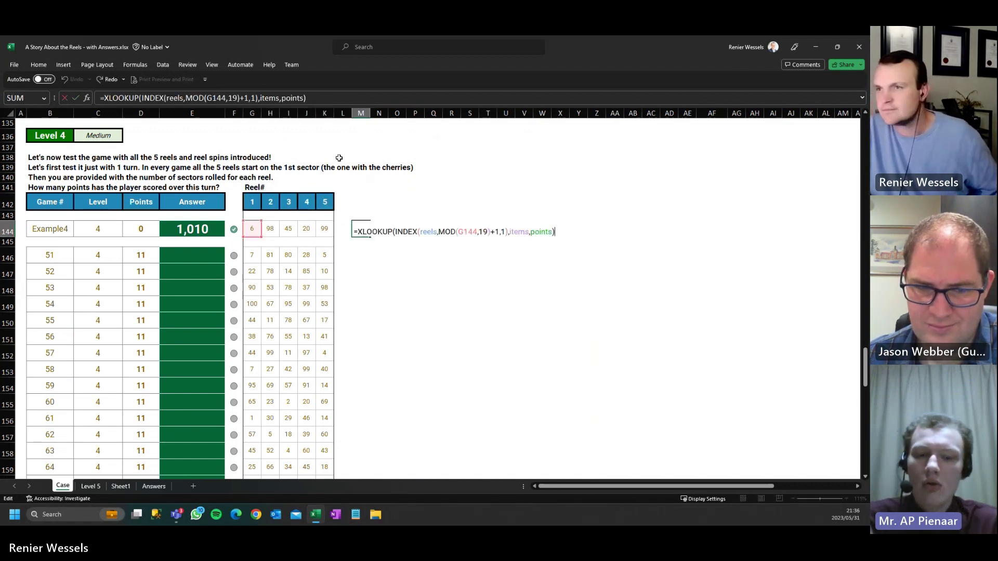
double_click(253, 98)
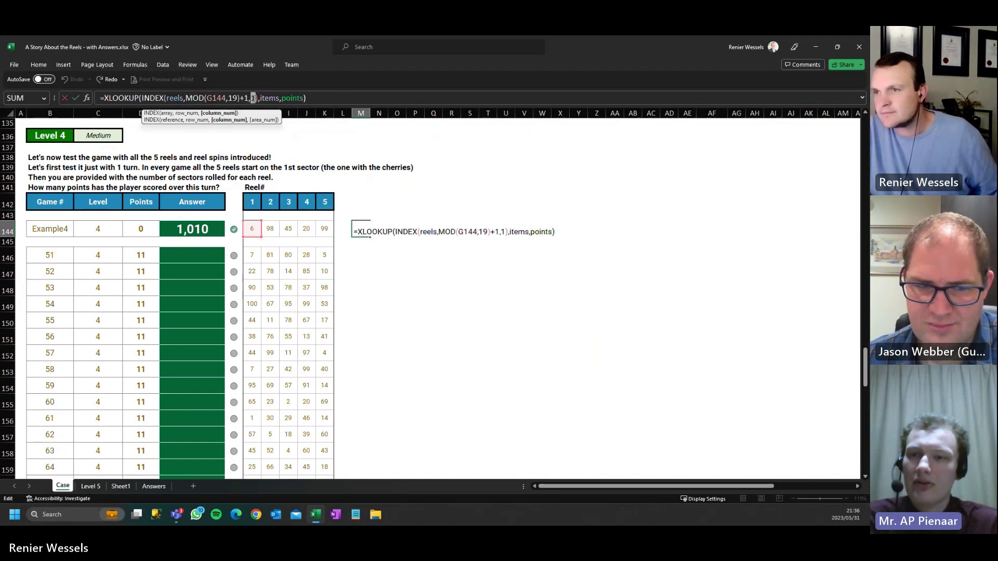
click(254, 201)
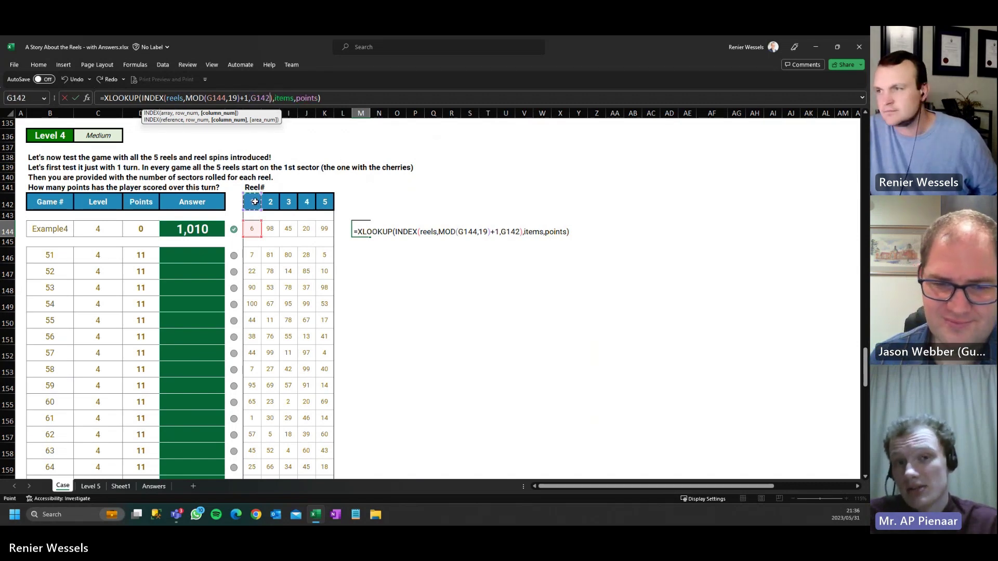
key(F4)
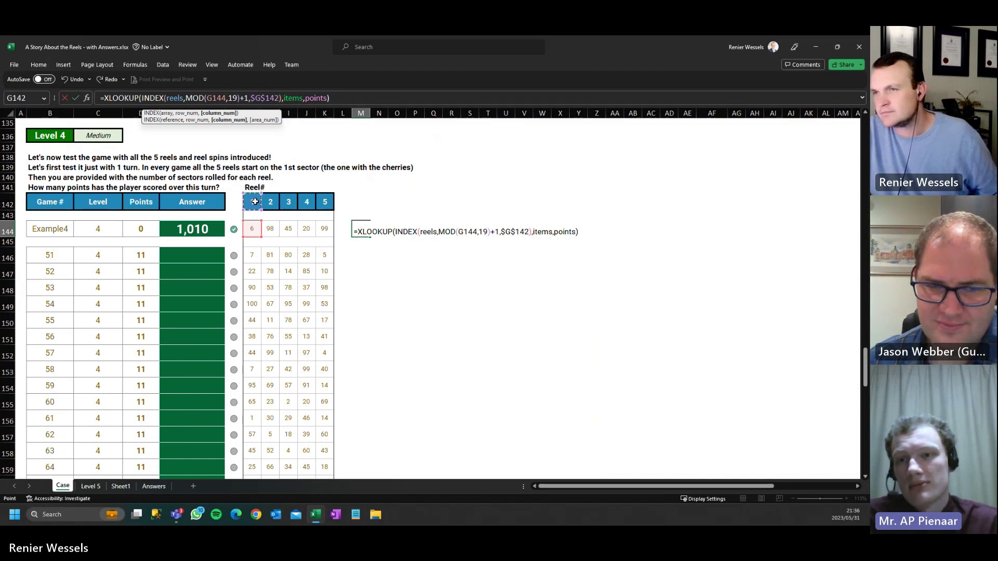
key(F4)
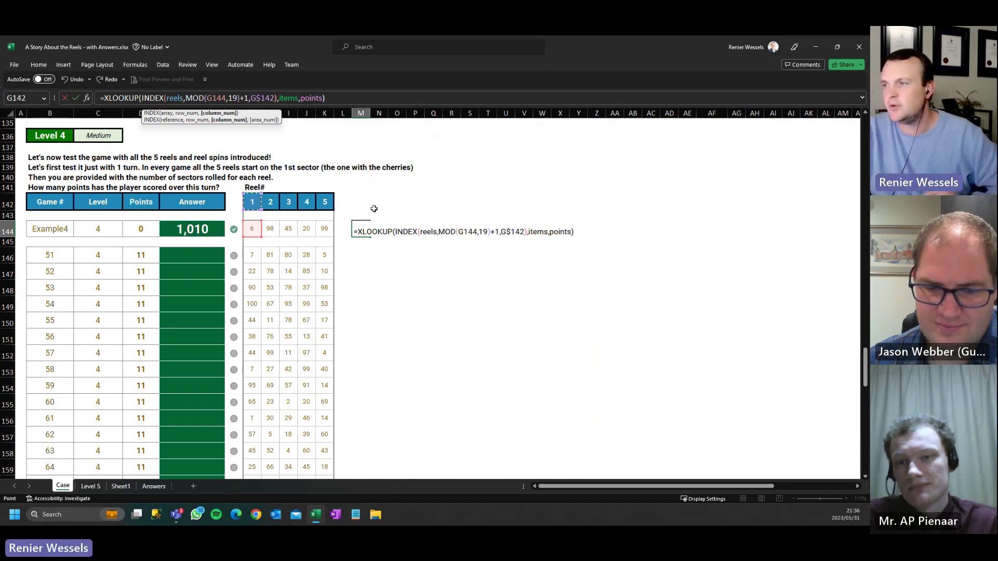
key(Return)
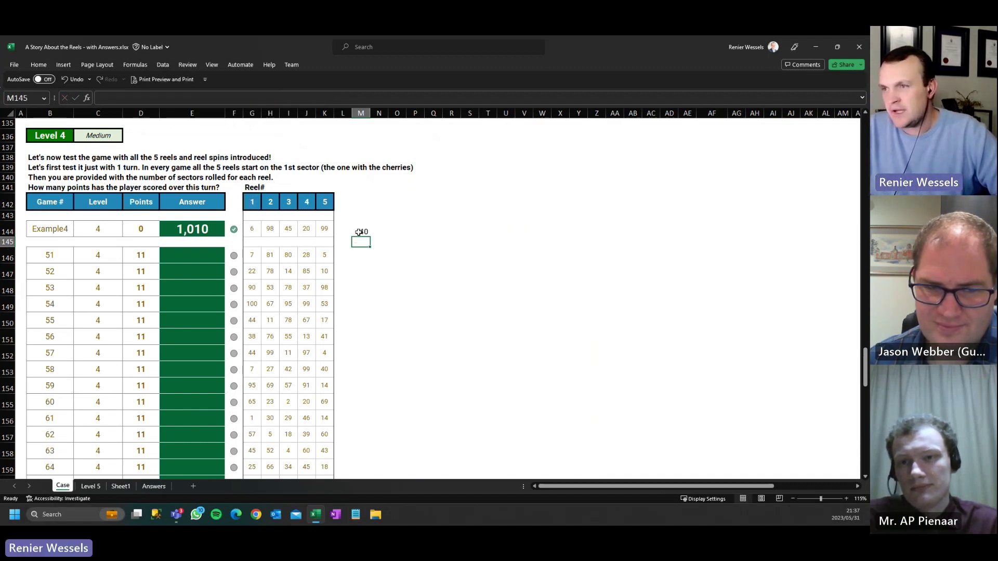
- Copy the M144 points formula across to column Q and down to row 165, then clear M145:Q145
click(359, 232)
drag(370, 237, 445, 238)
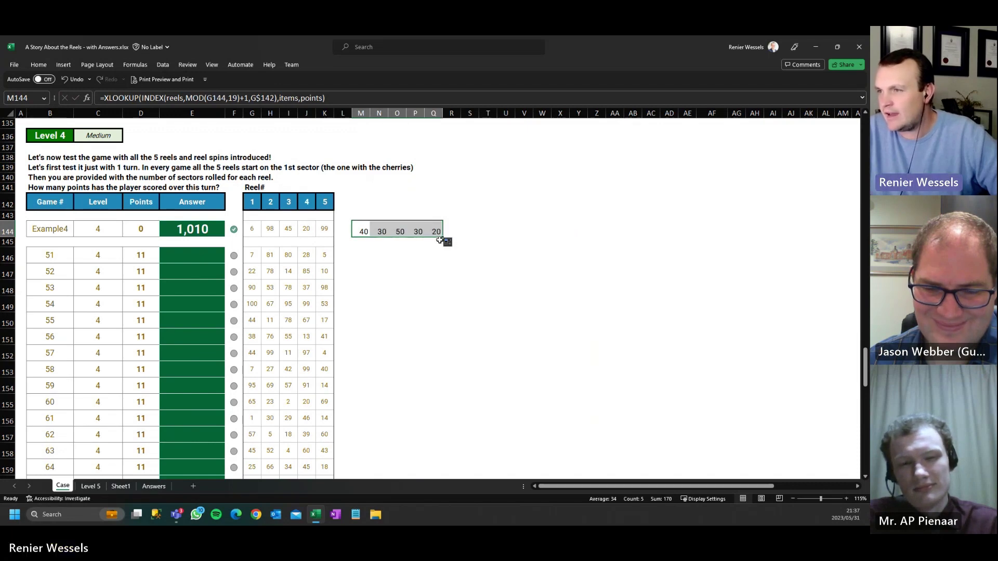
drag(442, 237, 419, 409)
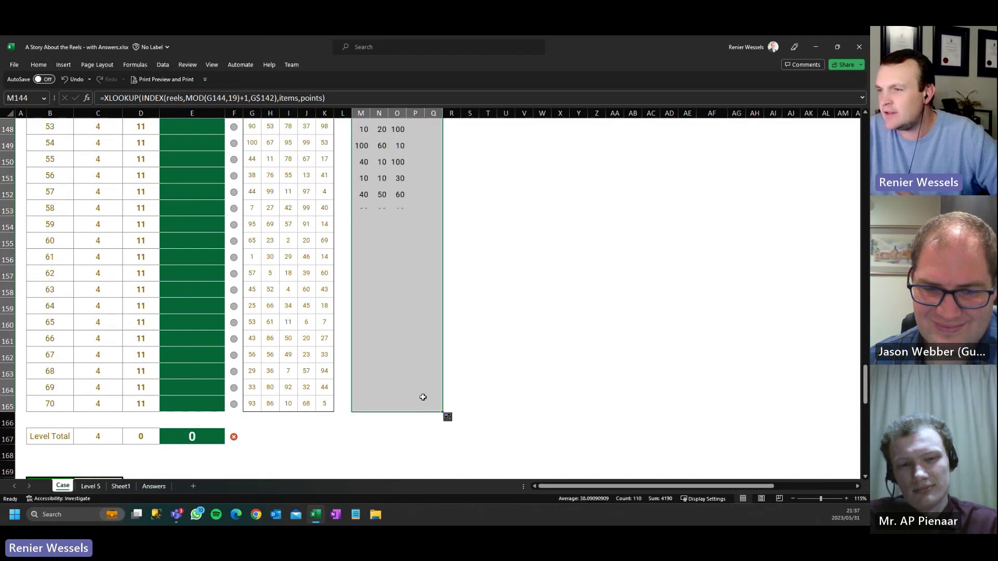
scroll(424, 396, up, 4)
scroll(423, 396, up, 1)
drag(364, 229, 433, 236)
key(Delete)
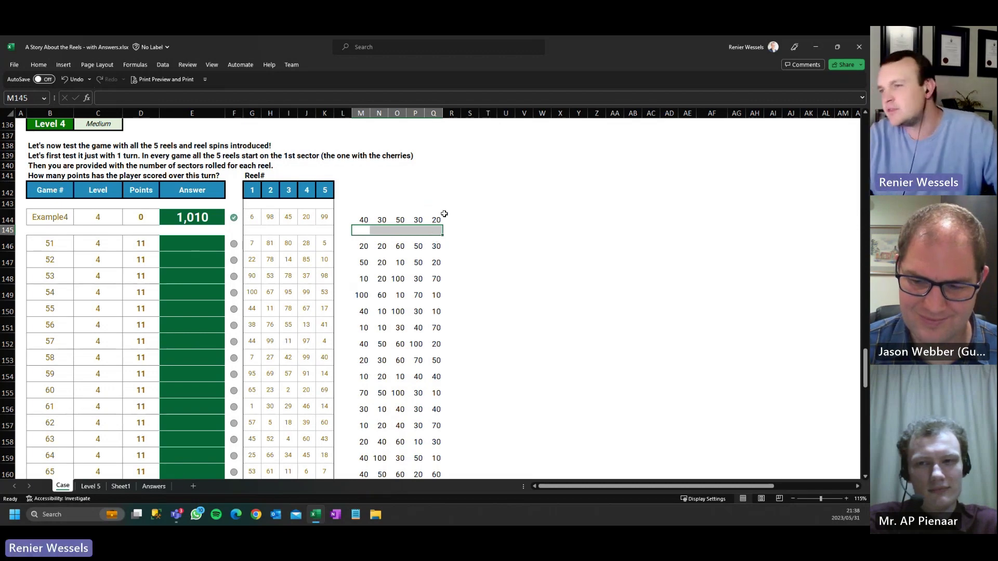
scroll(448, 244, down, 4)
scroll(450, 267, up, 2)
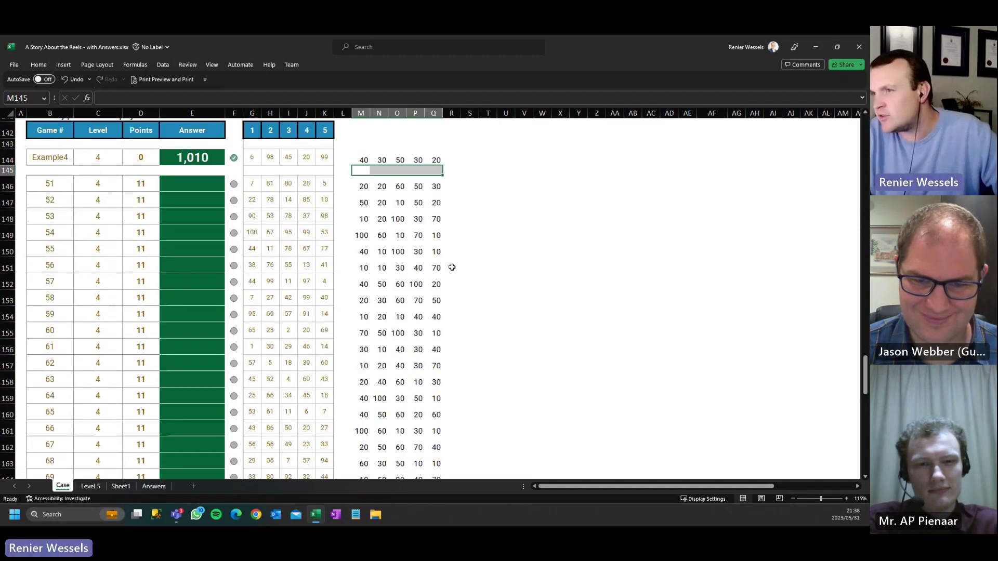
scroll(452, 267, up, 3)
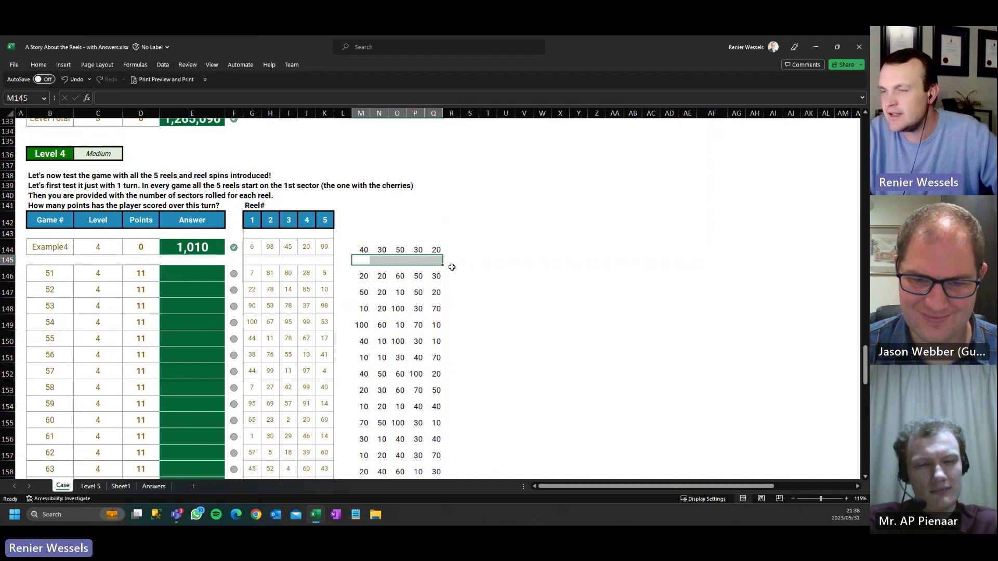
scroll(452, 268, down, 5)
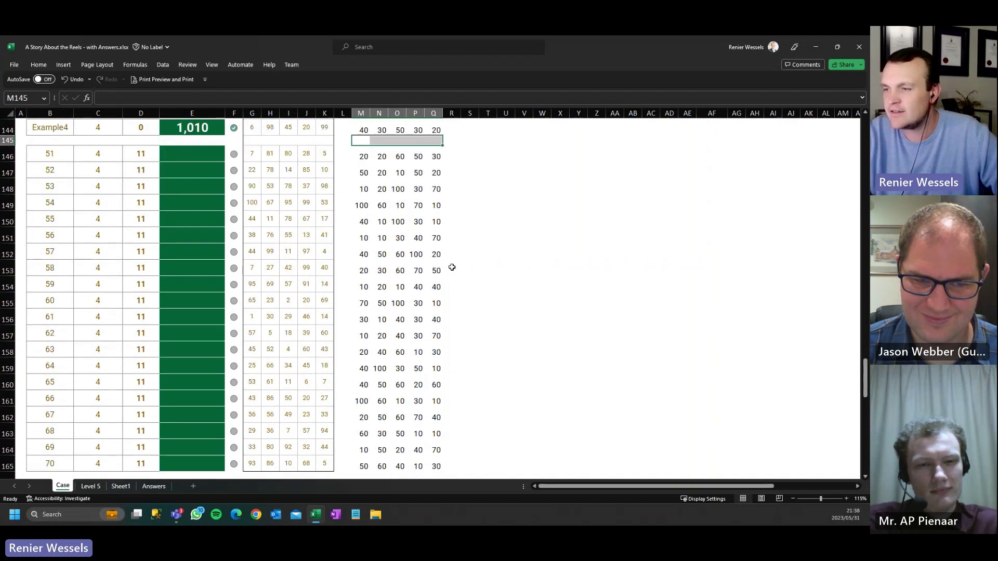
scroll(452, 267, up, 2)
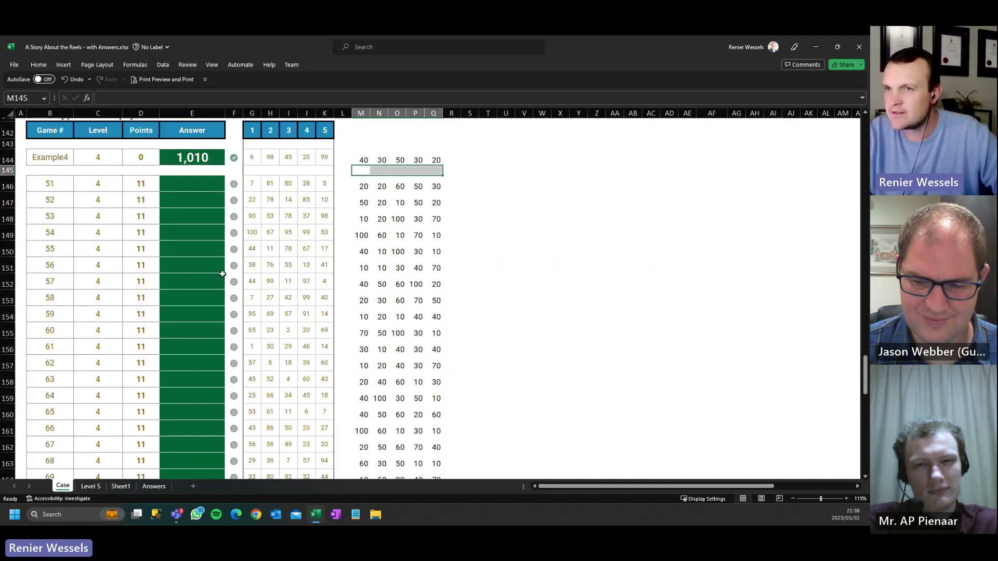
scroll(291, 275, up, 1)
scroll(171, 367, down, 2)
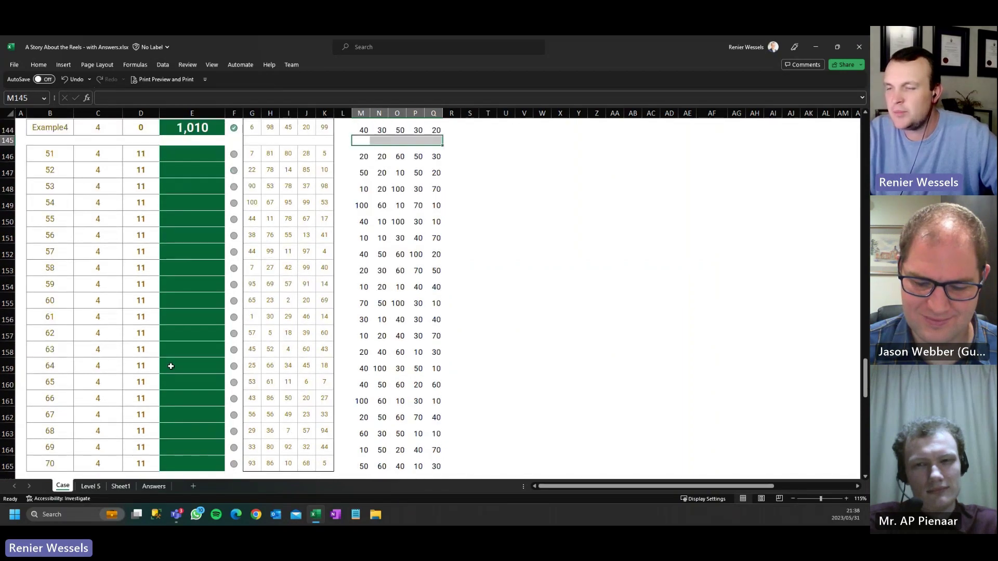
scroll(244, 339, up, 15)
scroll(243, 338, up, 15)
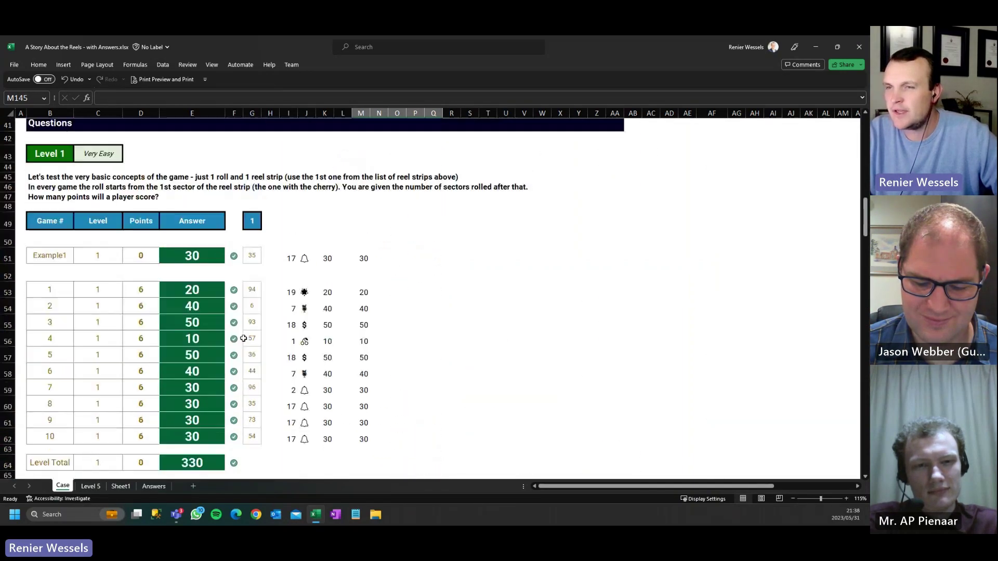
- Scroll up the Case sheet toward the Current Score of 420 and the Bonus questions
scroll(243, 338, up, 1)
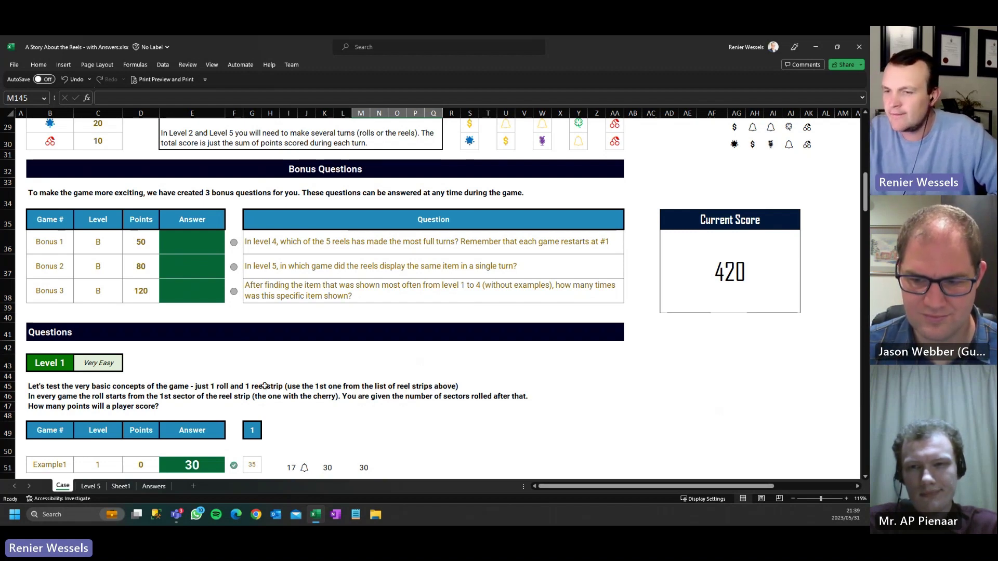
- Return to the Case sheet, scroll back to Level 3 and select S110:AF110
click(83, 486)
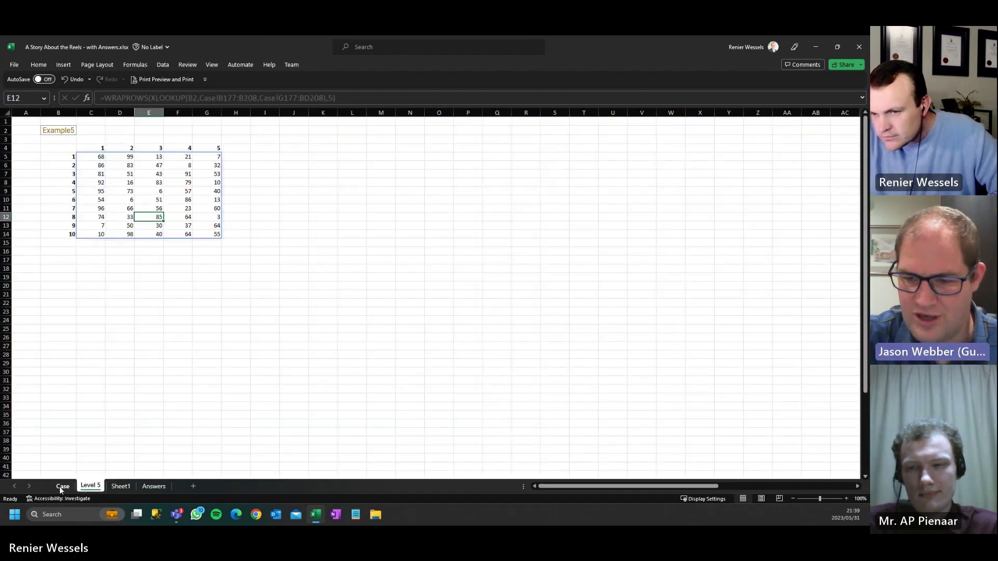
click(60, 487)
scroll(296, 391, down, 12)
scroll(296, 391, down, 20)
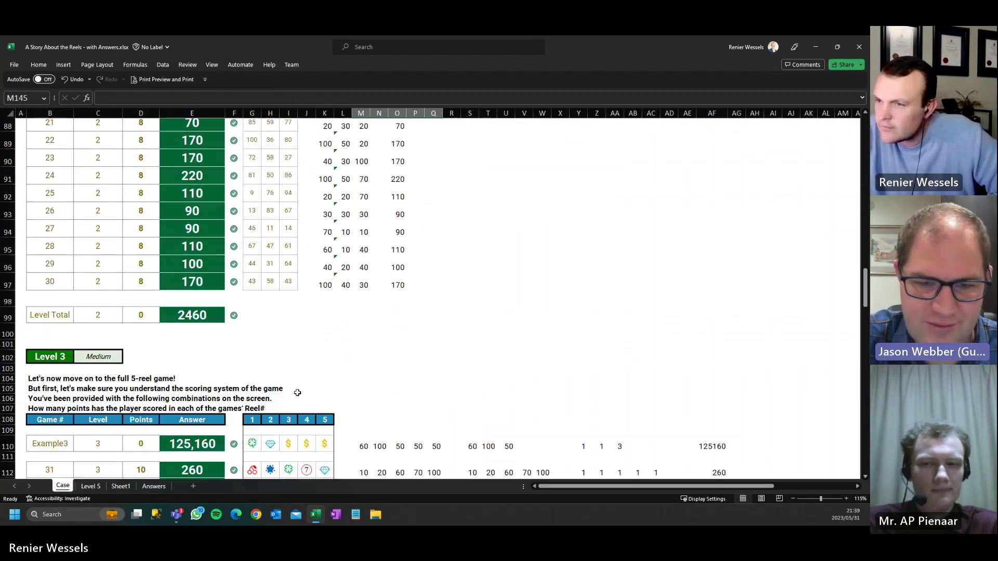
scroll(298, 393, down, 6)
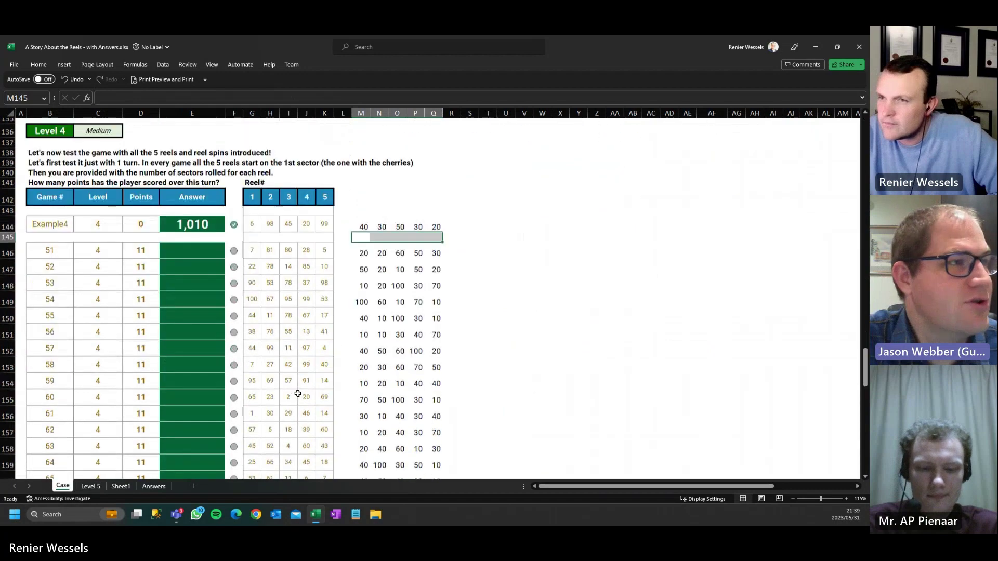
scroll(298, 394, down, 1)
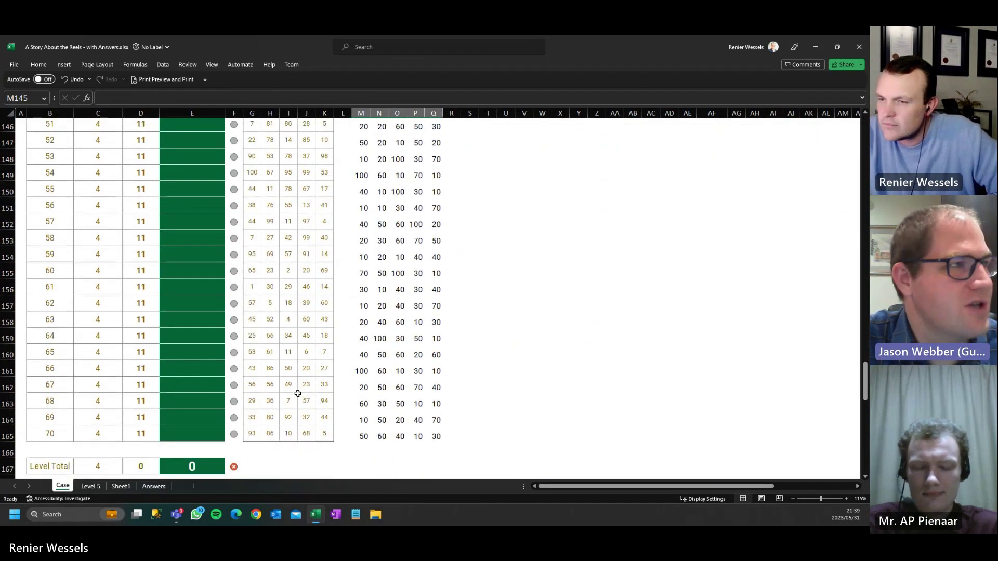
scroll(298, 394, up, 1)
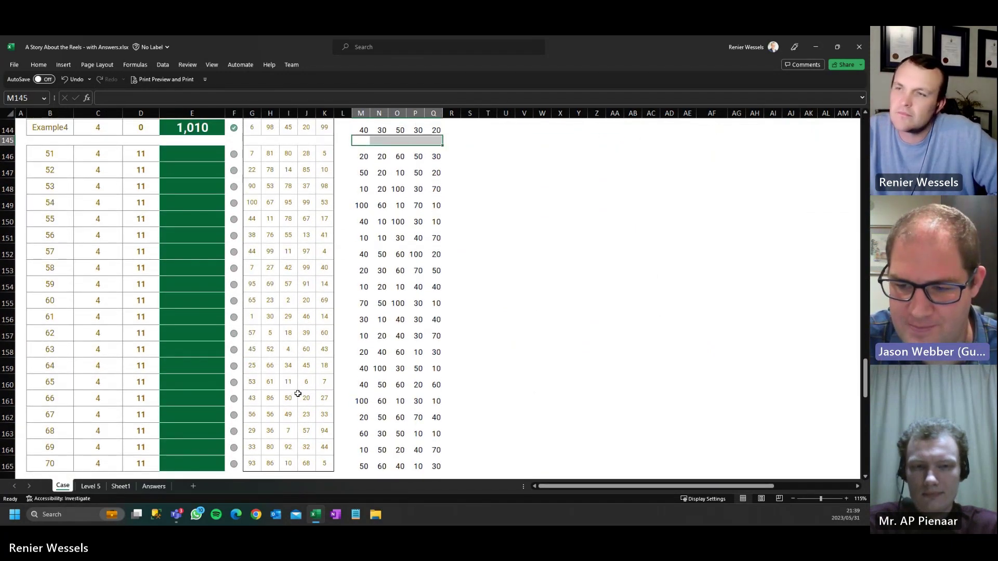
scroll(298, 394, up, 1)
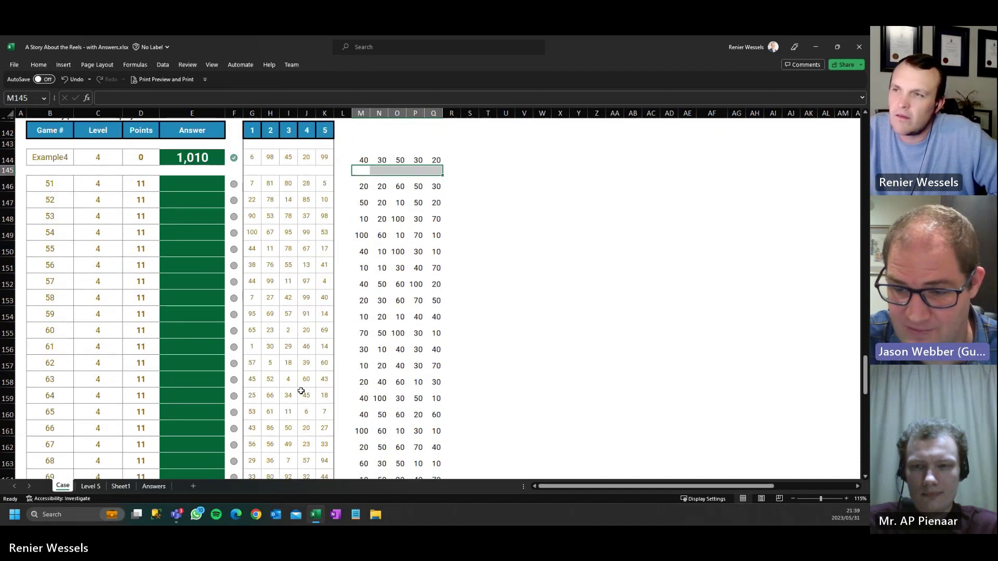
scroll(297, 394, up, 1)
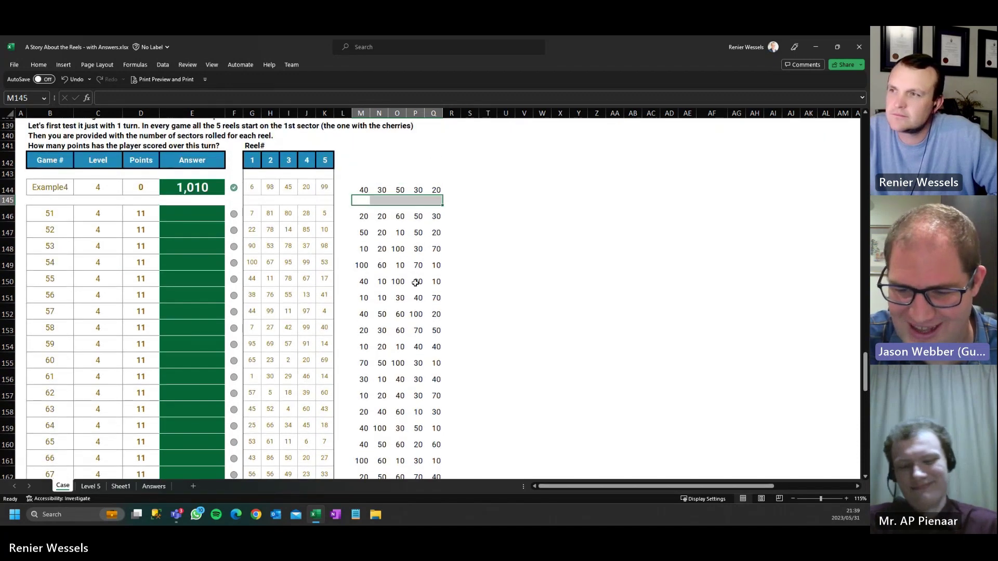
scroll(439, 335, up, 1)
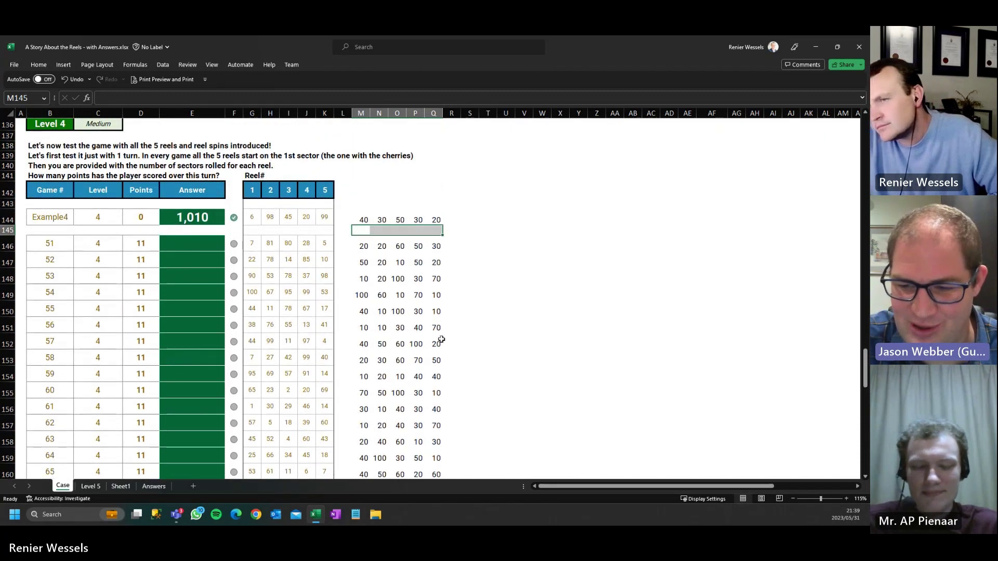
scroll(441, 340, up, 4)
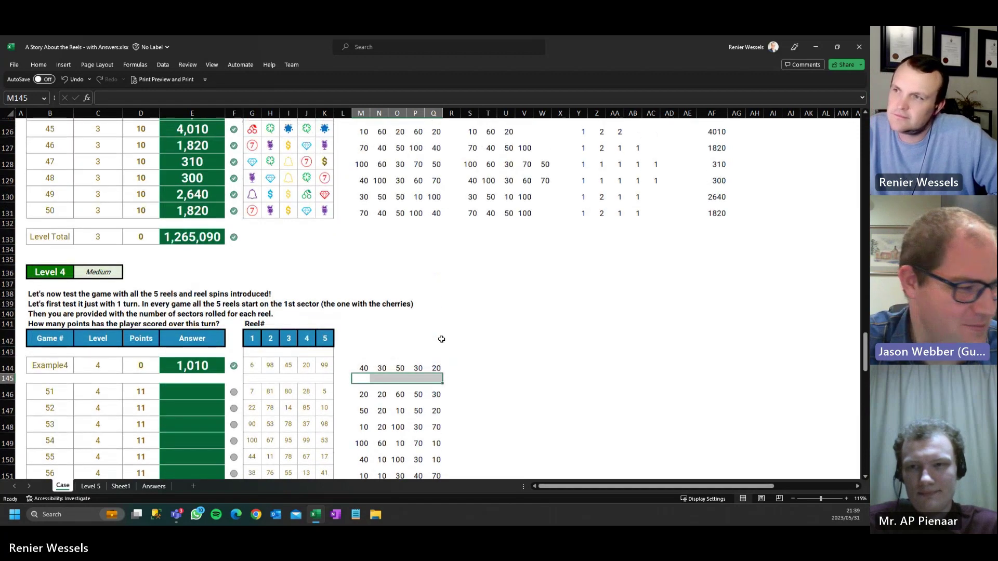
scroll(441, 340, up, 1)
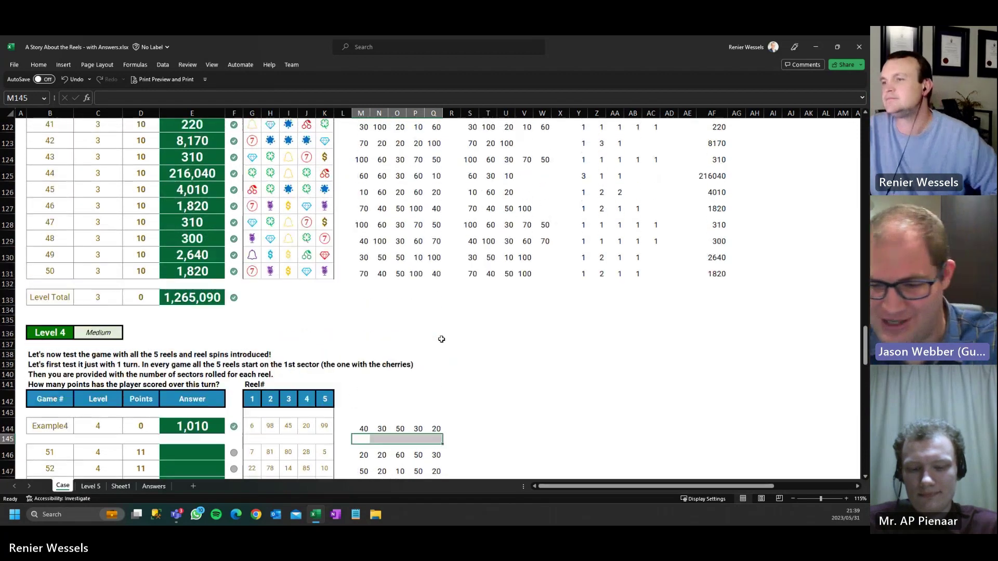
scroll(442, 339, up, 2)
scroll(473, 176, up, 3)
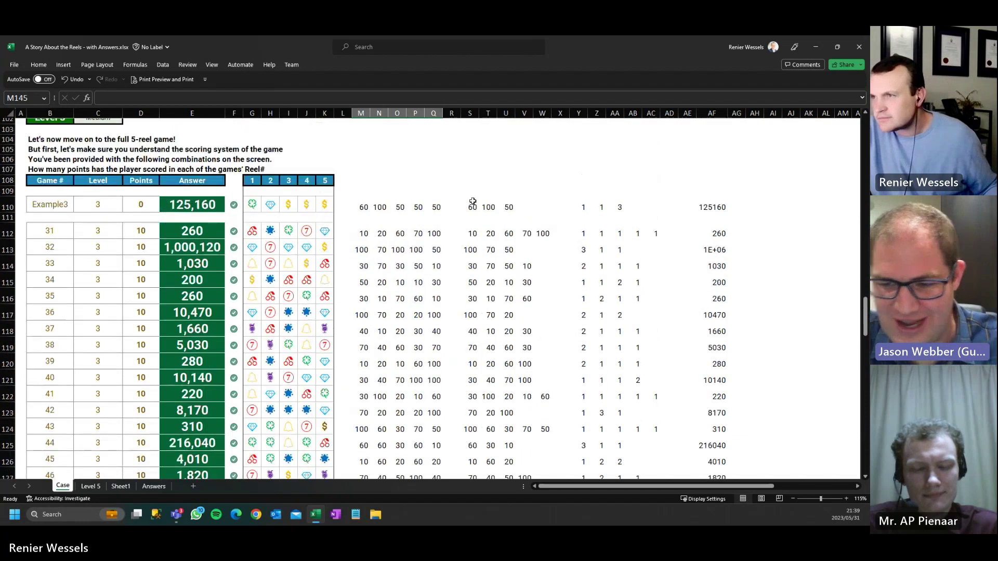
drag(471, 208, 725, 212)
- Copy the Level 3 UNIQUE formula into T144
key(ctrl+c)
scroll(561, 311, down, 3)
scroll(560, 311, down, 6)
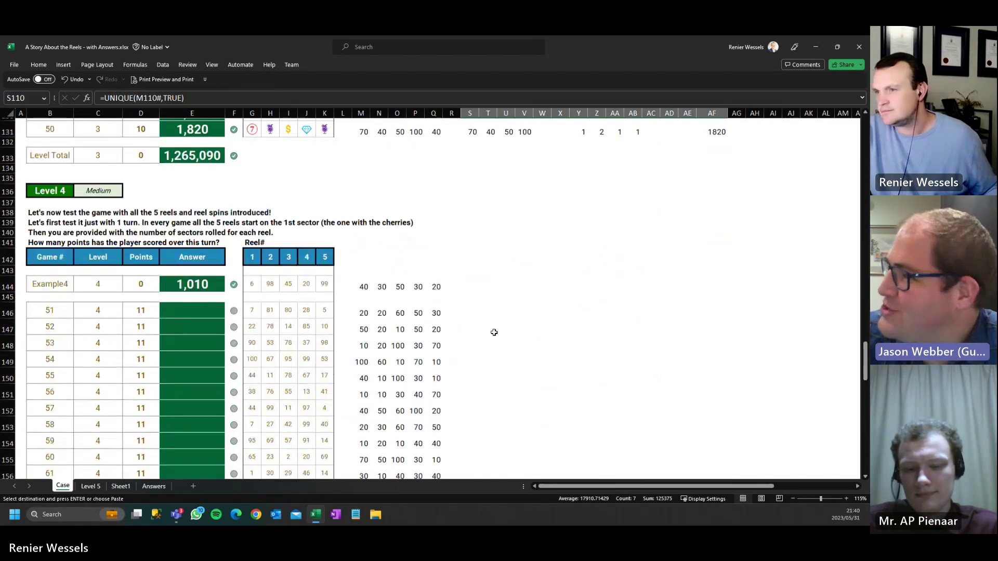
click(486, 281)
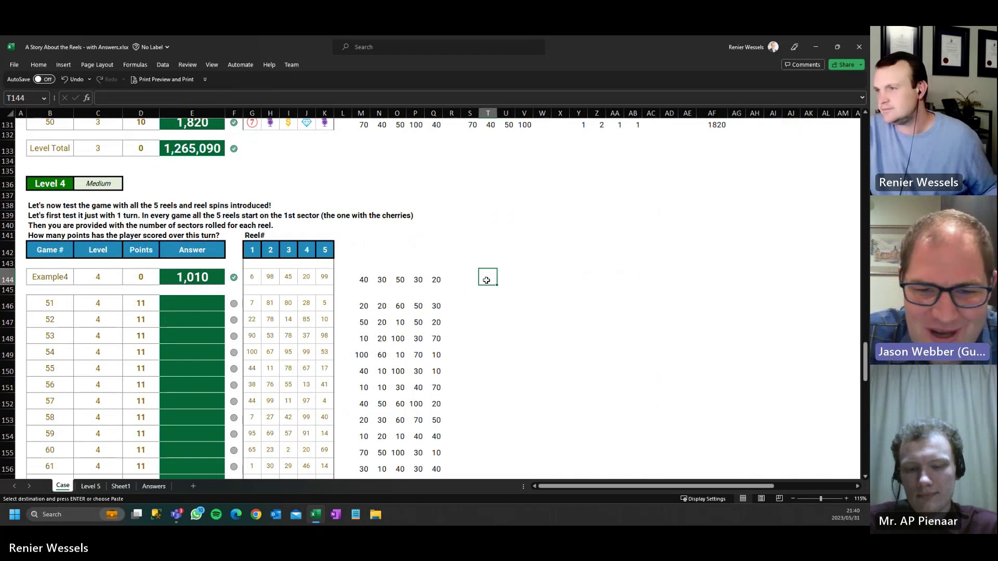
key(ctrl+v)
click(494, 304)
click(491, 280)
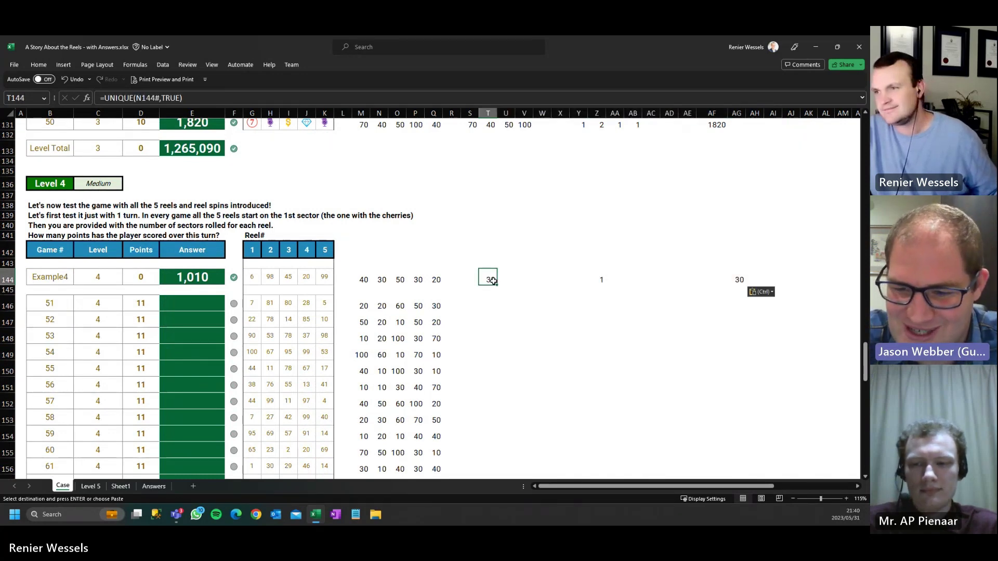
- Repoint T144's UNIQUE formula at the row's points in M144:Q144
double_click(492, 281)
click(364, 277)
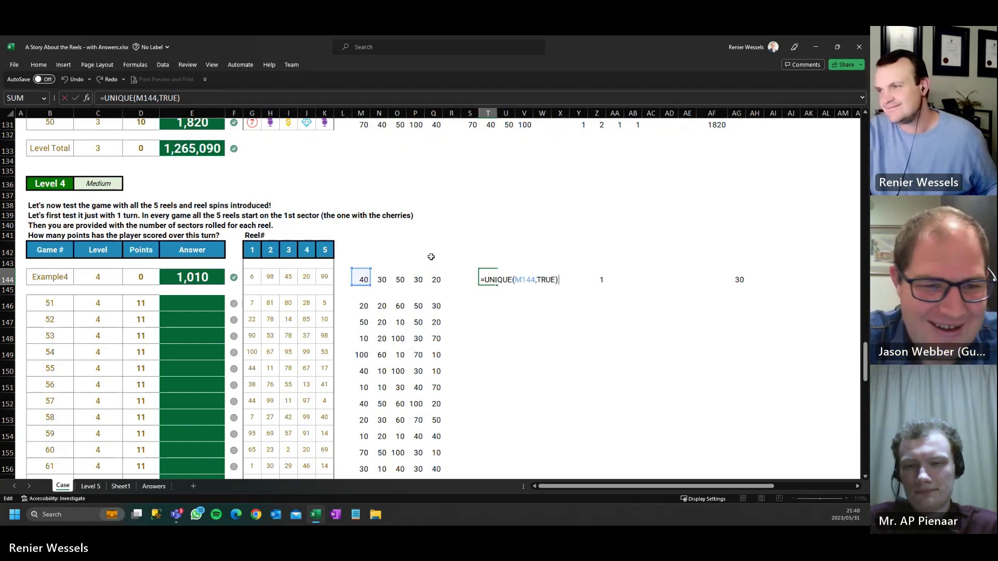
double_click(524, 280)
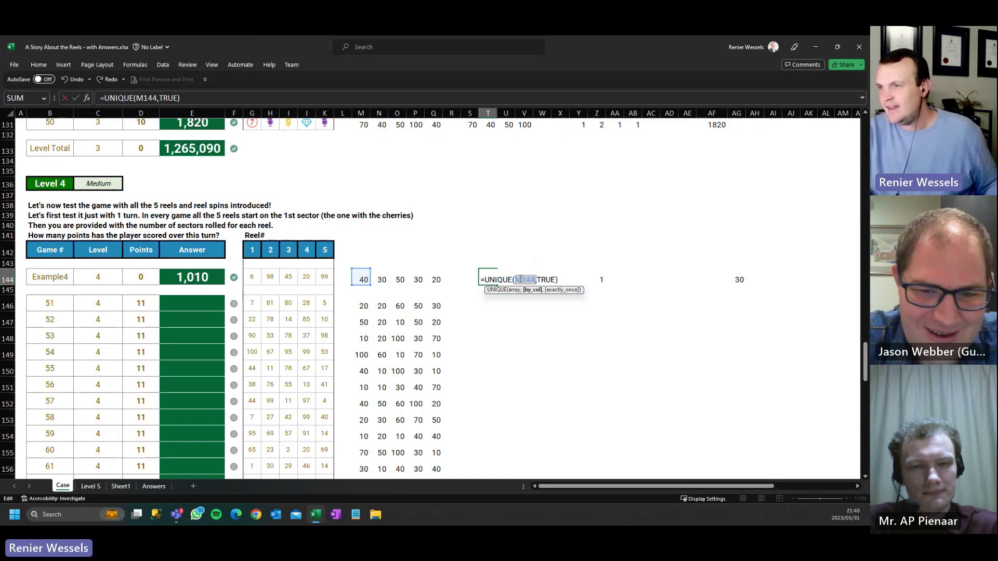
click(398, 280)
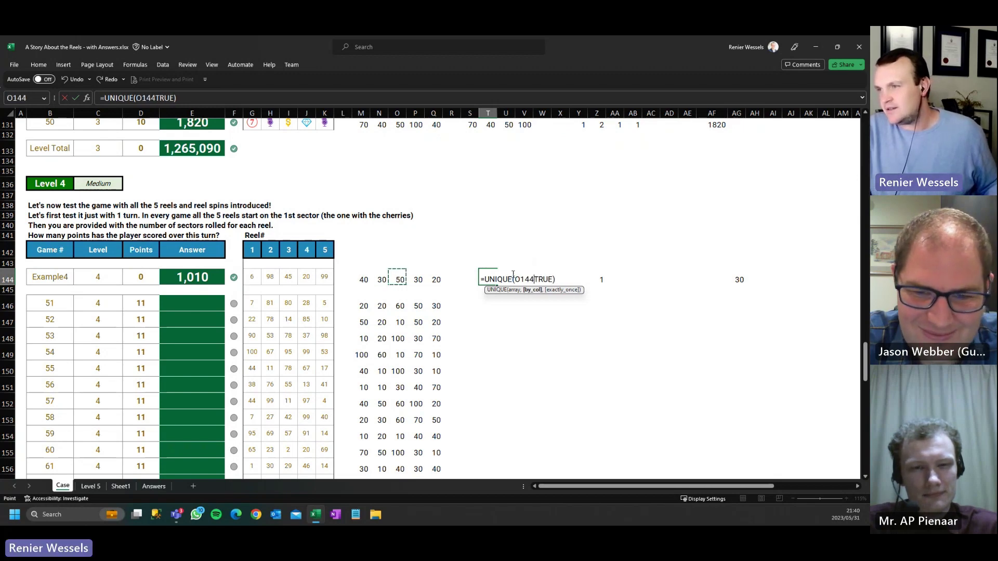
drag(359, 279, 433, 277)
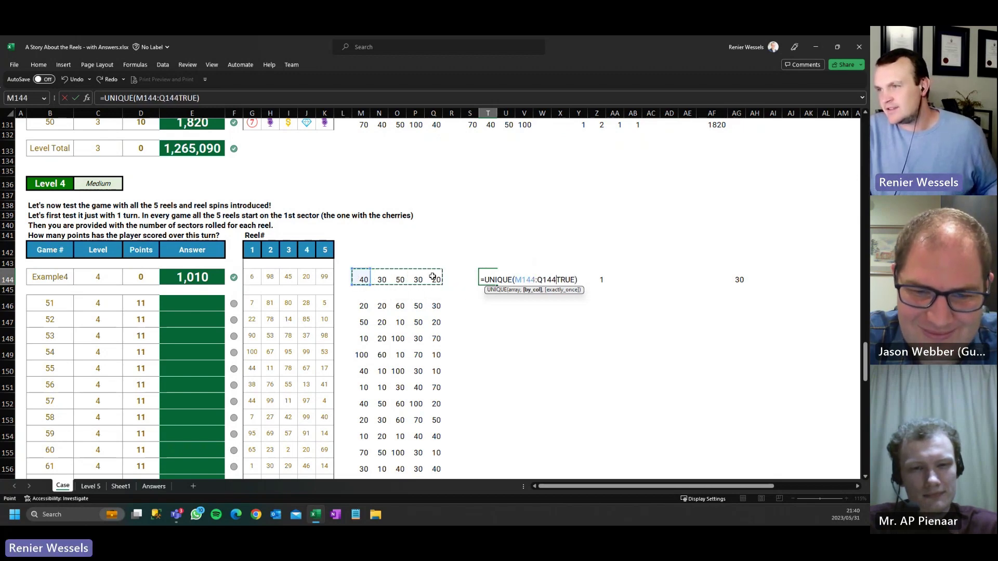
text(,)
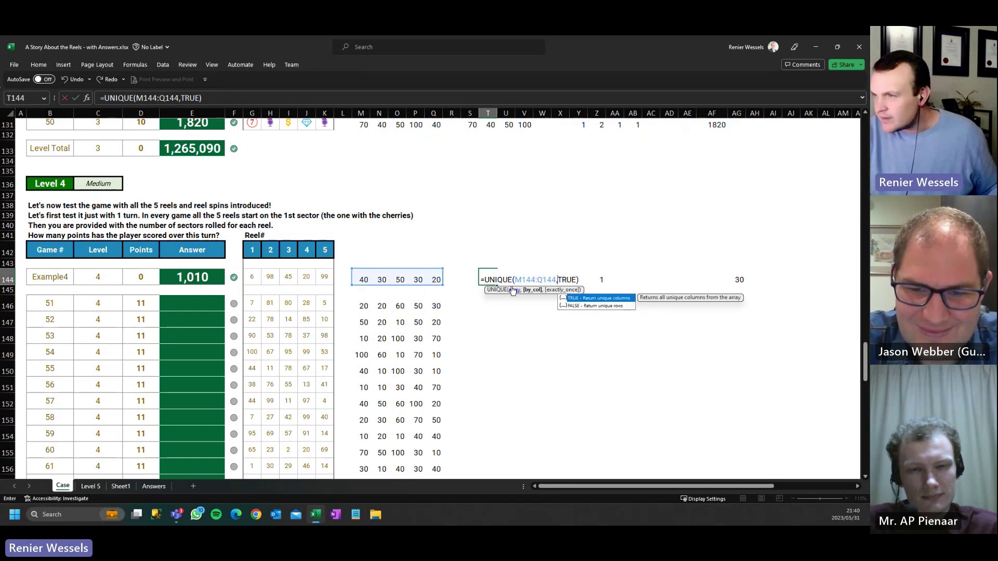
key(Return)
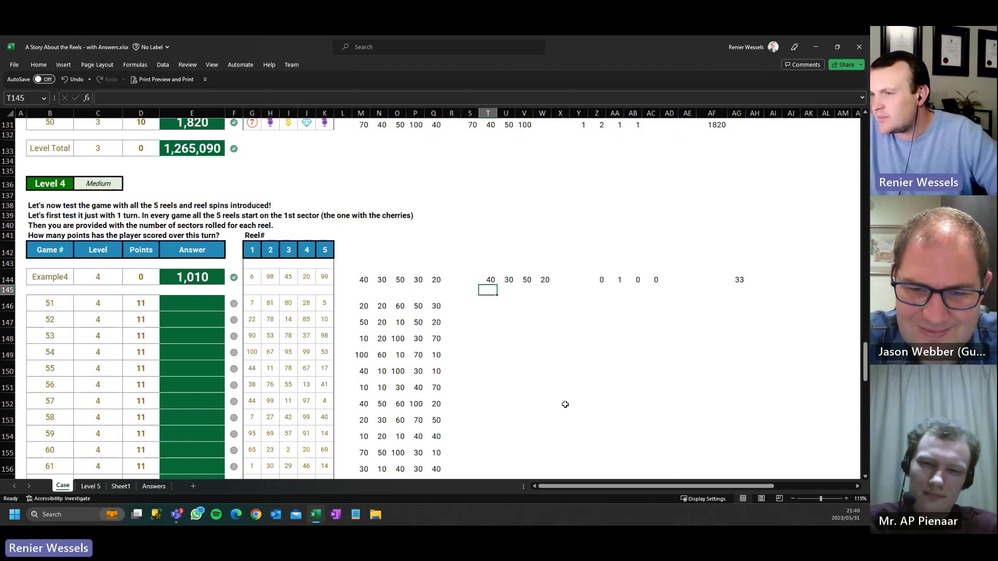
- Change the COUNTIF in Z144 to count over M144:Q144 instead of N144#
click(598, 279)
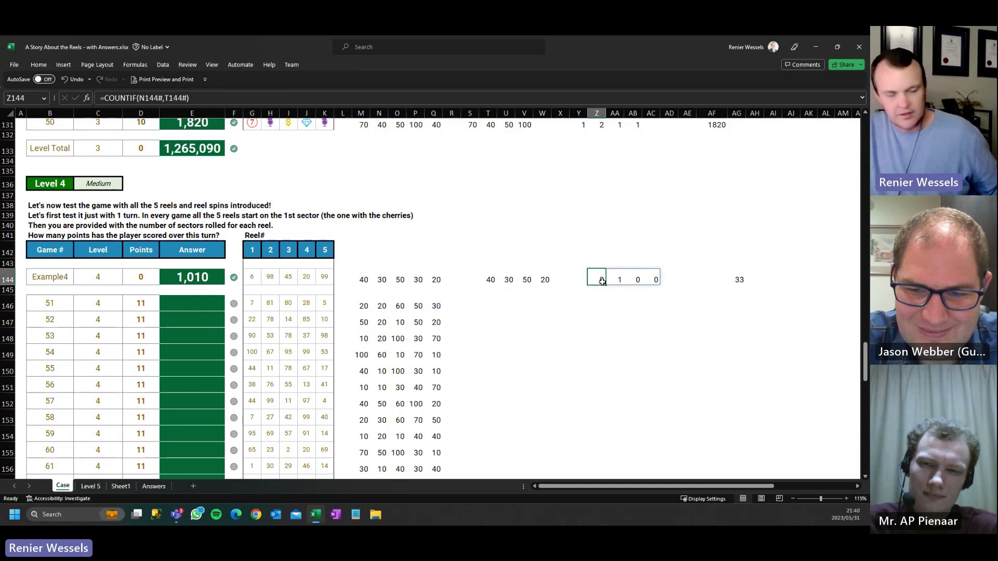
key(F2)
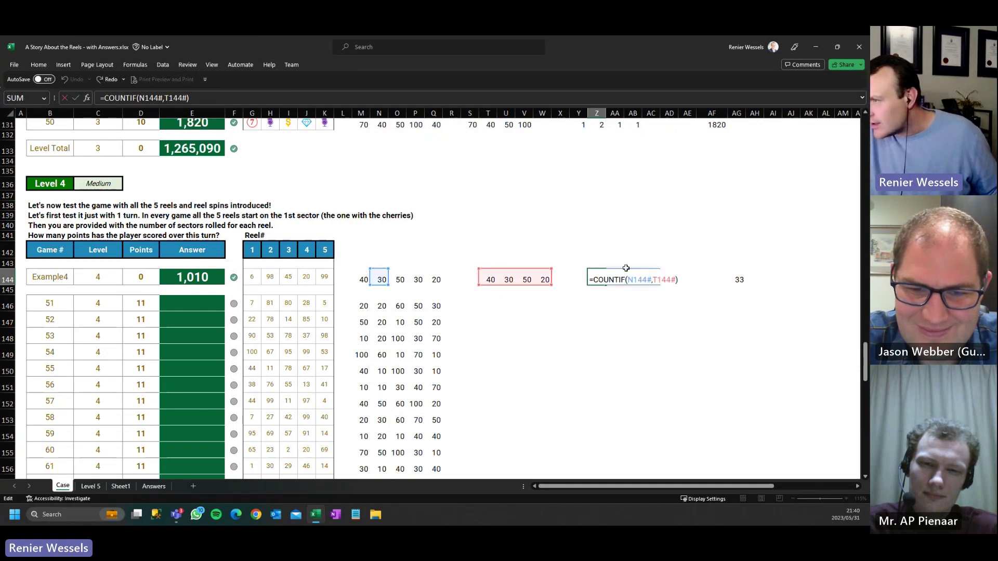
double_click(640, 280)
drag(363, 280, 434, 279)
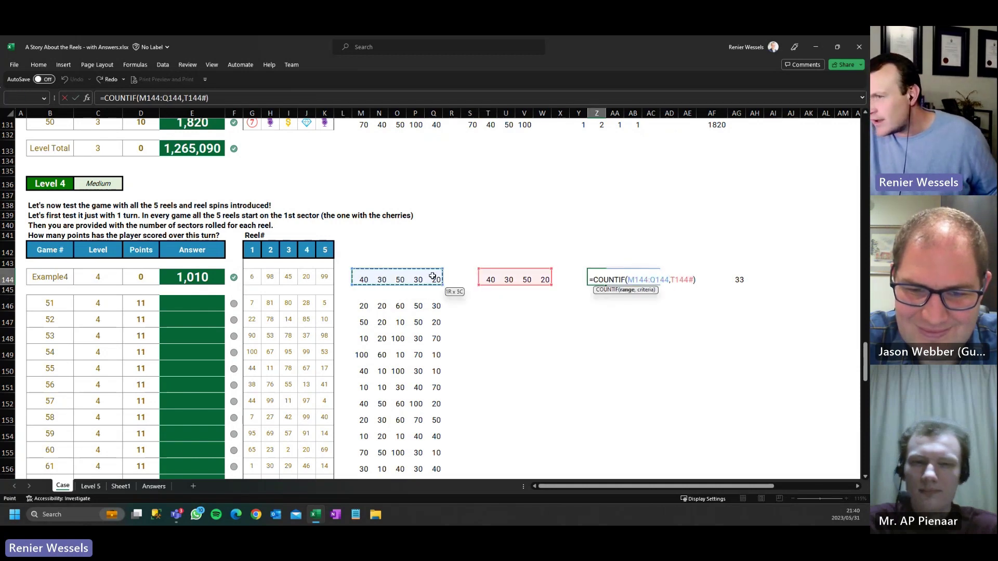
key(Return)
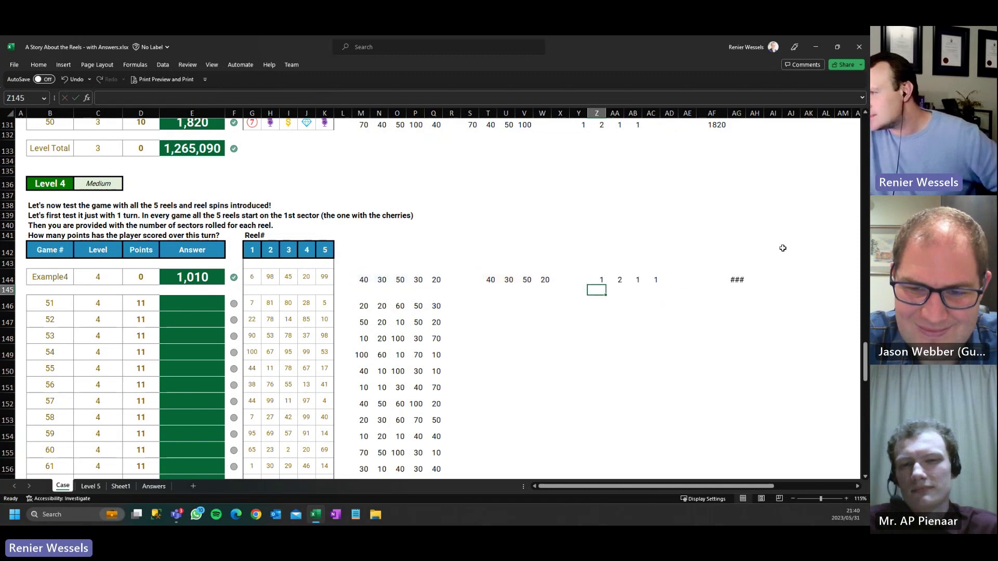
- Widen column AG to fit 1010 and fill T144:AG144 down to row 165
click(746, 278)
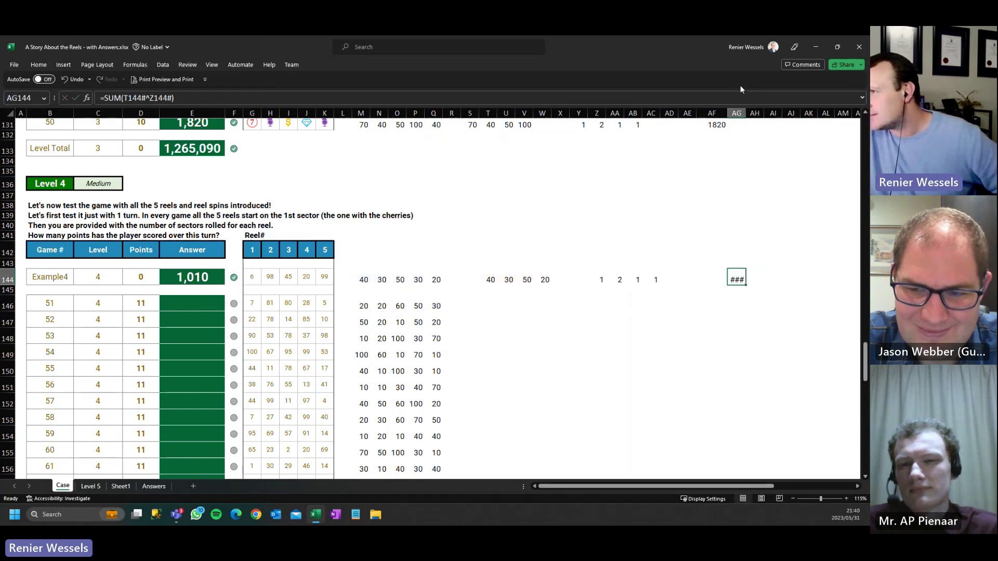
drag(746, 113, 783, 111)
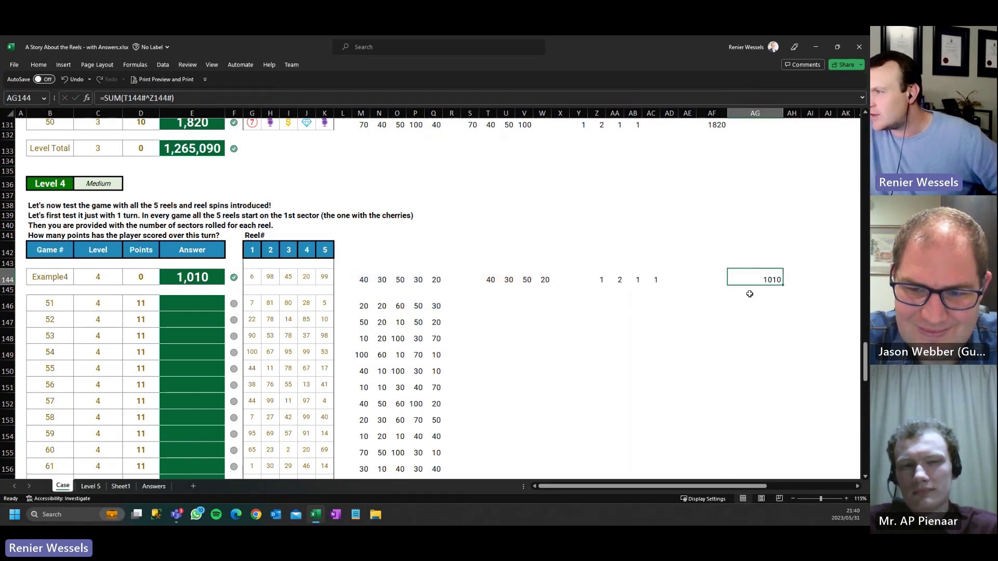
scroll(675, 301, down, 3)
scroll(565, 255, down, 1)
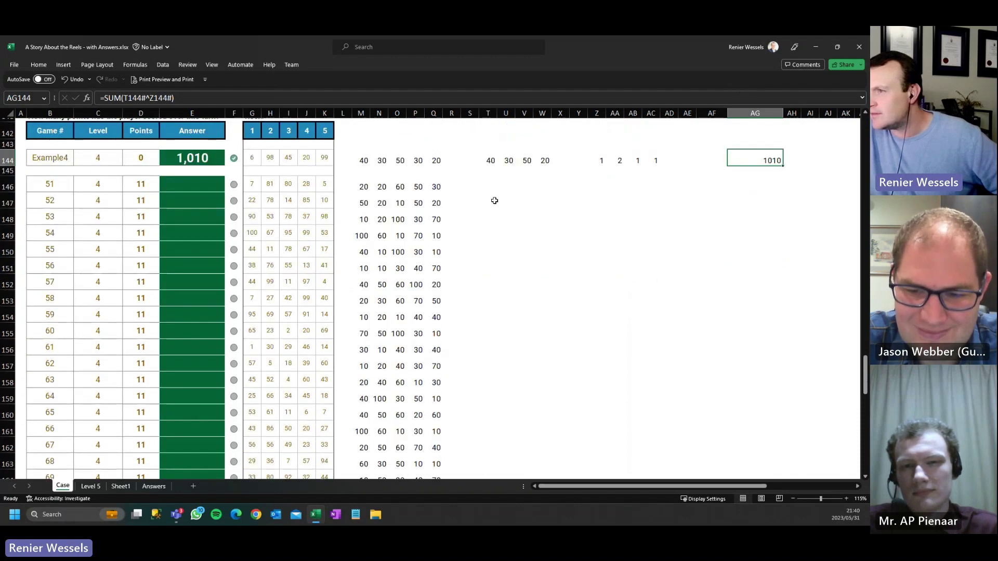
drag(489, 160, 769, 408)
scroll(769, 409, up, 3)
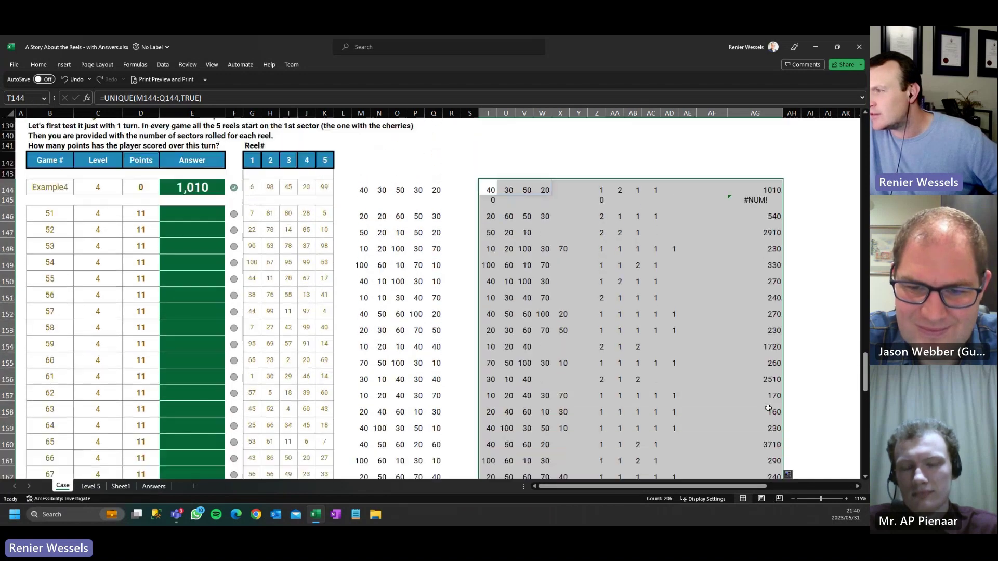
click(762, 202)
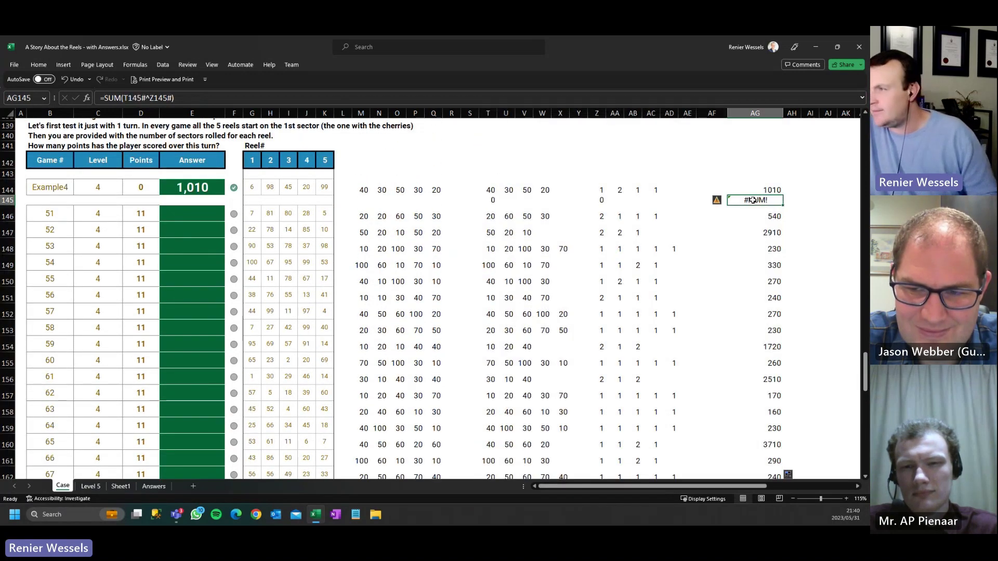
- Clear AG145's error and enter =AG146:AG165 in E146 as the Level 4 answers
key(Delete)
click(181, 210)
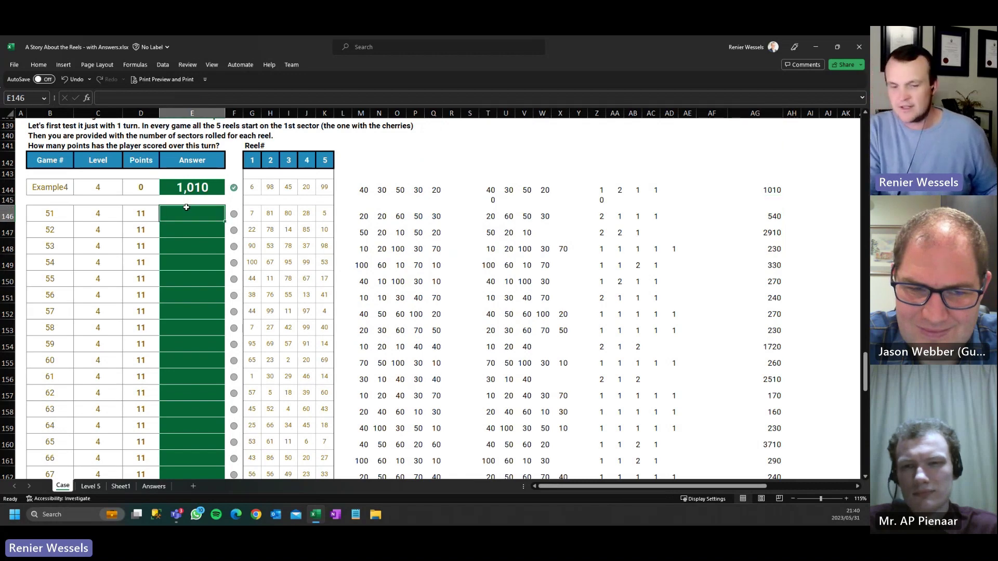
text(=)
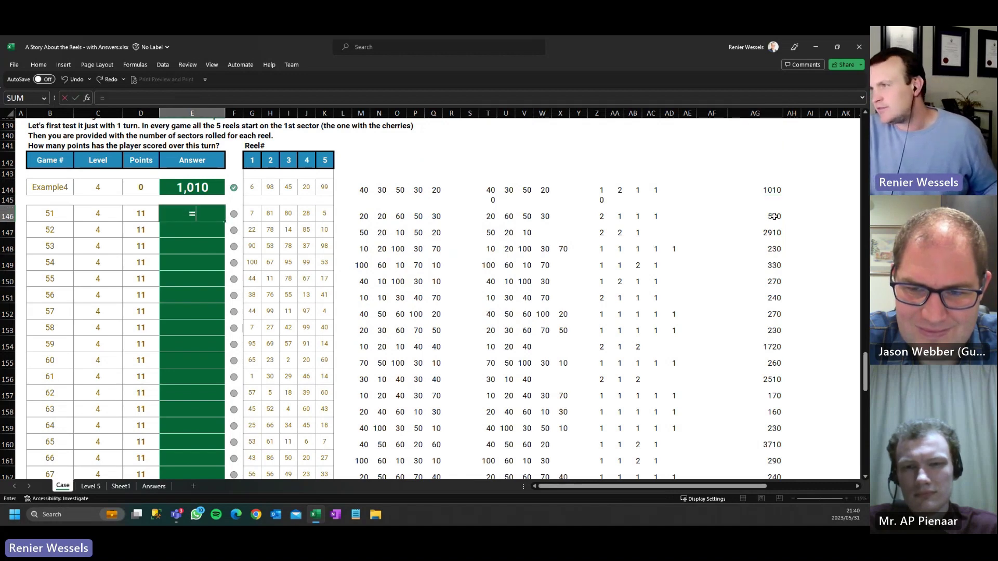
click(774, 217)
key(ctrl+shift+Down)
key(Return)
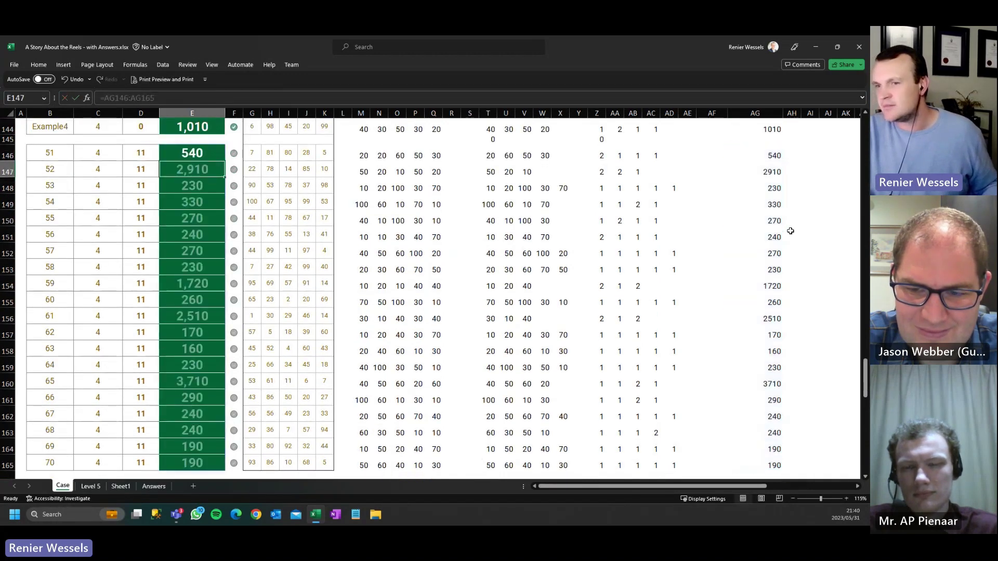
- Delete the leftover results in T145 and Z145, leaving a Level Total of 14,930
click(488, 198)
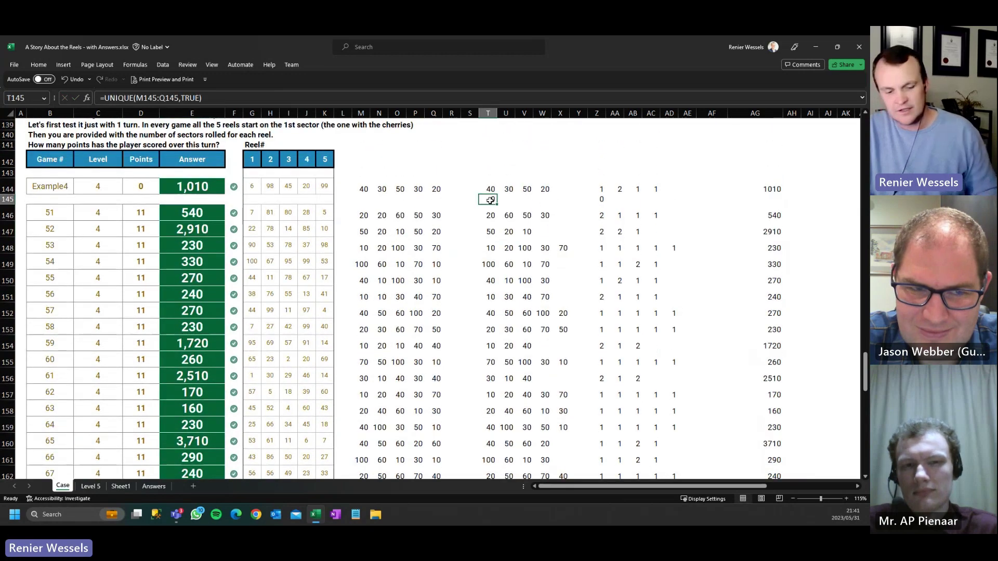
key(Delete)
click(602, 198)
key(Delete)
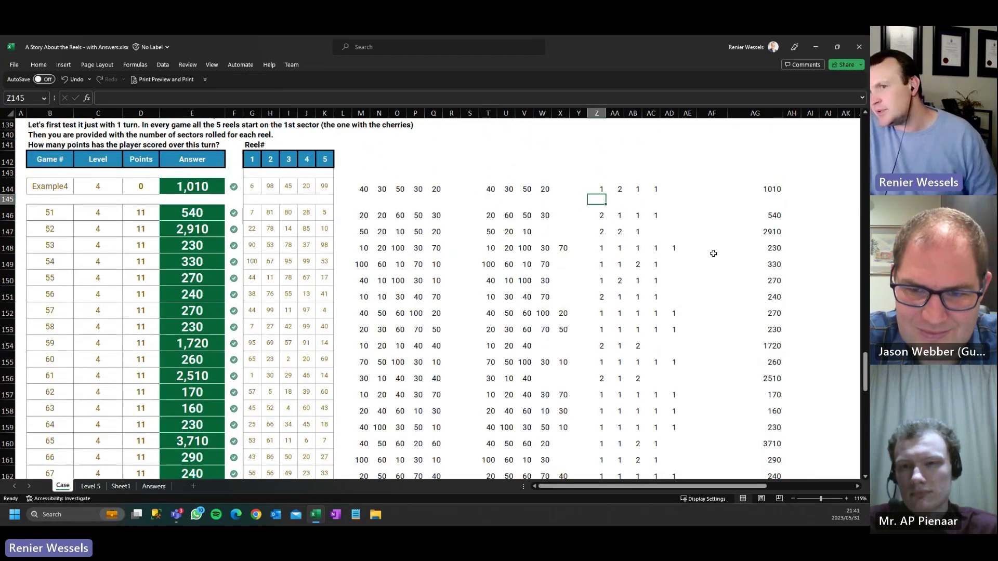
scroll(707, 252, down, 2)
scroll(639, 262, down, 1)
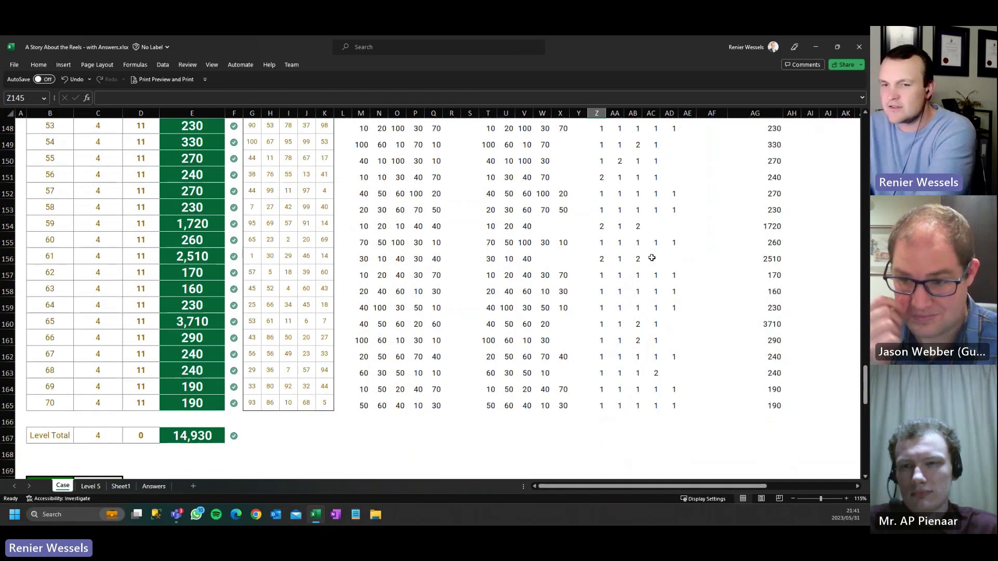
scroll(652, 259, down, 1)
scroll(671, 262, up, 4)
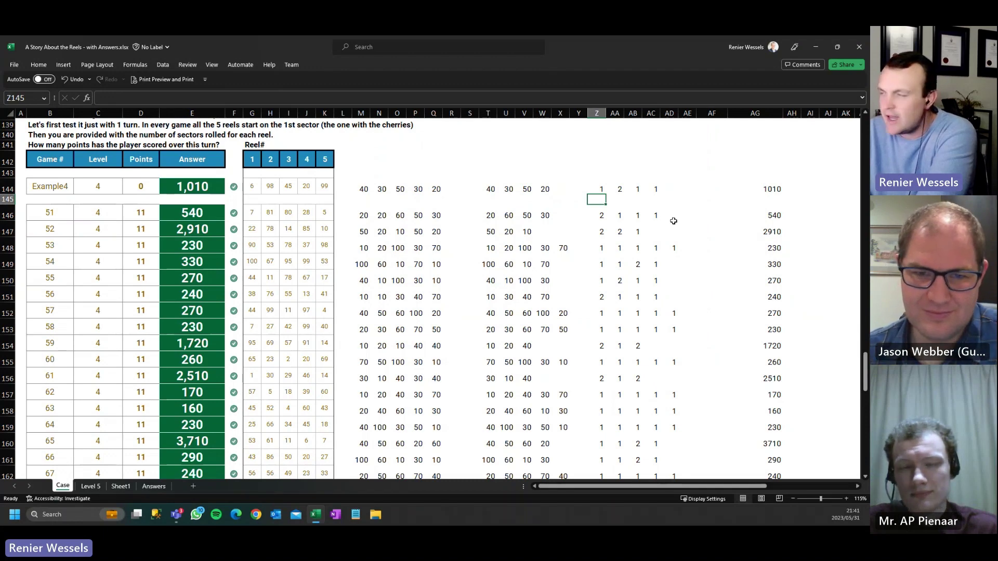
scroll(769, 208, down, 3)
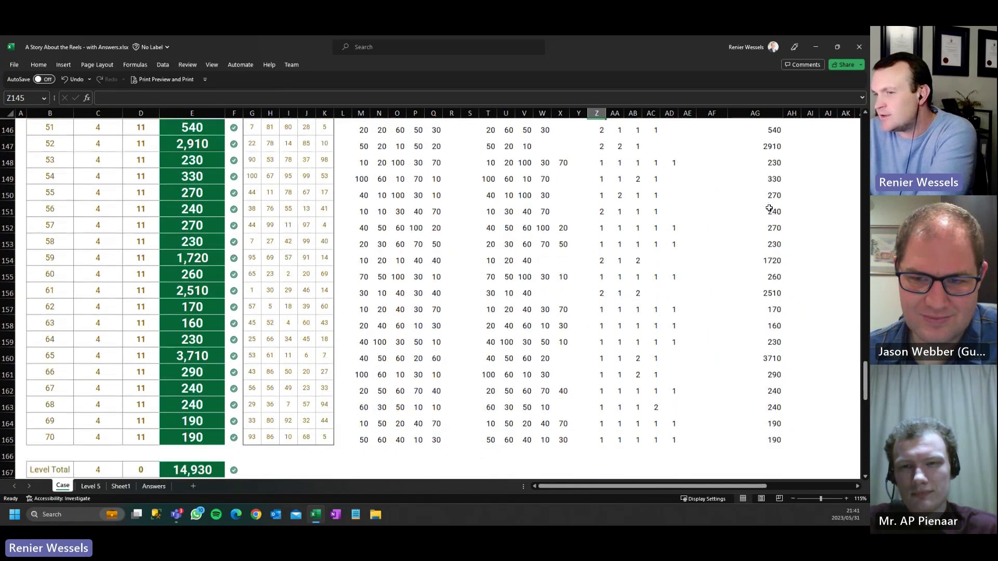
scroll(769, 207, up, 2)
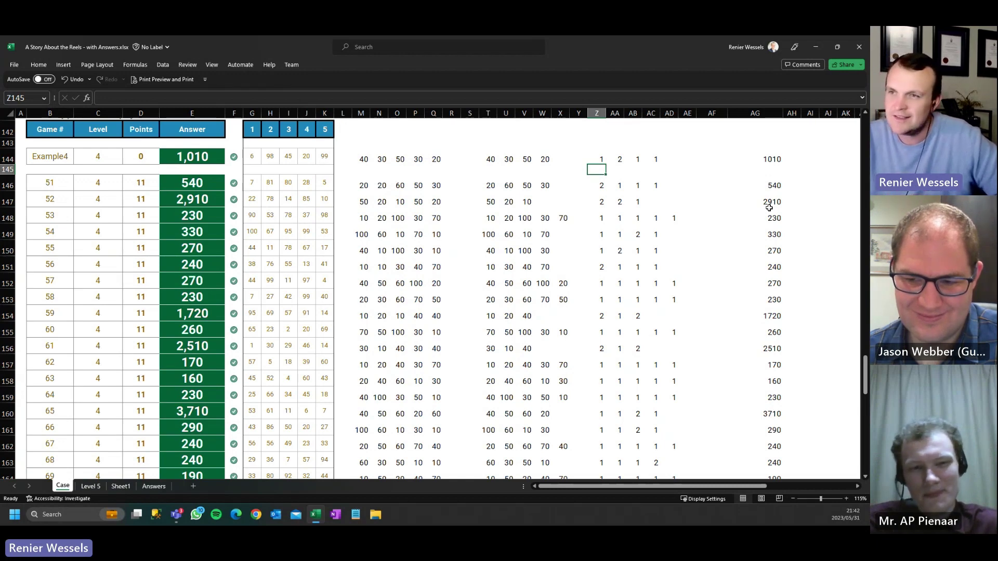
scroll(685, 314, down, 2)
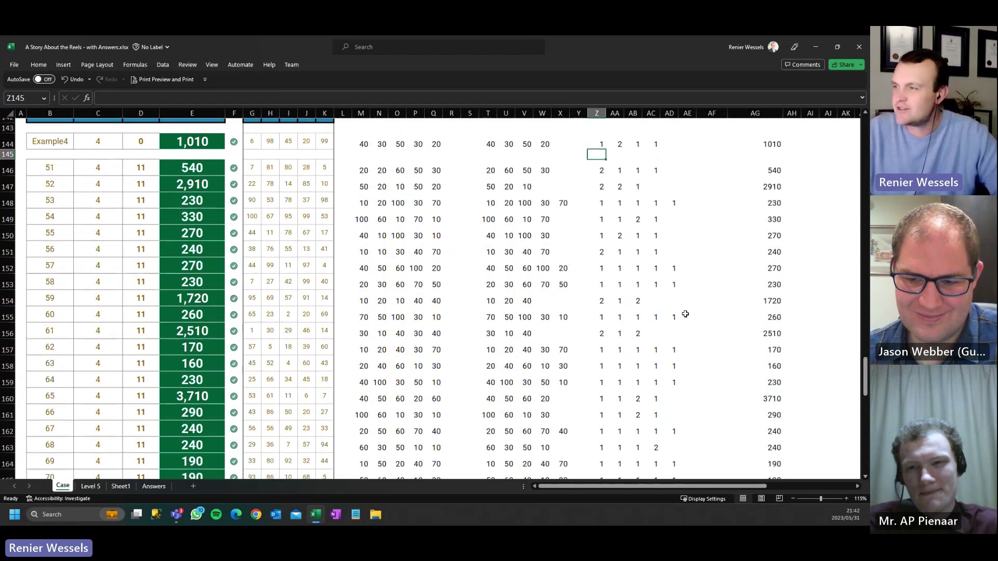
scroll(684, 314, up, 20)
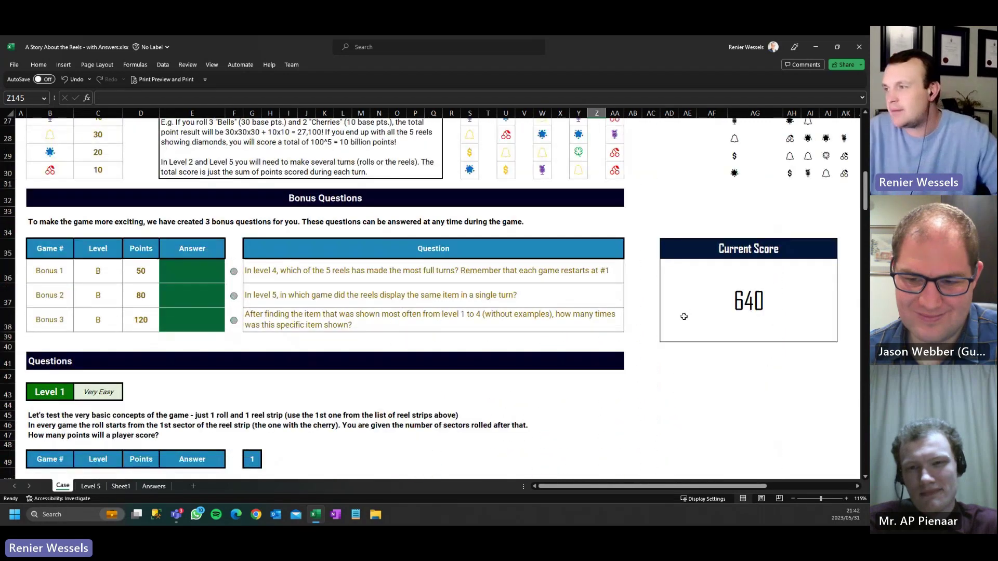
scroll(684, 316, down, 1)
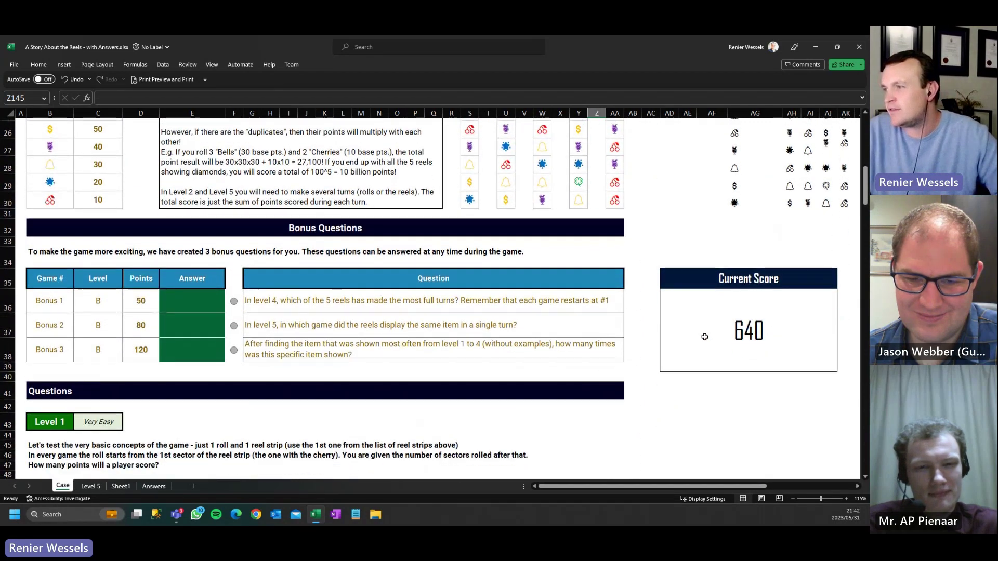
click(707, 338)
scroll(725, 367, down, 4)
scroll(725, 367, down, 20)
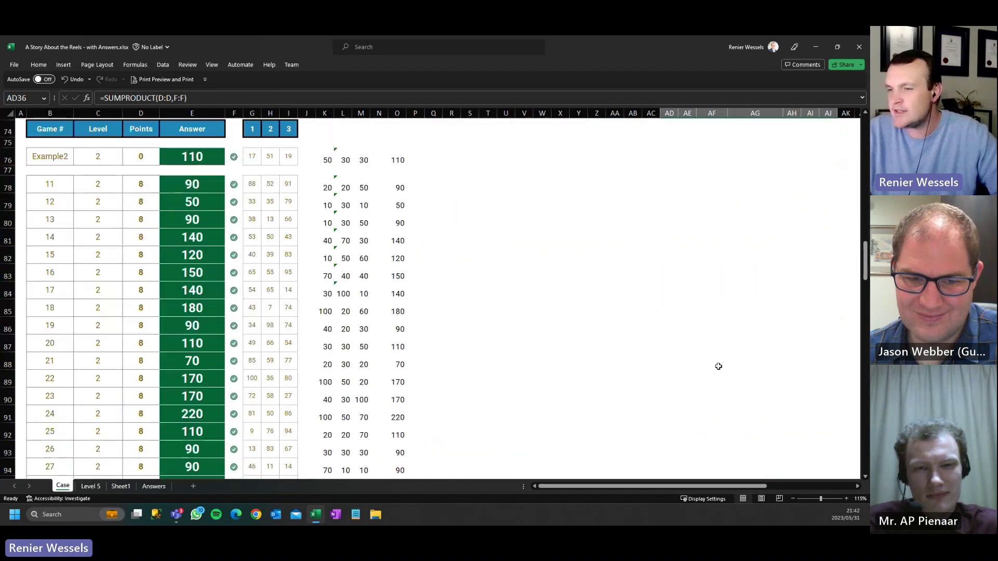
scroll(572, 361, down, 2)
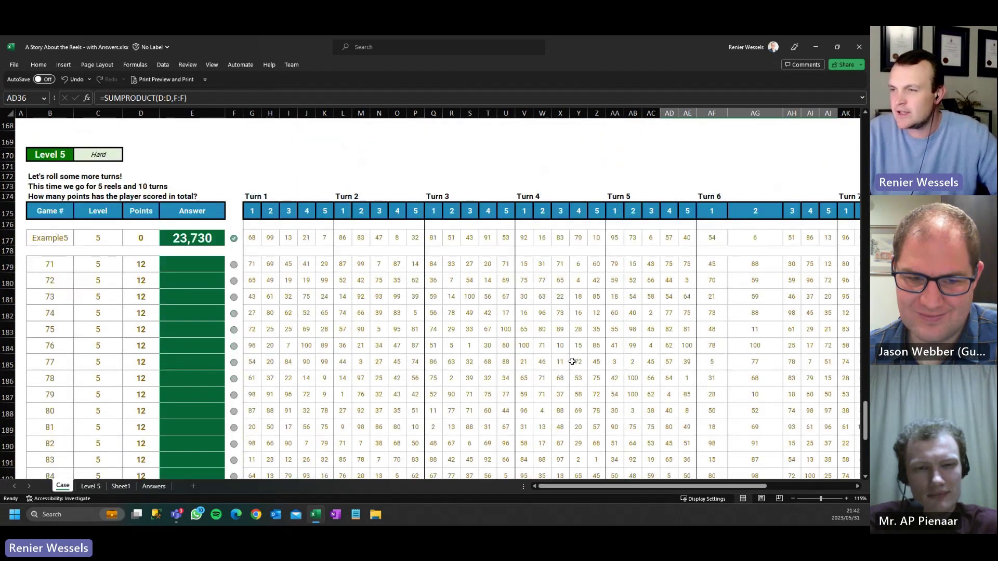
scroll(572, 361, up, 11)
scroll(572, 361, down, 14)
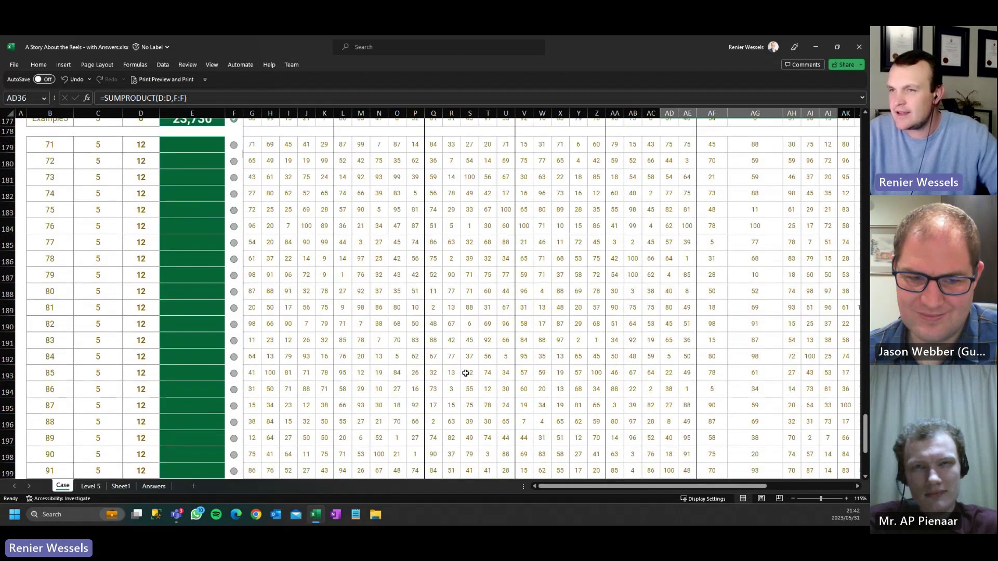
scroll(466, 373, up, 15)
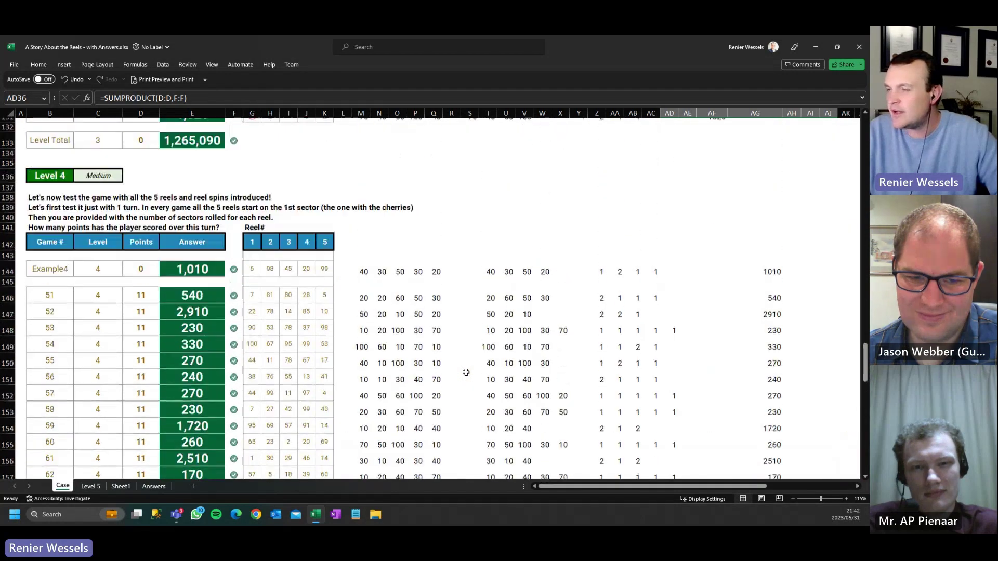
scroll(570, 326, up, 1)
click(491, 305)
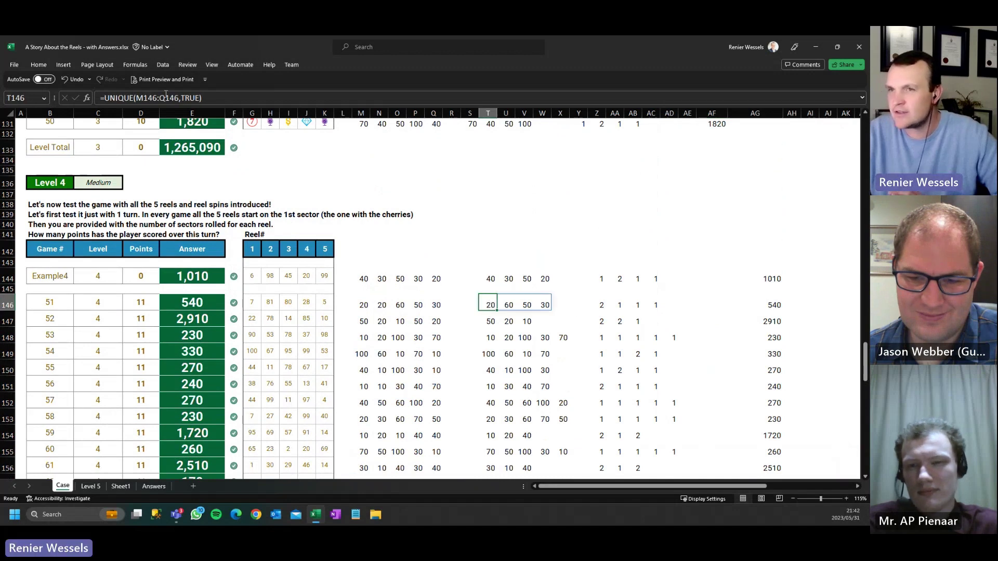
click(366, 304)
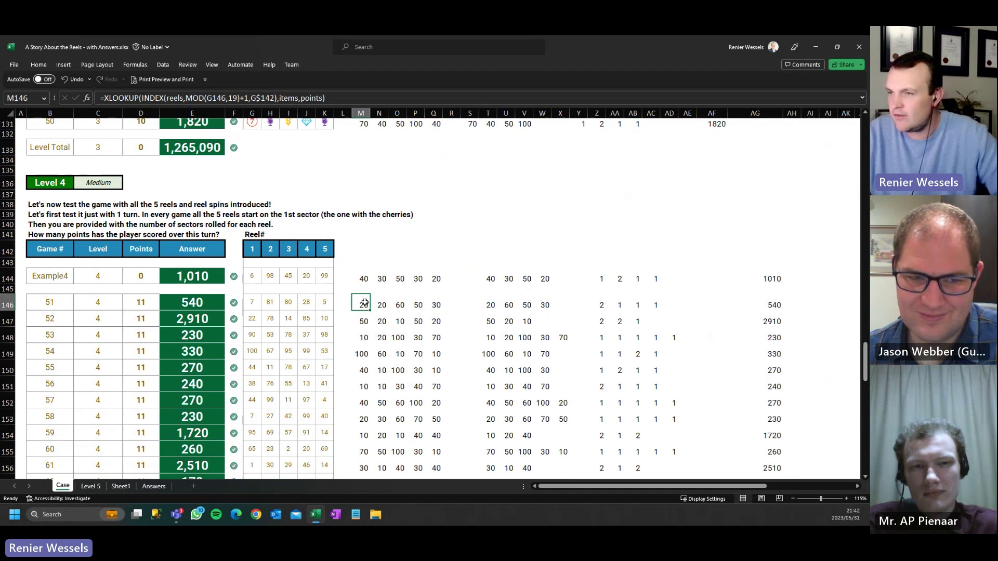
drag(359, 302, 375, 303)
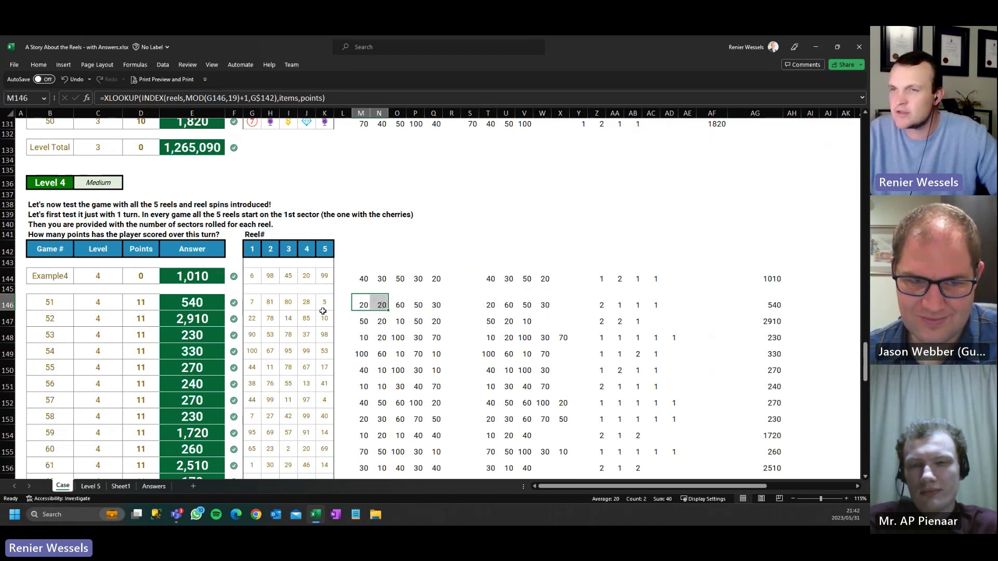
scroll(323, 311, up, 20)
scroll(154, 310, down, 5)
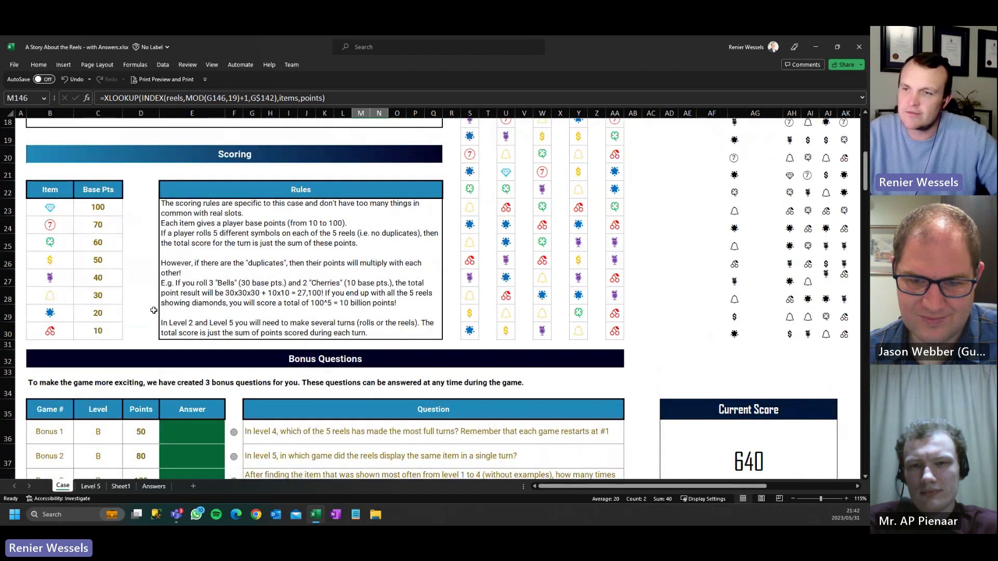
drag(99, 331, 108, 202)
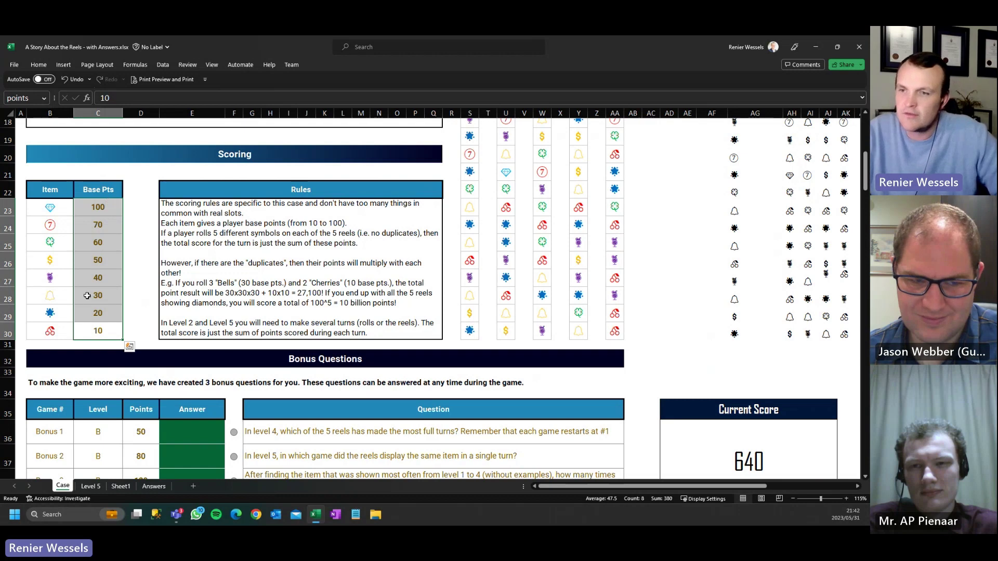
click(99, 316)
key(Left)
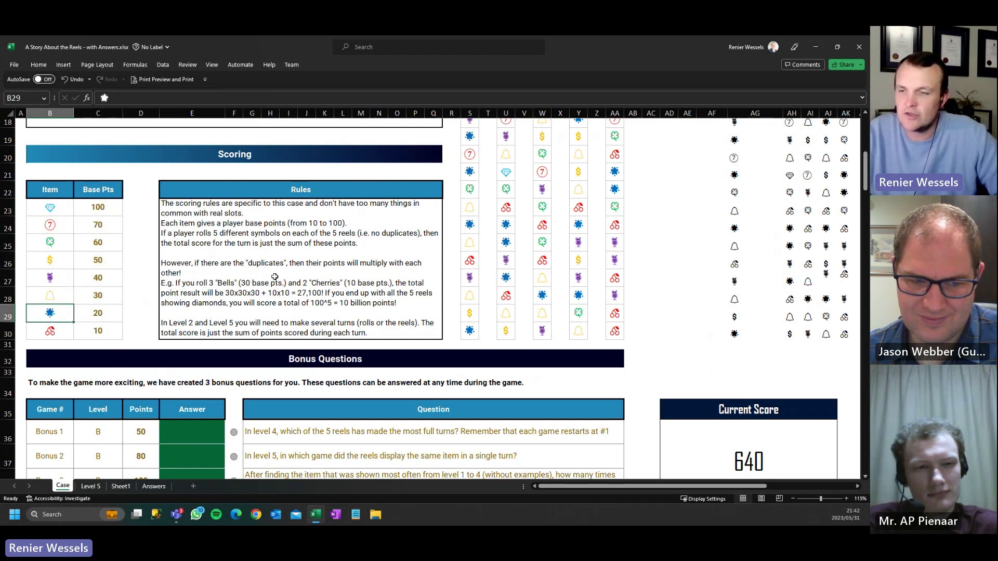
scroll(257, 278, down, 2)
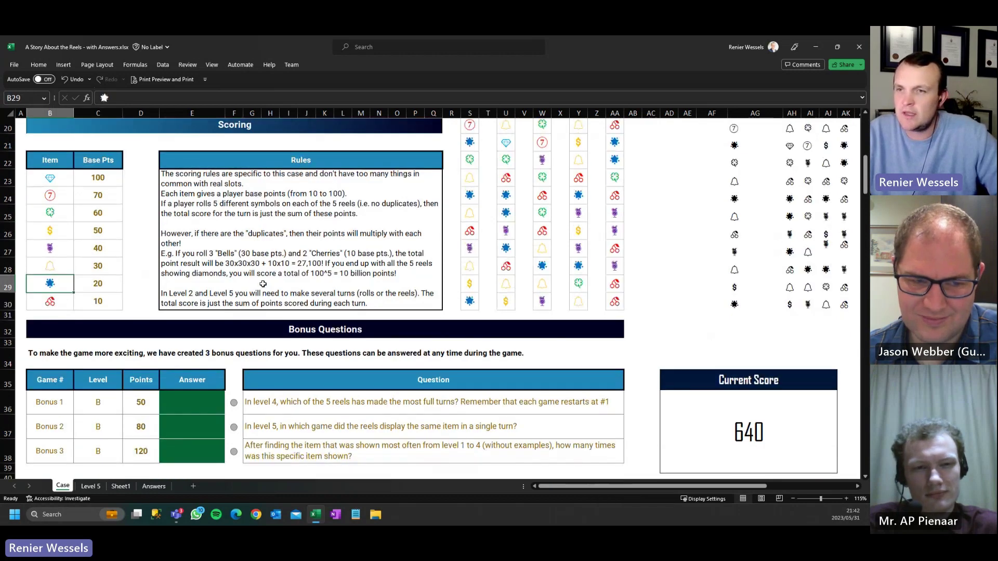
scroll(247, 263, down, 10)
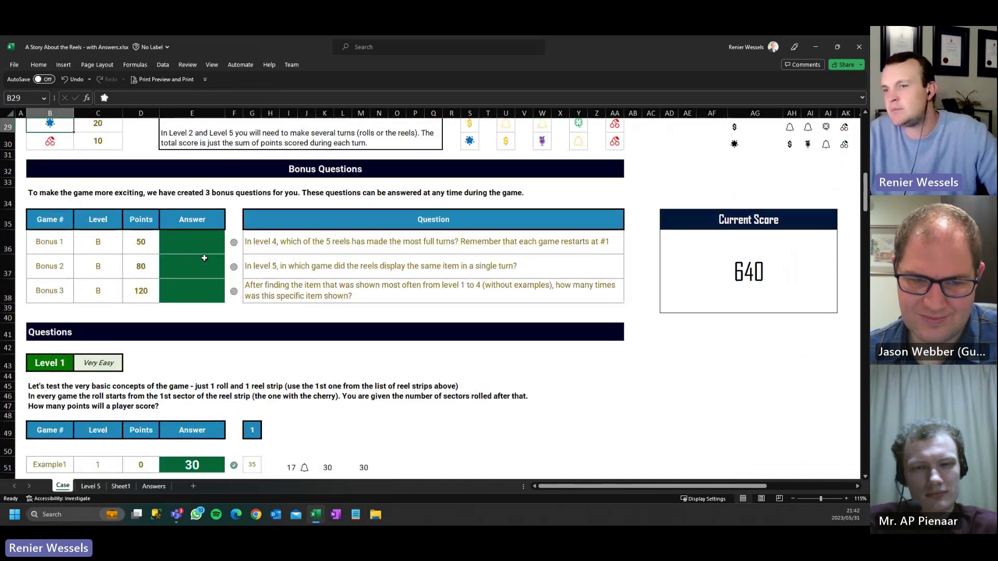
scroll(244, 259, down, 5)
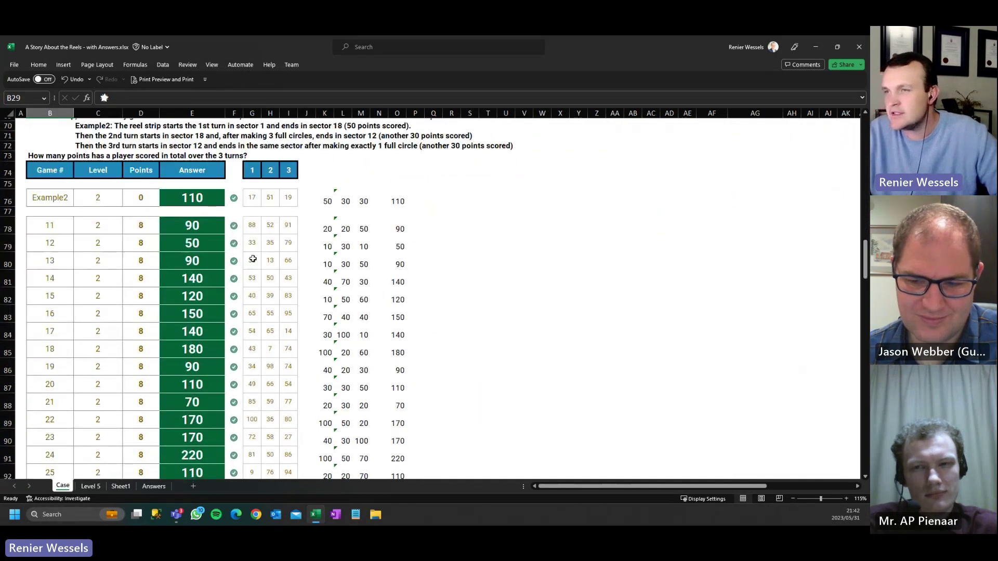
scroll(249, 258, up, 9)
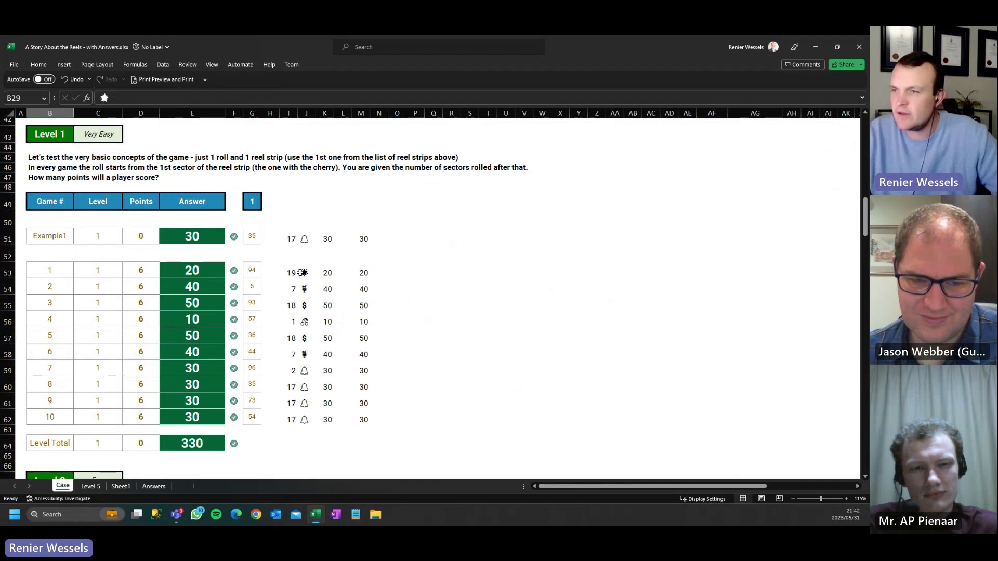
click(303, 272)
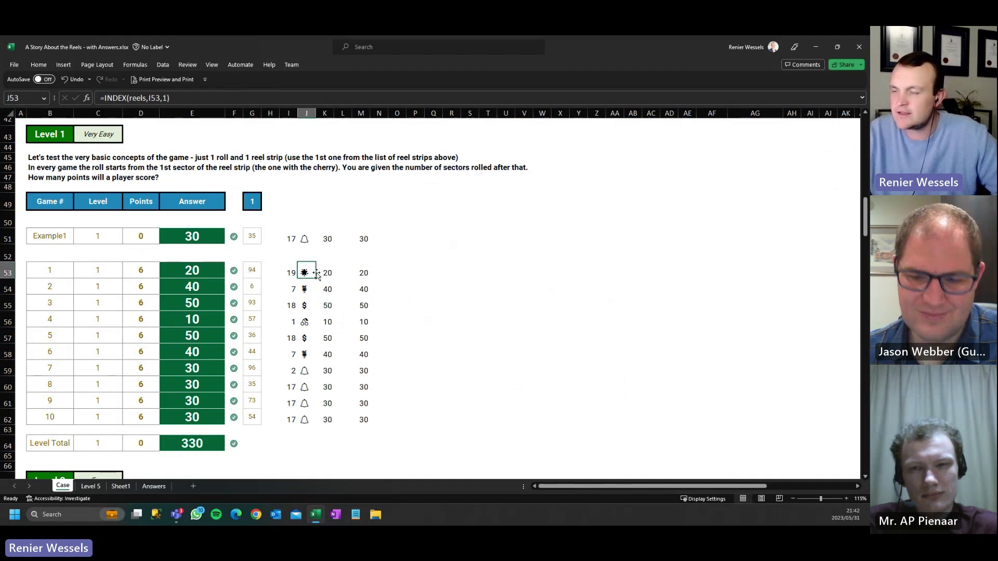
click(326, 273)
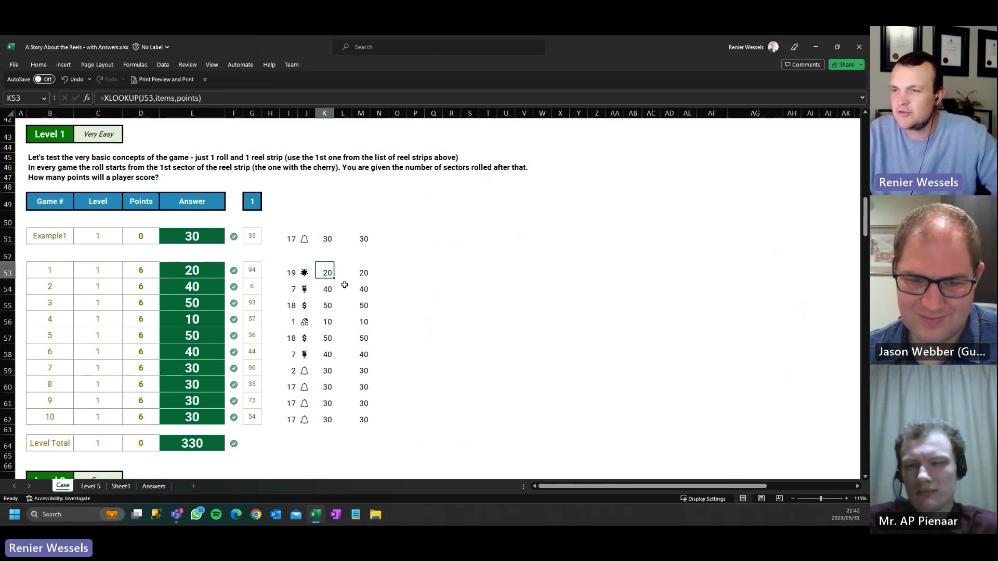
scroll(343, 284, down, 1)
scroll(343, 285, down, 2)
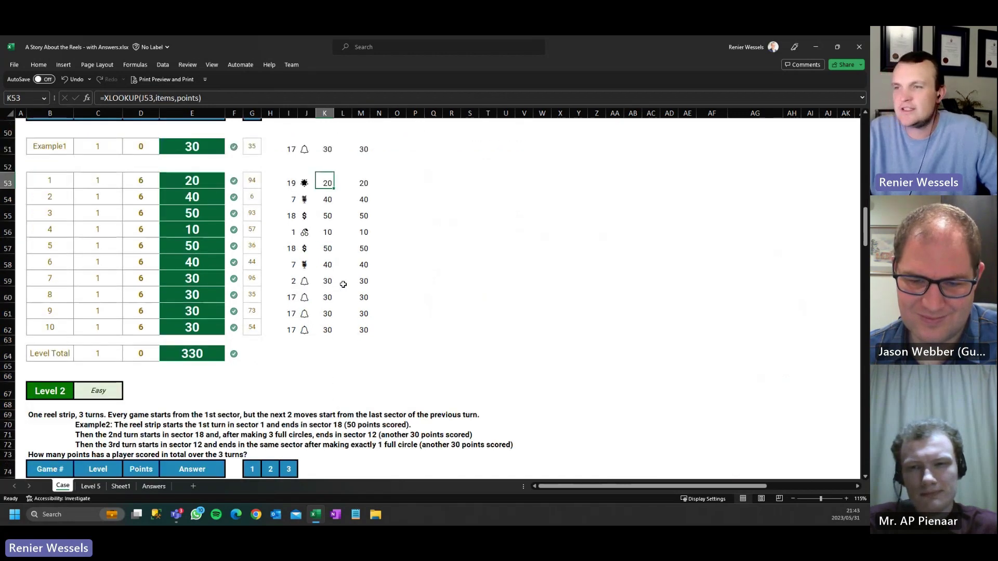
scroll(343, 284, down, 4)
scroll(344, 284, down, 17)
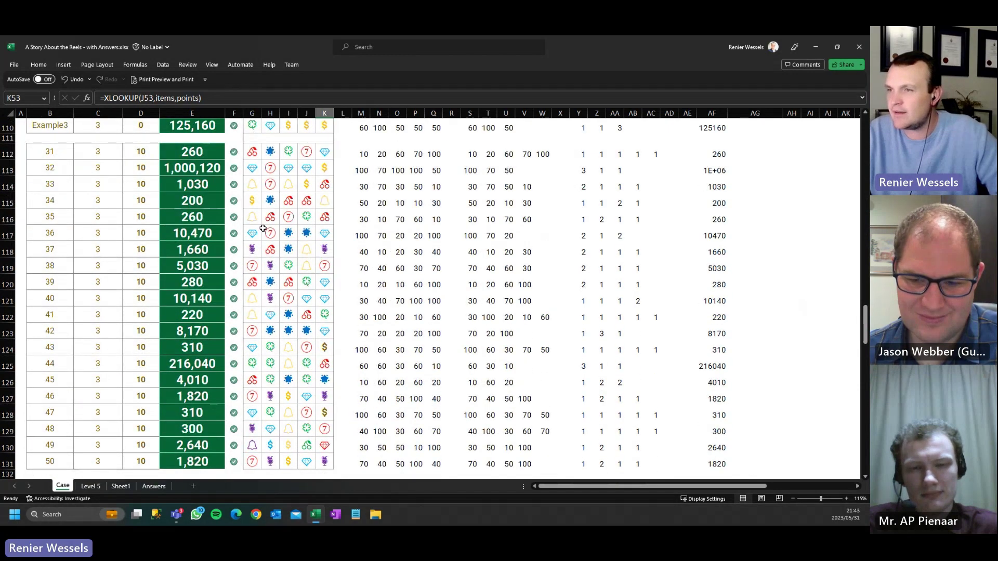
- Demonstrate game 35's per-reel points spill by blocking it with #SPILL! and clearing the blocker
click(270, 217)
click(363, 219)
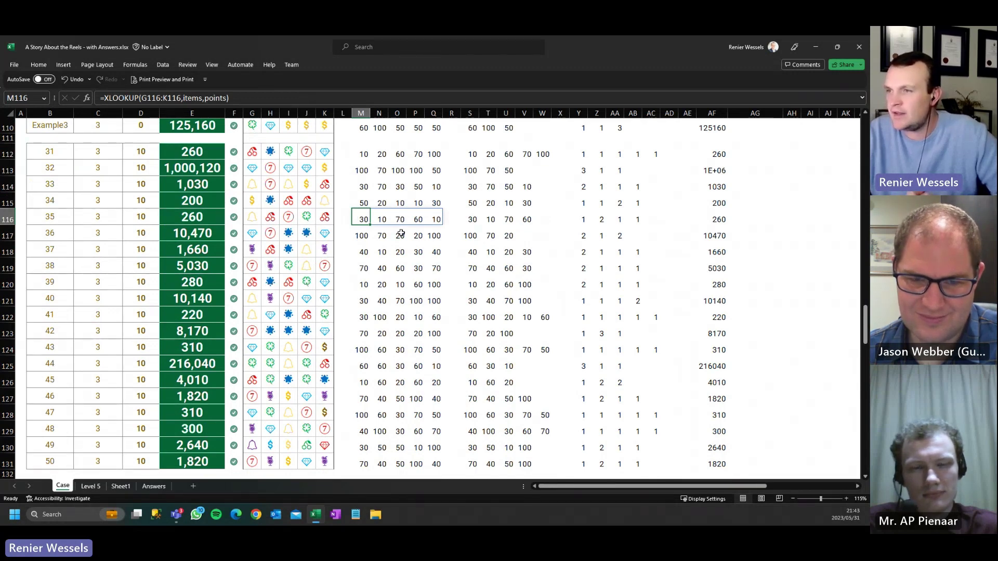
scroll(401, 233, up, 1)
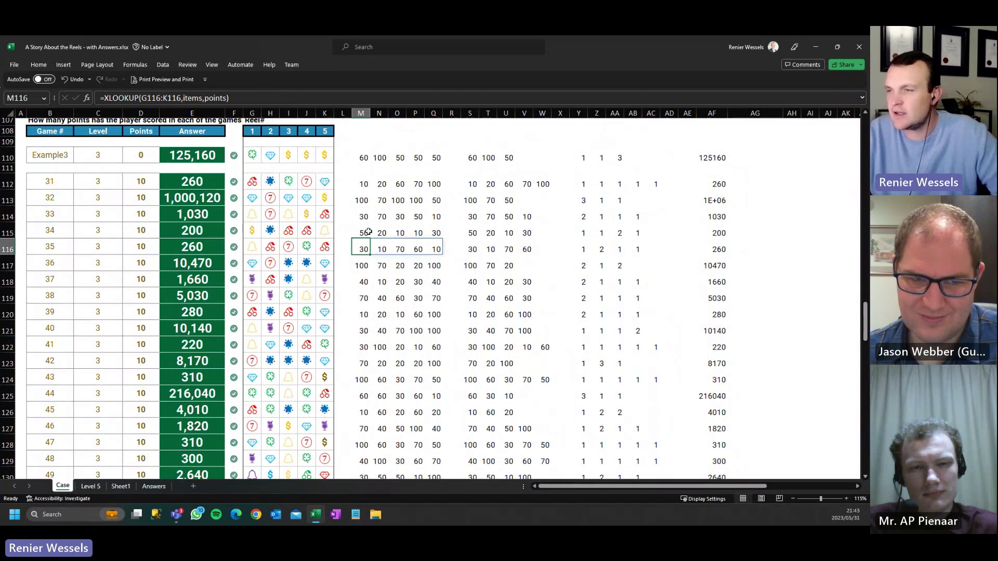
drag(364, 249, 440, 250)
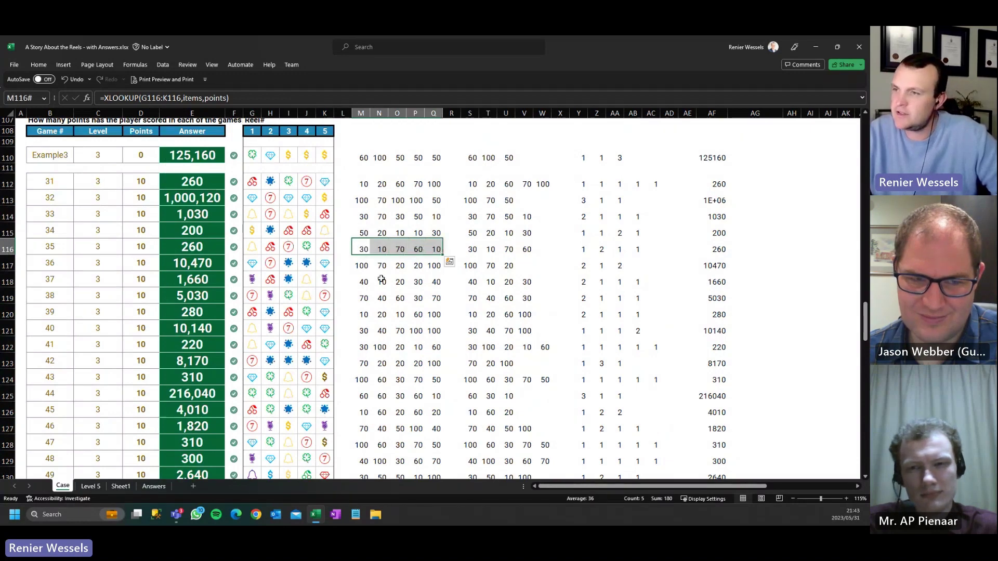
key(ctrl+c)
key(ctrl+v)
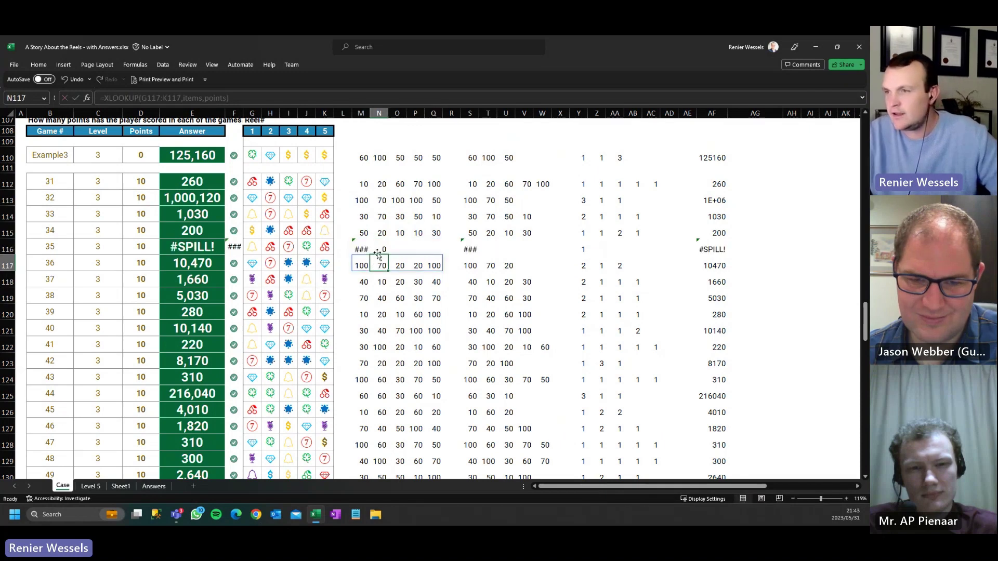
click(362, 249)
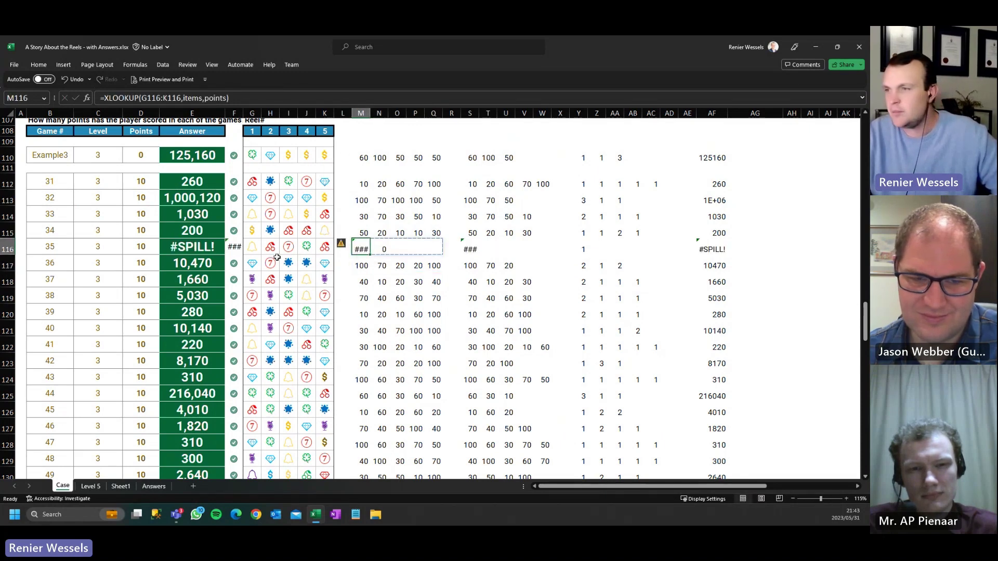
click(380, 250)
key(Delete)
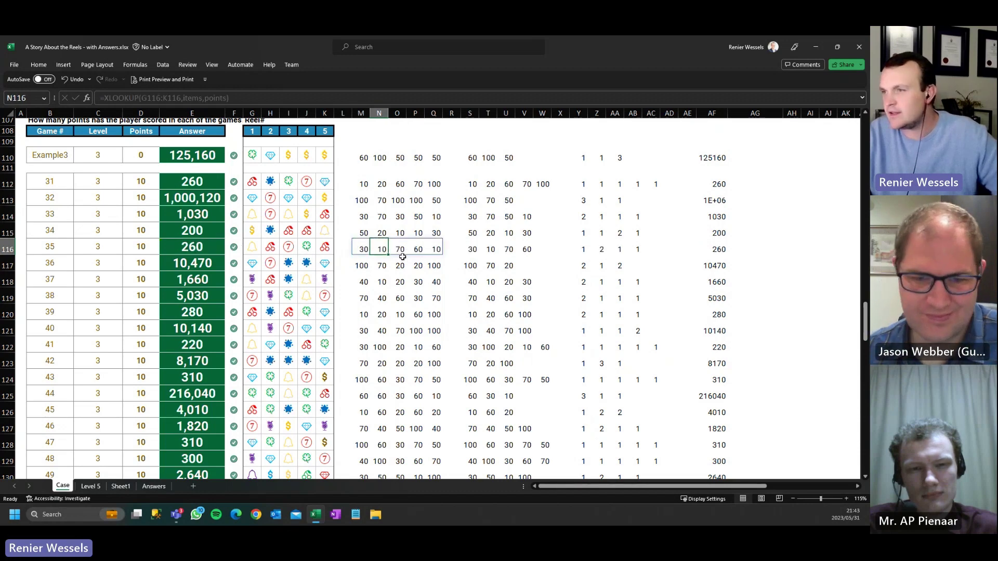
- Edit and recommit game 35's UNIQUE distinct-points formula and review its count column
click(473, 249)
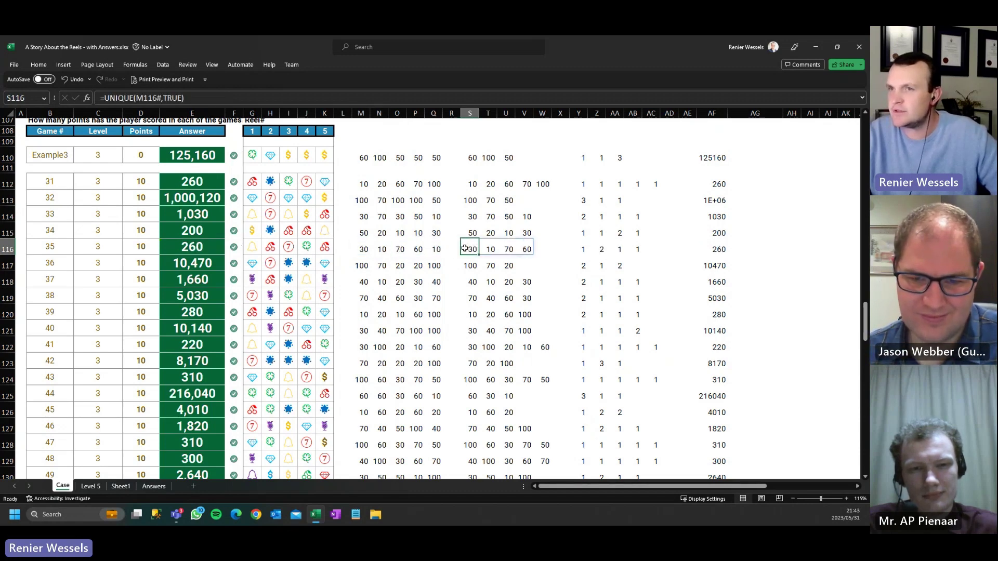
drag(163, 98, 158, 98)
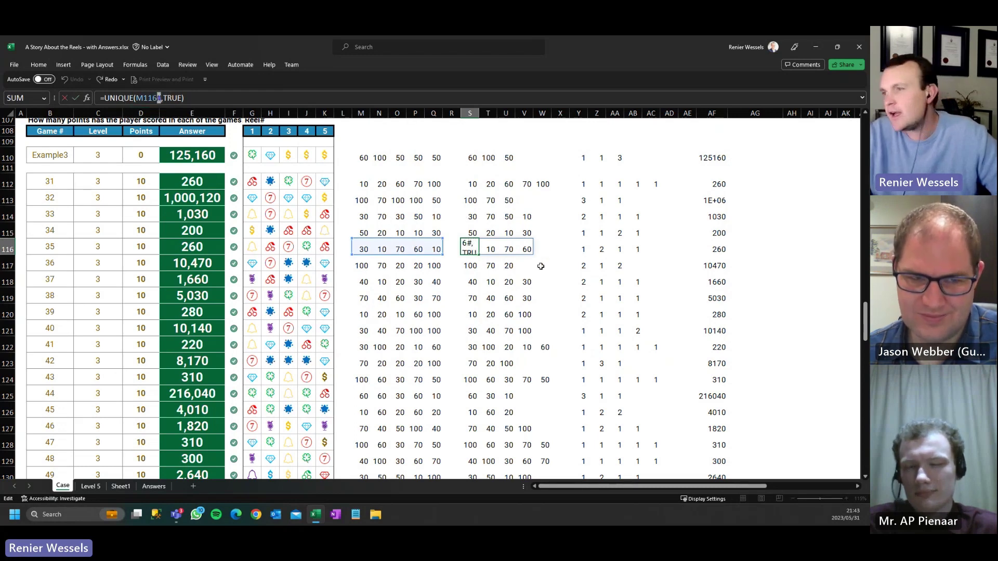
key(Return)
drag(463, 249, 522, 249)
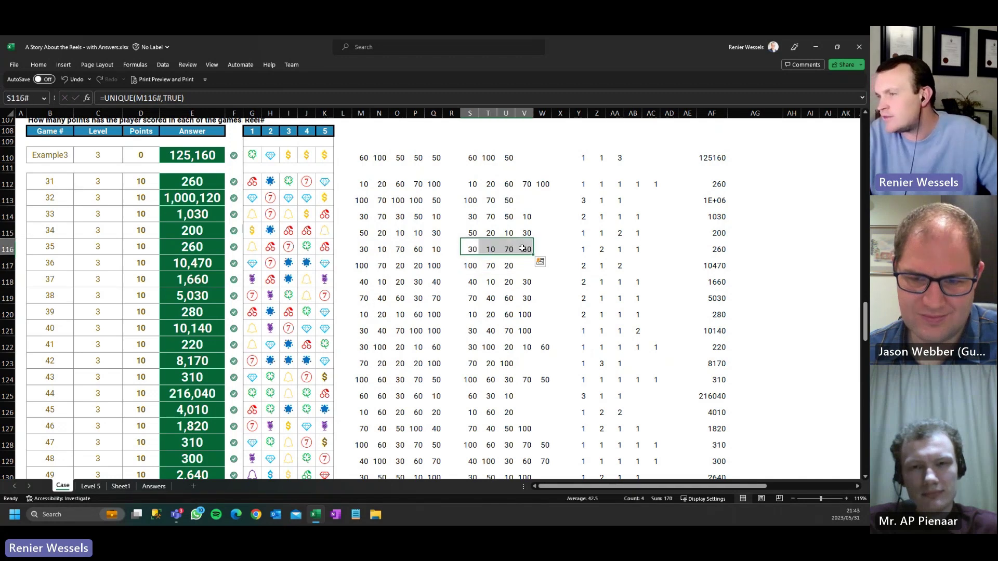
click(586, 248)
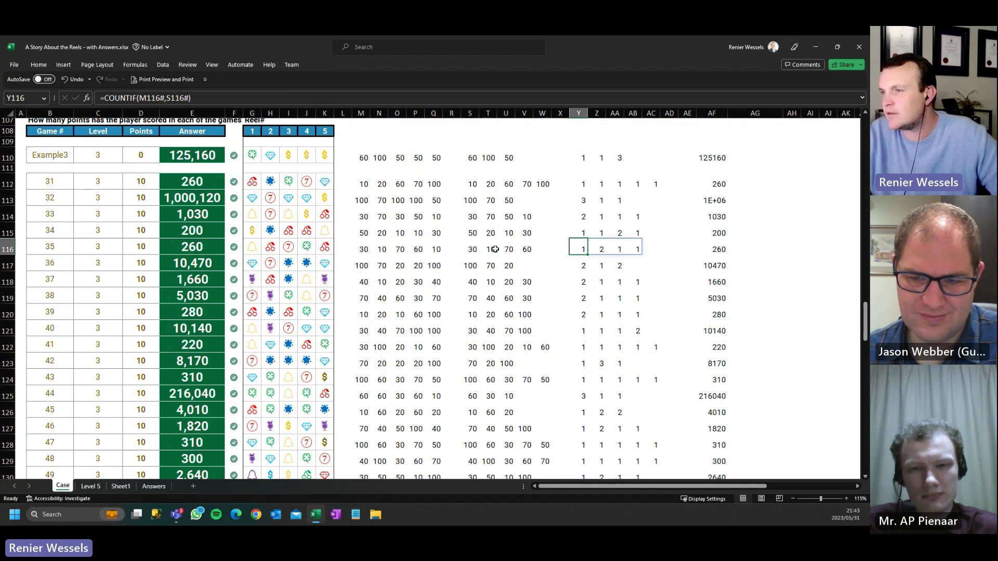
- Verify the 10-point value is counted twice and review game 35's total score formula
click(382, 250)
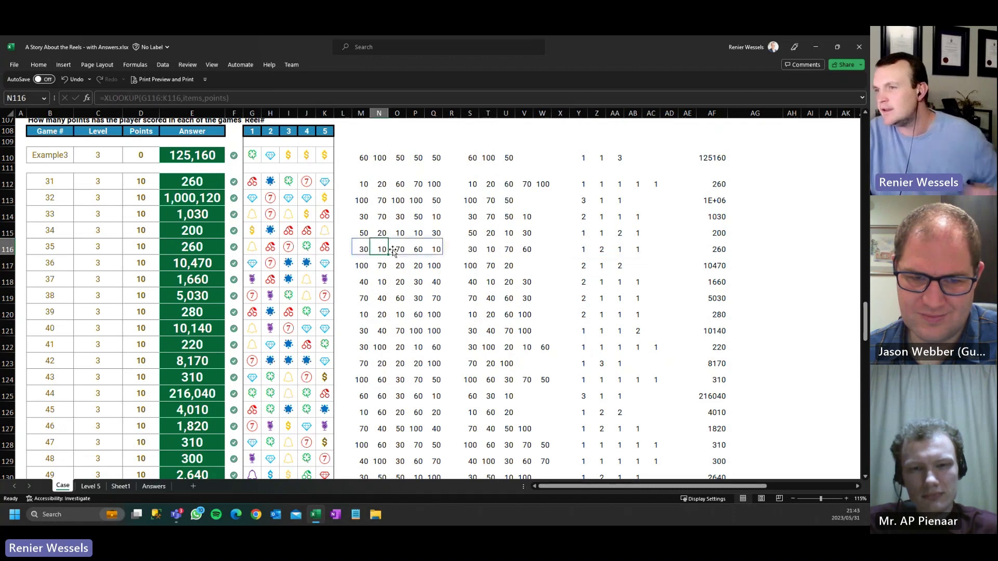
ctrl+click(437, 250)
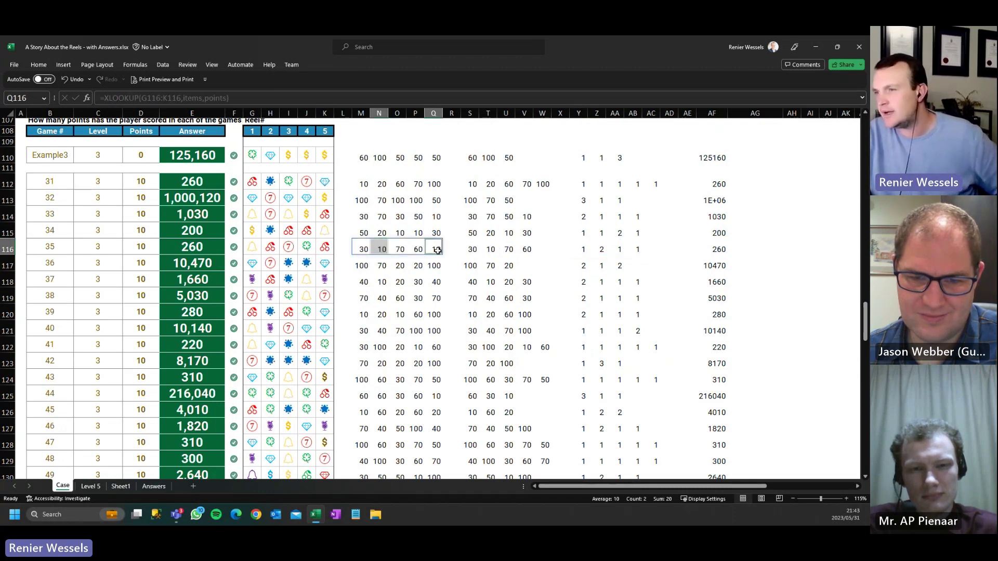
click(489, 250)
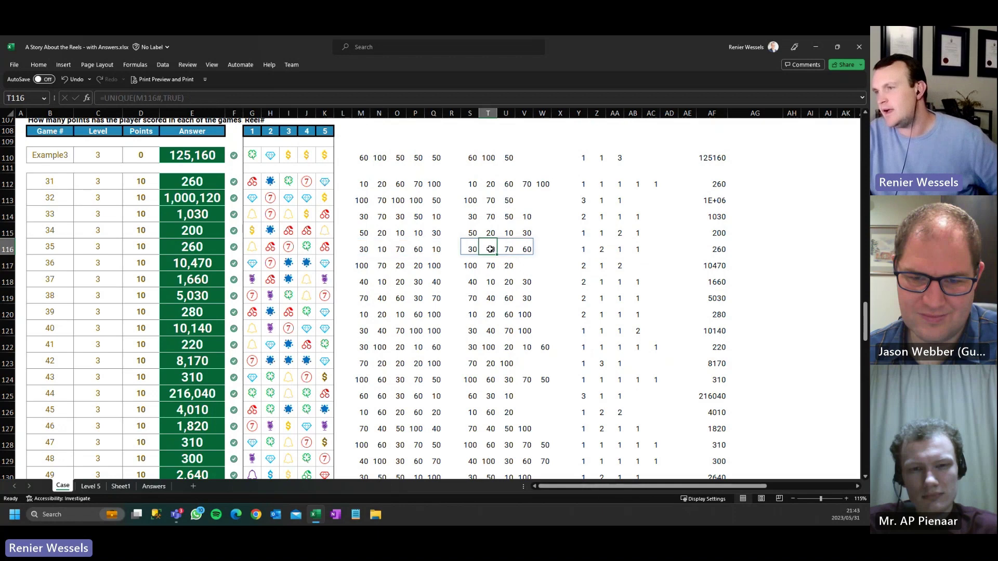
click(601, 249)
click(491, 250)
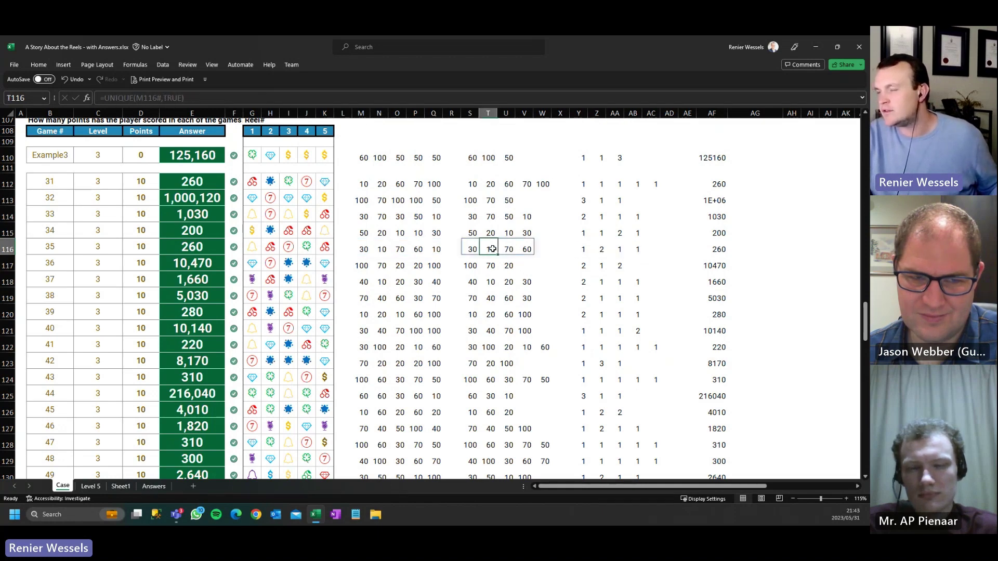
click(602, 250)
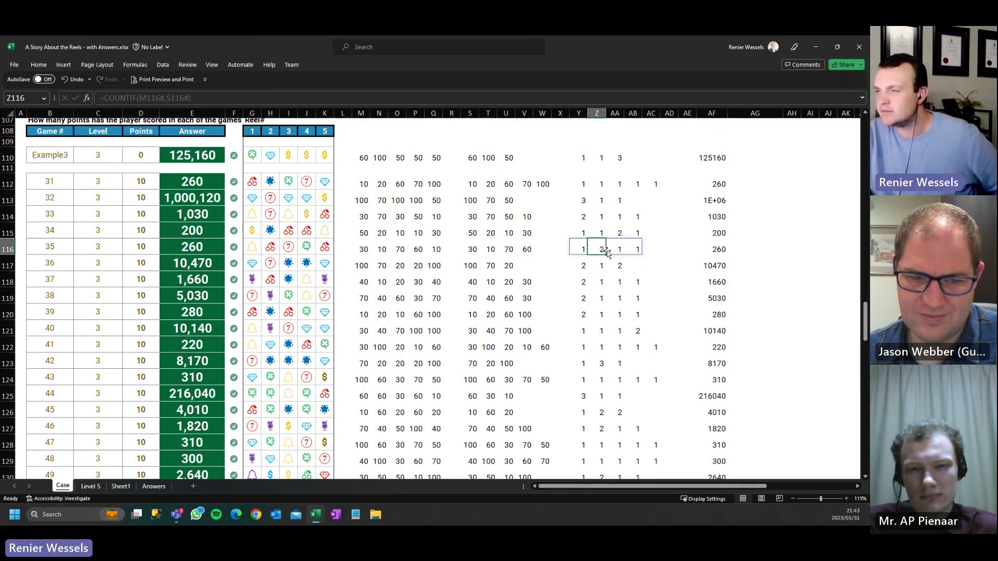
drag(526, 249, 472, 244)
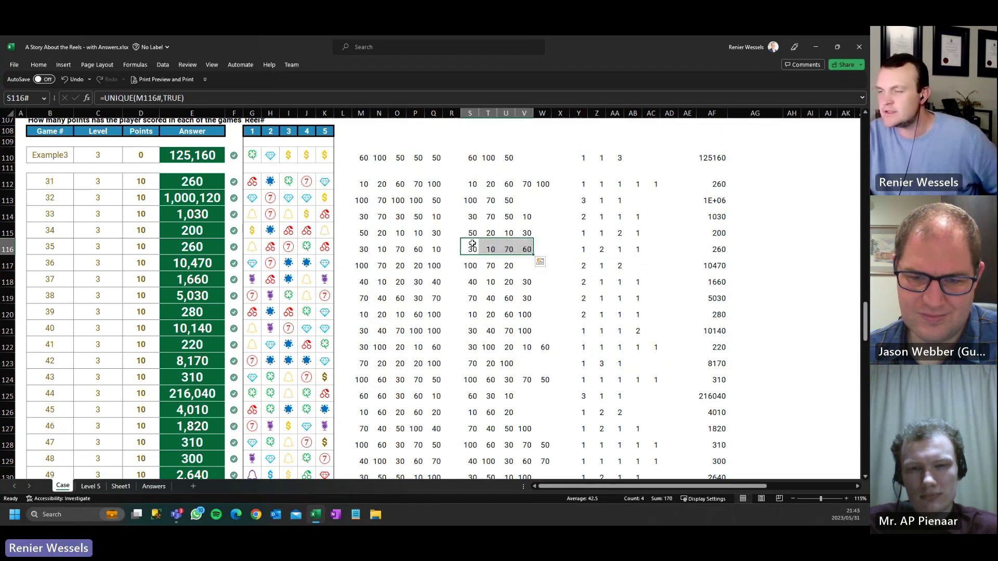
drag(578, 249, 638, 249)
click(720, 249)
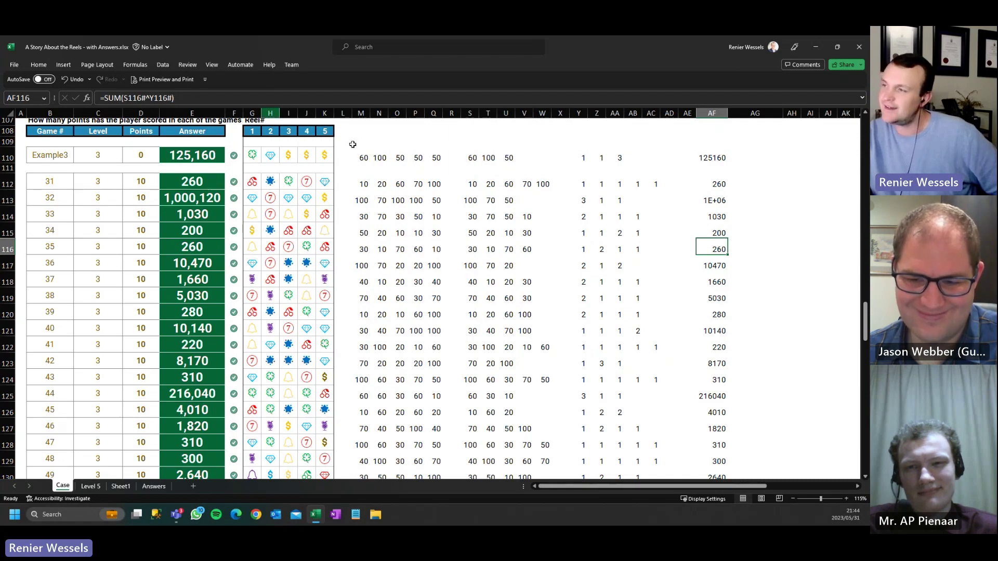
- Scroll through Levels 4 and 5 to the Level 5 header with Example5's 23,730 answer
scroll(502, 237, down, 3)
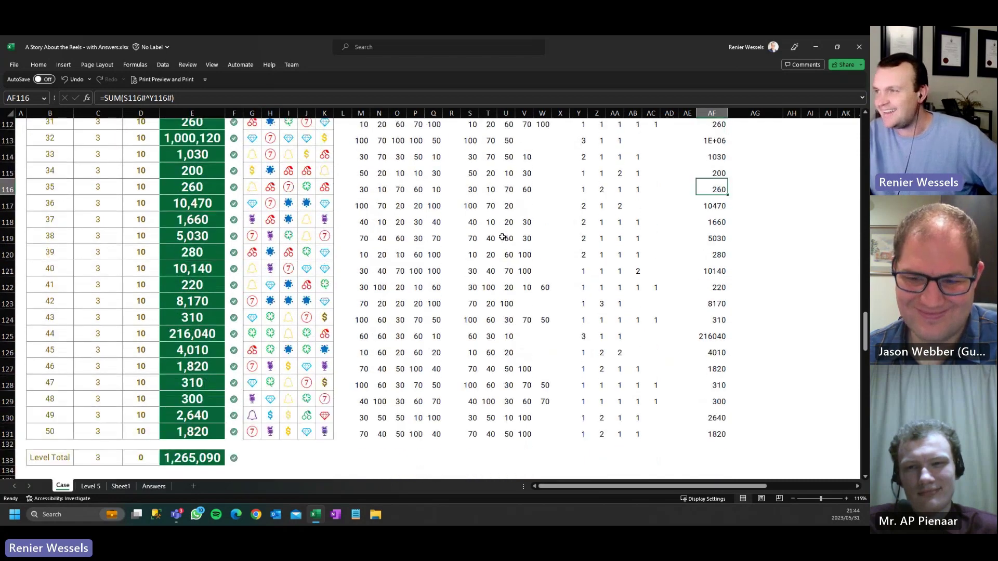
scroll(503, 237, down, 11)
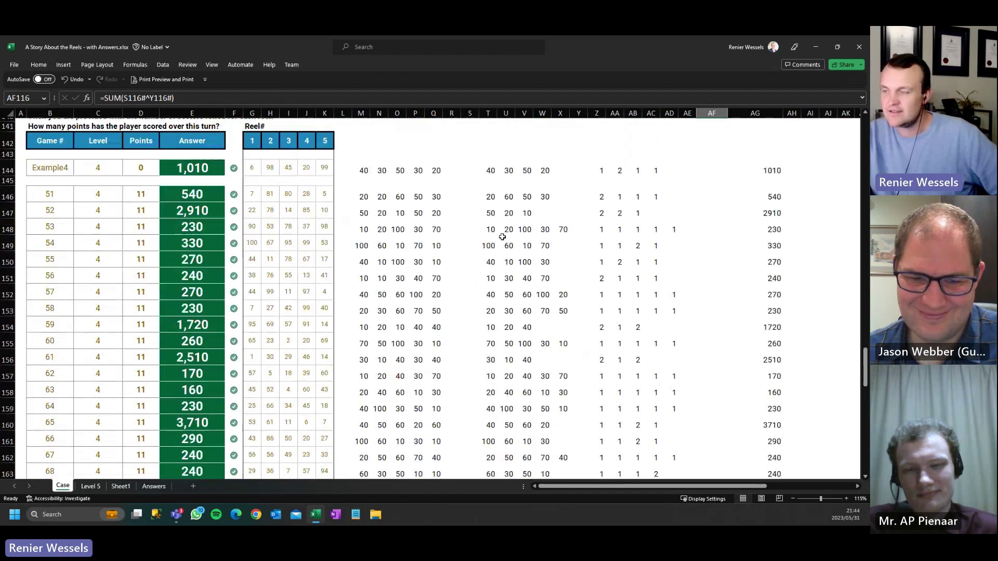
scroll(503, 237, down, 4)
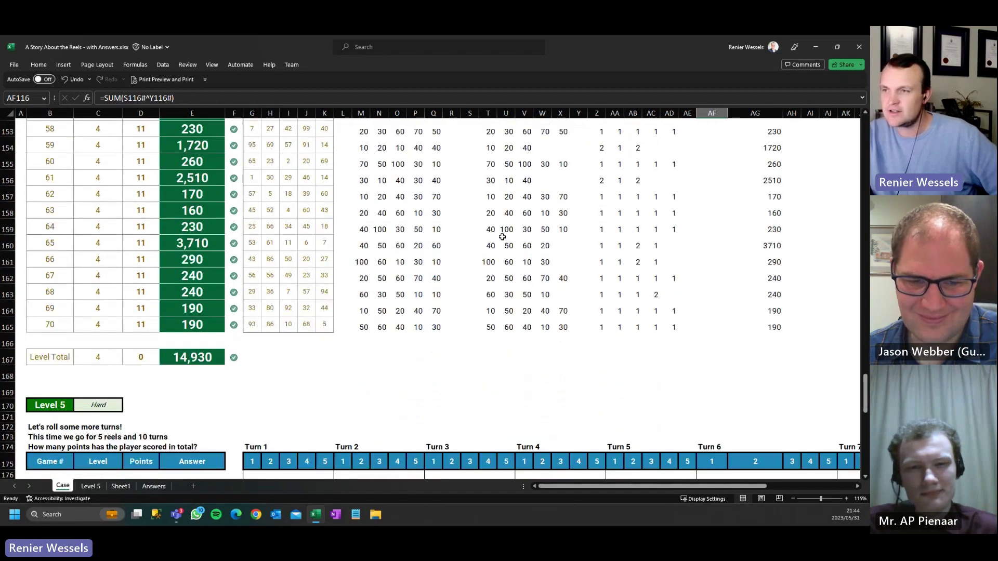
scroll(502, 237, down, 7)
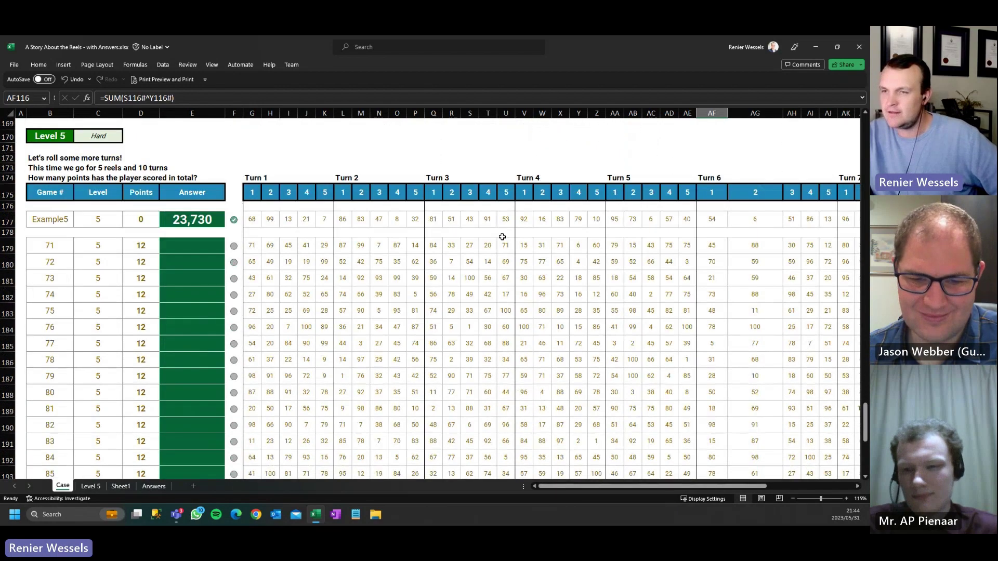
scroll(502, 237, down, 3)
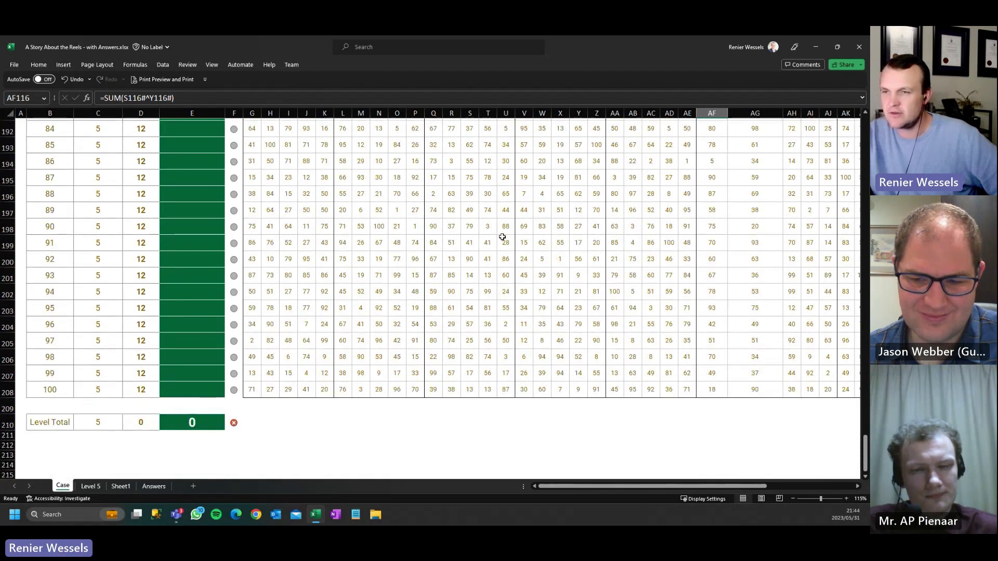
scroll(328, 213, up, 1)
scroll(328, 213, up, 6)
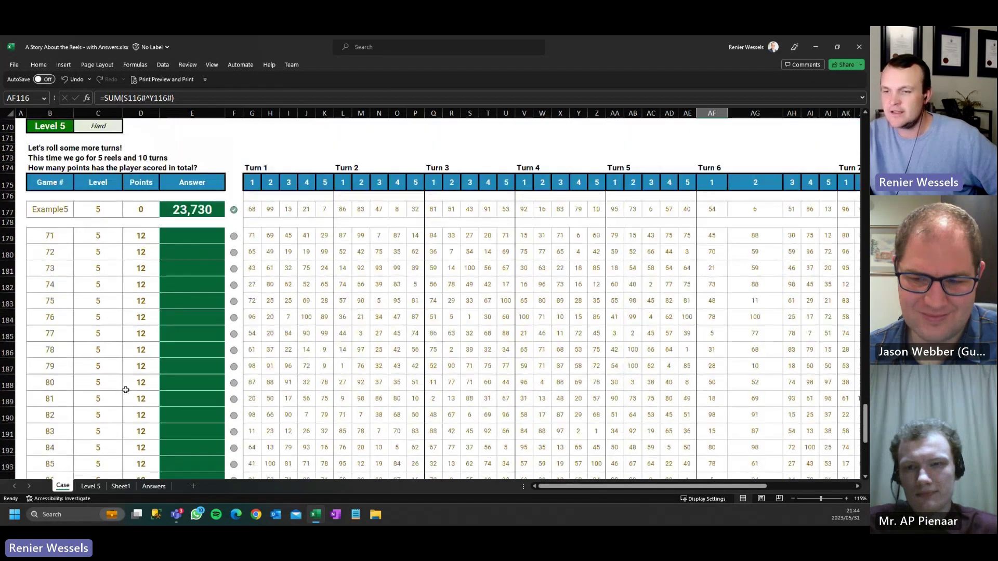
- Inspect the Level 5 WRAPROWS grid of turn numbers and reel numbers
click(79, 487)
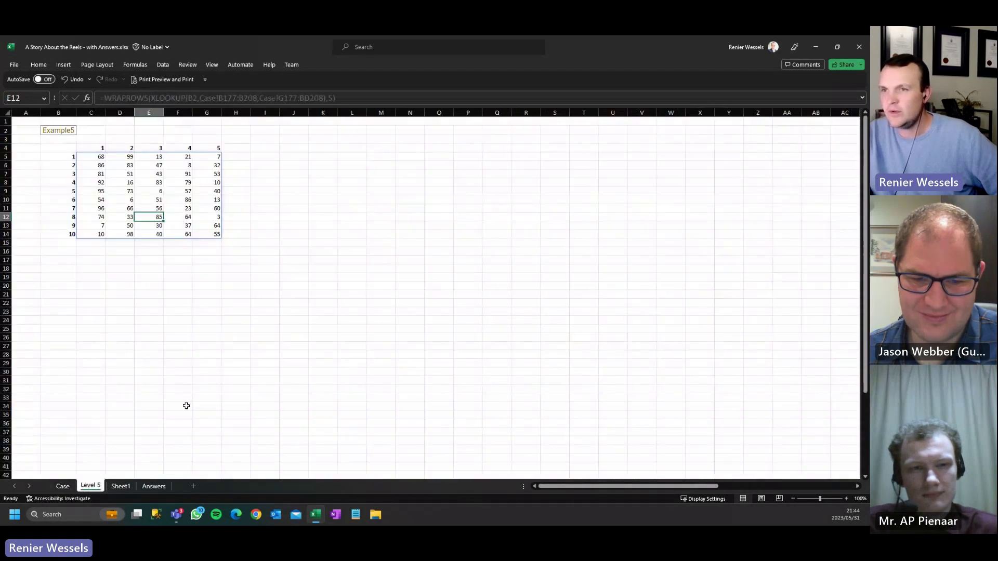
click(88, 156)
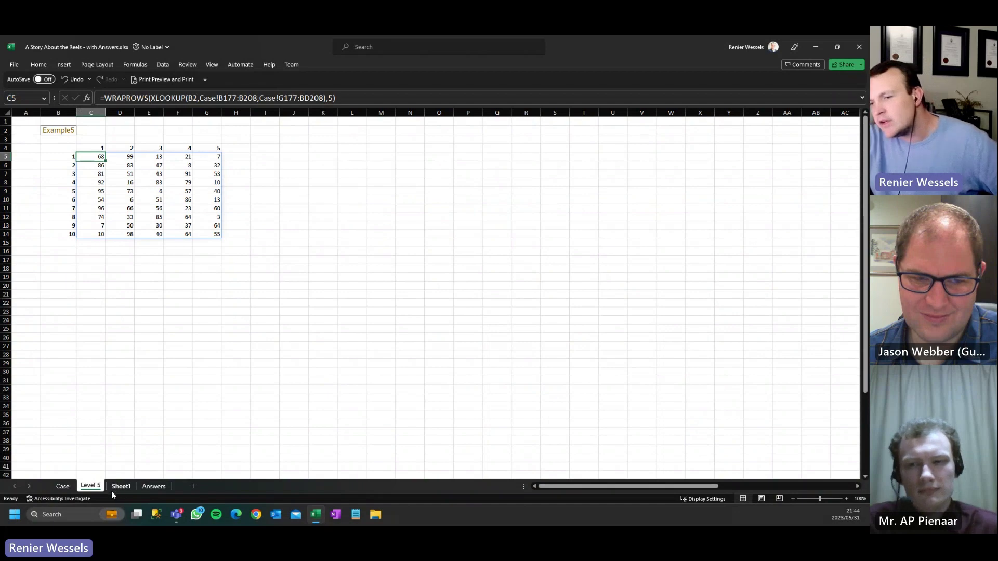
drag(66, 157, 61, 246)
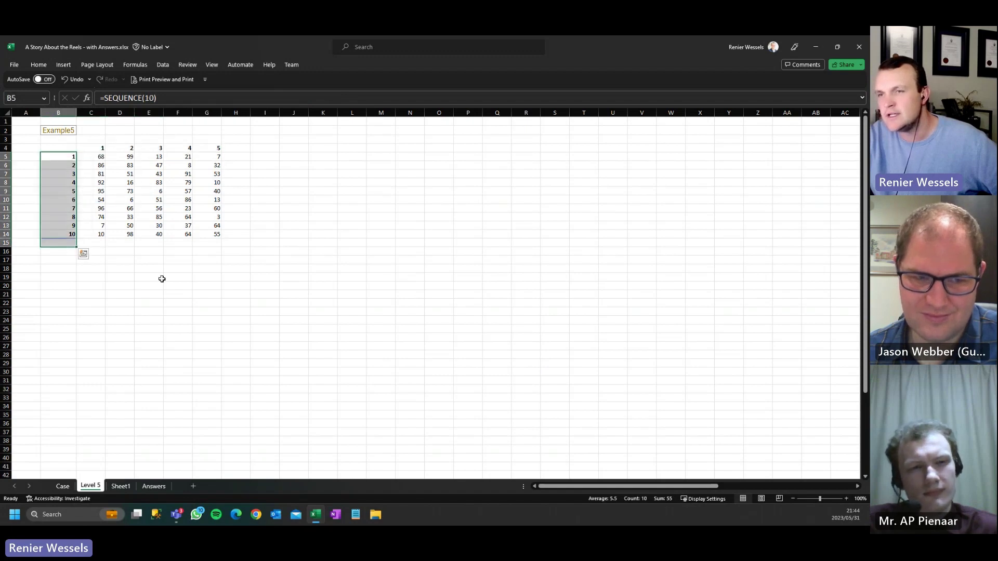
drag(94, 157, 203, 239)
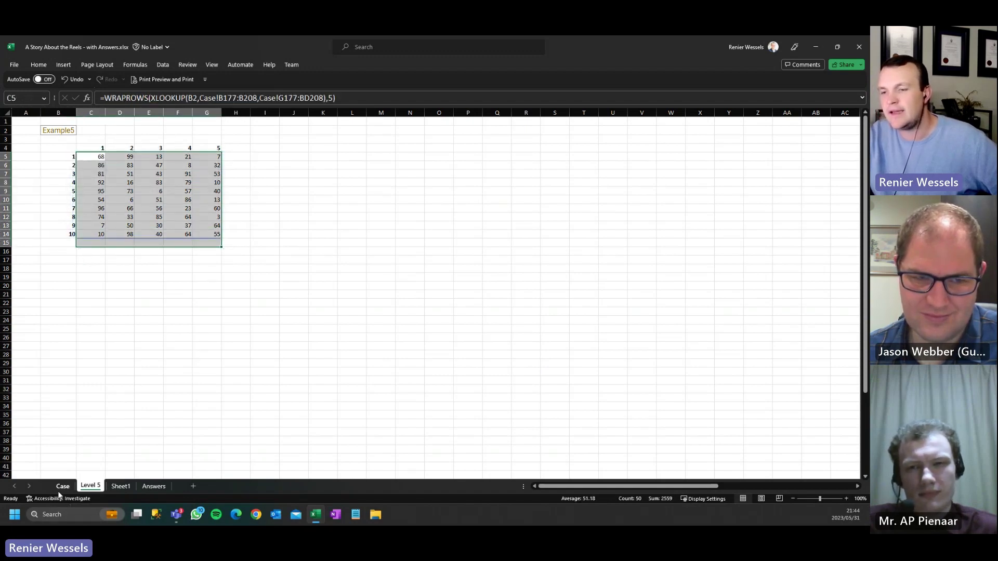
- Copy M146's XLOOKUP points formula text on Case and select I5 on Level 5
click(62, 487)
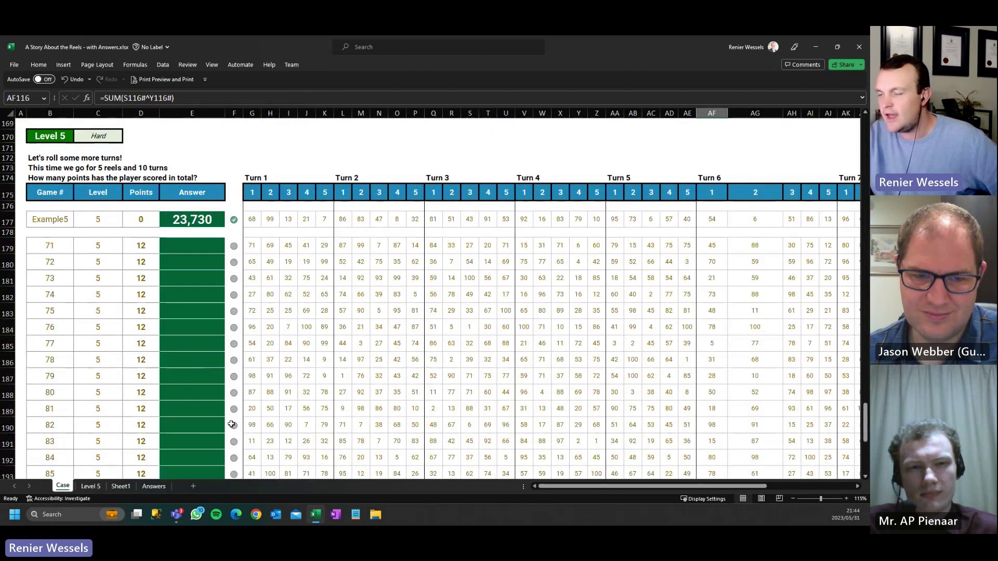
scroll(398, 346, up, 10)
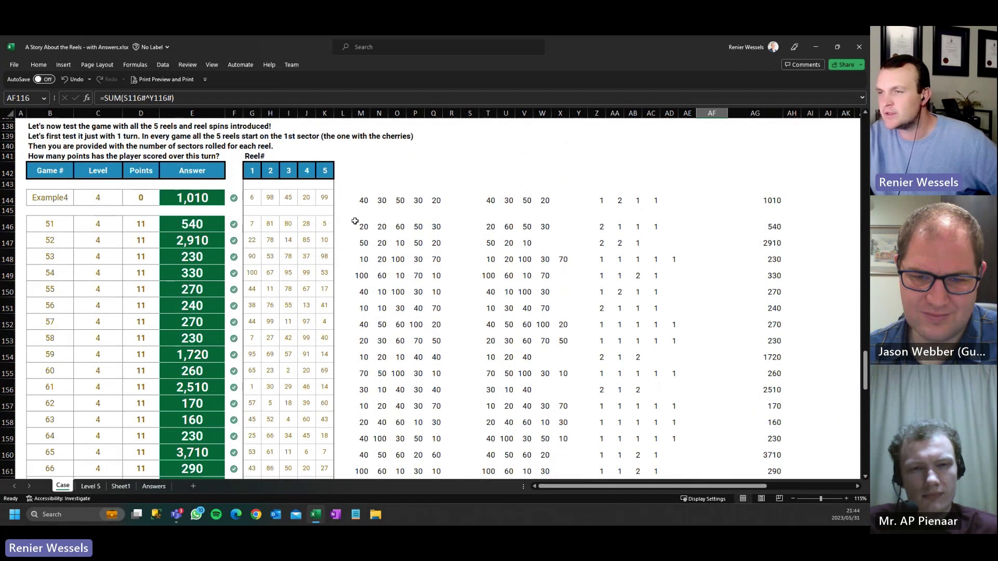
double_click(366, 230)
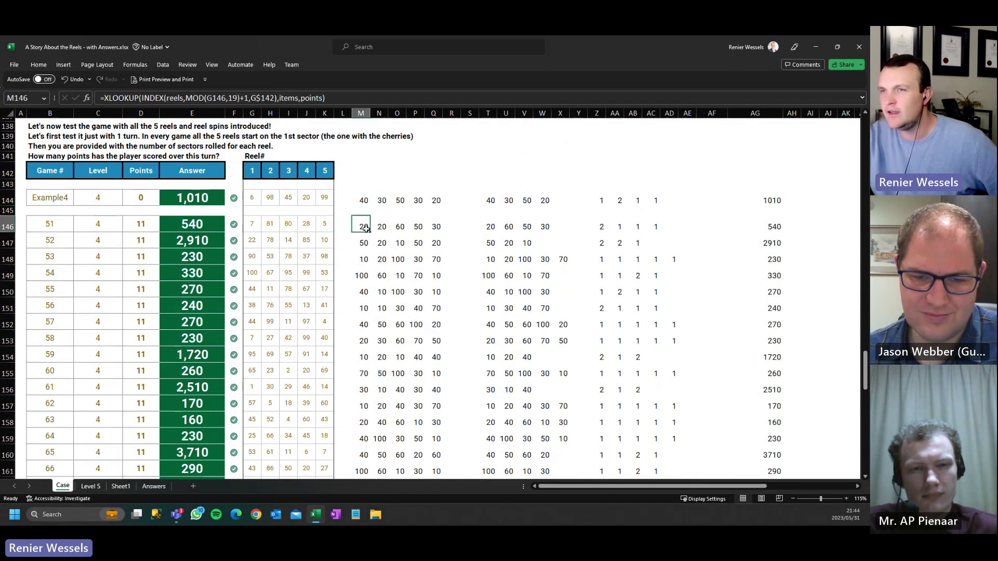
drag(343, 99, 123, 92)
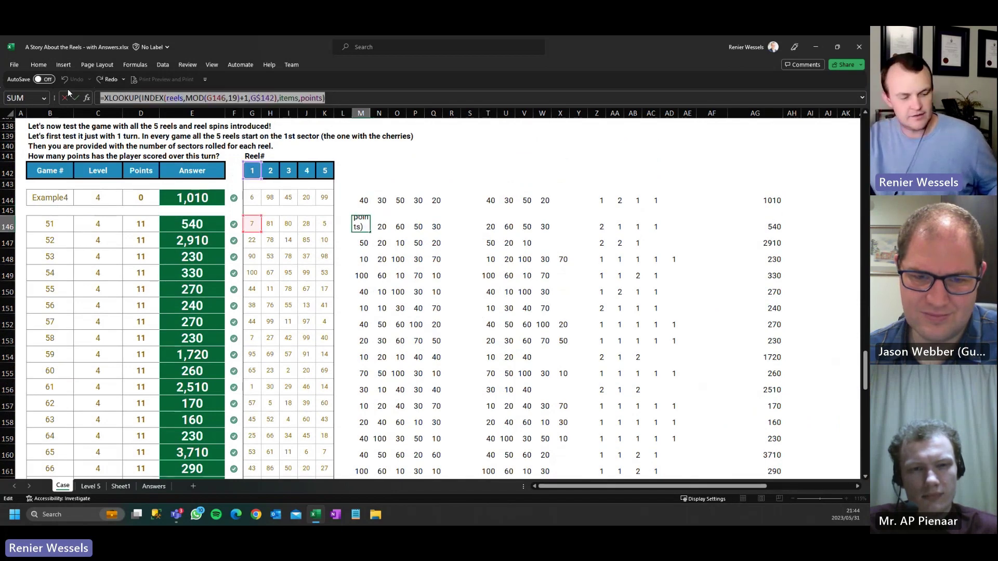
key(Return)
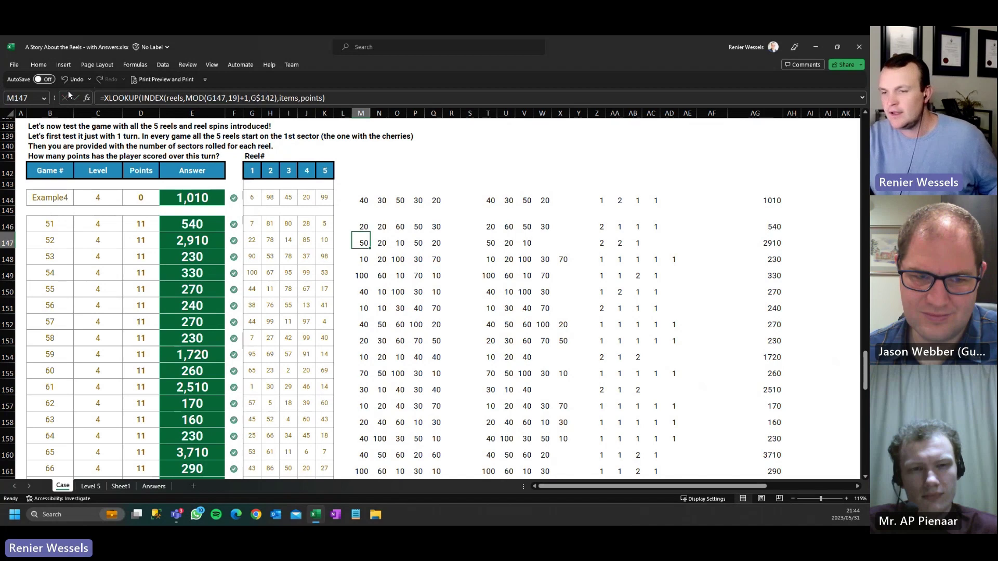
click(90, 486)
click(258, 158)
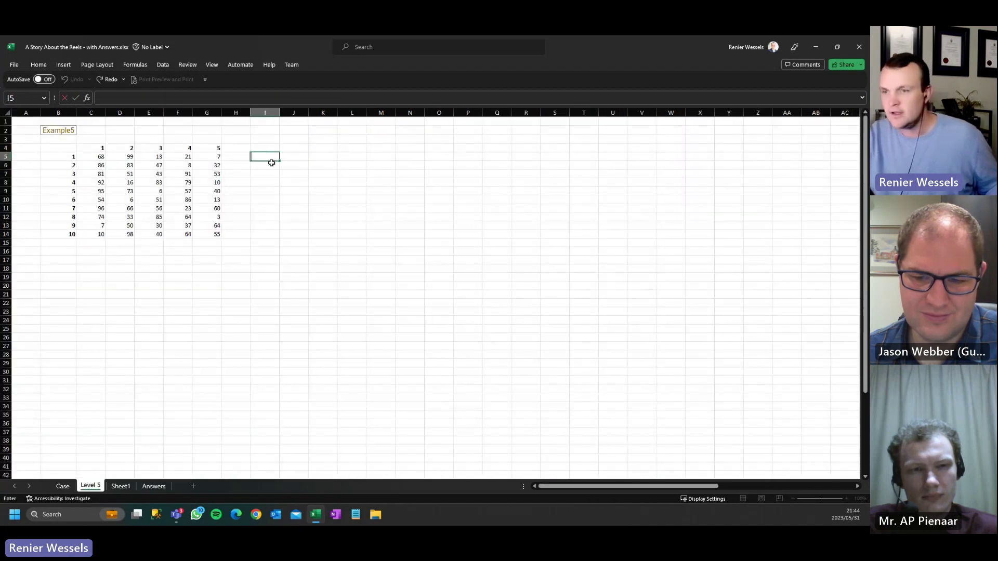
- Paste the XLOOKUP into I5 and replace G146 with SUM(C5:C5)
text(=XLOOKUP(INDEX(reels,MOD(G146,19)+1,G$142),items,points))
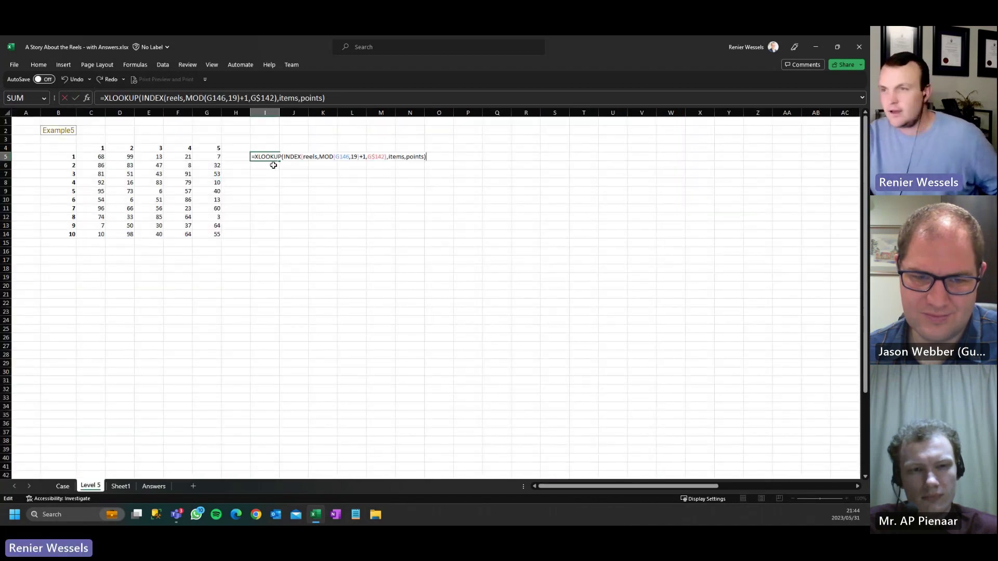
click(369, 157)
click(341, 157)
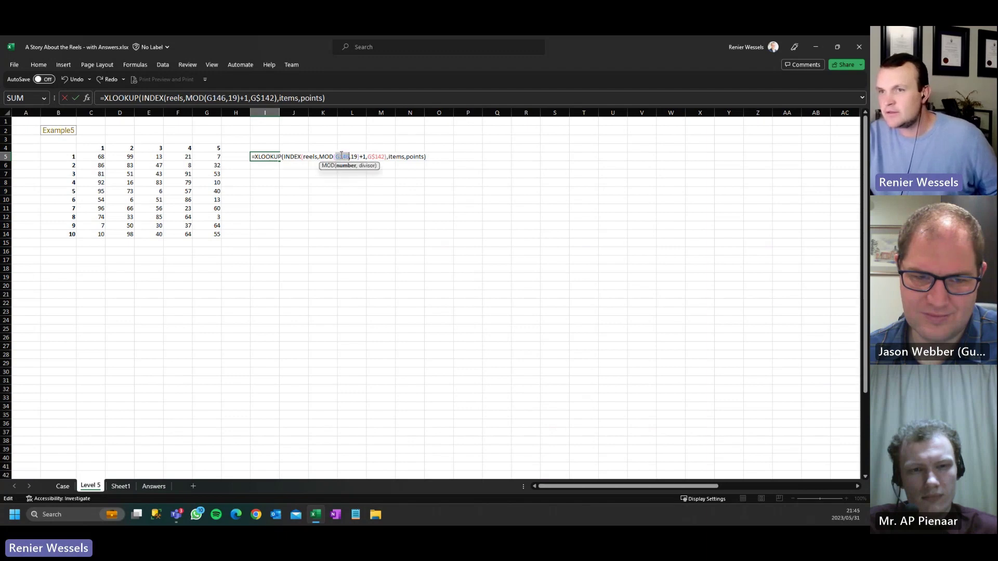
click(89, 156)
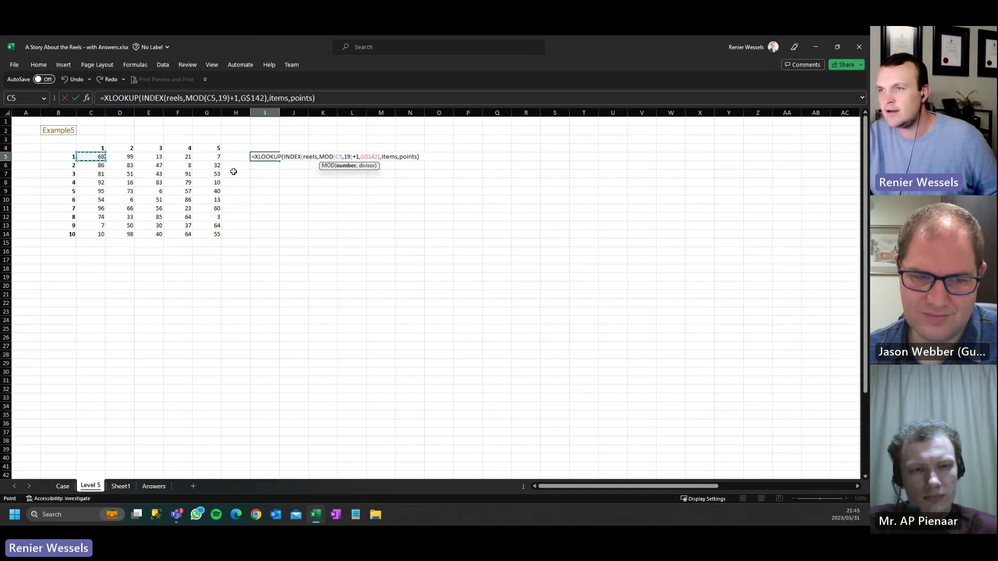
click(208, 98)
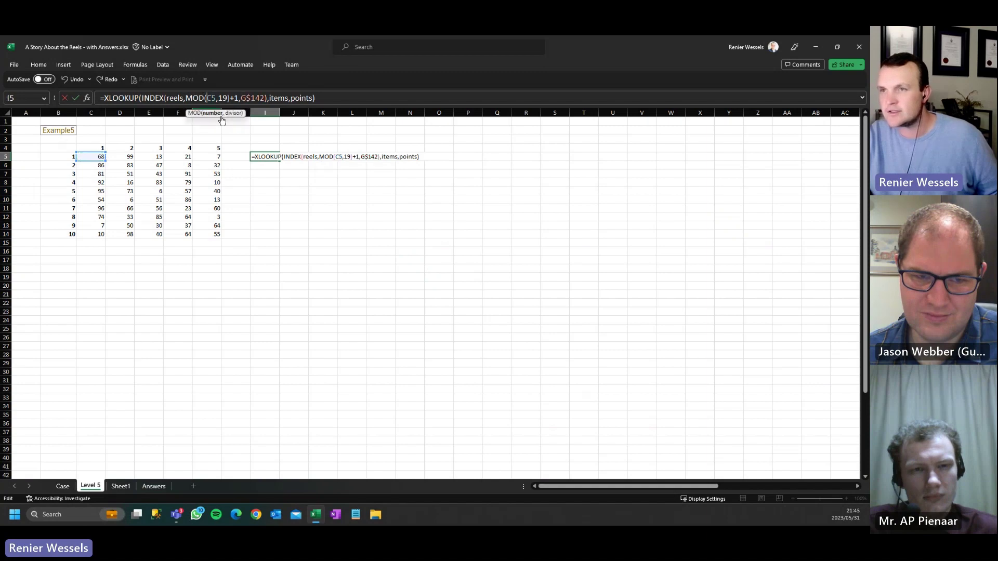
text(sum(C5)
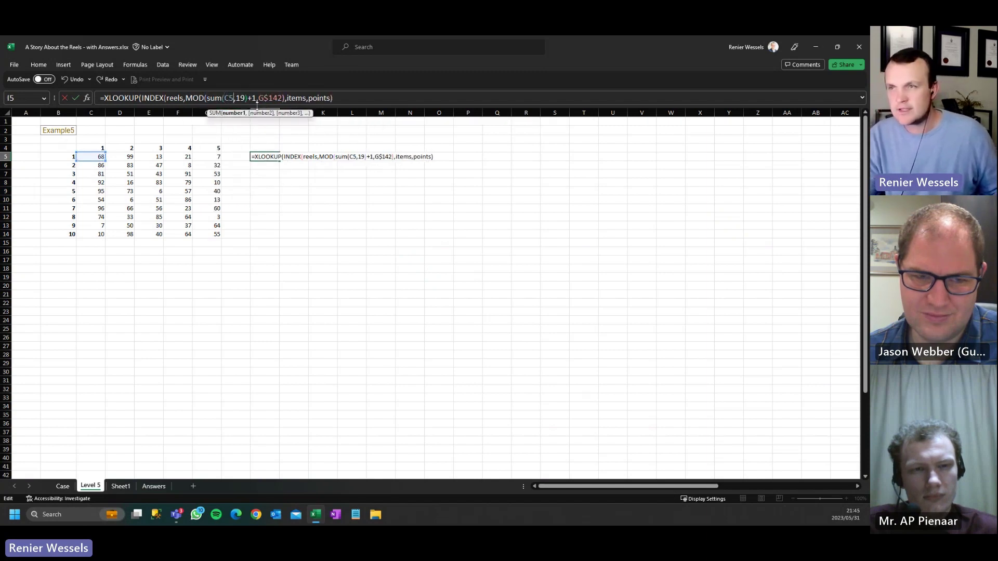
text(:)
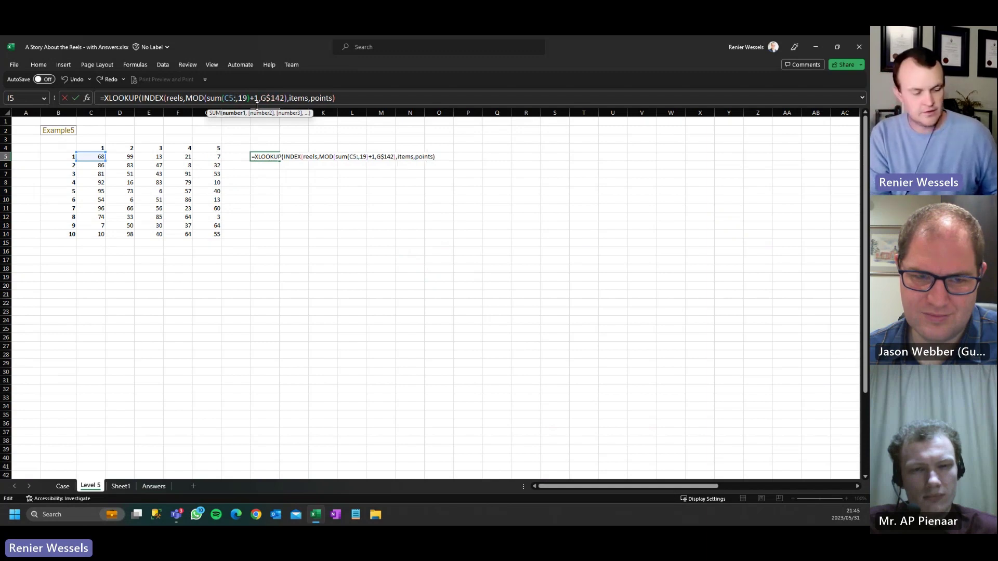
text(C5))
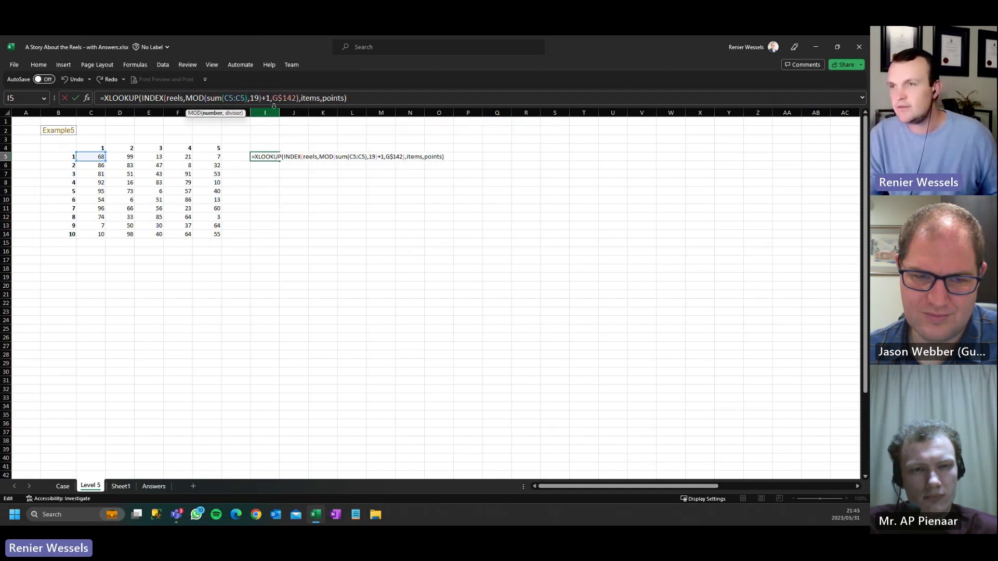
- Anchor the range as SUM(C$5:C5), swap G$142 for C$4, and commit to get 30
click(231, 99)
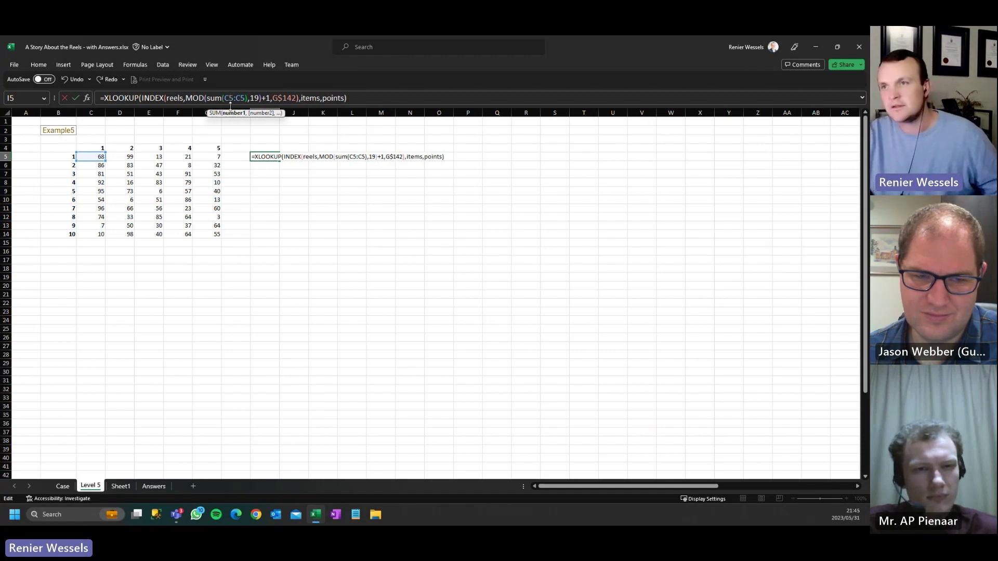
key(F4)
key(F4)
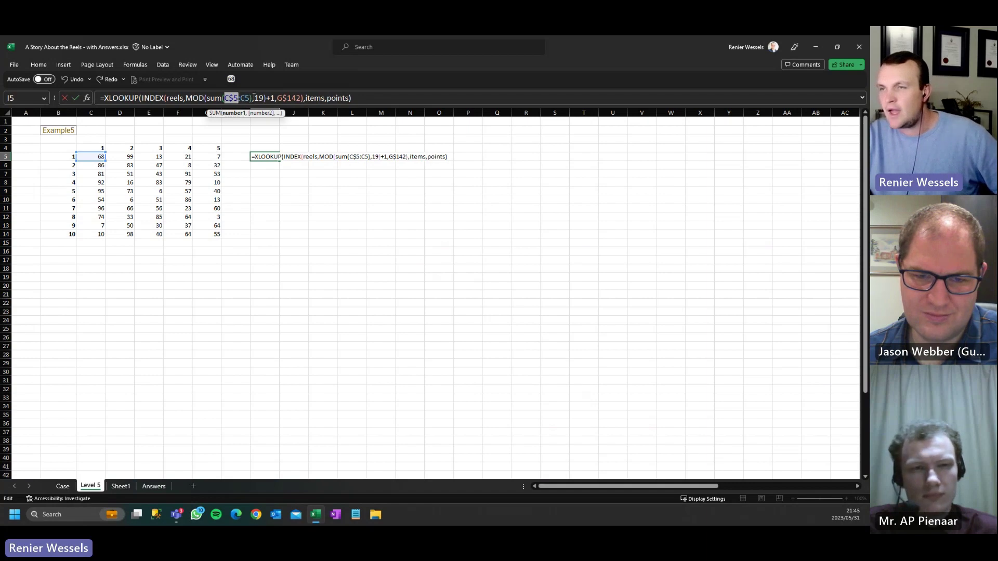
double_click(292, 98)
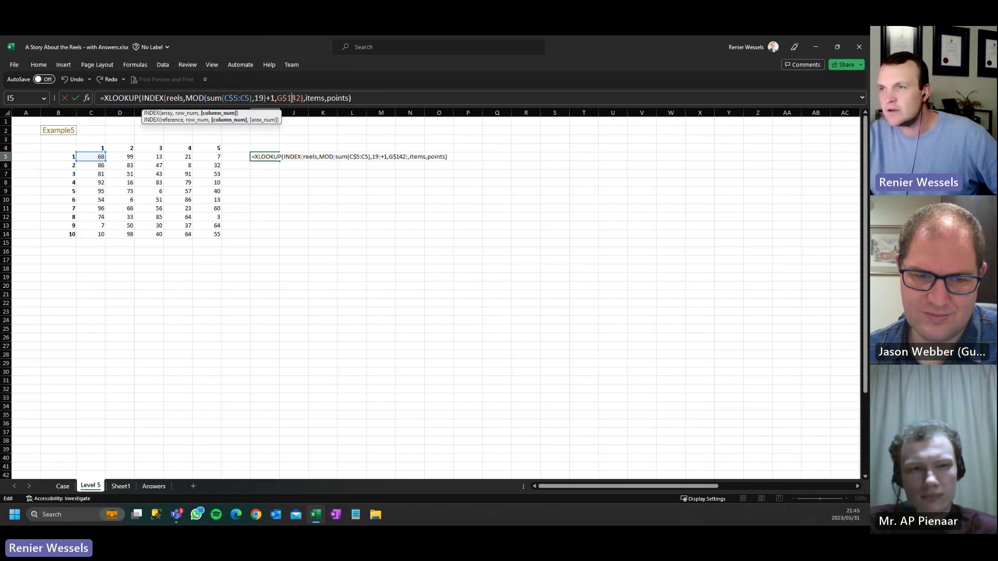
click(96, 148)
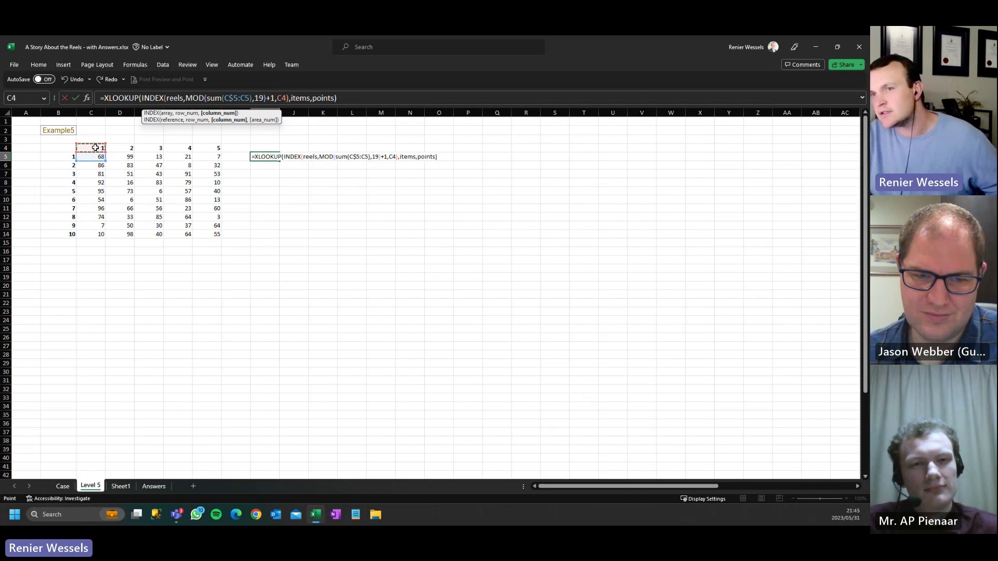
key(F4)
key(F4)
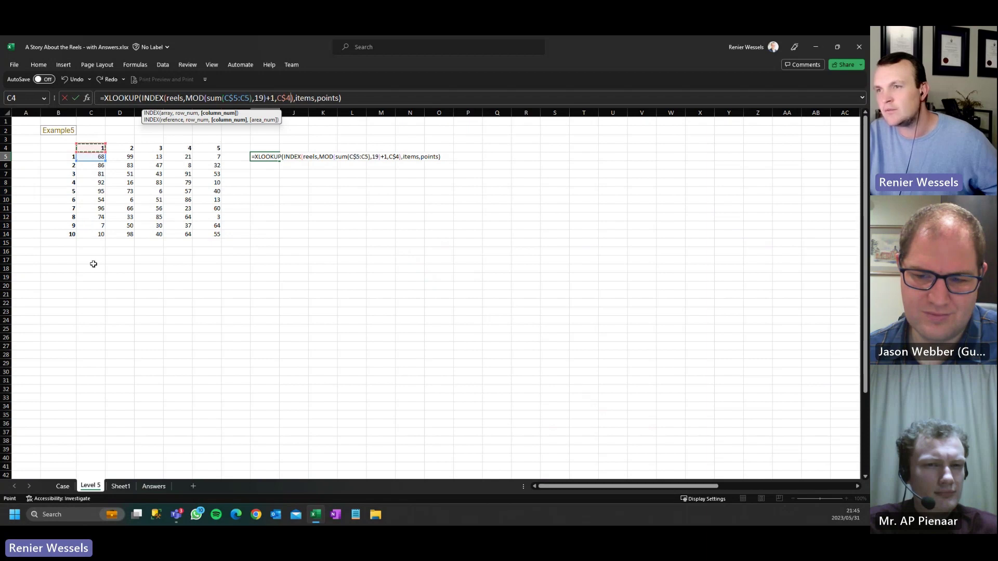
key(Return)
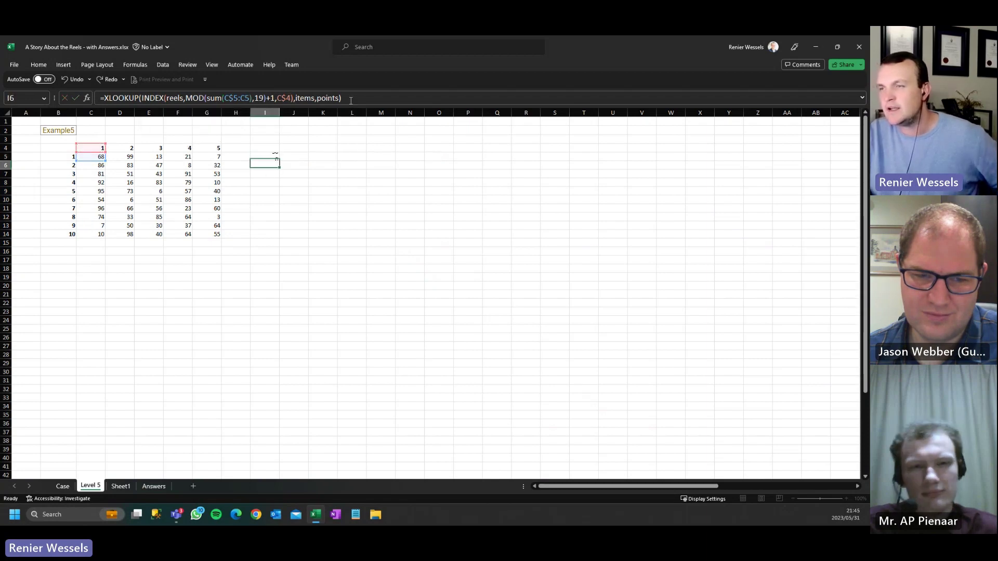
click(271, 157)
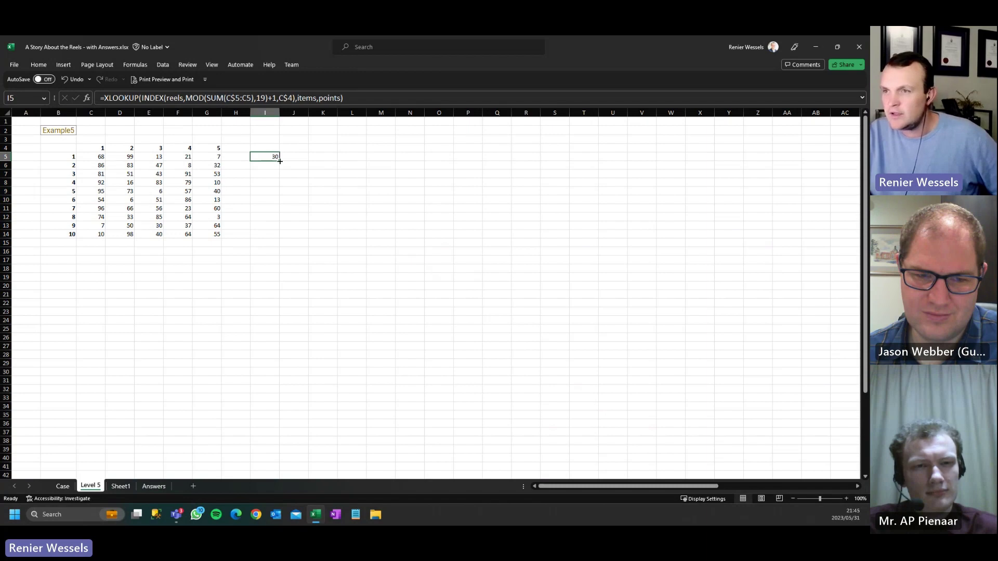
- Fill the points formula across I5:M14 and delete the extra column N5:N14
drag(280, 160, 422, 228)
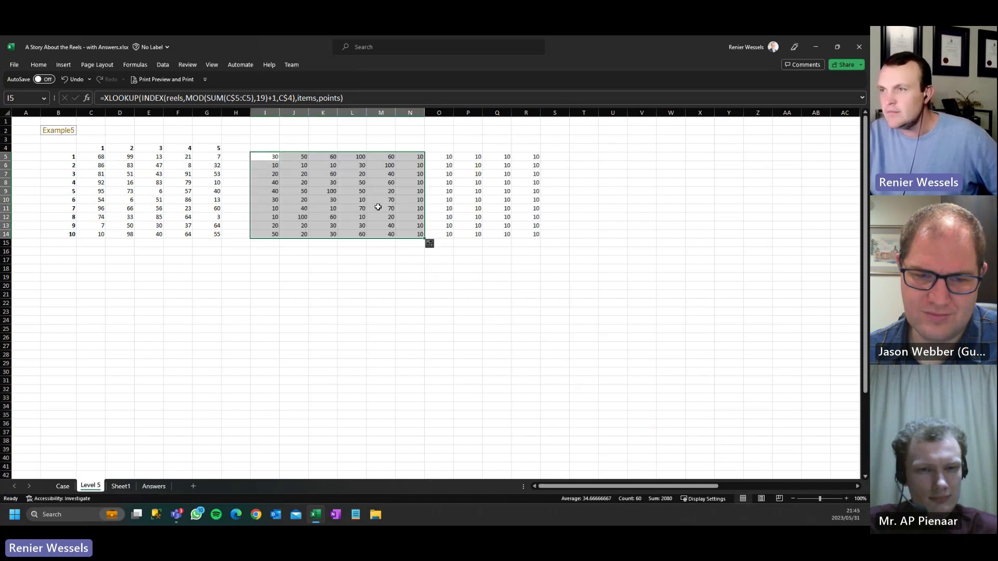
click(381, 174)
click(411, 158)
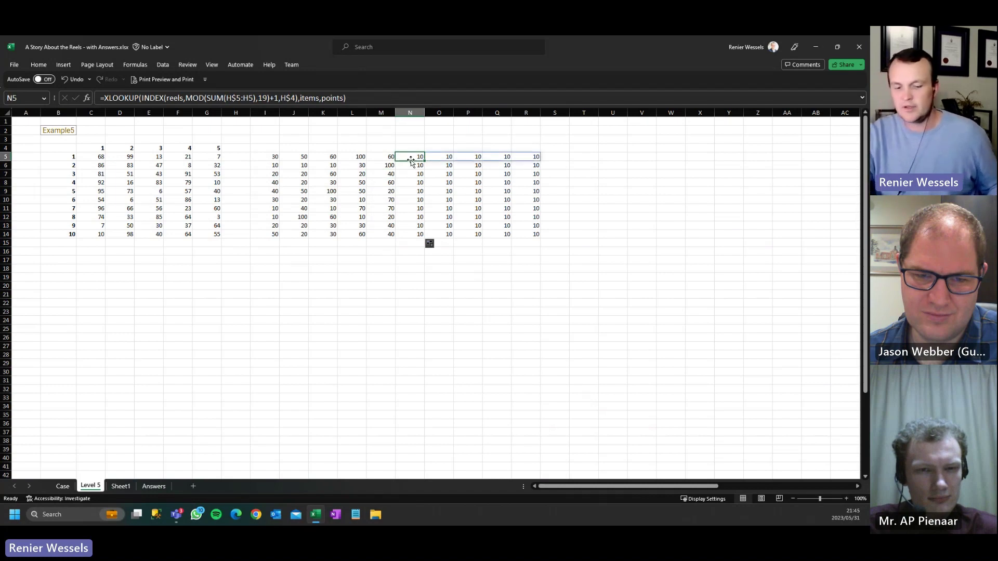
drag(410, 161, 419, 236)
key(Delete)
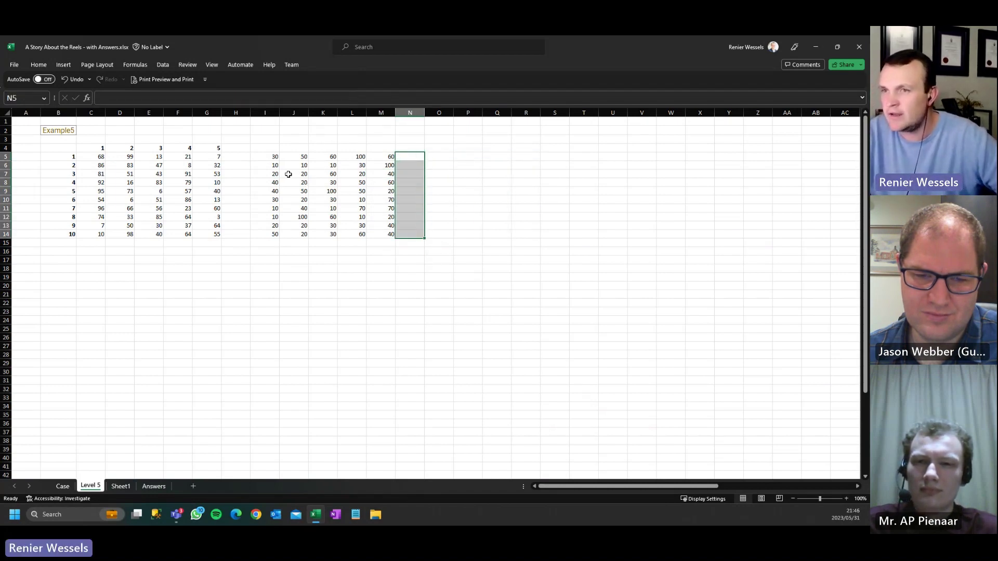
- Review and recommit the I5 formula, then return to the Case sheet
click(273, 157)
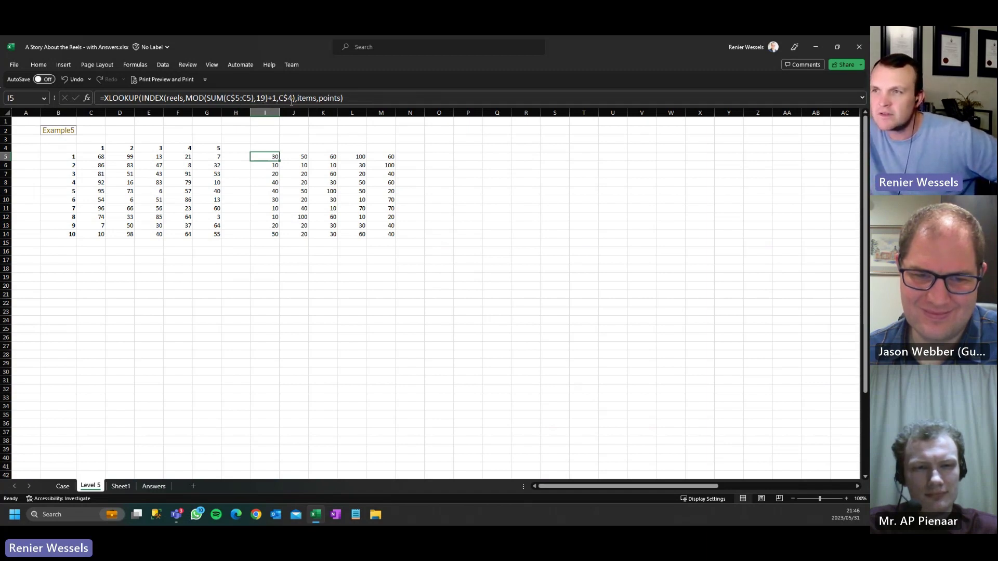
click(292, 97)
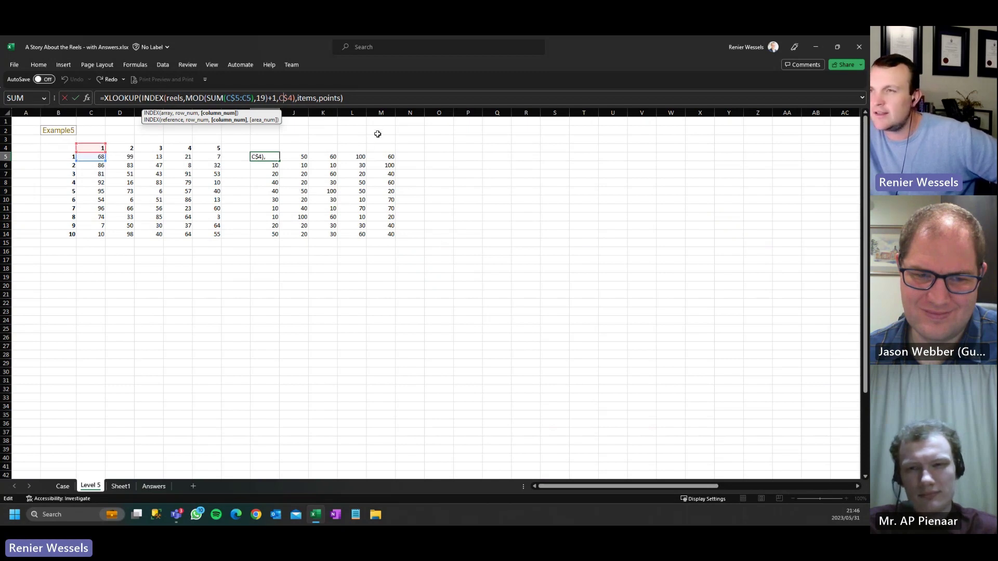
key(Return)
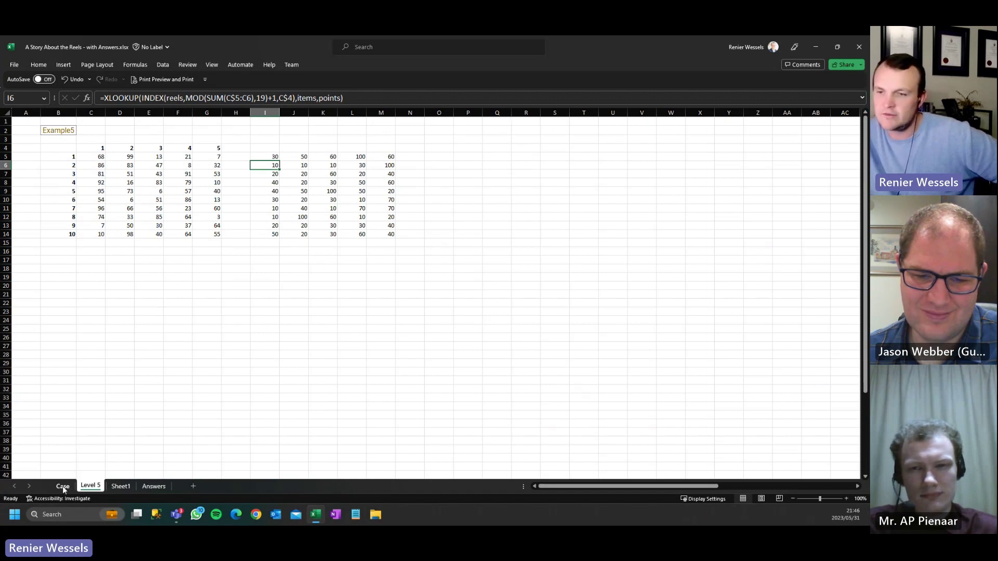
click(63, 487)
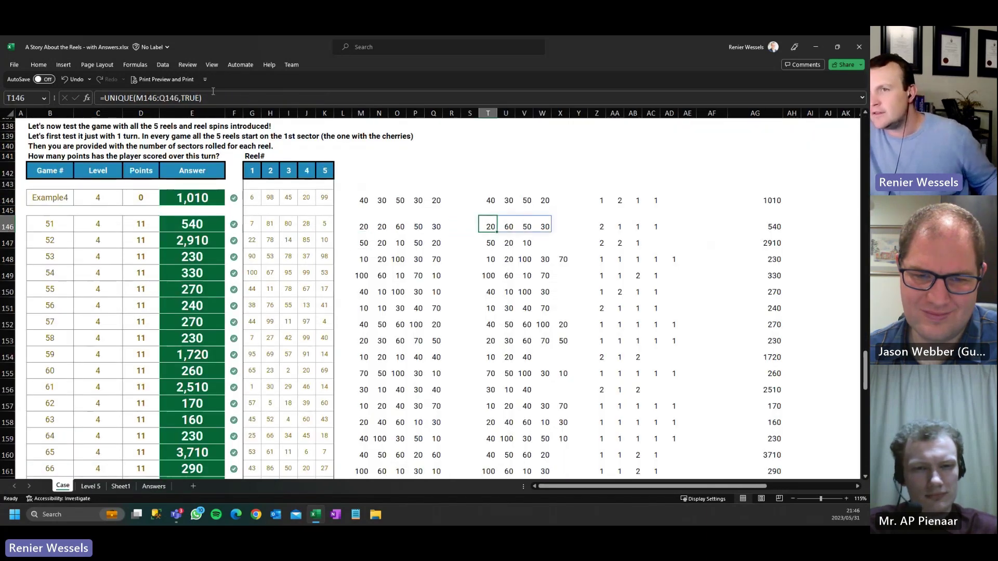
- Copy the Case helper formulas T146:AG146 to Level 5 cell O5
drag(490, 225, 774, 227)
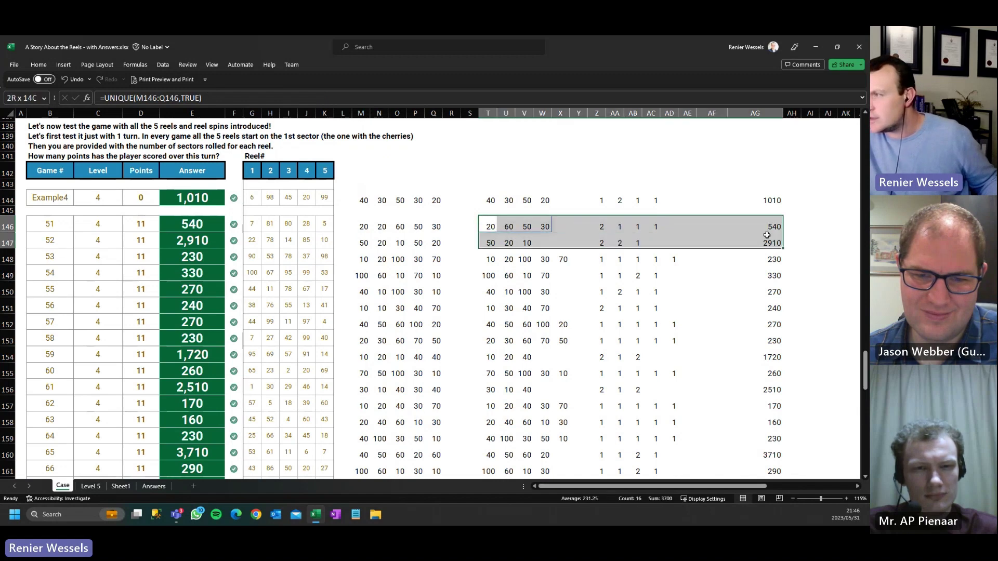
key(ctrl+c)
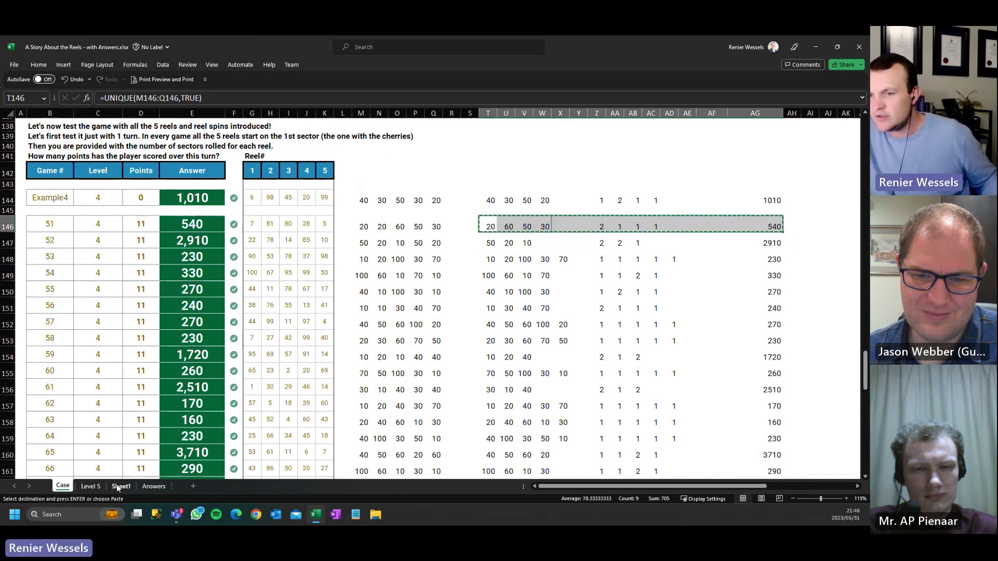
click(91, 487)
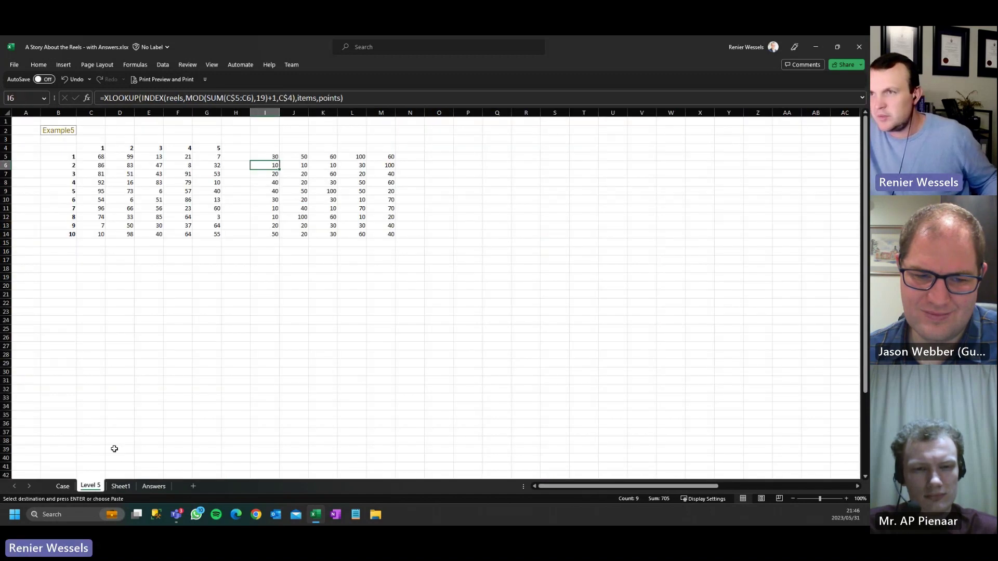
click(445, 158)
key(ctrl+v)
- Repoint the UNIQUE in O5 and COUNTIF in U5 at the points I5:M5
click(458, 182)
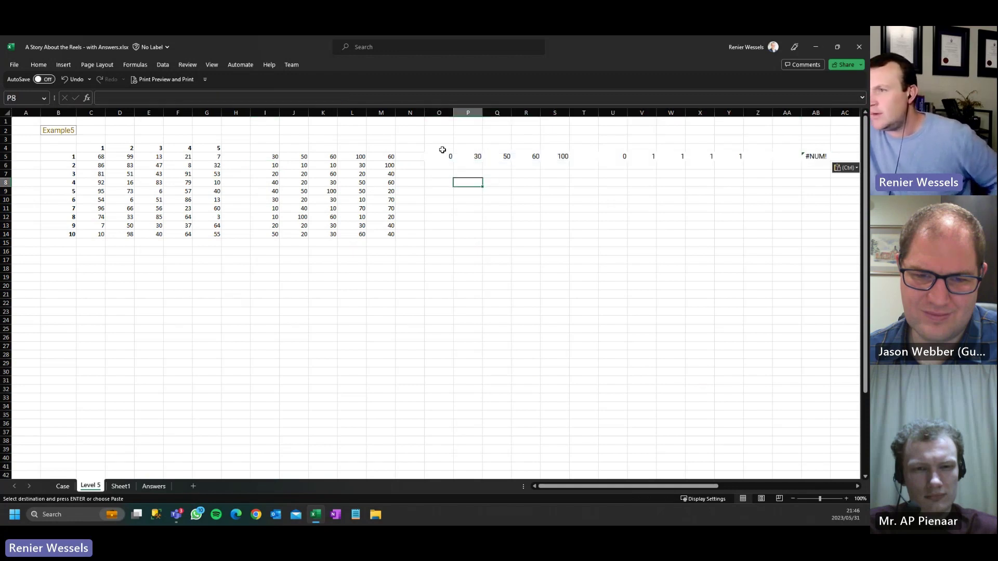
click(441, 155)
double_click(441, 156)
drag(234, 157, 361, 154)
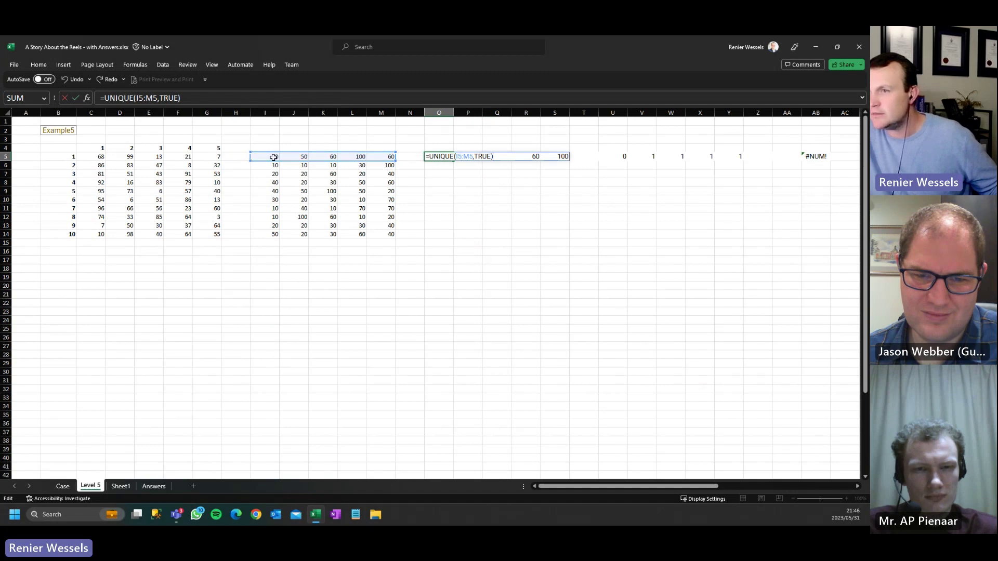
drag(273, 157, 389, 161)
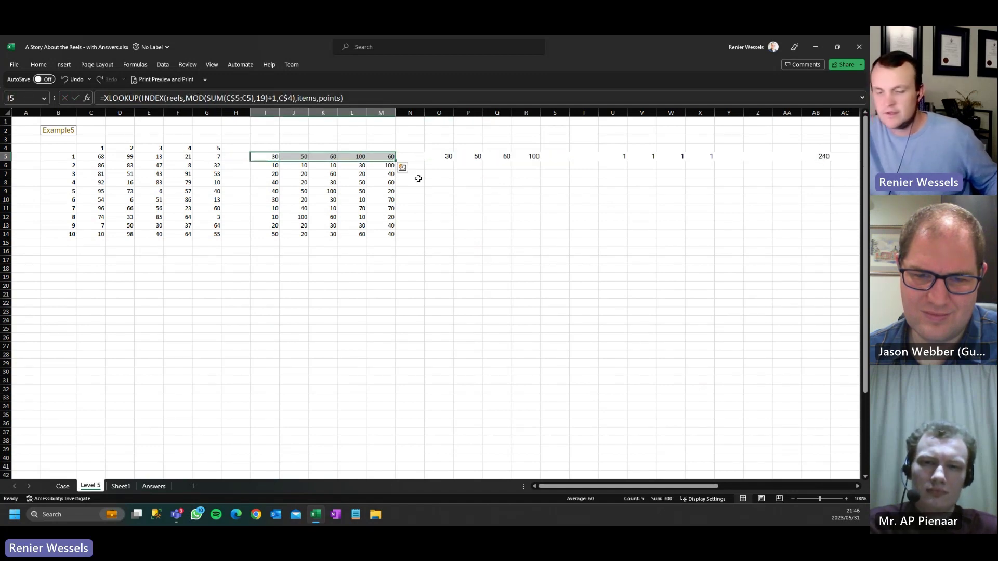
click(442, 157)
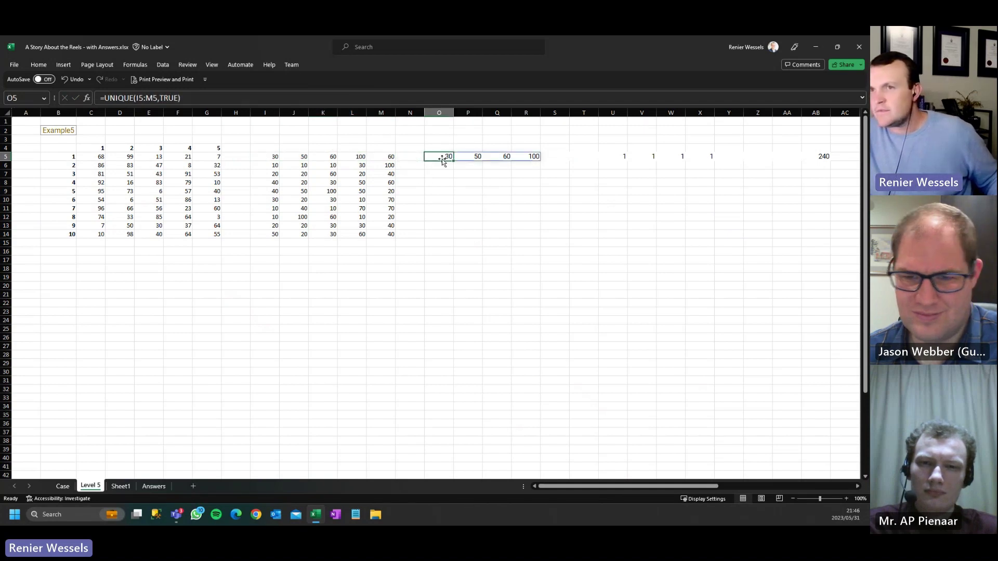
double_click(613, 156)
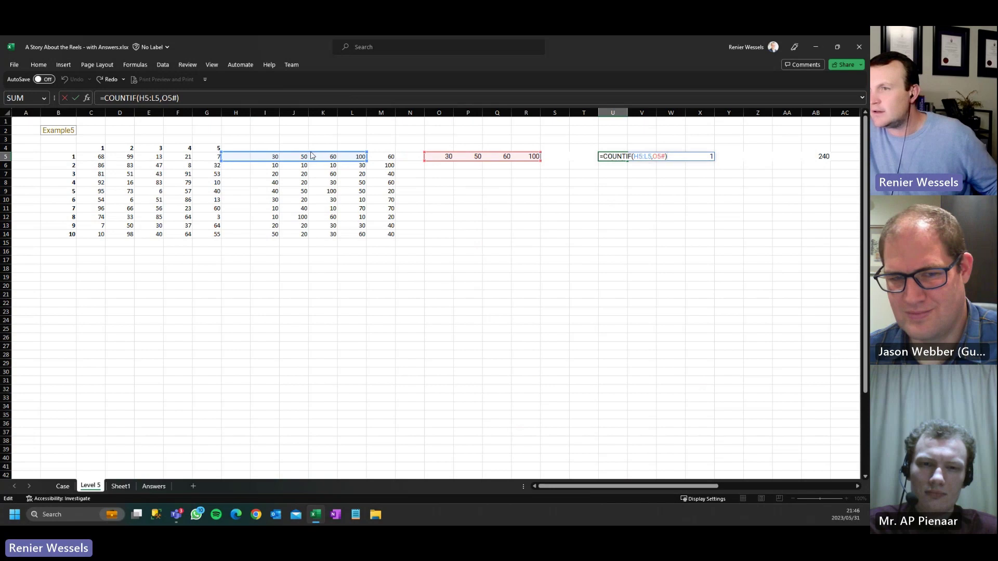
drag(312, 156, 353, 156)
key(Return)
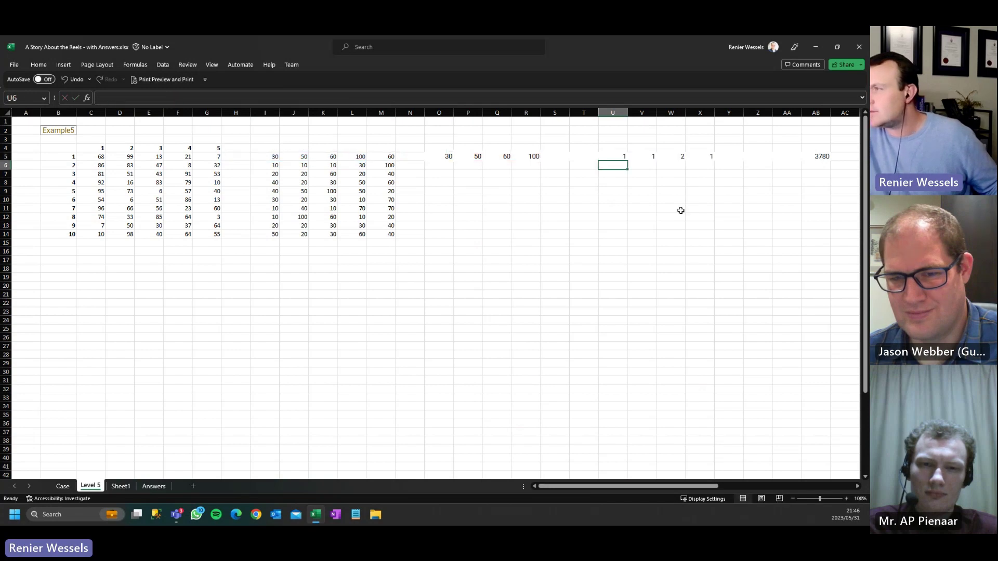
- Fill O5:AB5 down to row 14 and total AB5:AB14 in AB15, giving 23730
click(817, 157)
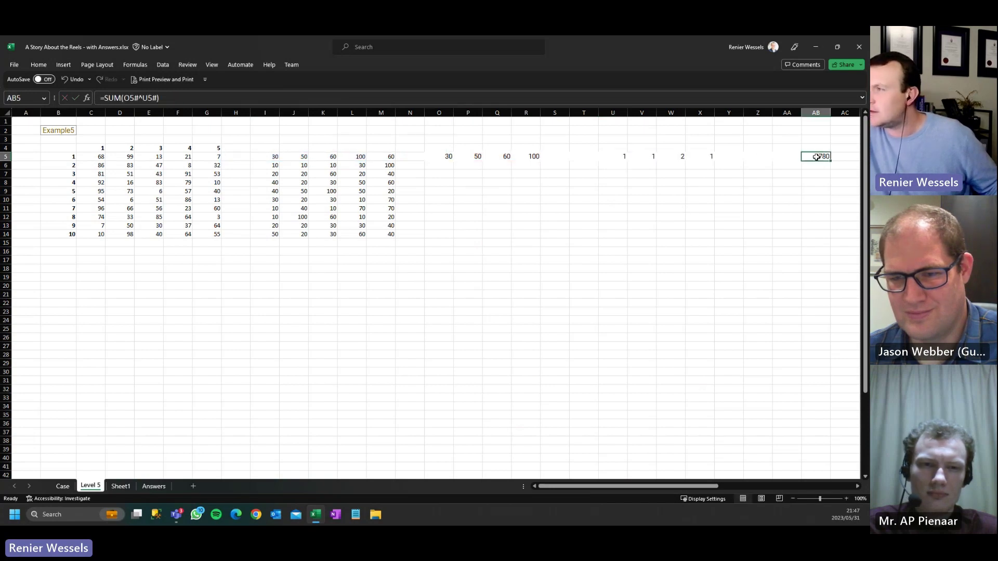
key(F2)
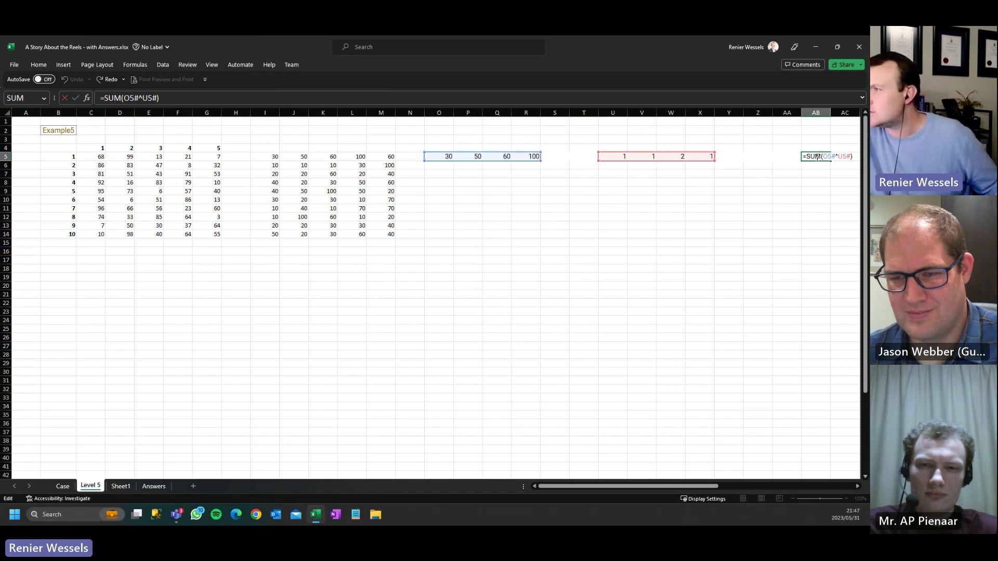
key(Return)
drag(448, 156, 786, 233)
click(769, 251)
click(786, 242)
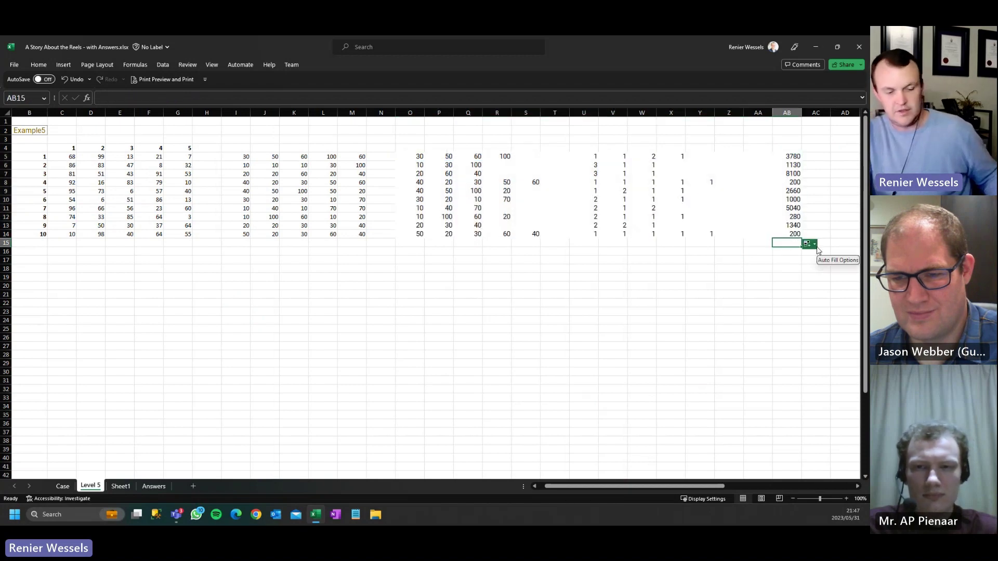
key(alt+equal)
key(Return)
key(Up)
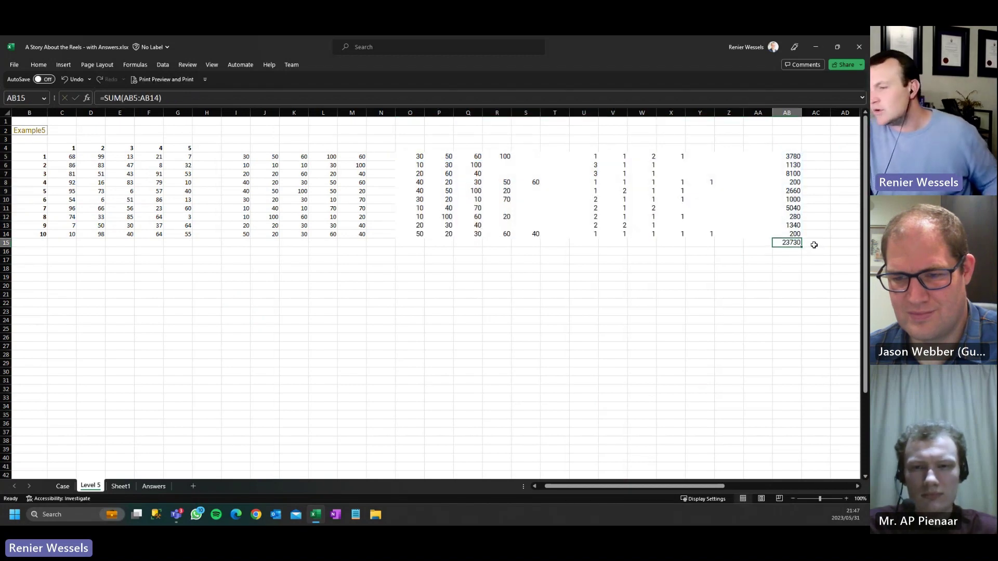
drag(626, 488, 620, 489)
- Compare the Level 5 total against the Case sheet's Example5 answer of 23,730
click(63, 486)
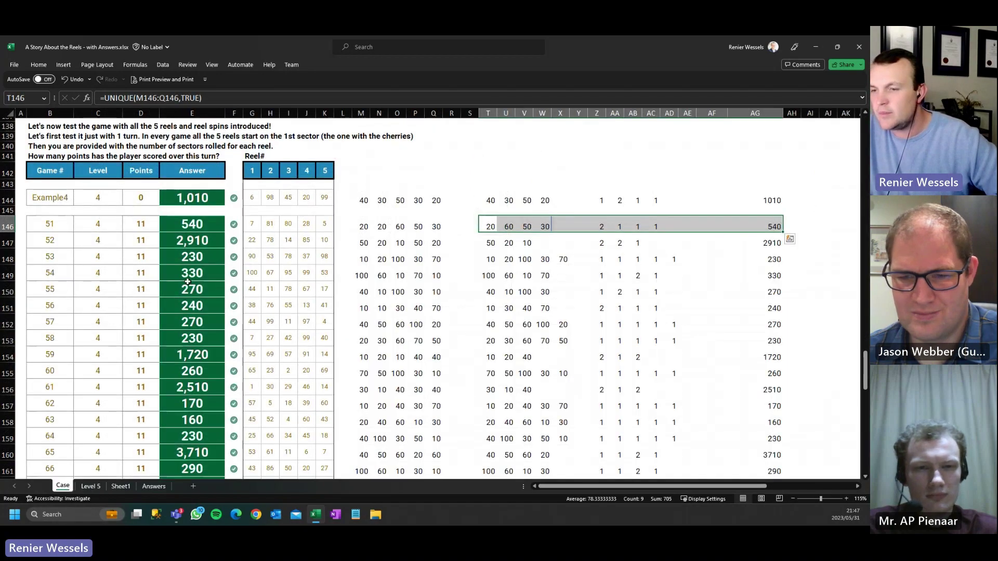
scroll(188, 302, down, 20)
scroll(188, 302, up, 18)
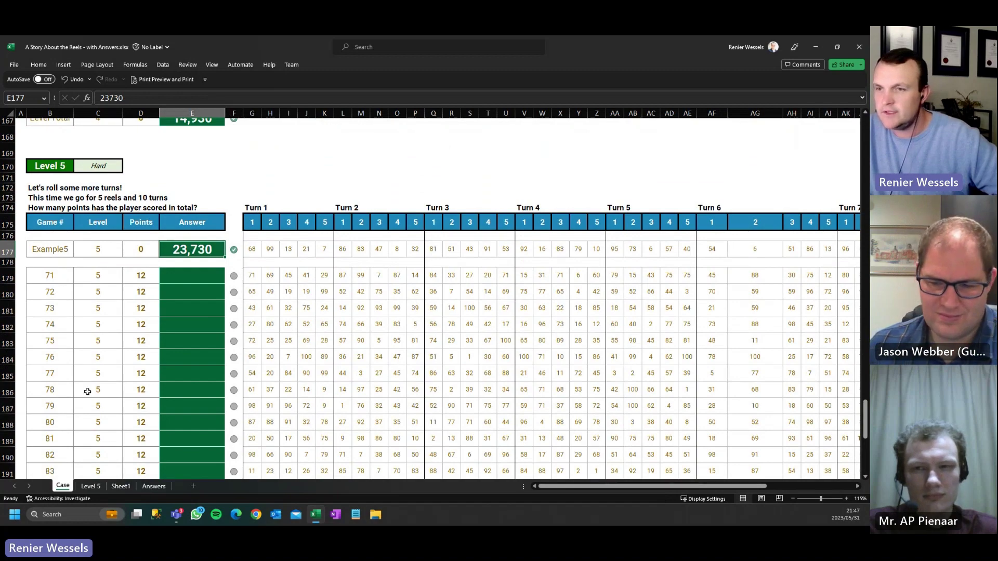
scroll(60, 293, down, 1)
scroll(60, 294, down, 1)
drag(49, 216, 49, 458)
scroll(41, 221, up, 5)
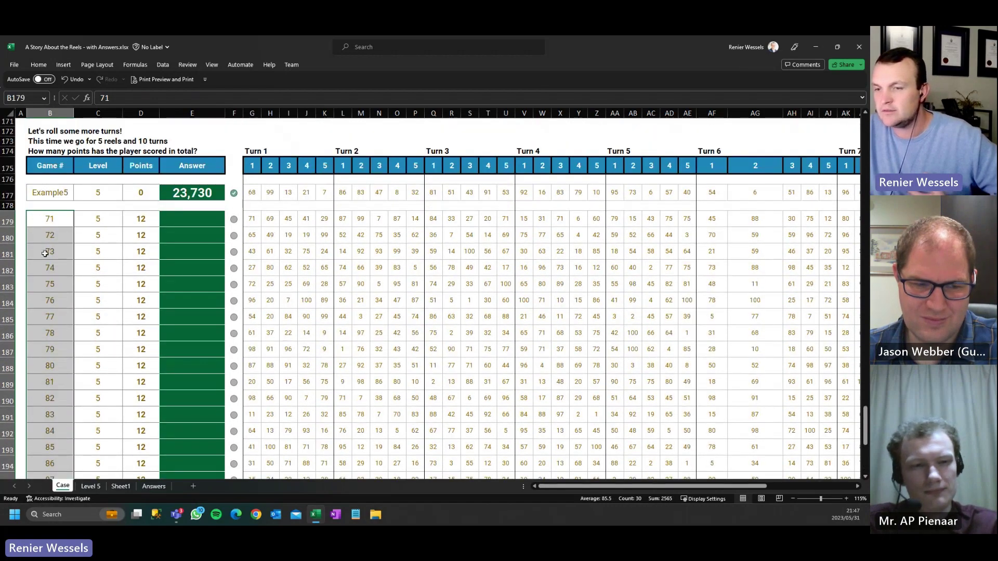
scroll(44, 253, down, 3)
click(95, 487)
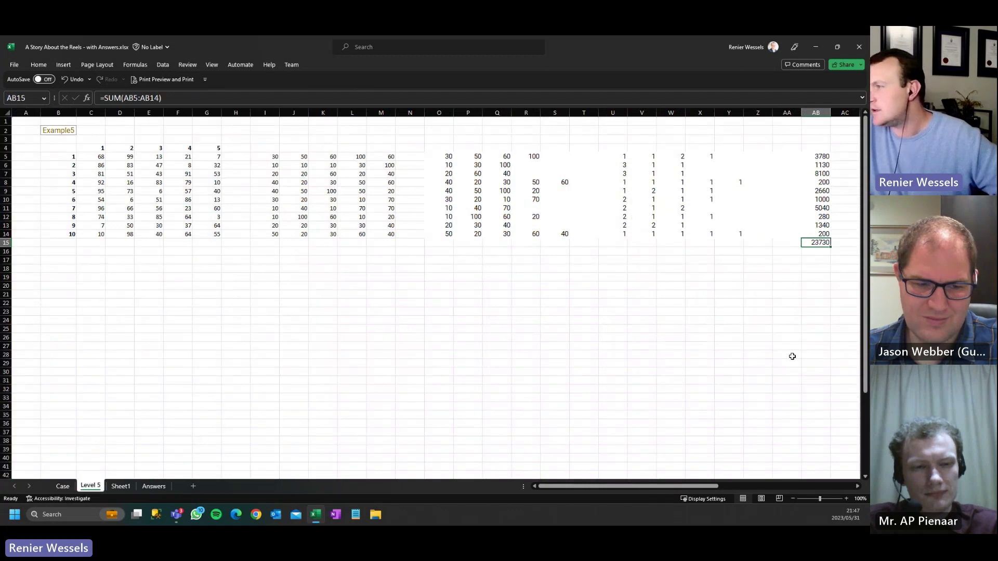
- In W19 enter =SEQUENCE(30,,71) to list game numbers 71 through 100
click(759, 285)
click(672, 278)
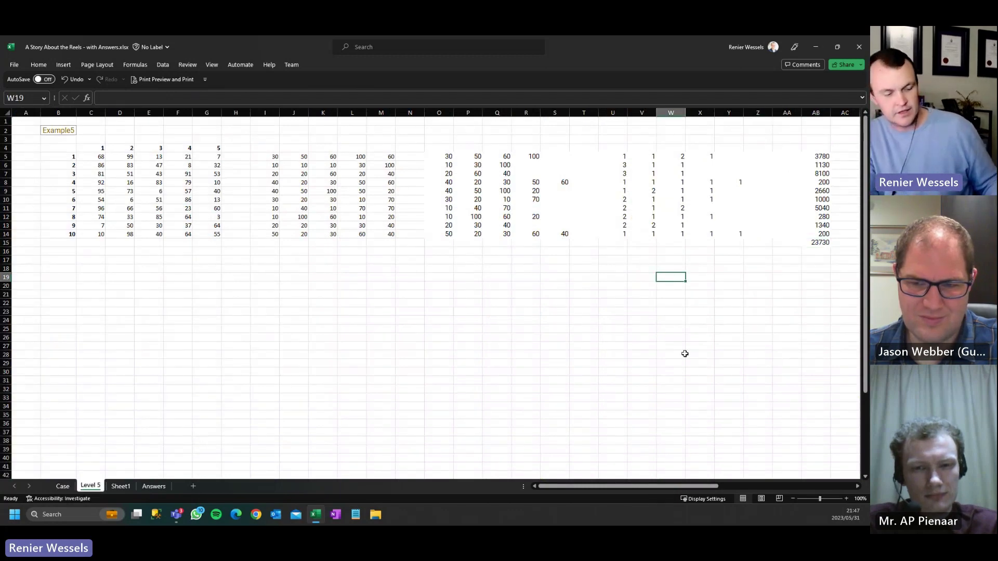
text(=SE)
key(Down)
key(Down)
key(Down)
key(Down)
key(Down)
key(Tab)
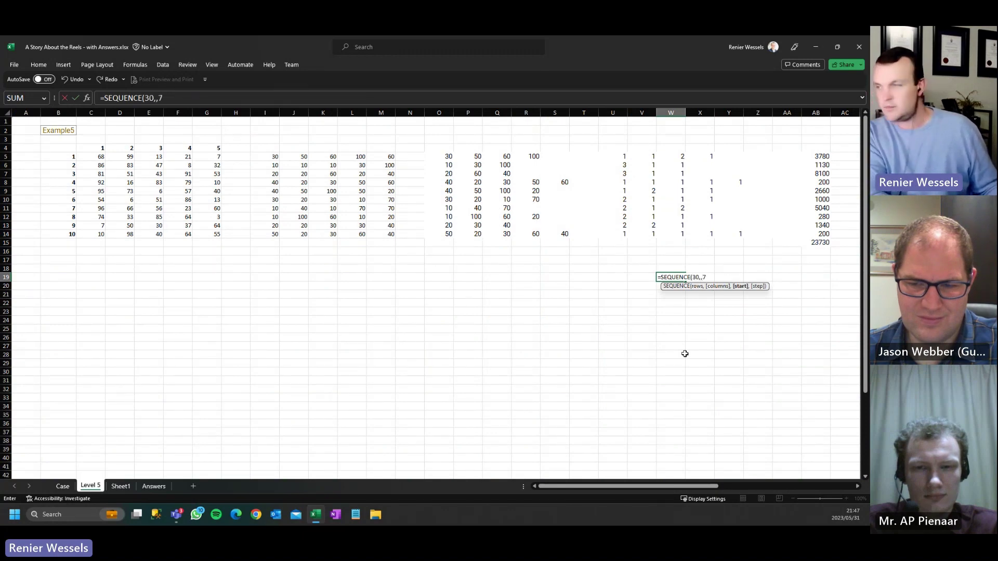
text(30,,71)
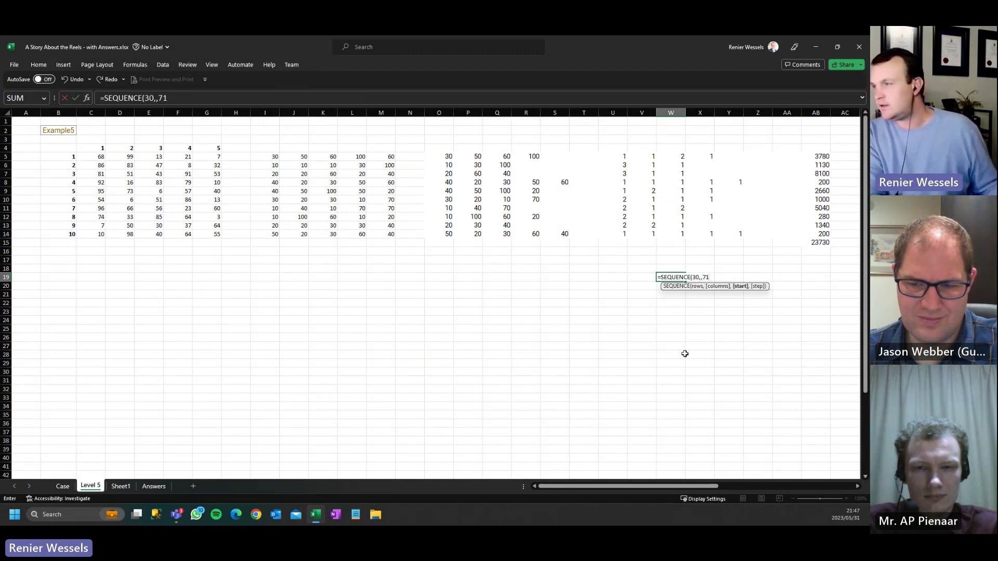
text())
key(Return)
scroll(685, 354, down, 3)
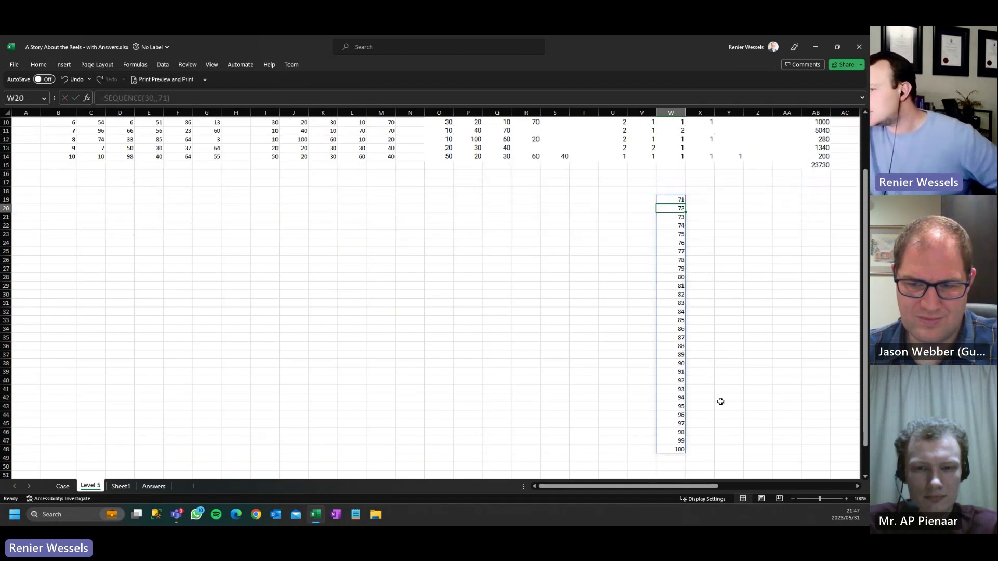
scroll(720, 404, up, 3)
- Link X18 to the 23730 total with =AB15
click(700, 269)
text(=)
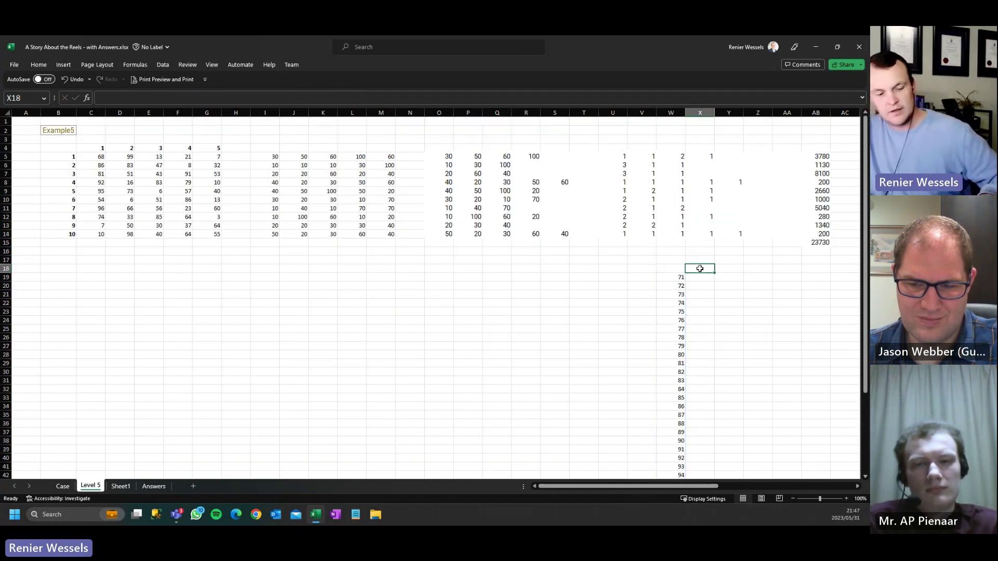
click(817, 243)
key(Return)
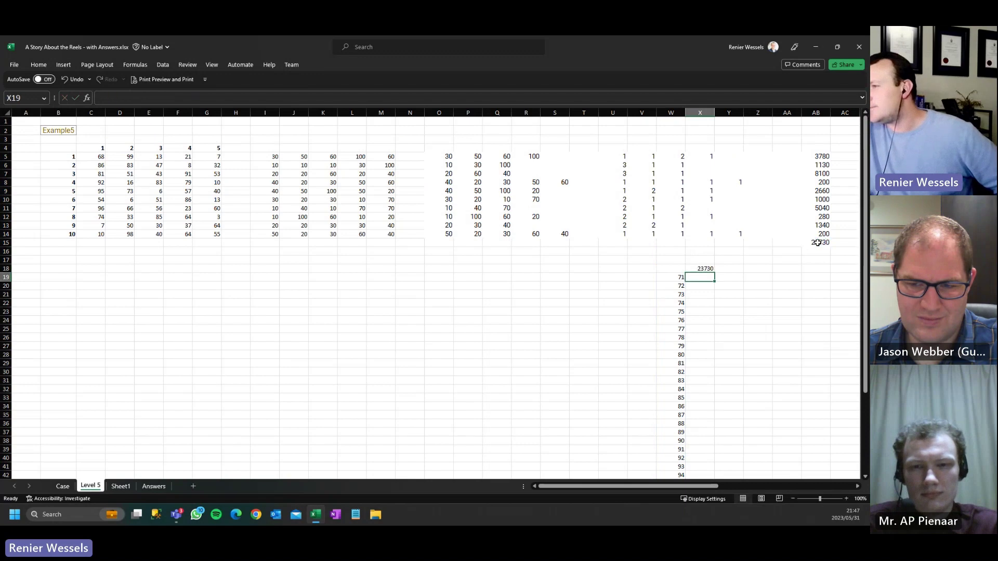
- Build a data table on W18:X48 with B2 as the column input cell
key(shift+Up)
key(shift+Left)
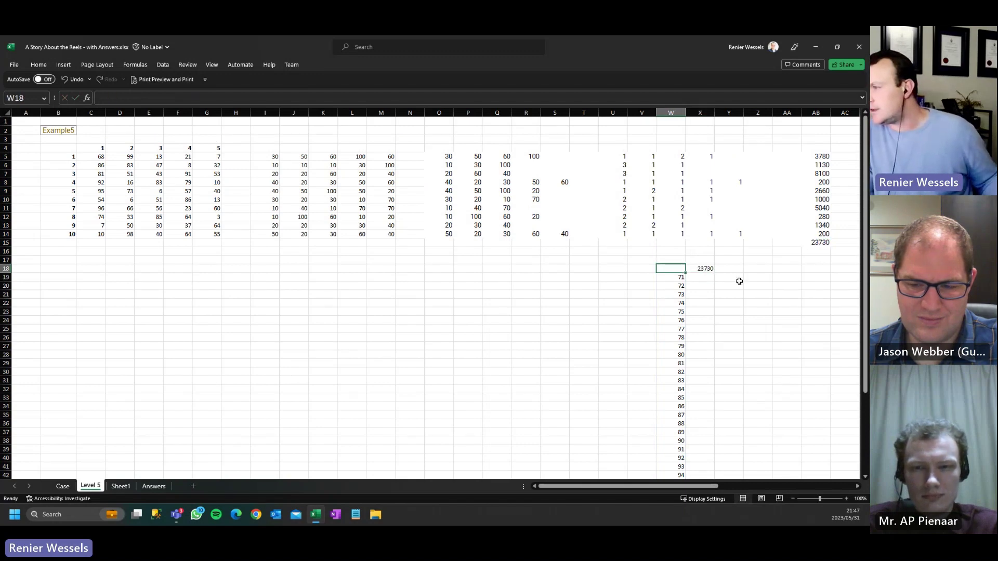
key(ctrl+shift+Down)
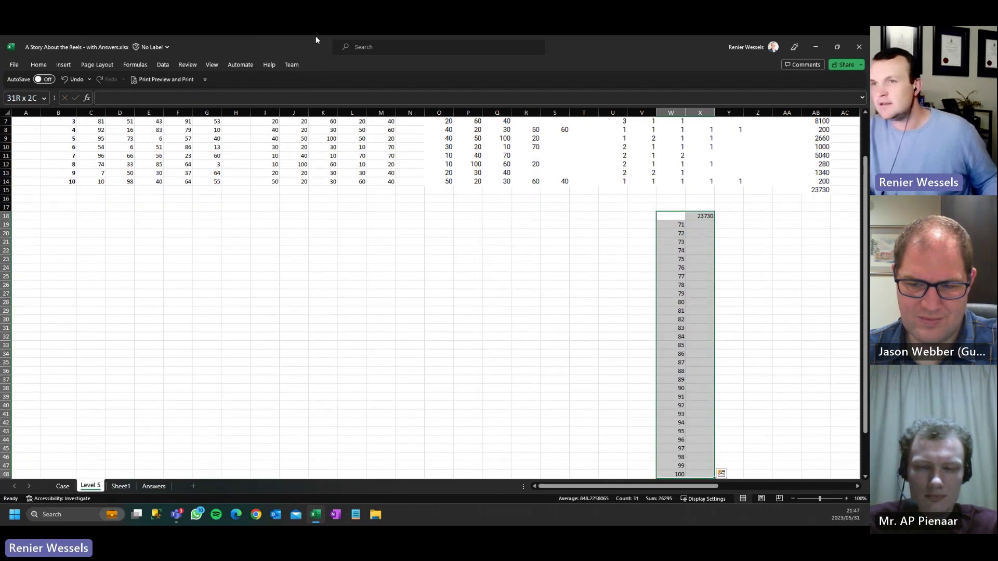
click(162, 63)
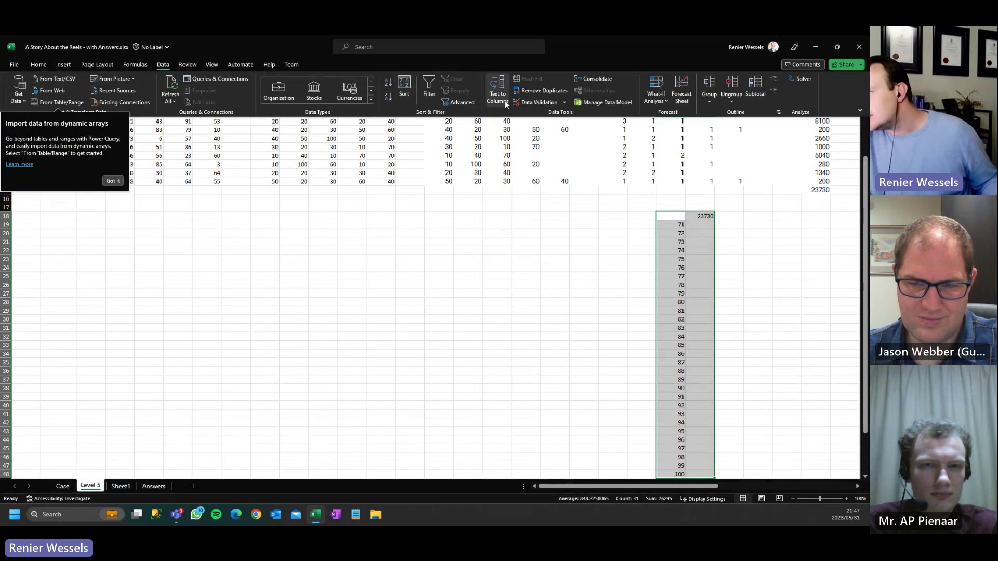
click(656, 96)
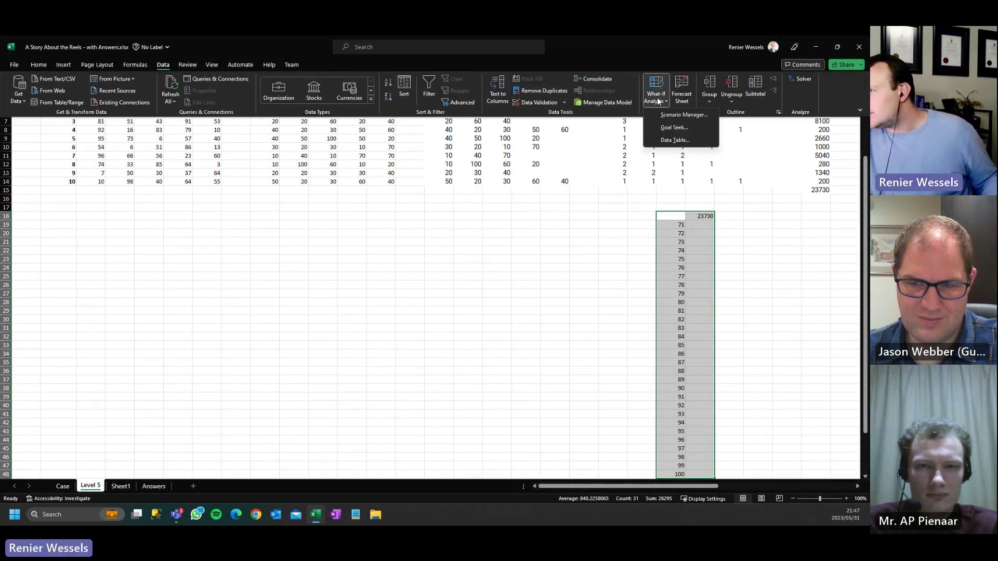
click(665, 142)
click(312, 231)
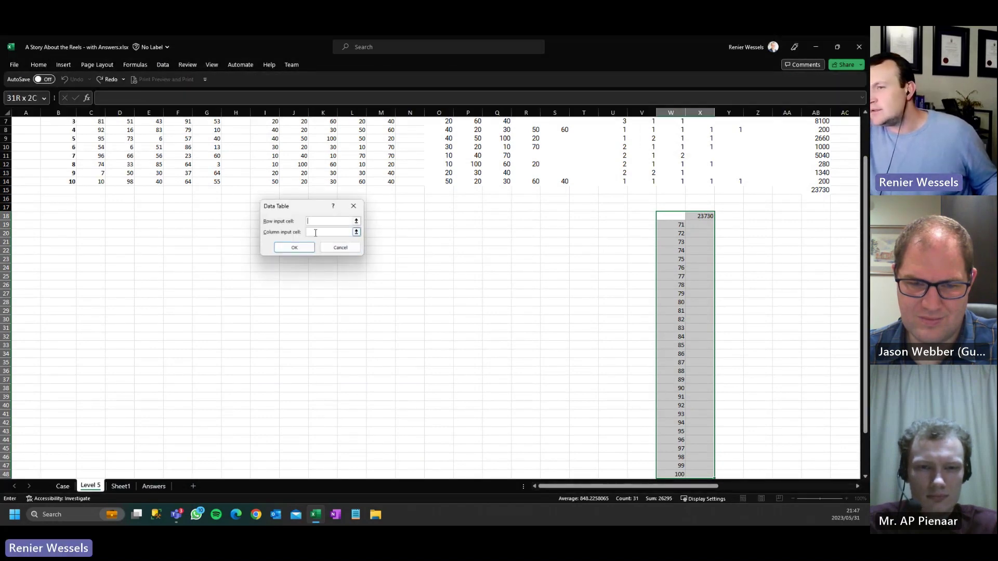
scroll(238, 231, up, 2)
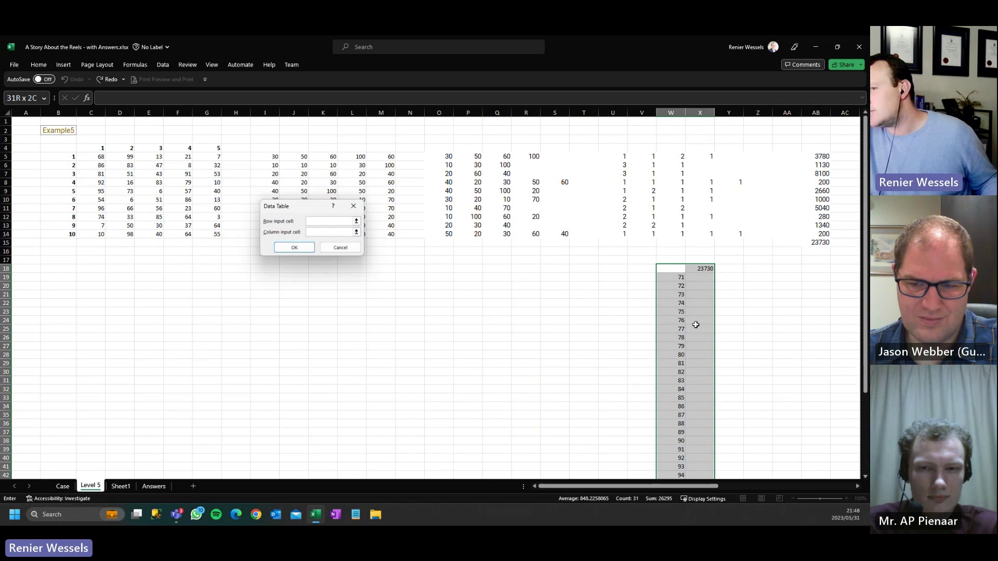
click(43, 133)
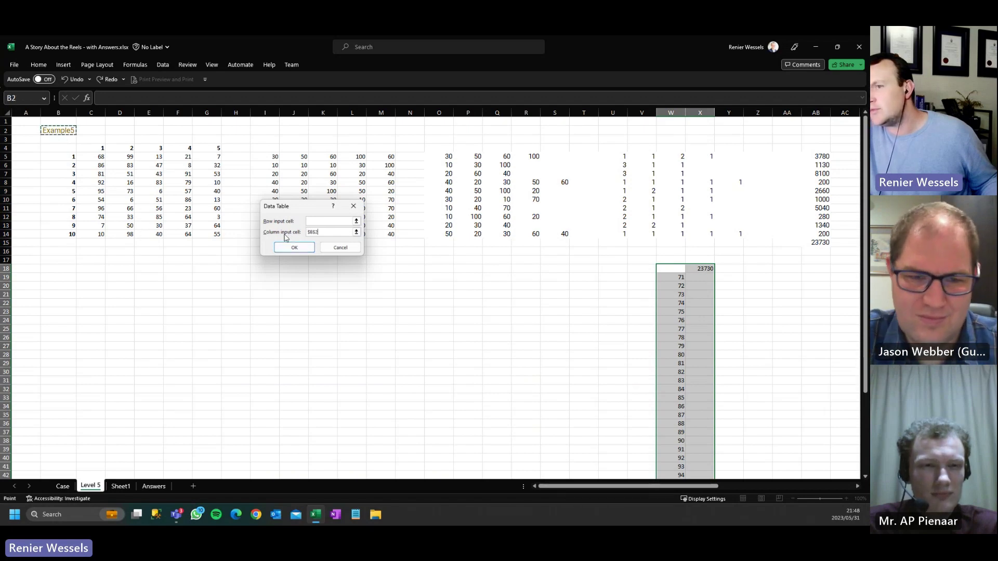
click(295, 247)
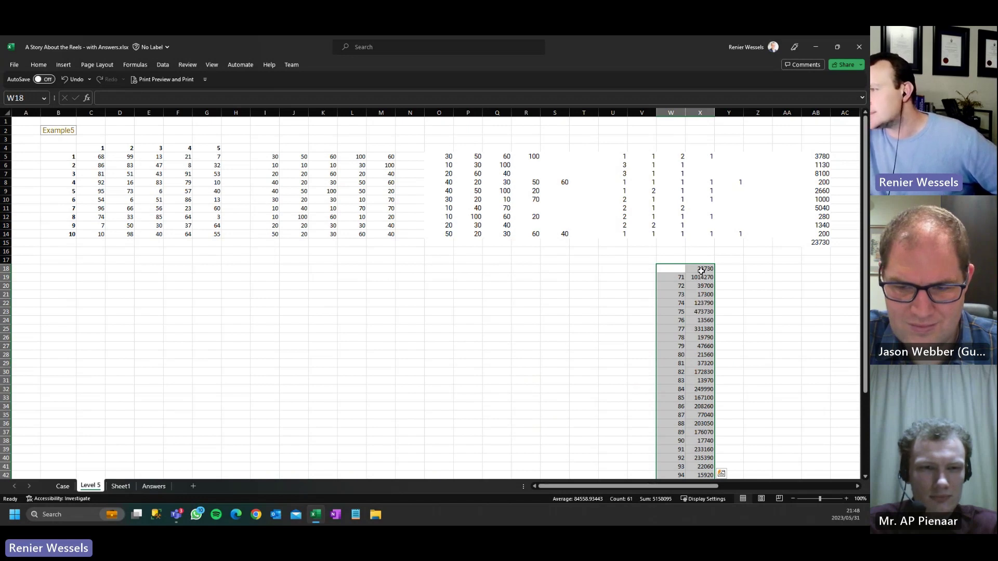
- Enter 7 as the game number in B2
click(64, 130)
text(7)
key(ctrl+Return)
key(End)
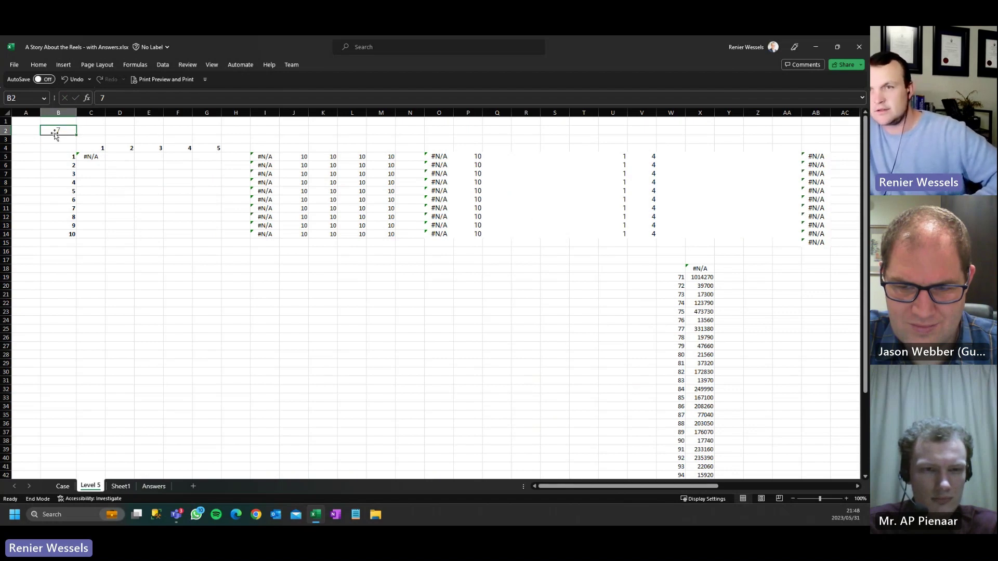
- Set B2 back to 71, then check the AB15 total and X19 data table formulas
key(ctrl+End)
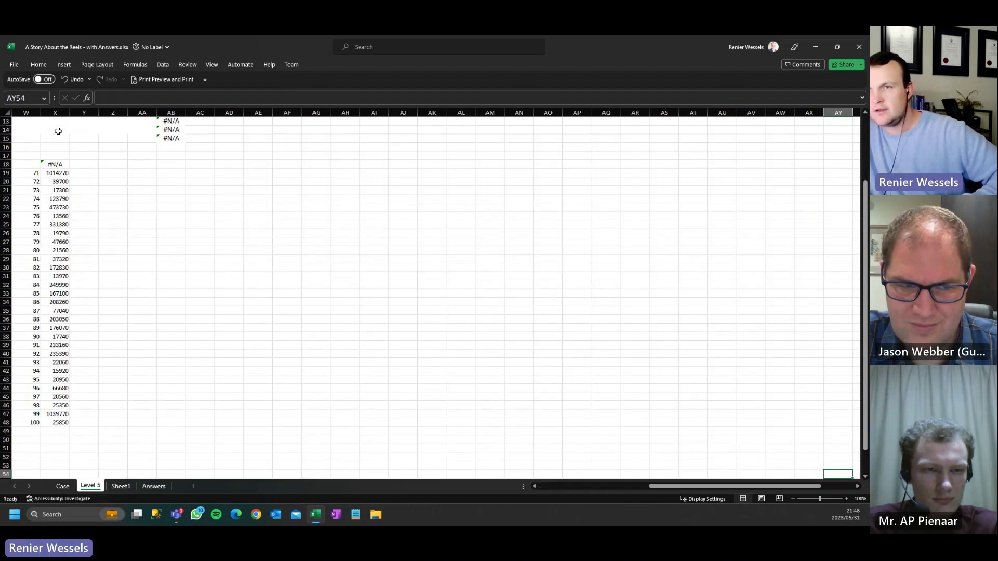
scroll(432, 296, up, 4)
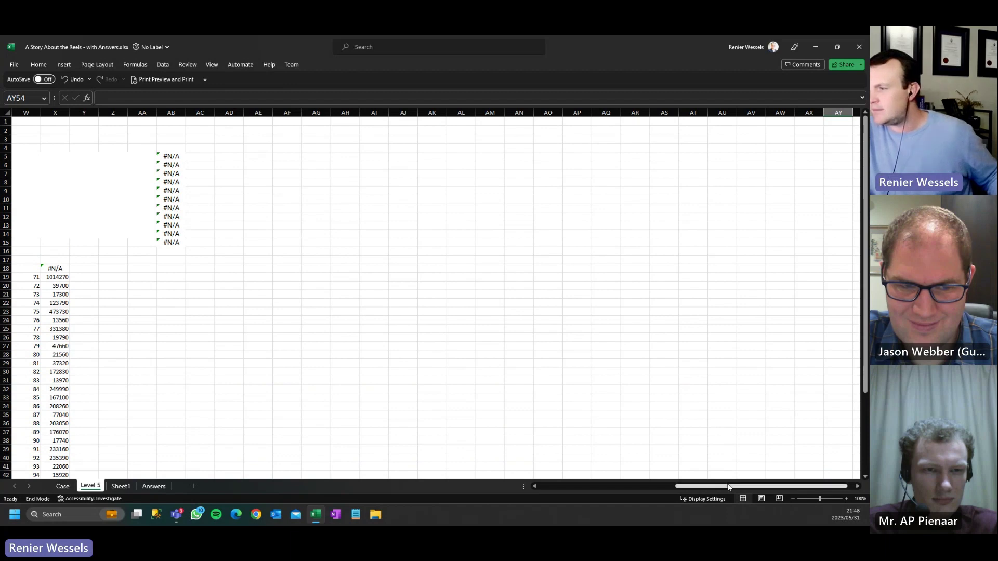
drag(728, 486, 593, 486)
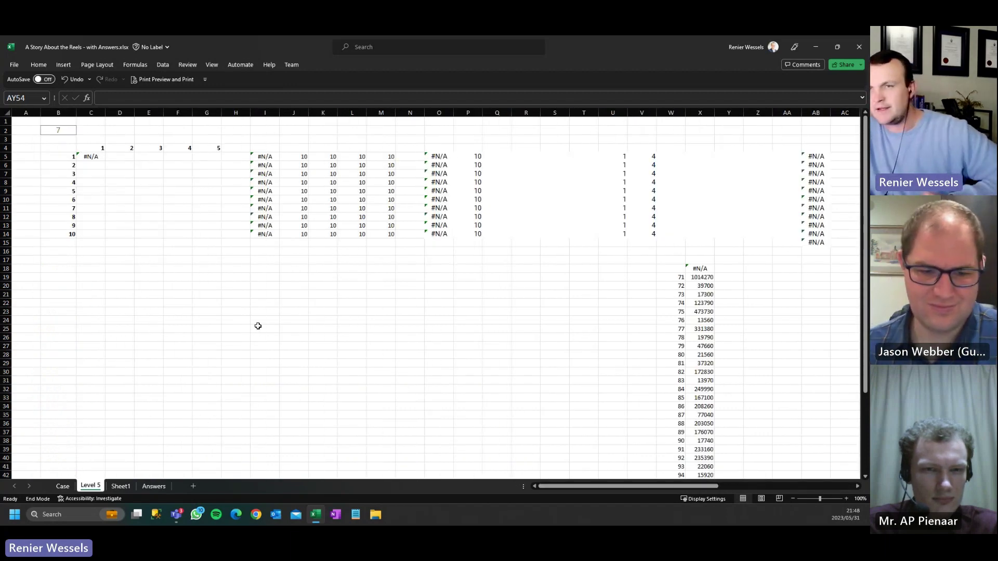
key(Num_Lock)
click(55, 131)
text(7)
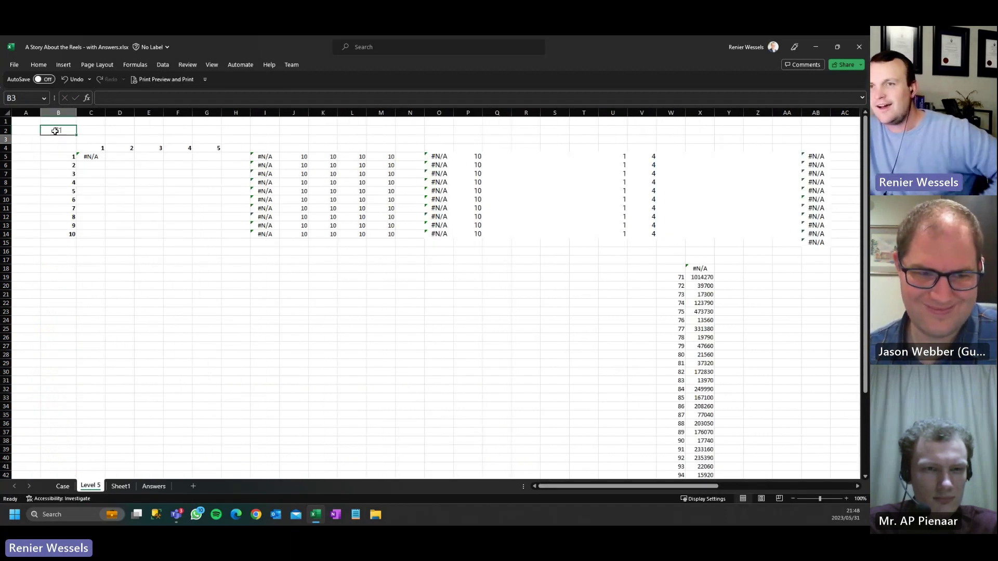
text(1)
key(Return)
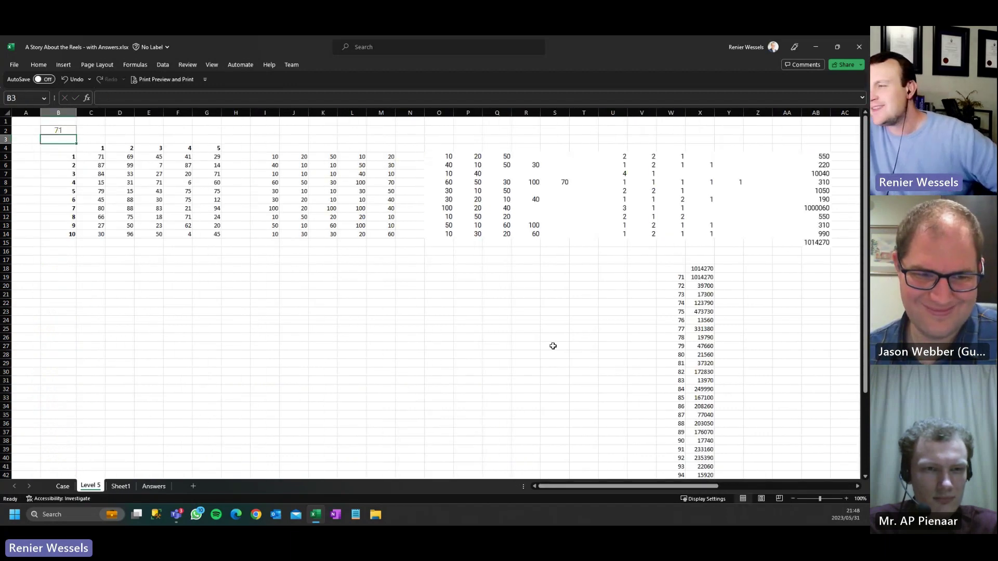
click(57, 134)
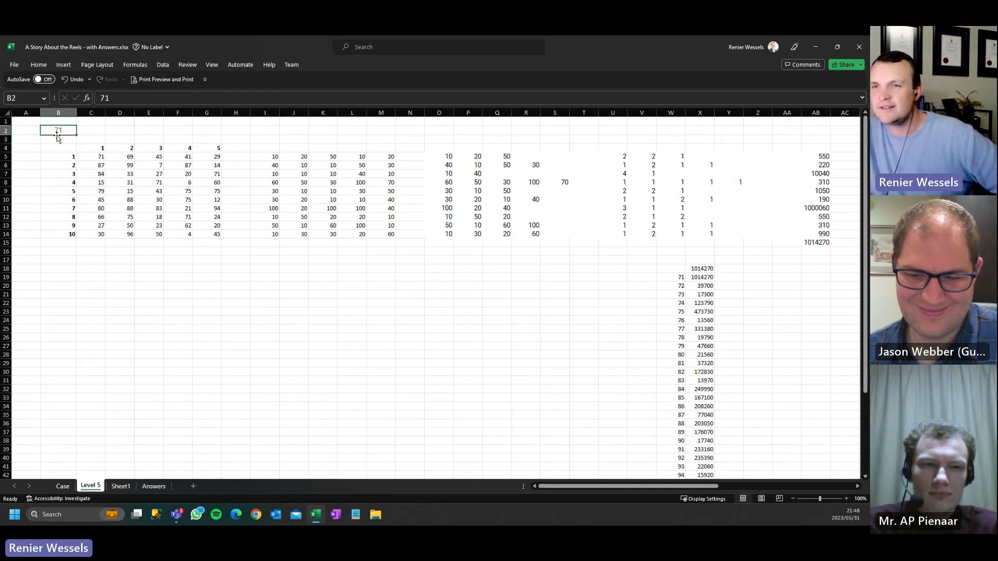
click(816, 243)
click(708, 278)
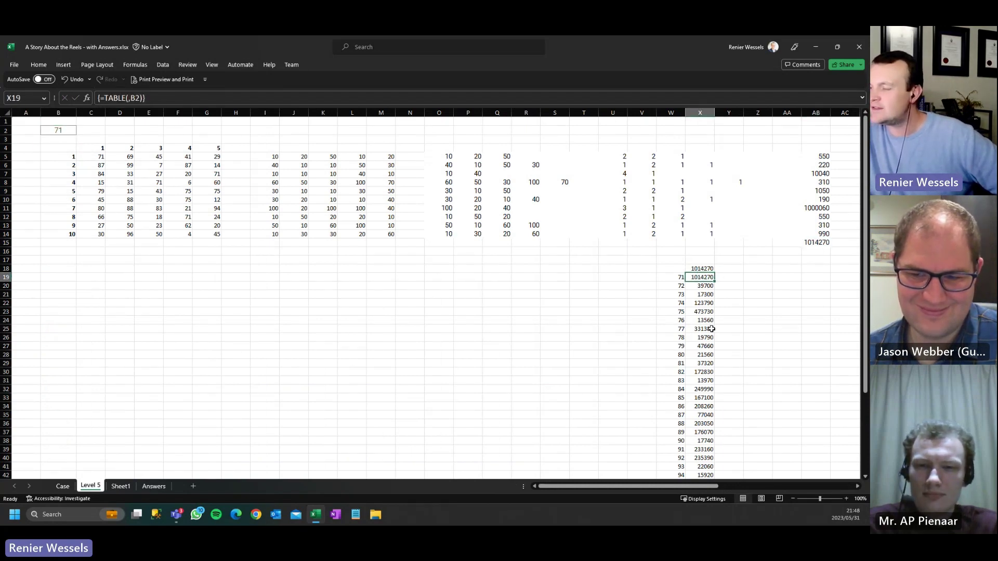
scroll(708, 327, down, 4)
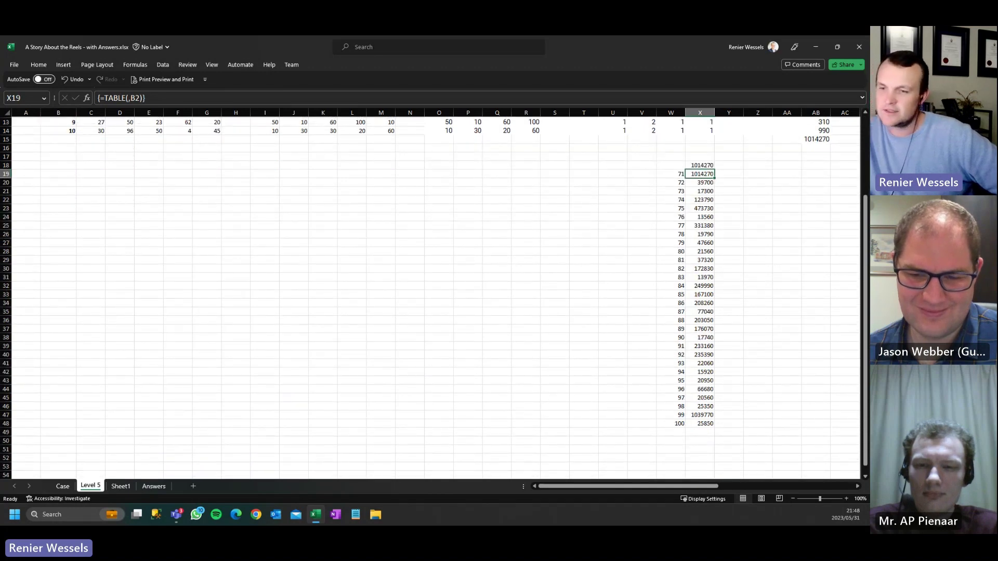
- On the Case sheet, enter ='Level 5'!X19:X48 in E179 for the games 71–100 answers
click(62, 487)
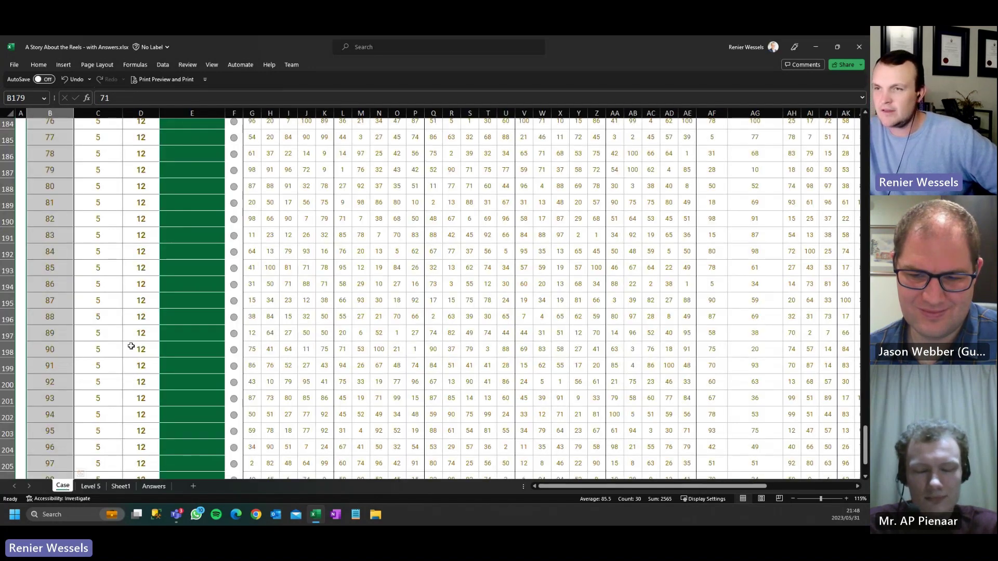
scroll(188, 227, up, 3)
text(=)
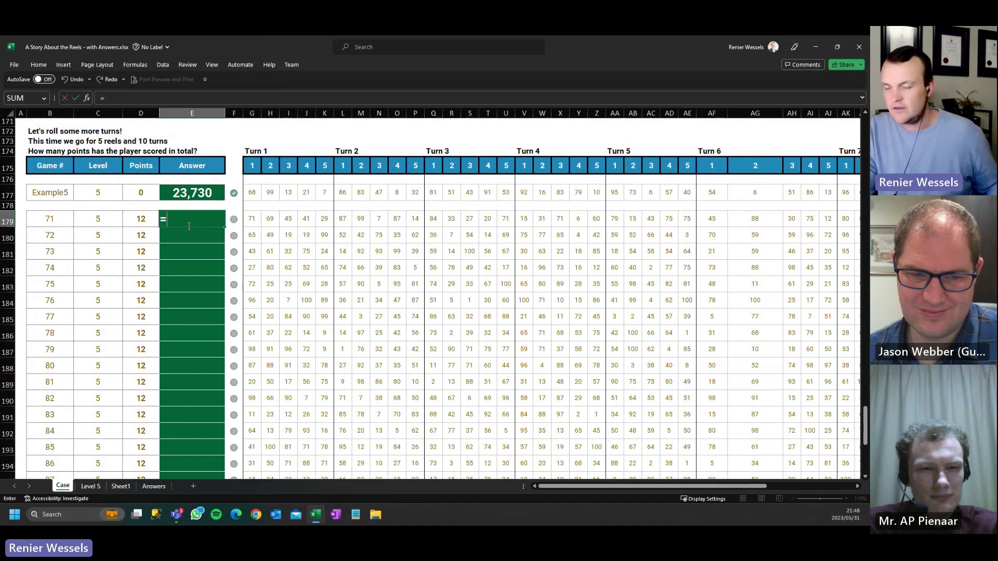
click(91, 487)
drag(694, 184, 702, 431)
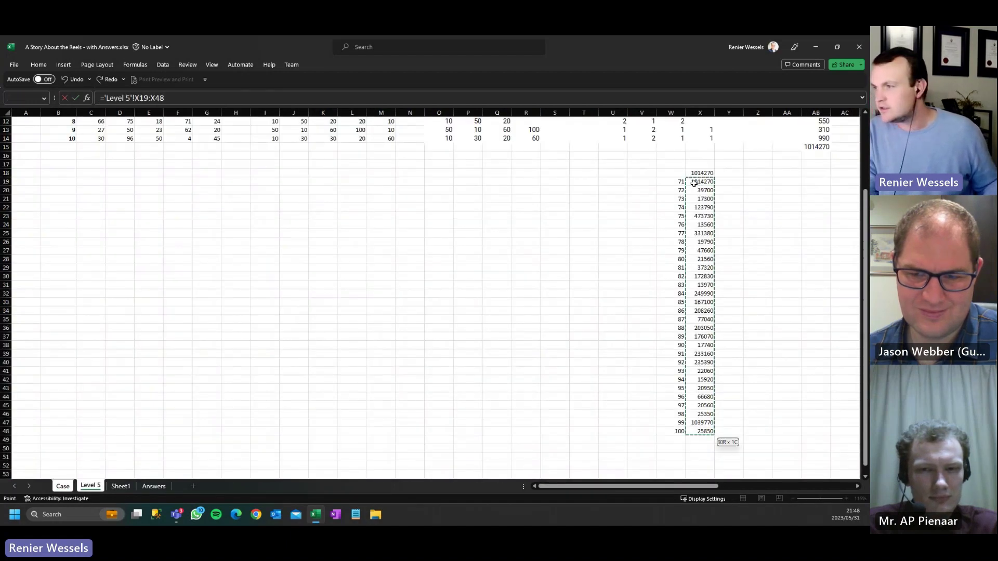
key(Return)
scroll(225, 263, down, 6)
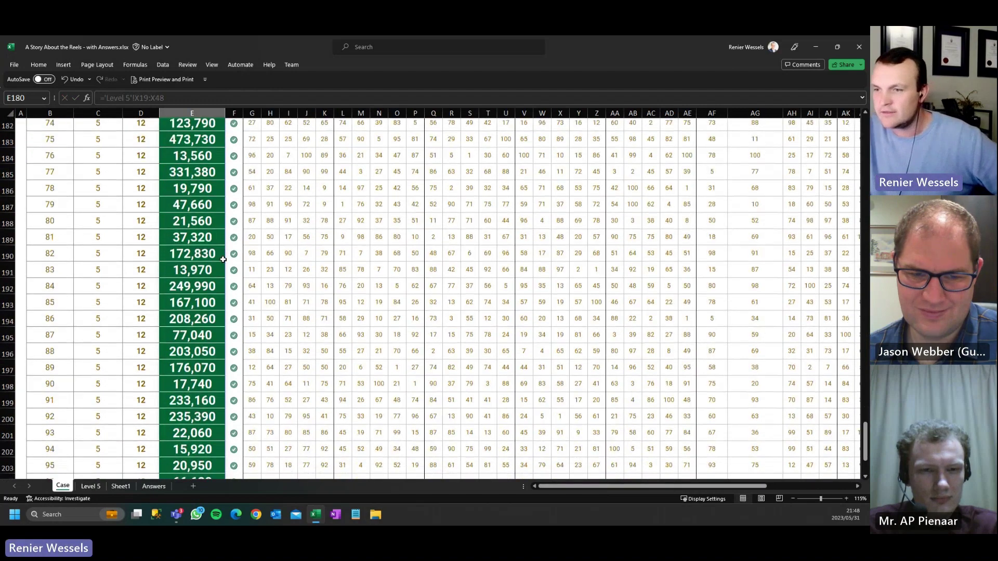
scroll(430, 384, up, 20)
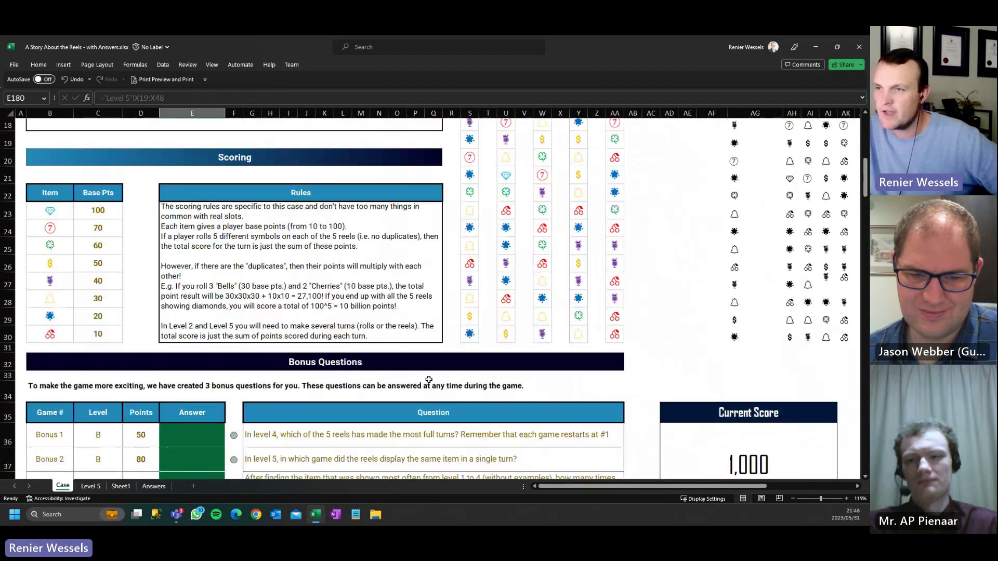
scroll(429, 379, down, 7)
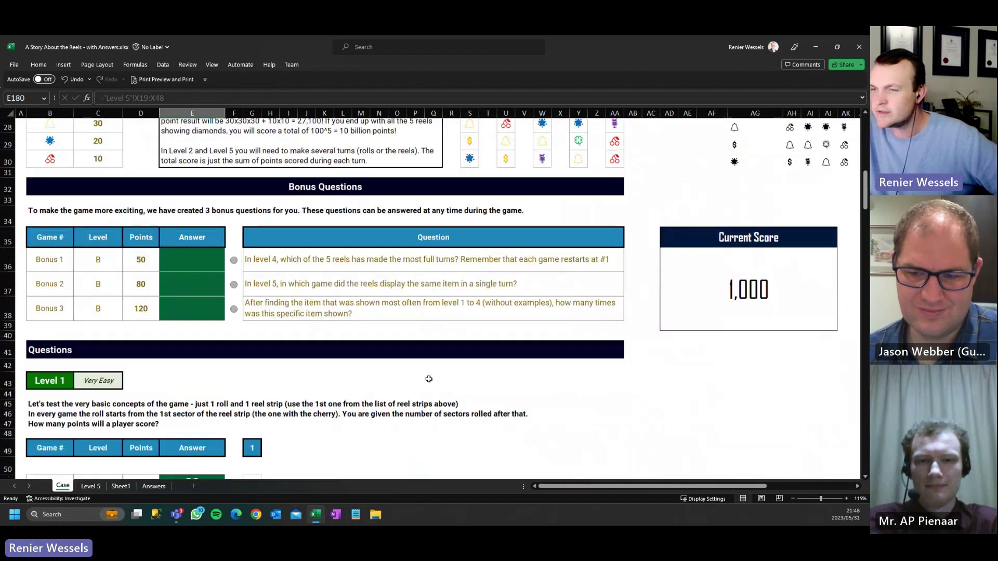
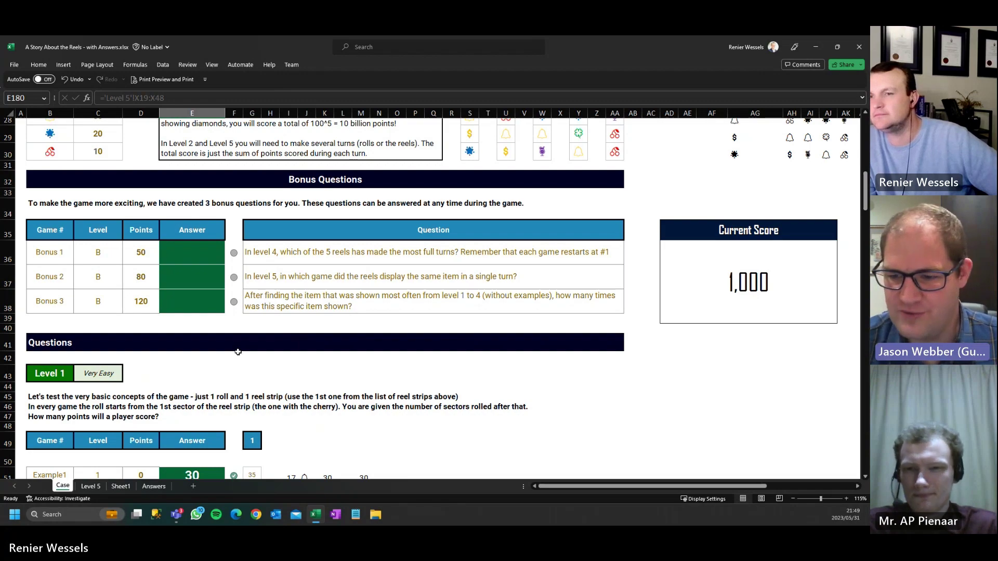
- Copy the formatting of G165:K165 onto row 166 with Format Painter
scroll(193, 381, down, 4)
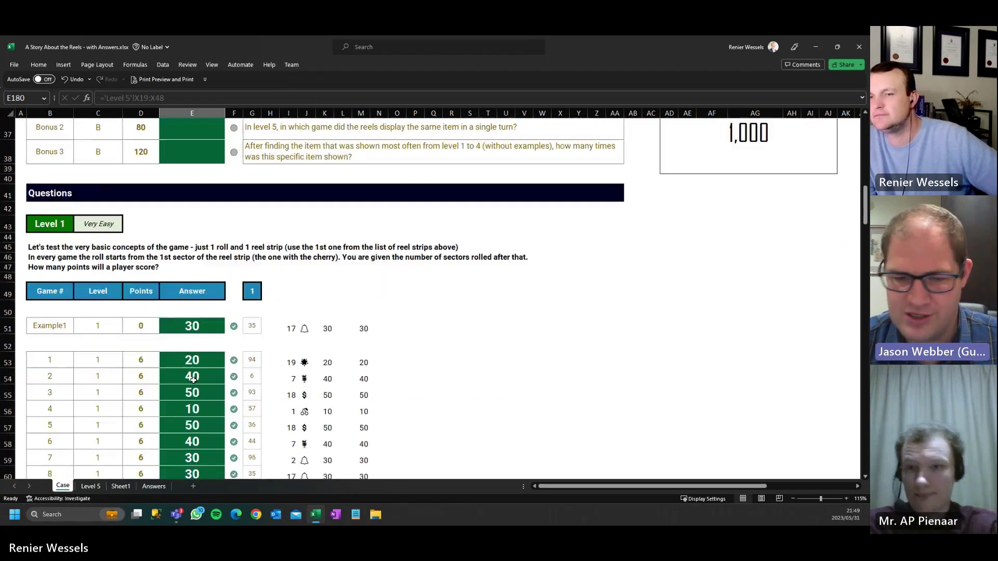
scroll(193, 381, down, 16)
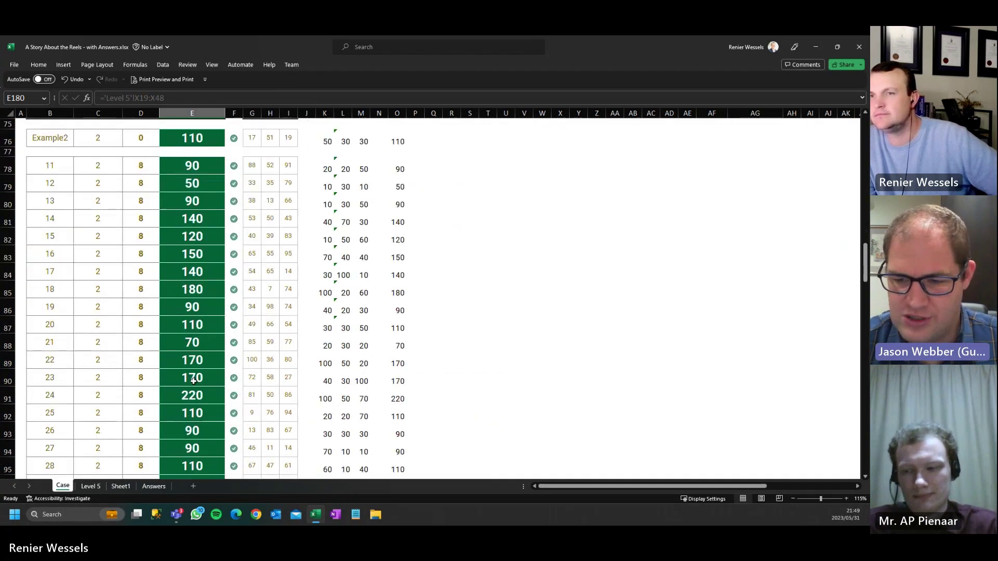
scroll(193, 381, down, 14)
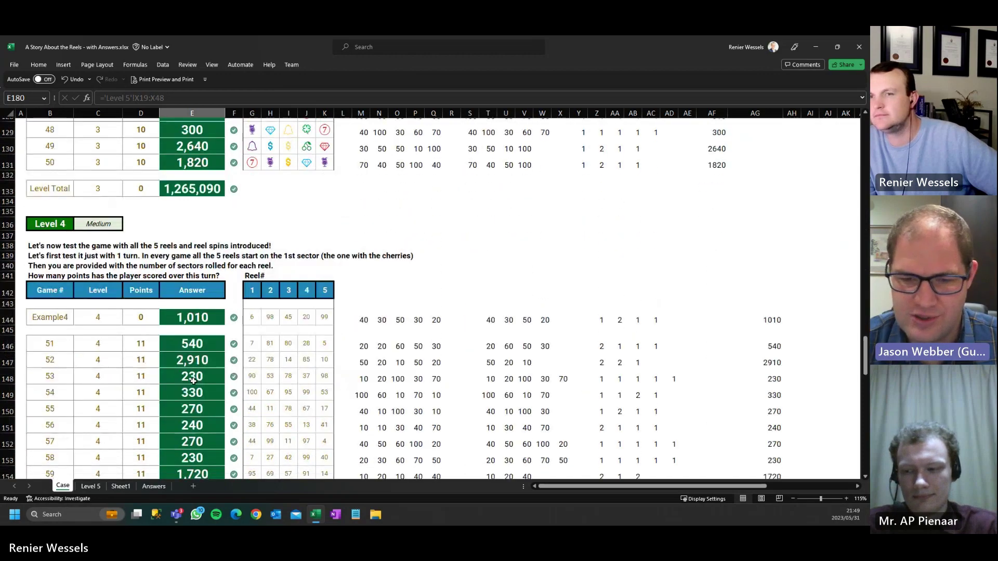
scroll(193, 381, down, 6)
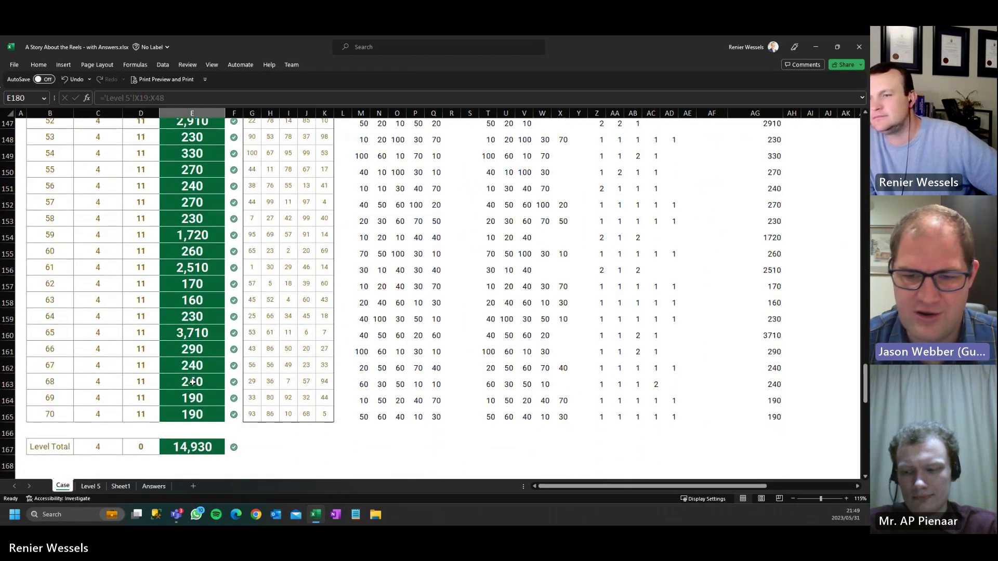
drag(250, 414, 324, 415)
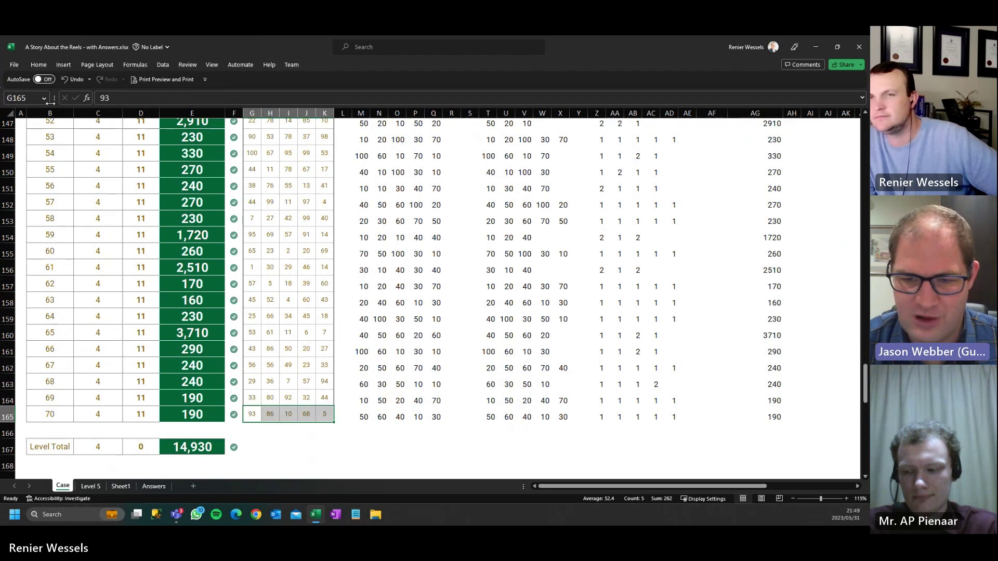
click(32, 68)
click(57, 102)
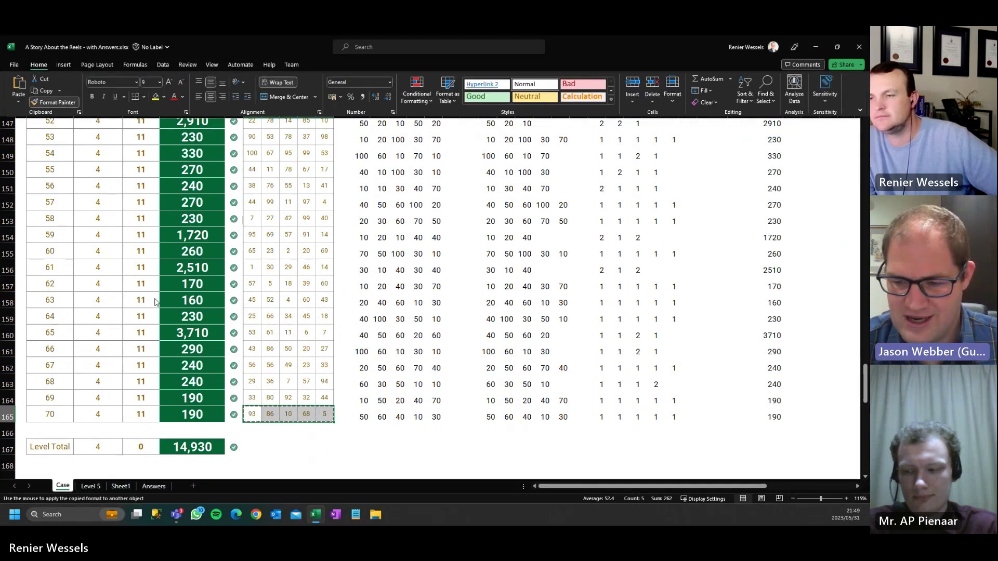
click(252, 431)
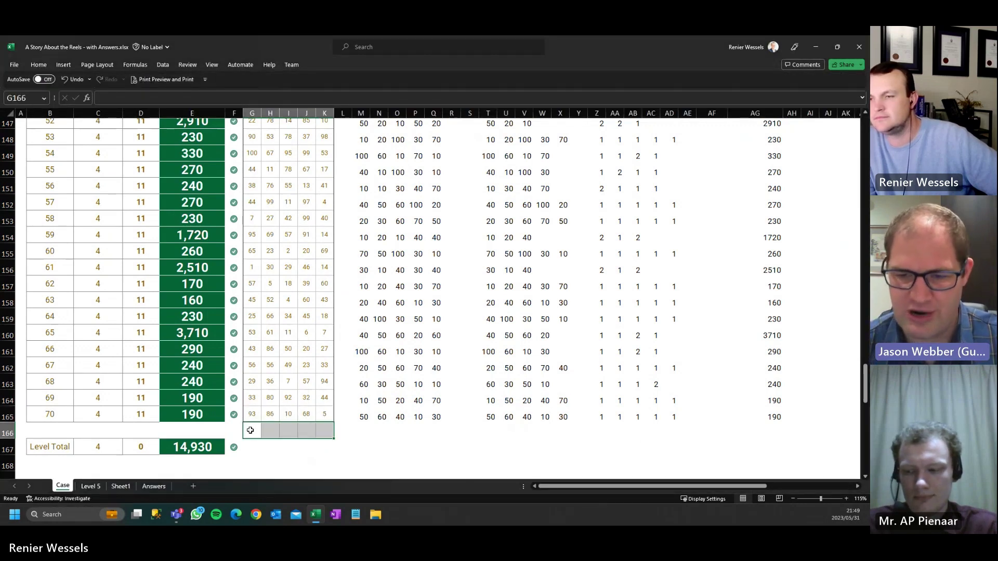
- Enter =SUM(G146:G165) in G166 and copy it across H166:K166
text(=s)
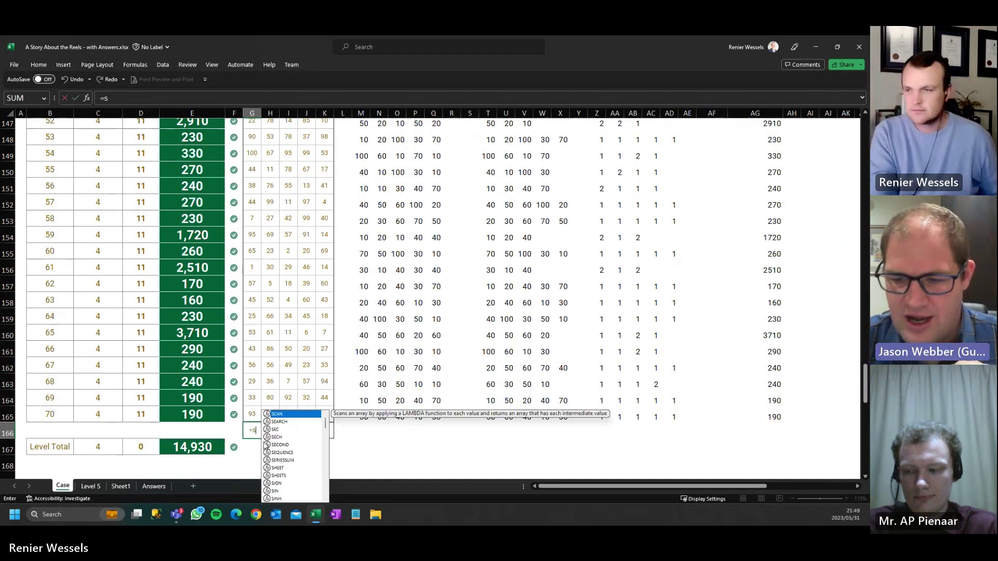
text(um()
key(Up)
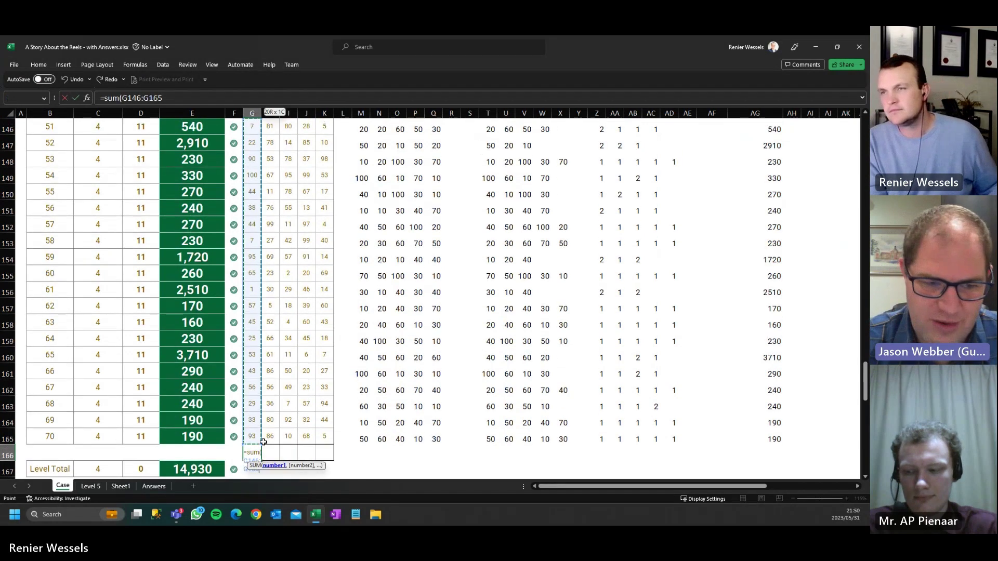
scroll(338, 439, up, 2)
key(Return)
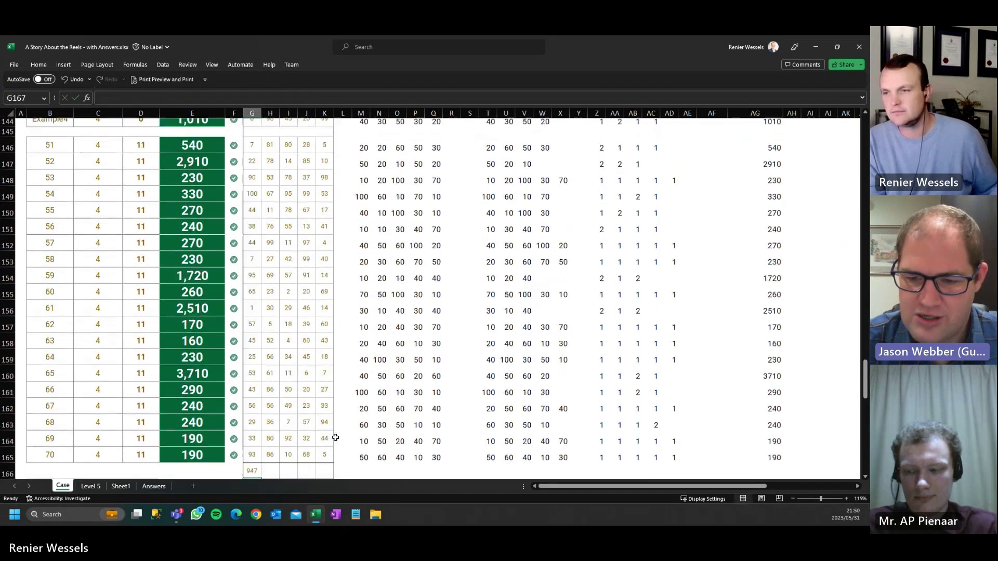
click(252, 454)
key(ctrl+c)
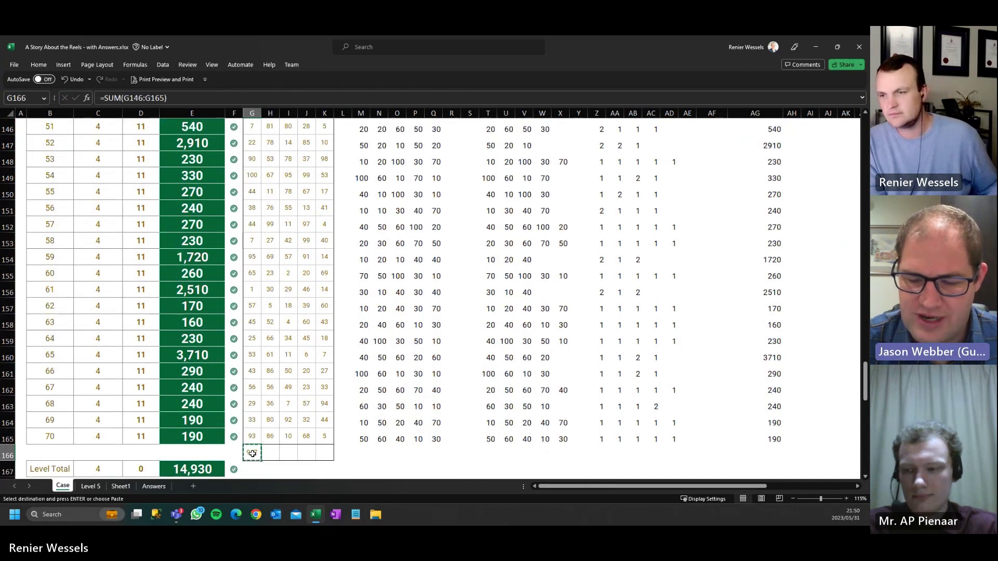
key(Right)
key(shift+Right)
key(shift+Right)
key(shift+Right)
key(ctrl+v)
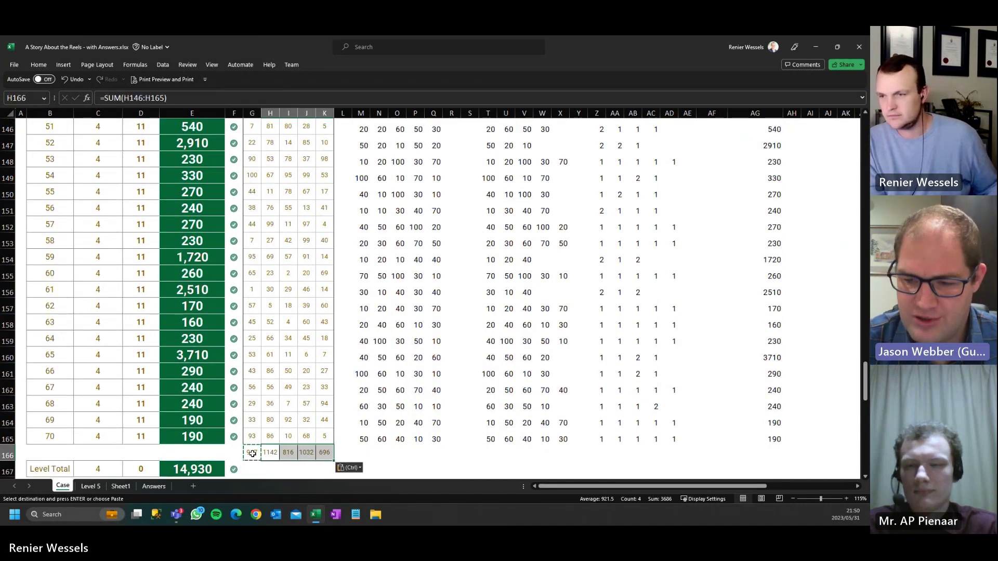
key(Down)
- Check the H166 total formula, then return to the Bonus Questions section
scroll(279, 466, down, 1)
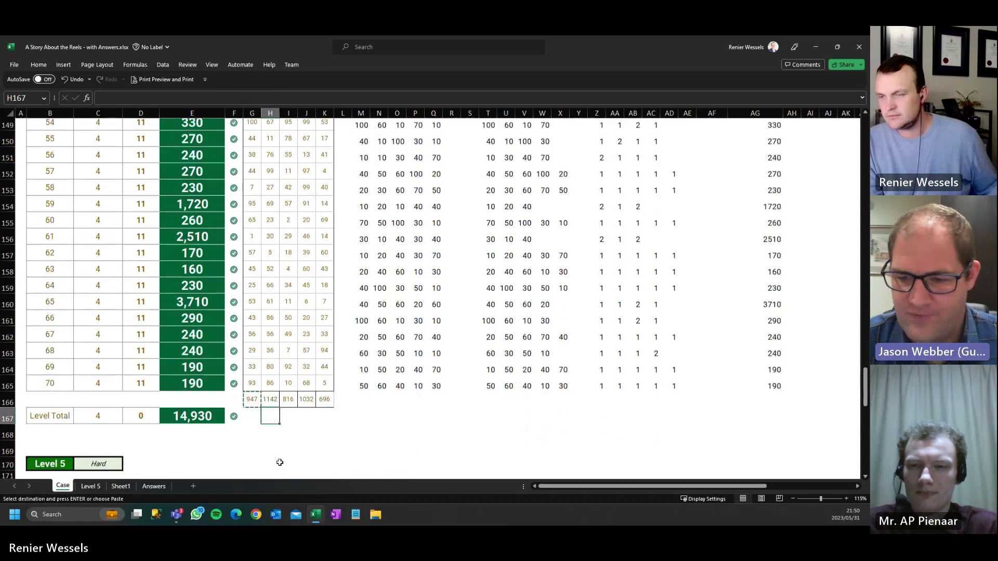
click(269, 395)
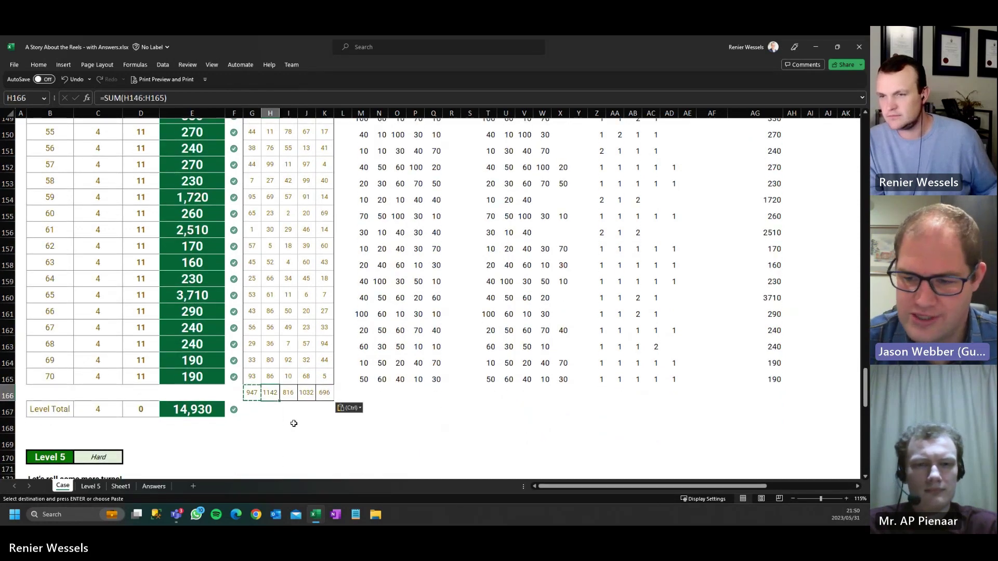
scroll(284, 425, up, 1)
scroll(285, 424, up, 20)
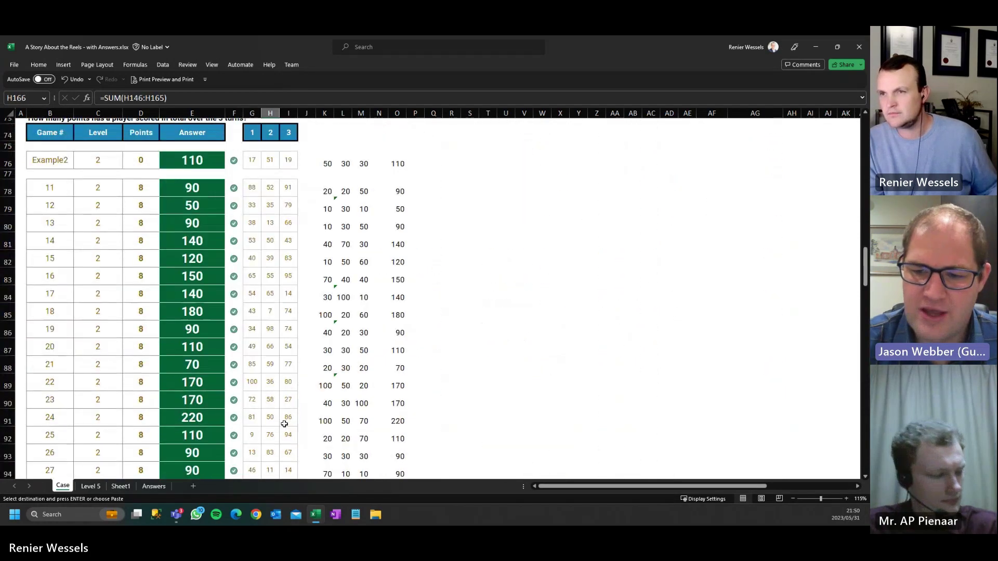
scroll(285, 424, up, 18)
- Enter 2 as the Bonus 1 answer in E36, lifting the score to 1,050
scroll(184, 338, down, 2)
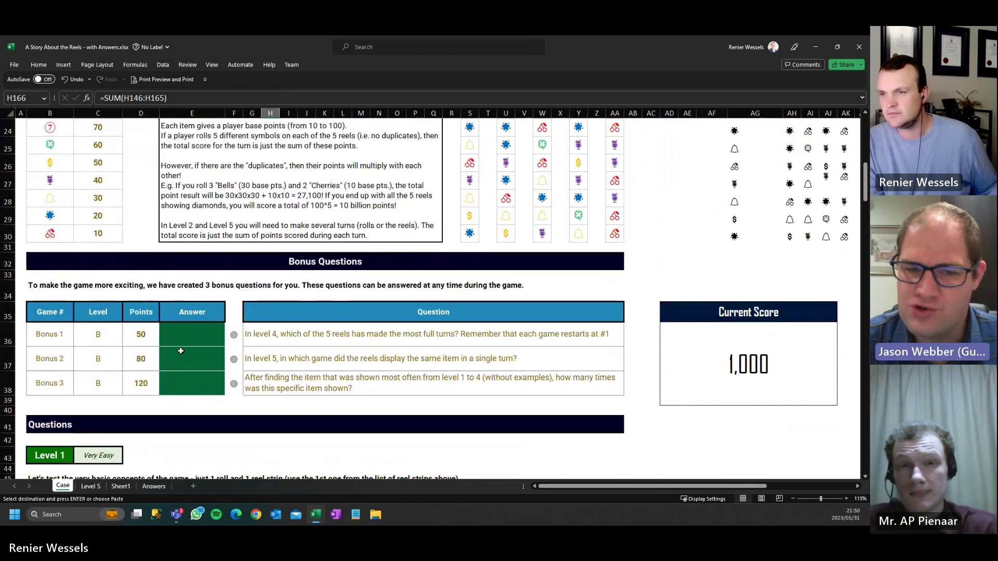
click(184, 338)
text(2)
key(Return)
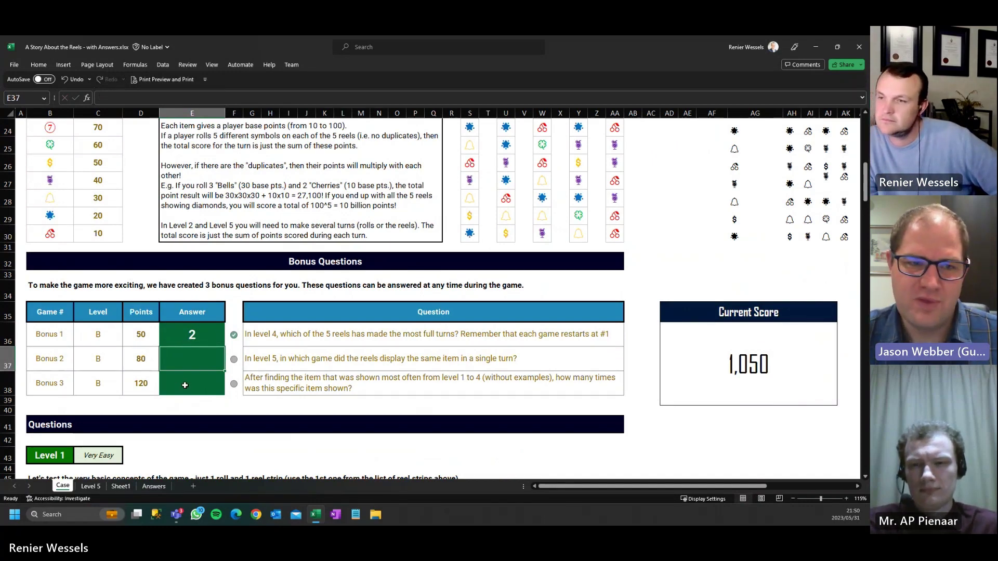
click(185, 384)
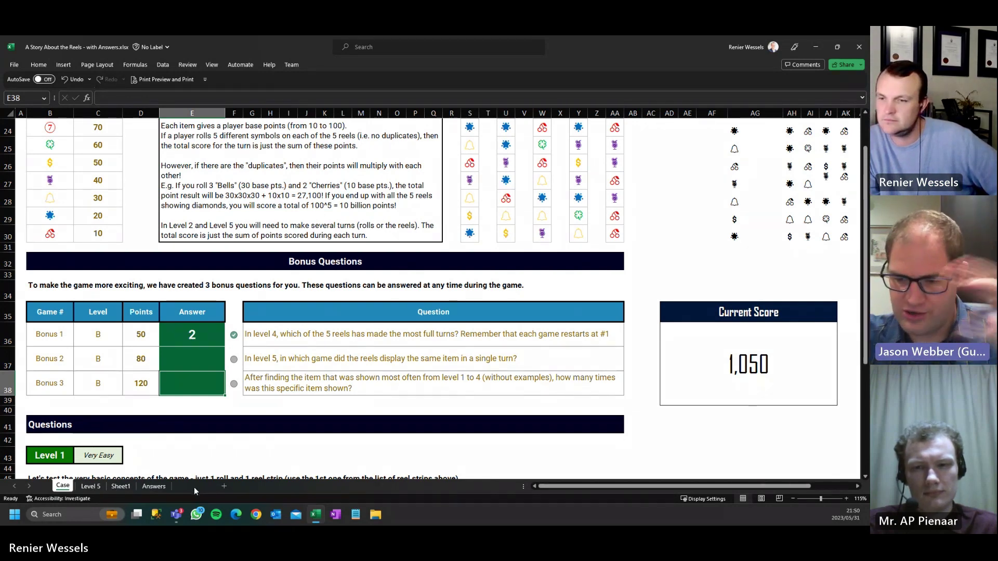
- Add a new sheet between Sheet1 and Answers and name it 'Bonus 3'
click(193, 487)
drag(111, 489, 168, 488)
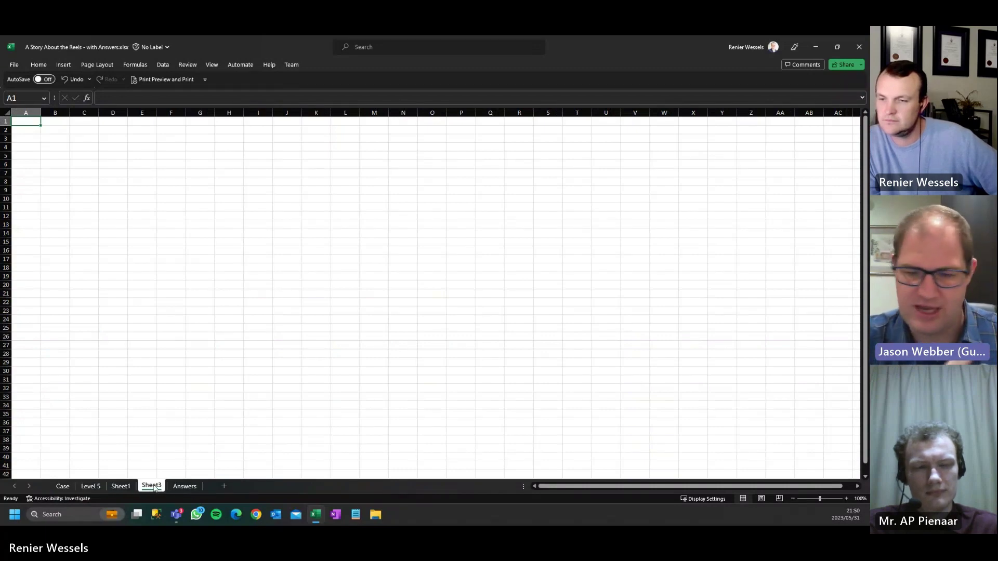
double_click(152, 487)
text(Bonus 3)
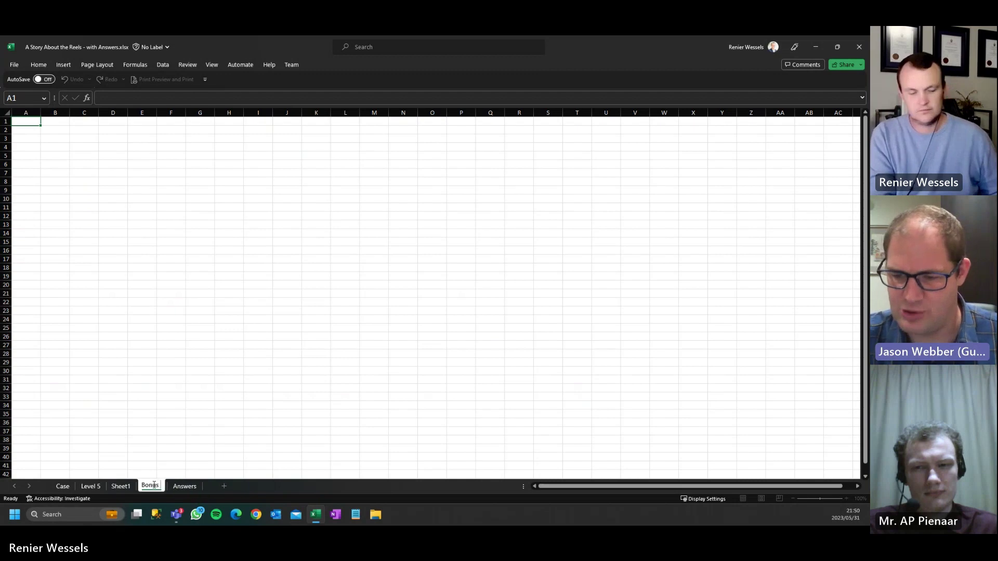
key(Return)
- Begin a =TOROW( formula in B2 of Bonus 3, referencing the Case sheet
click(50, 129)
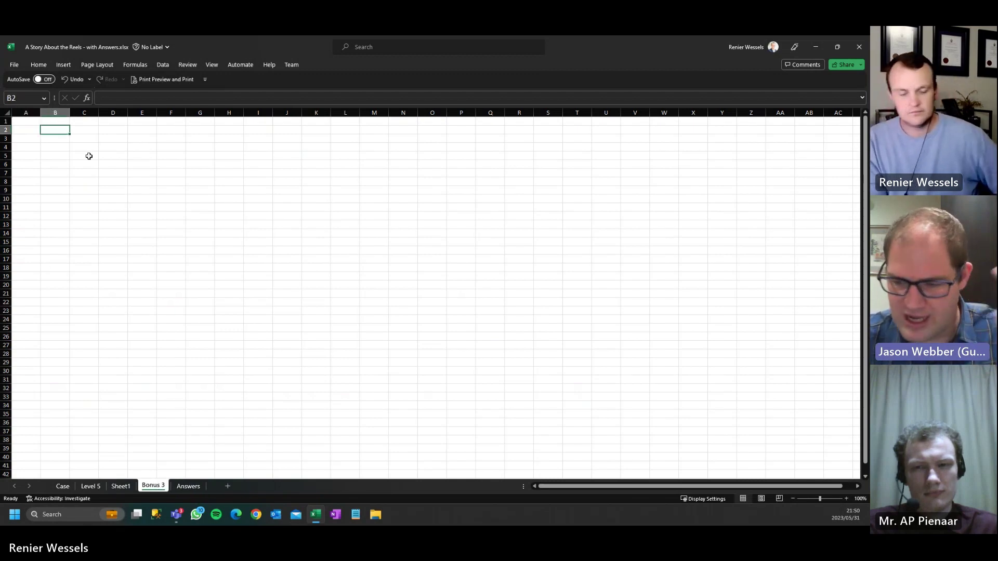
text(=)
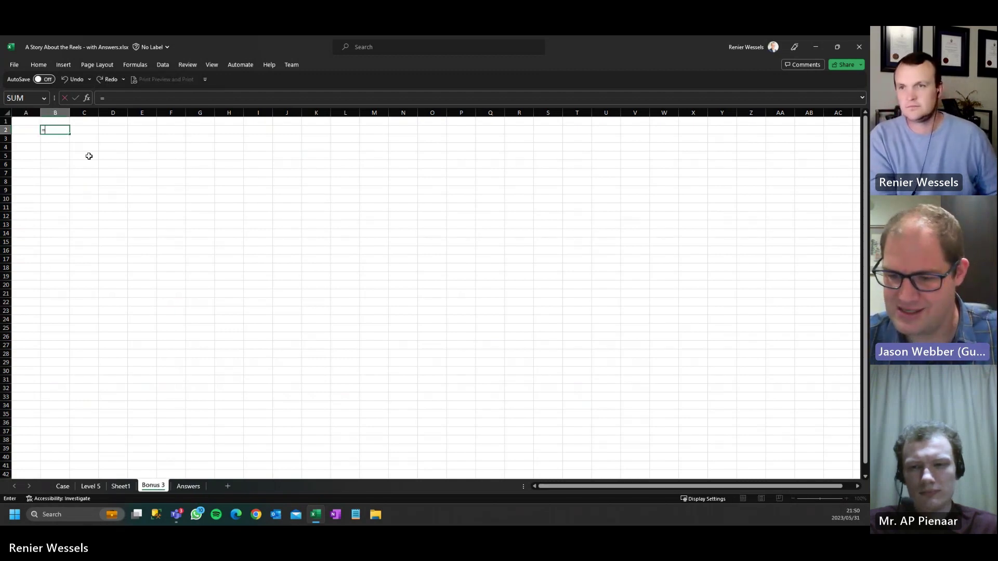
text(to)
key(Down)
key(Down)
key(Tab)
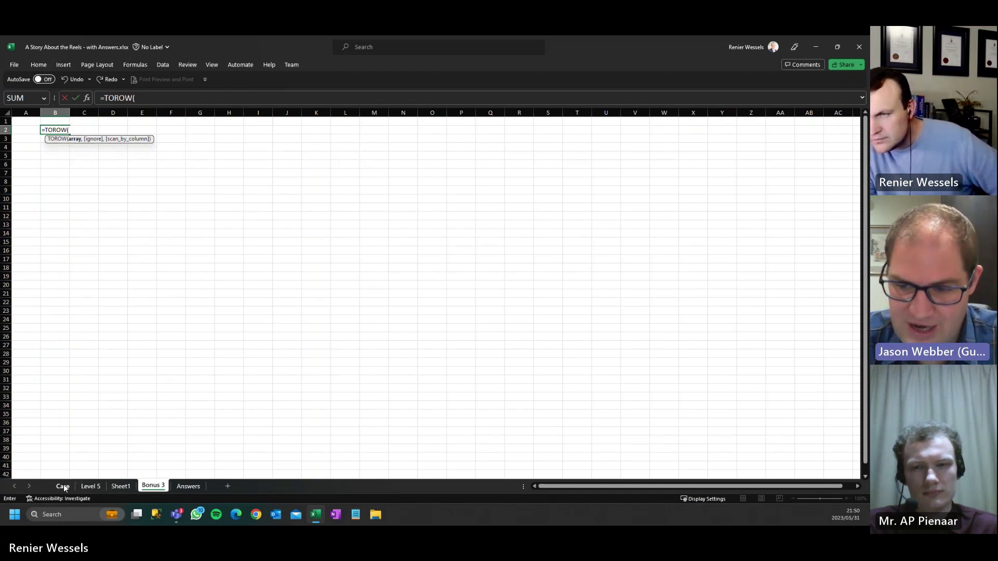
click(63, 486)
- Add the Level 1–3 ranges M53:M62, K78:M97 and M112:Q131 to TOROW
scroll(334, 356, down, 9)
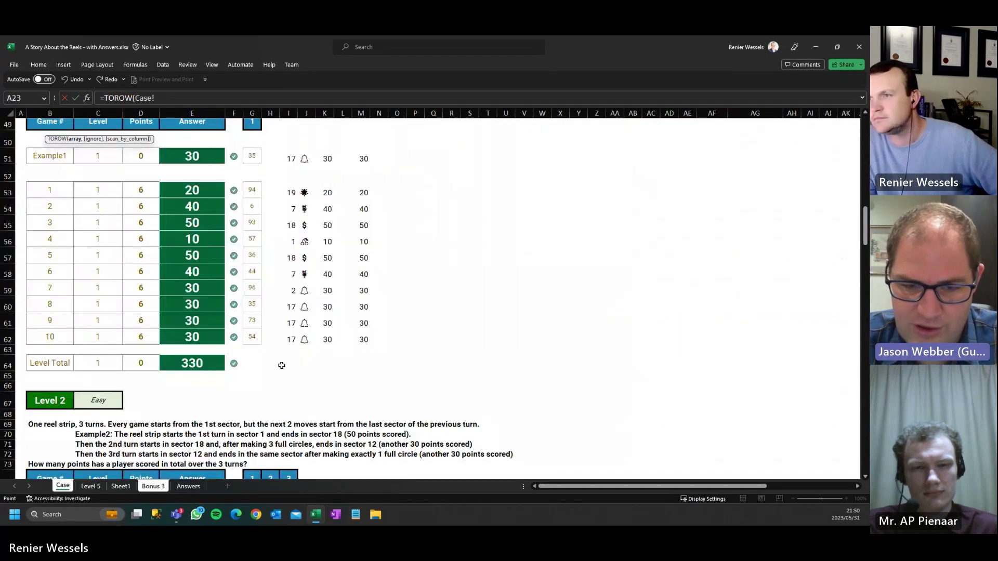
drag(363, 193, 363, 340)
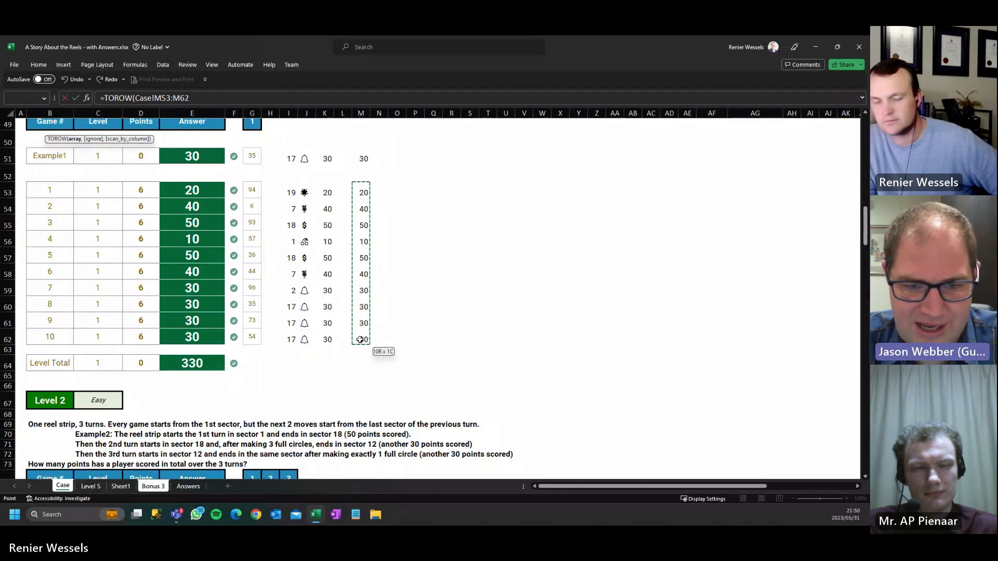
text(,)
scroll(356, 346, down, 2)
scroll(356, 345, down, 4)
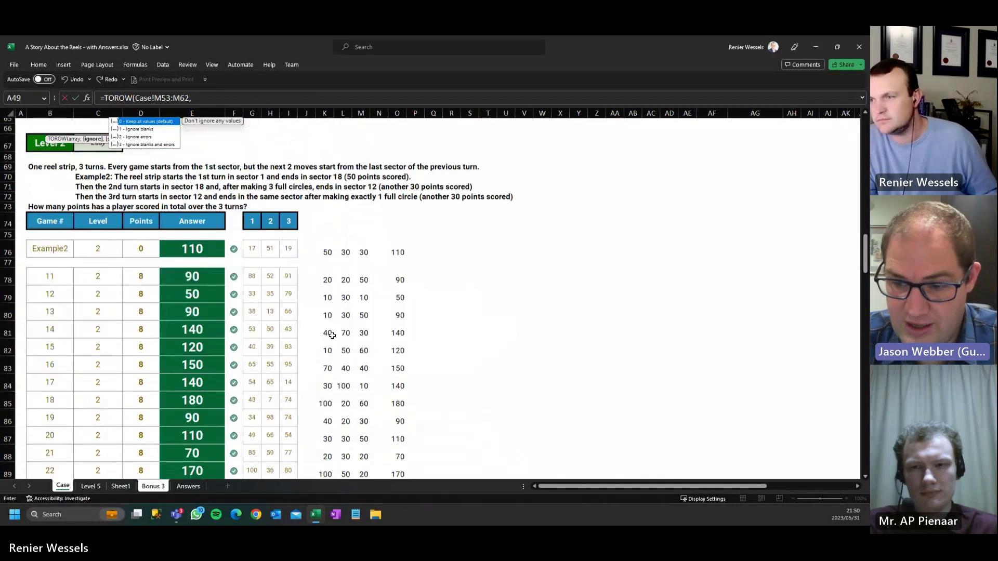
drag(326, 237, 363, 410)
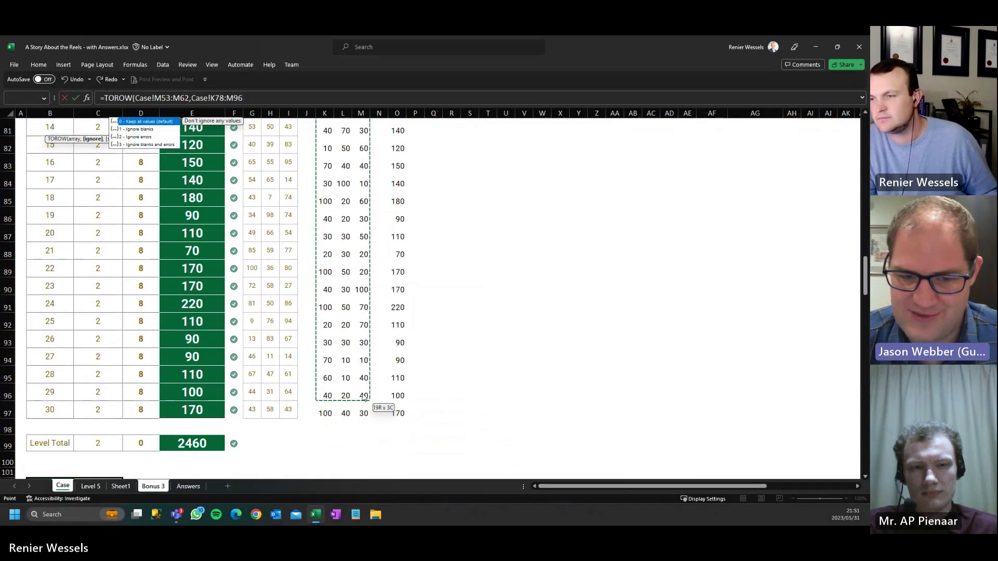
scroll(346, 369, down, 2)
text(,)
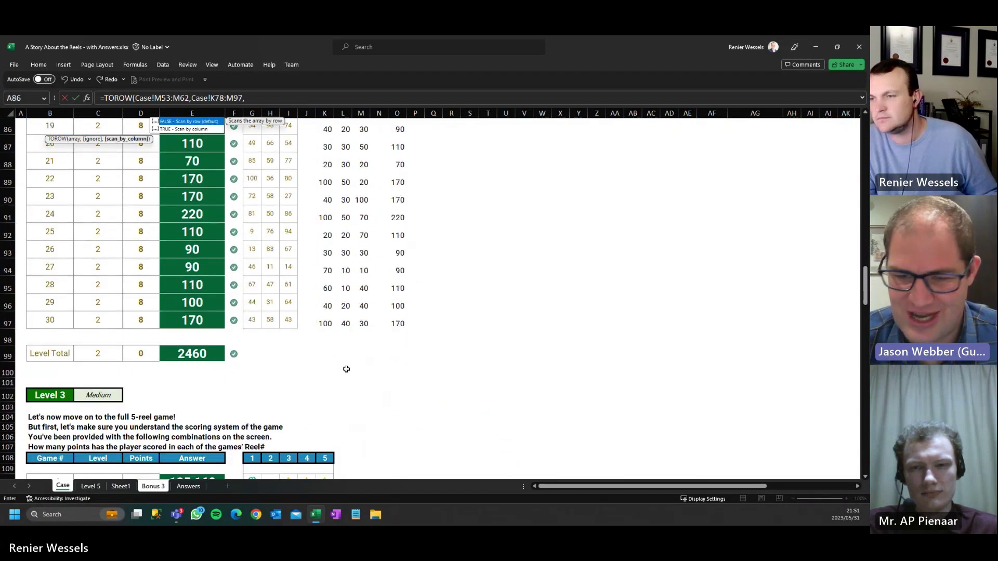
scroll(346, 369, down, 7)
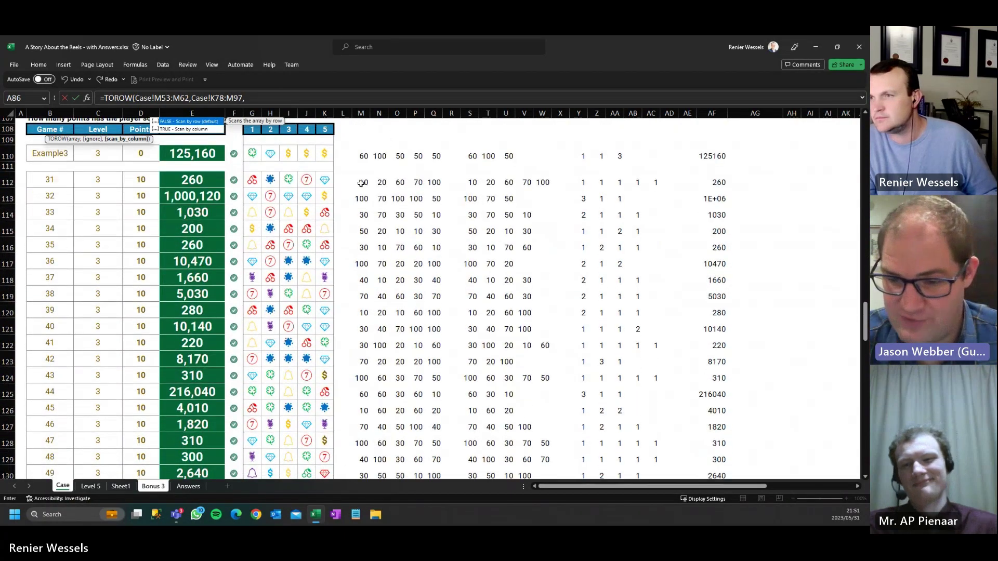
drag(364, 182, 434, 440)
scroll(373, 375, down, 9)
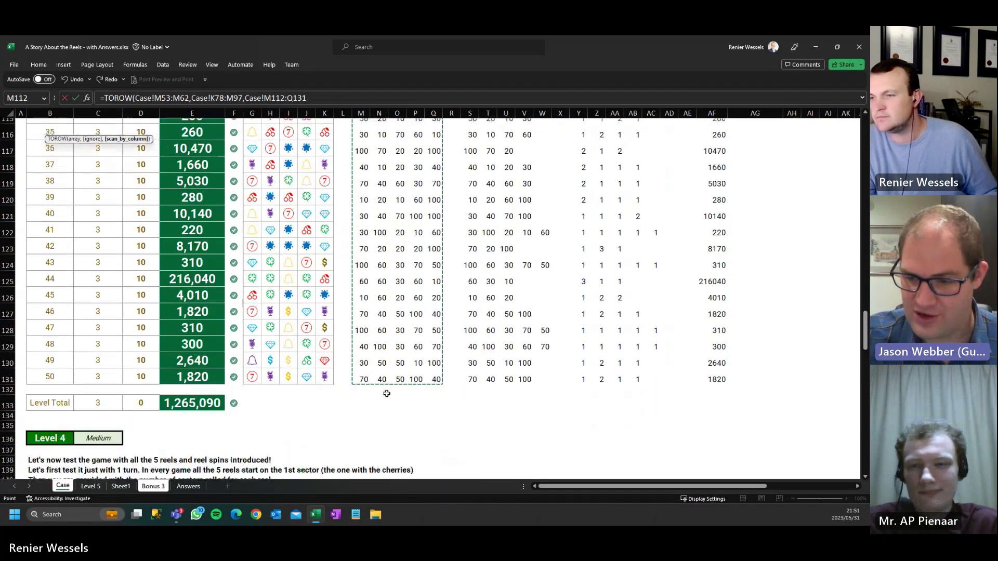
text(,)
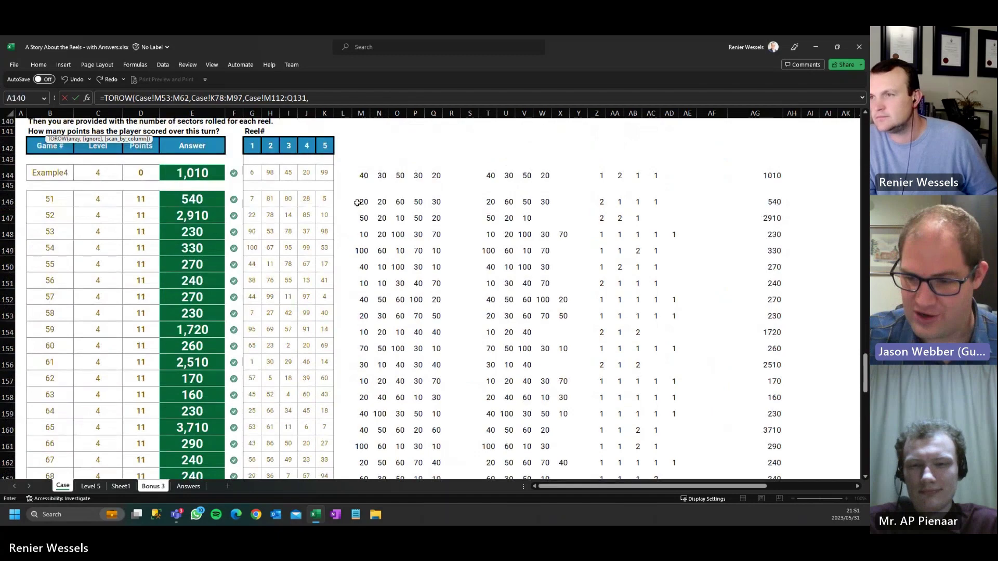
- Add the Level 4 range M146:Q165 and Level 5 range G179:BD208
drag(364, 202, 419, 460)
text(,)
scroll(421, 430, down, 6)
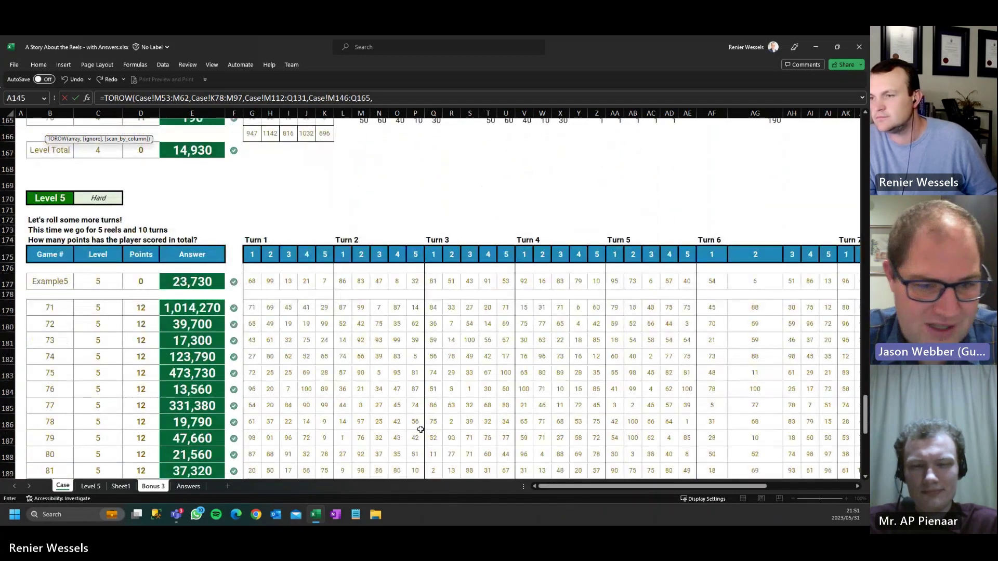
scroll(419, 428, down, 1)
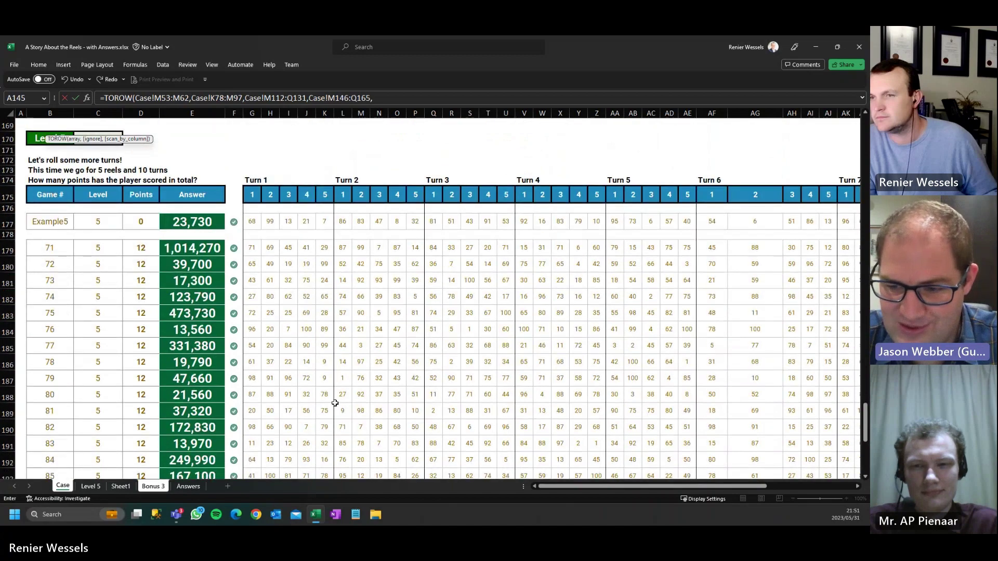
click(249, 246)
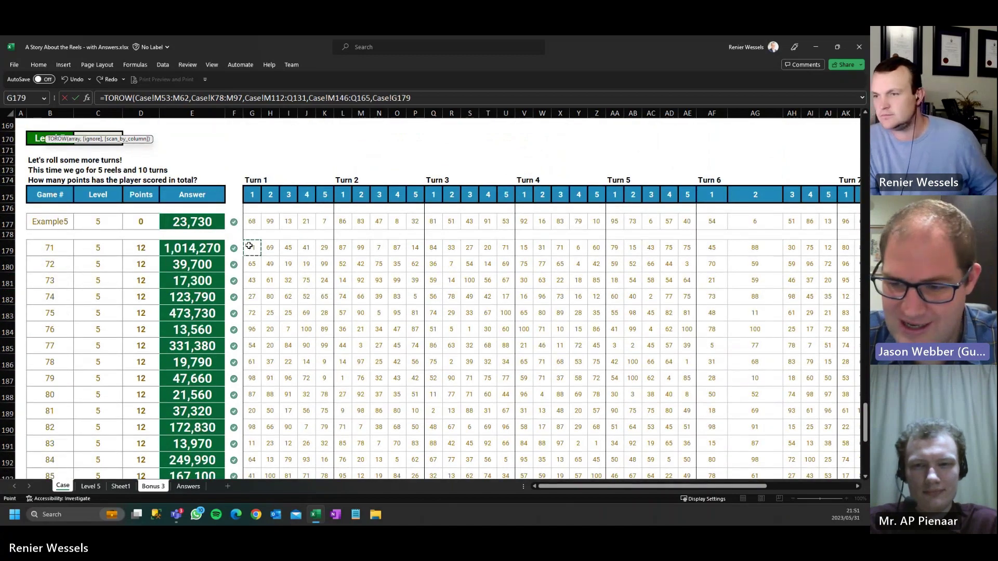
key(ctrl+shift+Right)
key(ctrl+shift+Down)
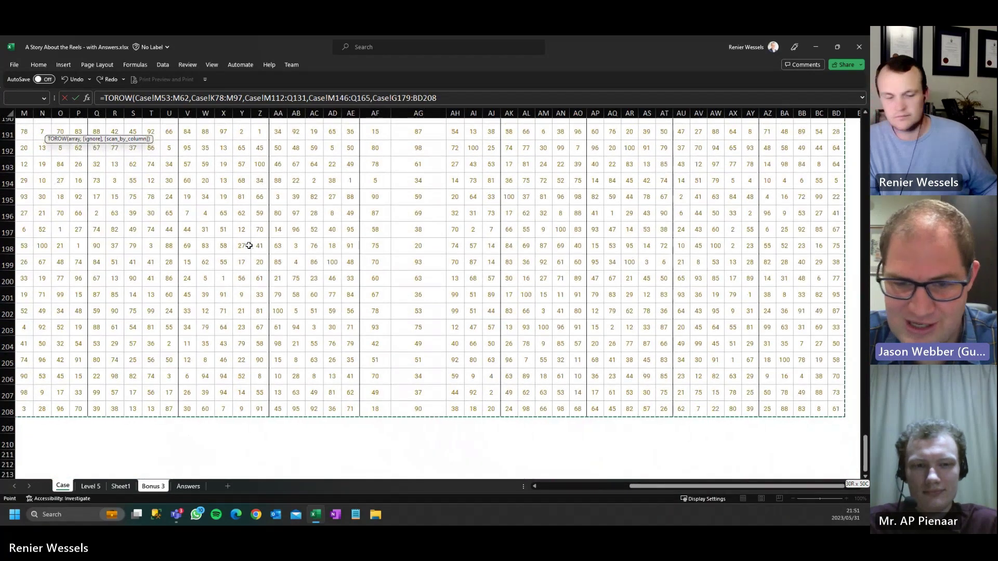
key(F2)
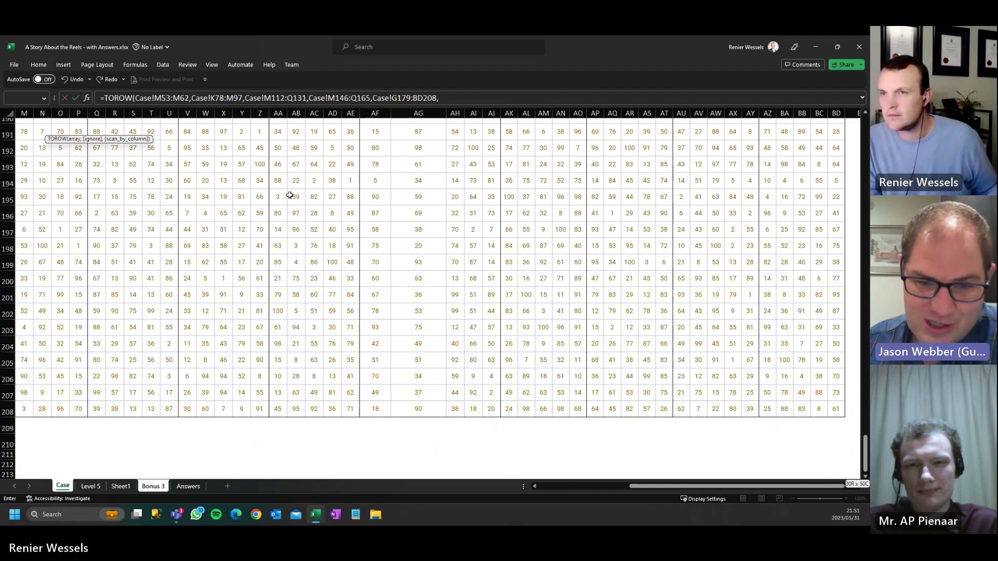
- Wrap the ranges in HSTACK and set TOROW to ignore blanks and errors (3)
click(136, 98)
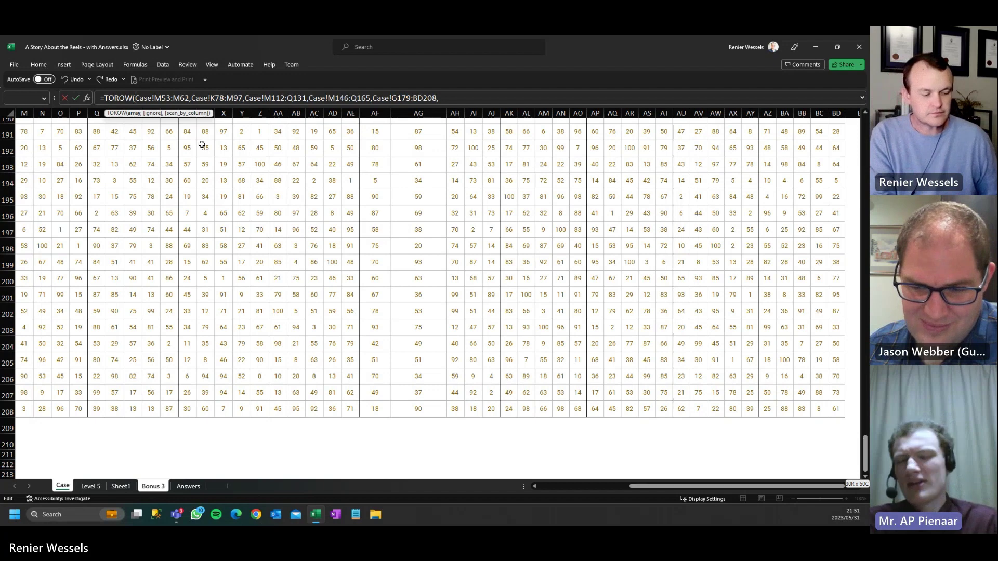
text(HSTACK()
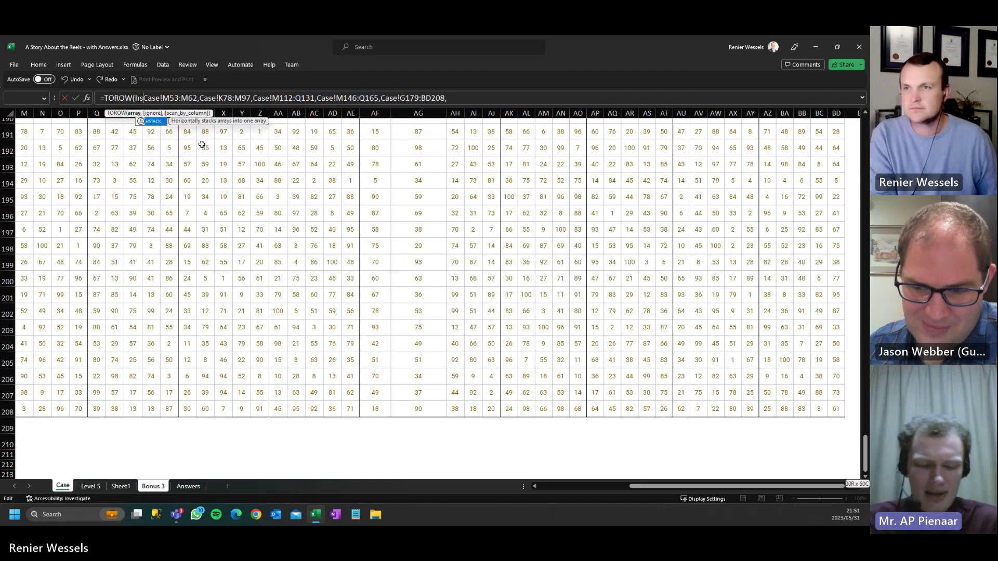
click(472, 98)
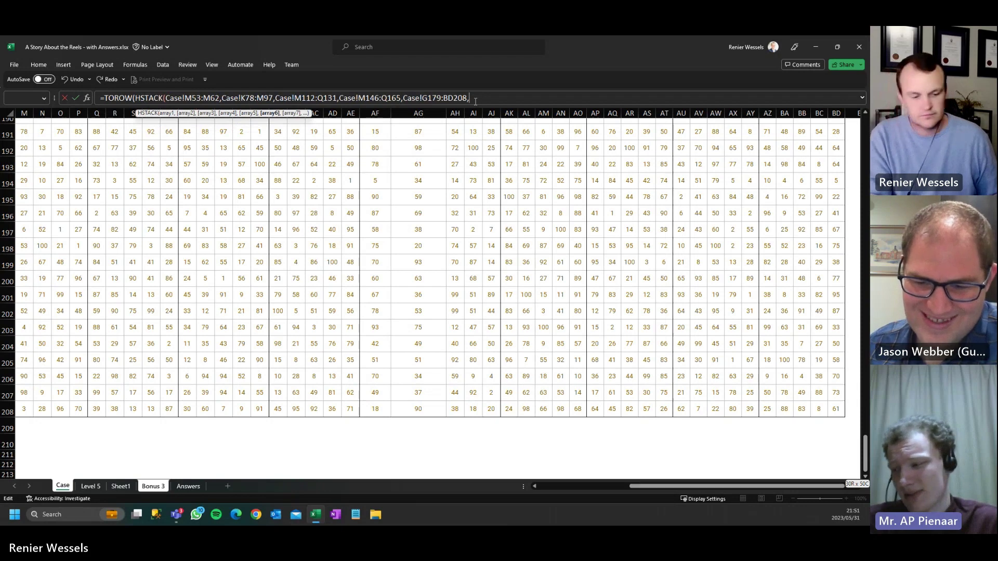
key(BackSpace)
text())
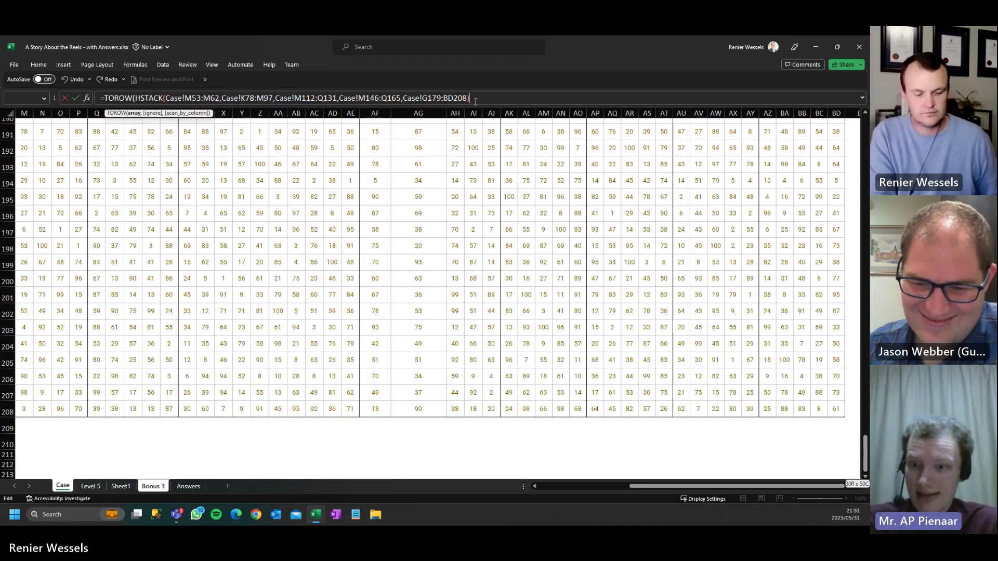
text(,)
key(Down)
key(Down)
key(Down)
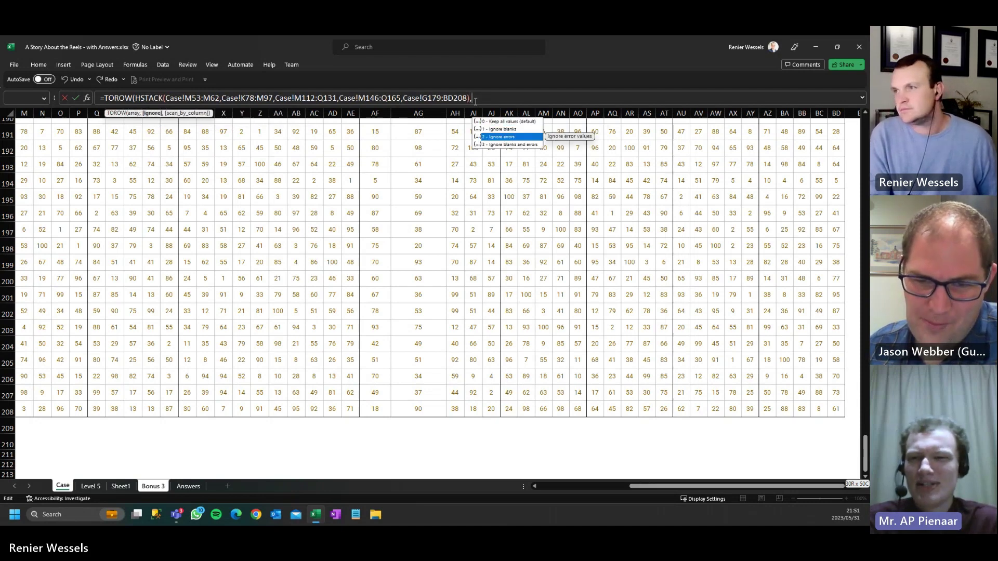
key(Tab)
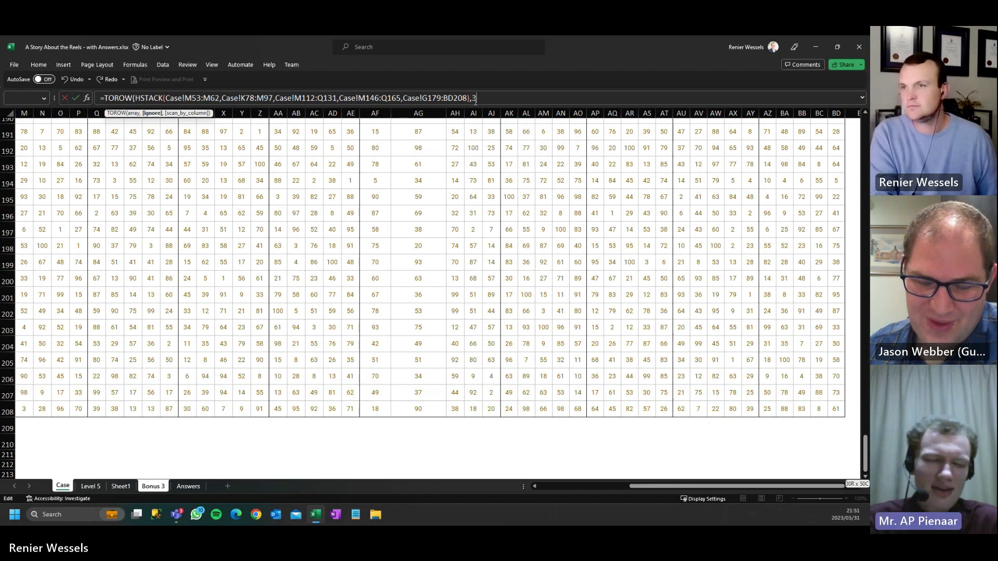
text())
key(Return)
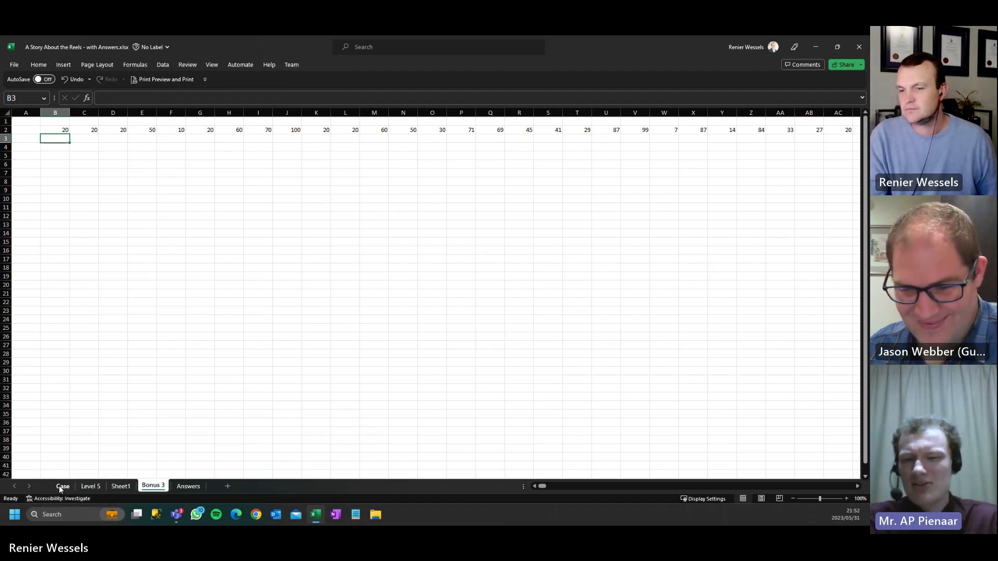
- Start a COUNTIF formula in Case cell D23 beside the base points
click(59, 486)
click(65, 440)
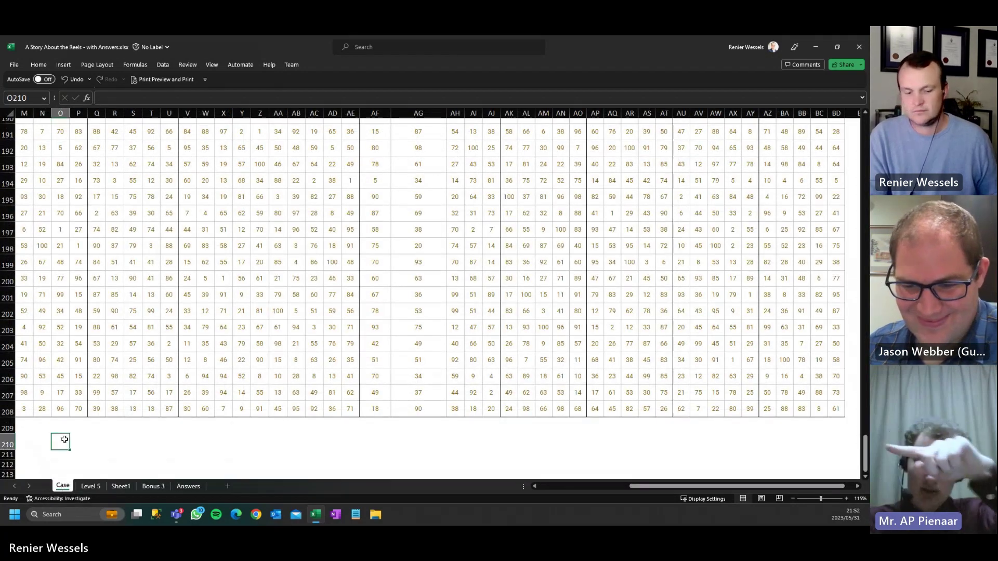
key(ctrl+Home)
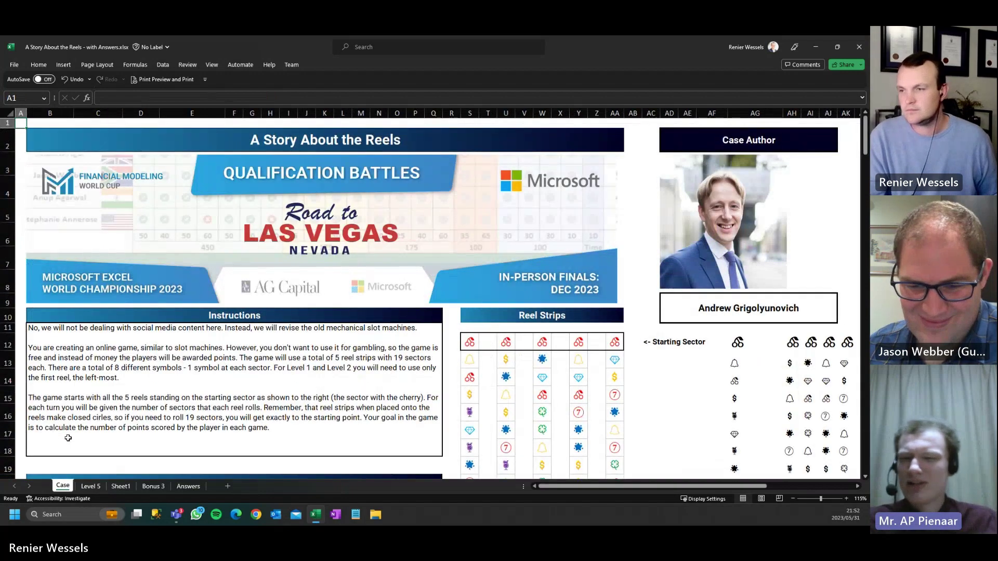
scroll(68, 438, down, 5)
click(142, 274)
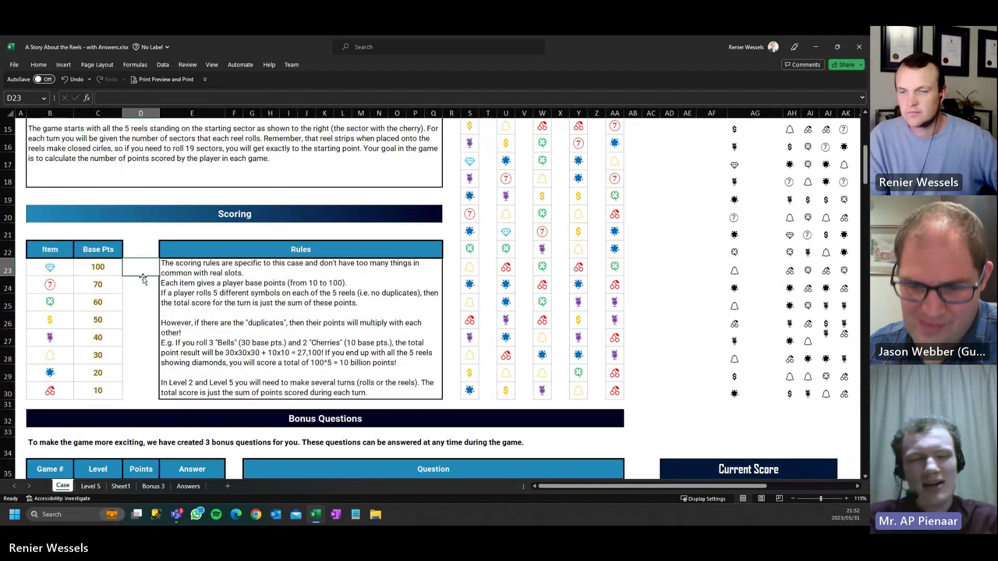
text(=)
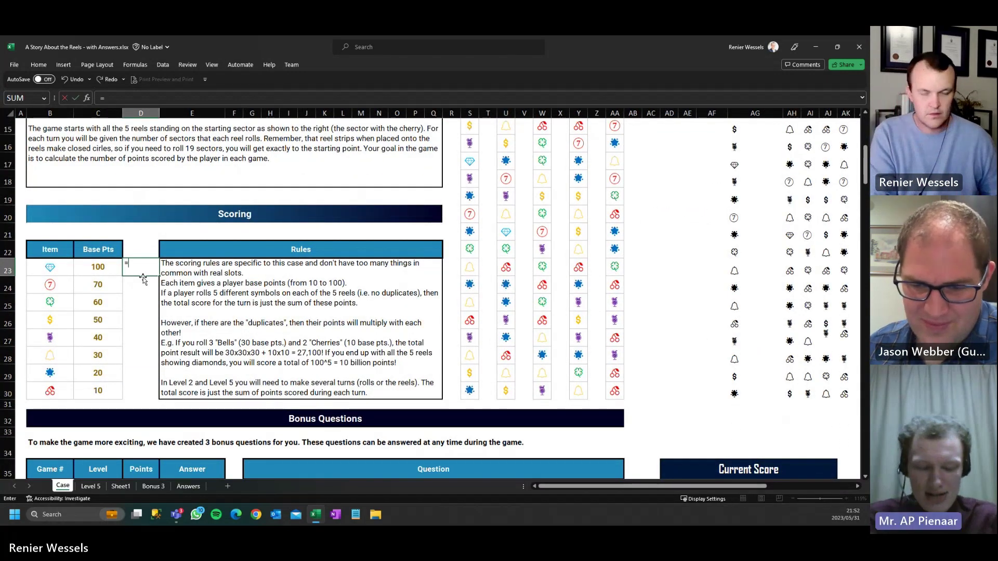
text(countif)
key(Tab)
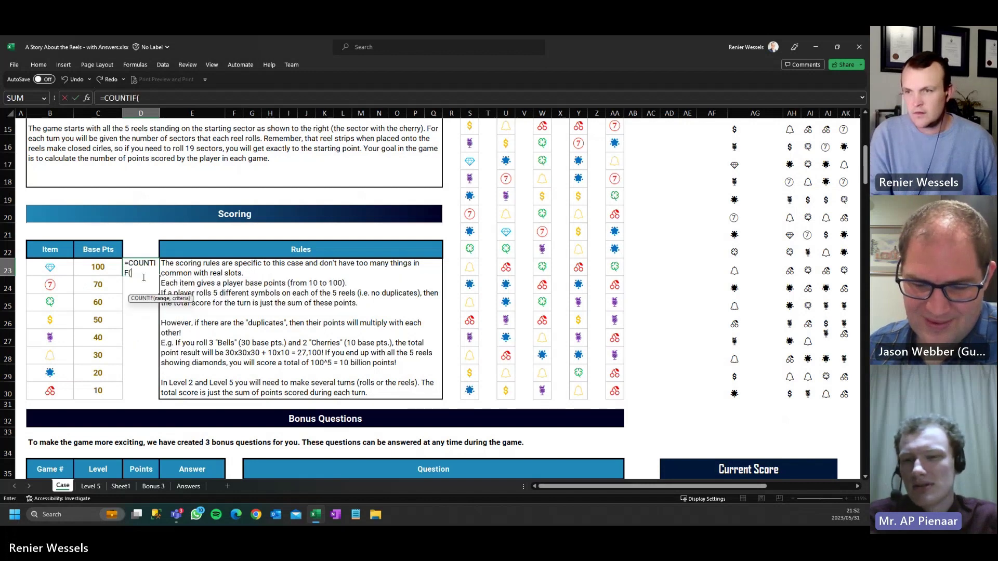
- Point COUNTIF at the spilled Bonus 3 row from B2, with criteria C23:C30
click(144, 486)
click(57, 131)
key(ctrl+shift+Right)
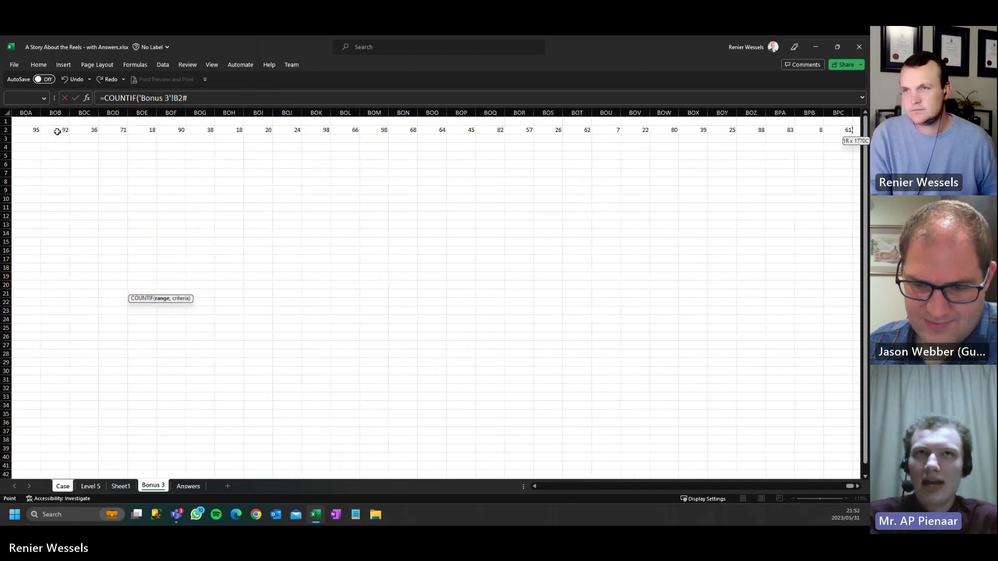
text(,)
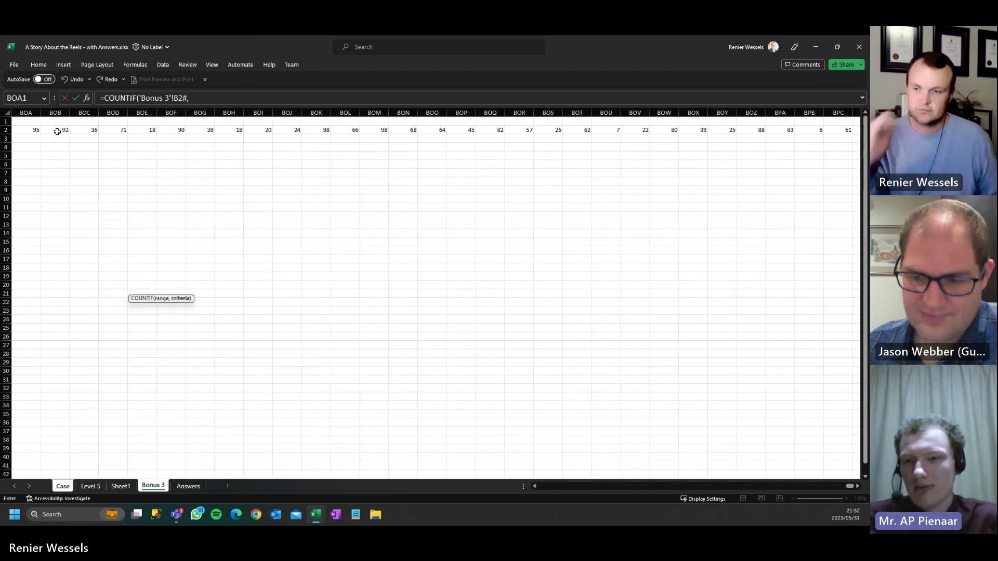
click(59, 489)
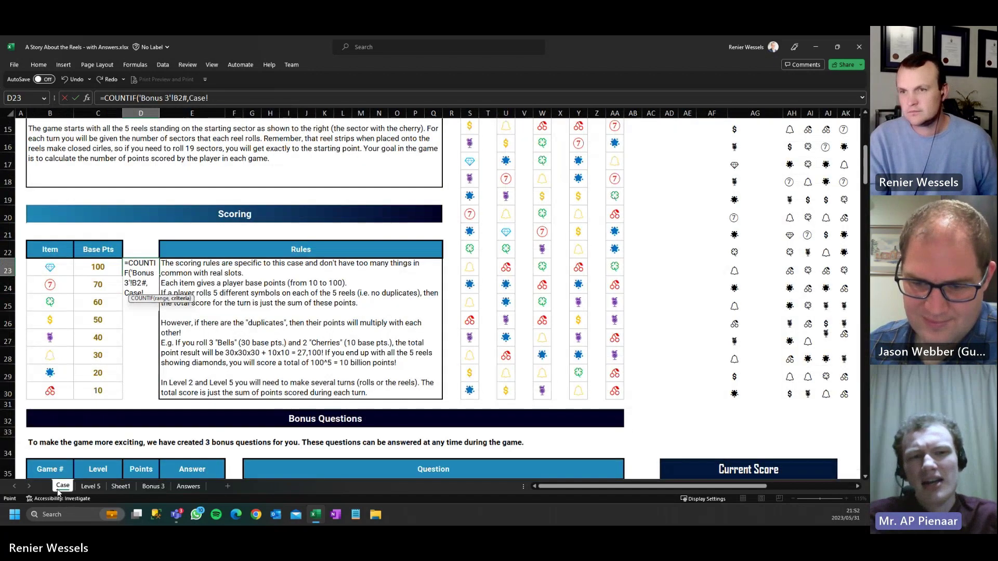
click(90, 267)
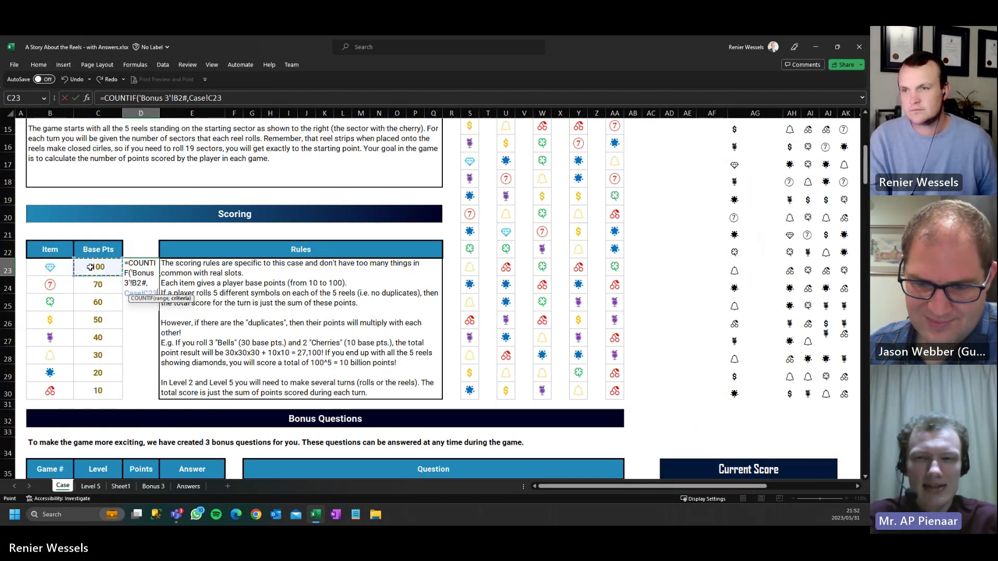
key(ctrl+shift+Down)
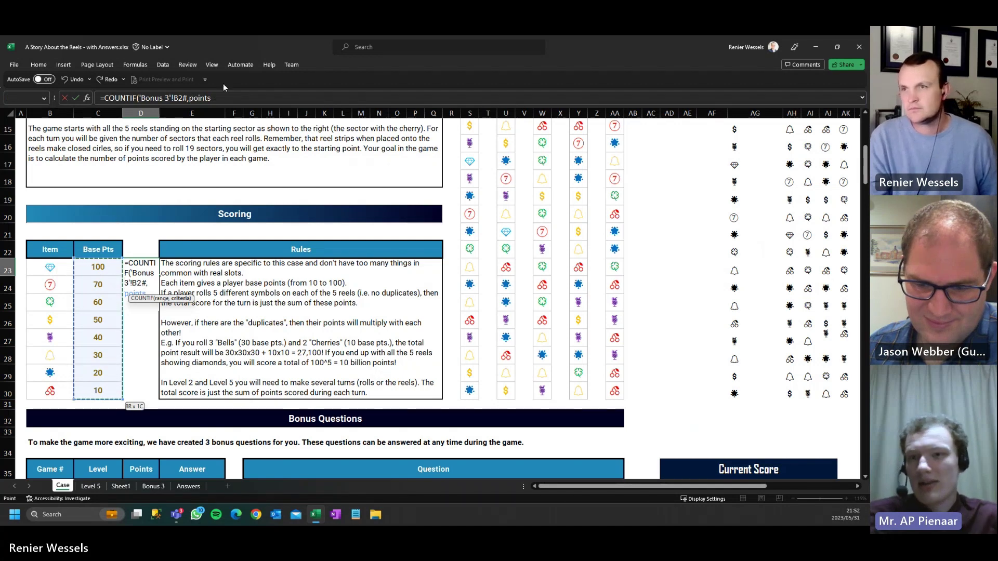
- Make the Bonus 3 reference absolute, giving counts 54, 41, 42, 54, 46, 61, 59, 54
click(179, 98)
key(F4)
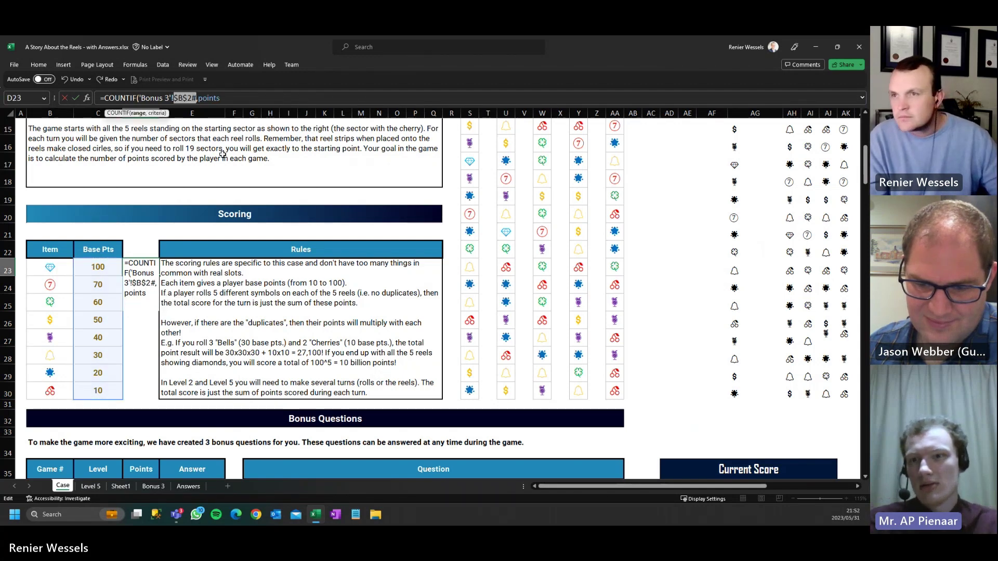
click(233, 99)
text())
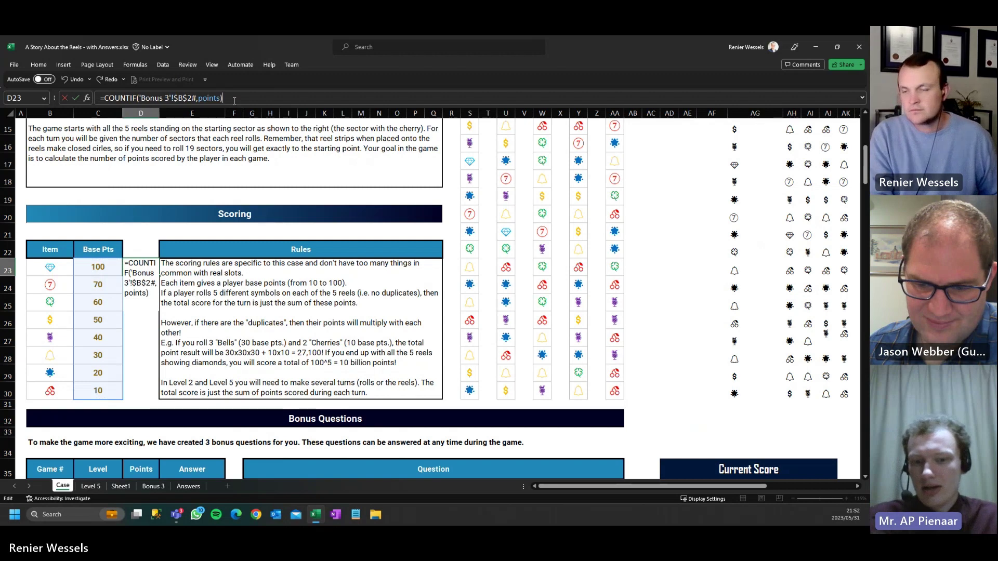
key(Return)
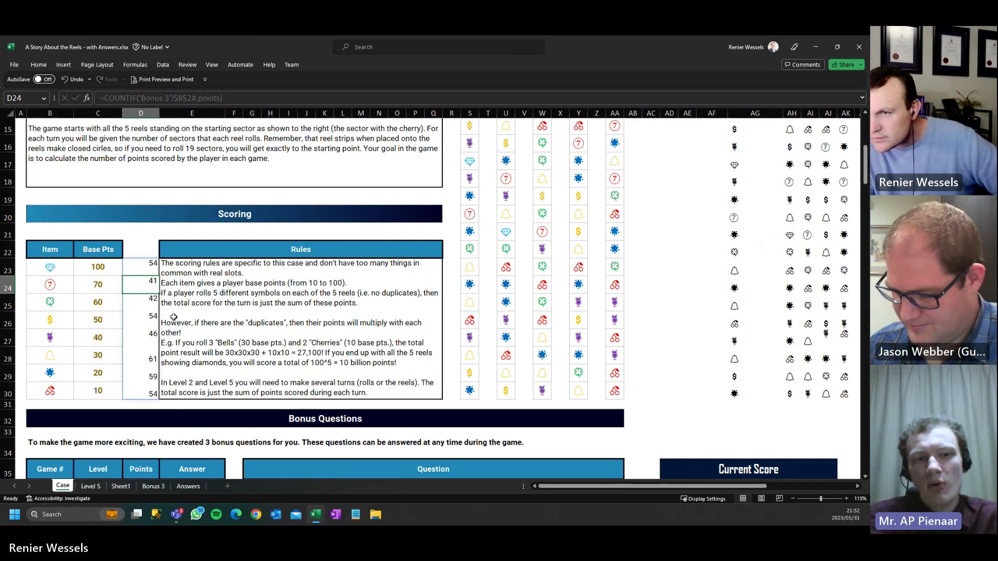
scroll(214, 375, down, 1)
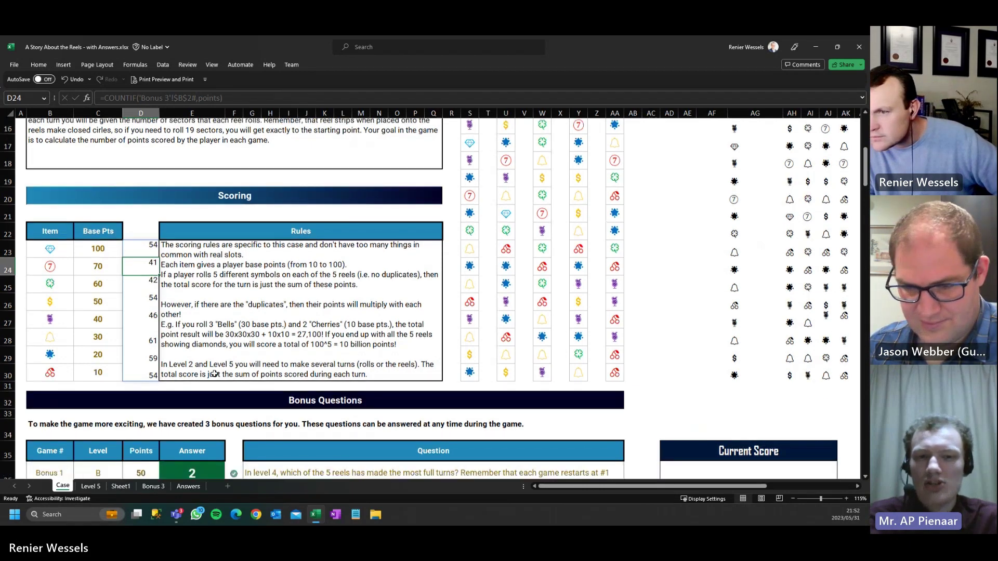
scroll(214, 374, down, 3)
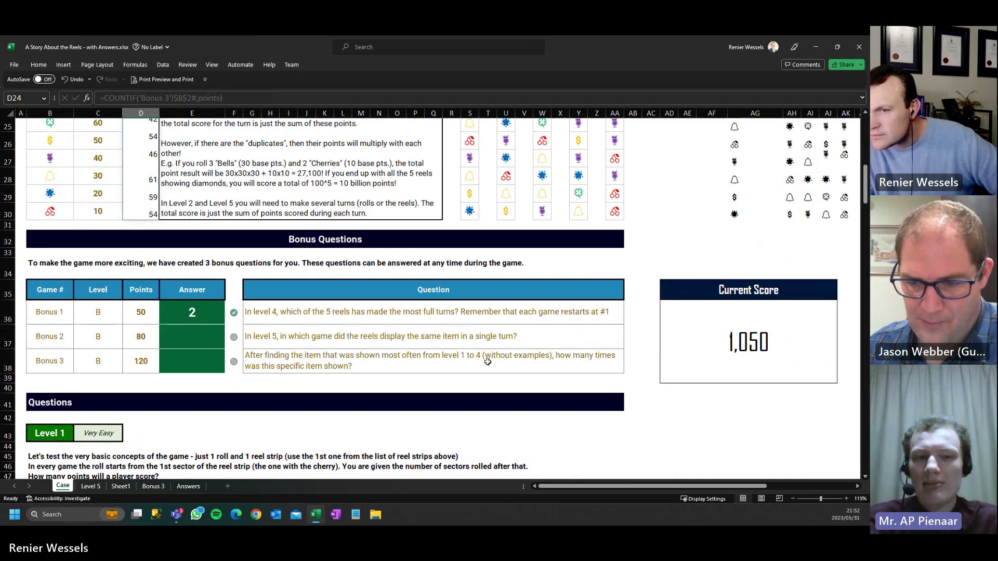
- Delete ',Case!G179:BD208' from the Bonus 3 B2 formula so only point values spill
click(153, 486)
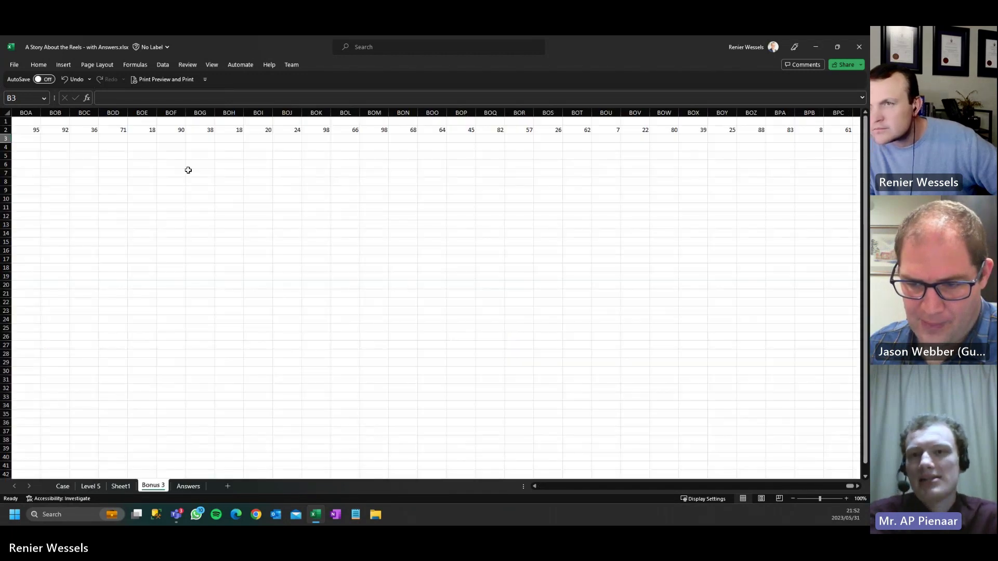
click(44, 131)
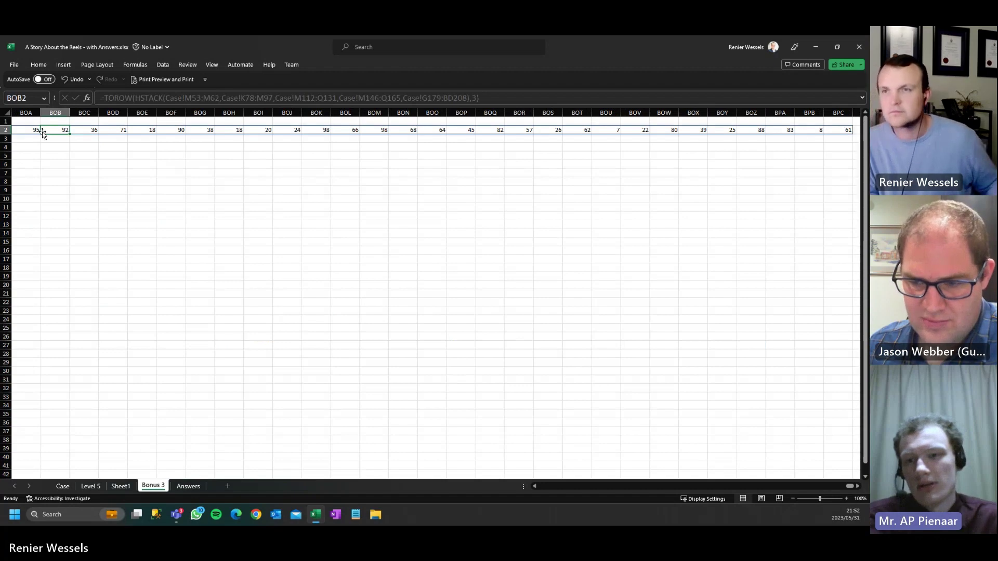
key(ctrl+Left)
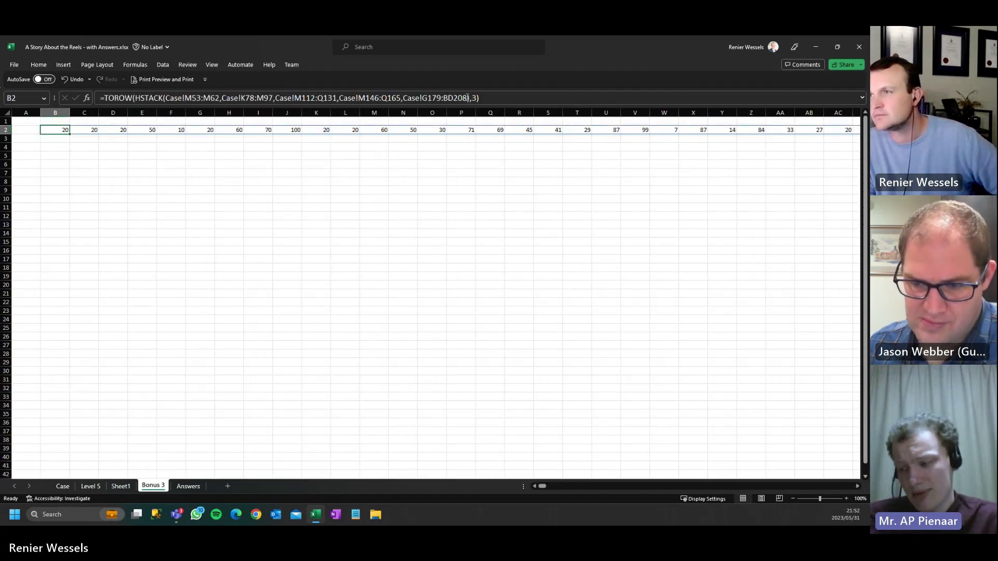
drag(467, 97, 404, 98)
key(shift+Left)
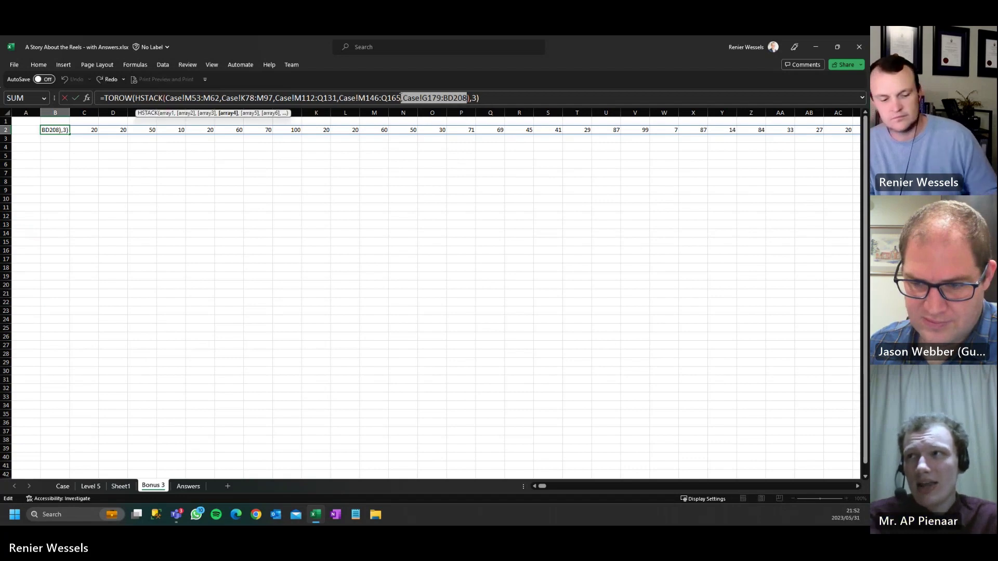
key(BackSpace)
key(Return)
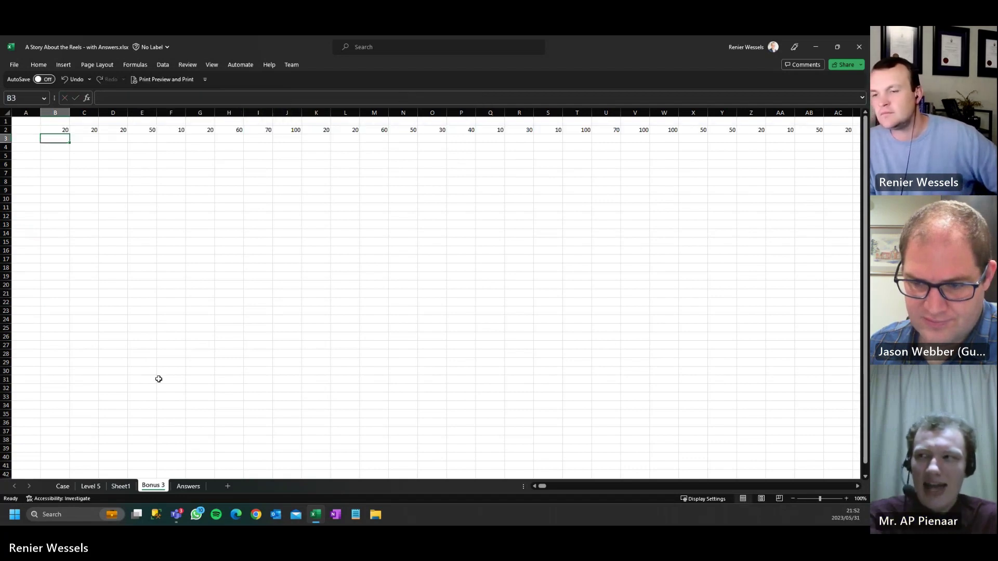
- Enter =MAX(D23#) in E38, answering Bonus 3 with 44 for a score of 1,170
click(62, 486)
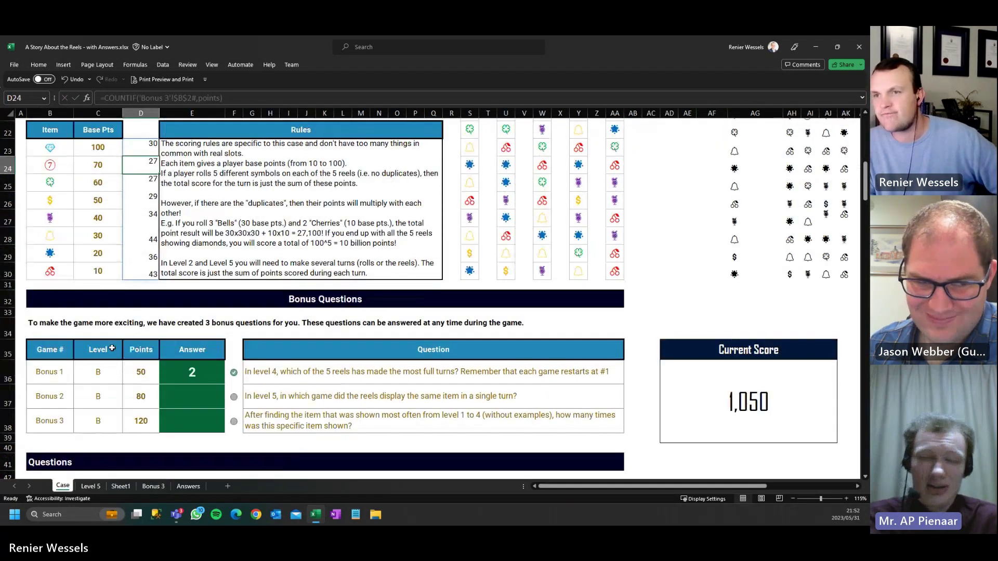
scroll(120, 346, up, 2)
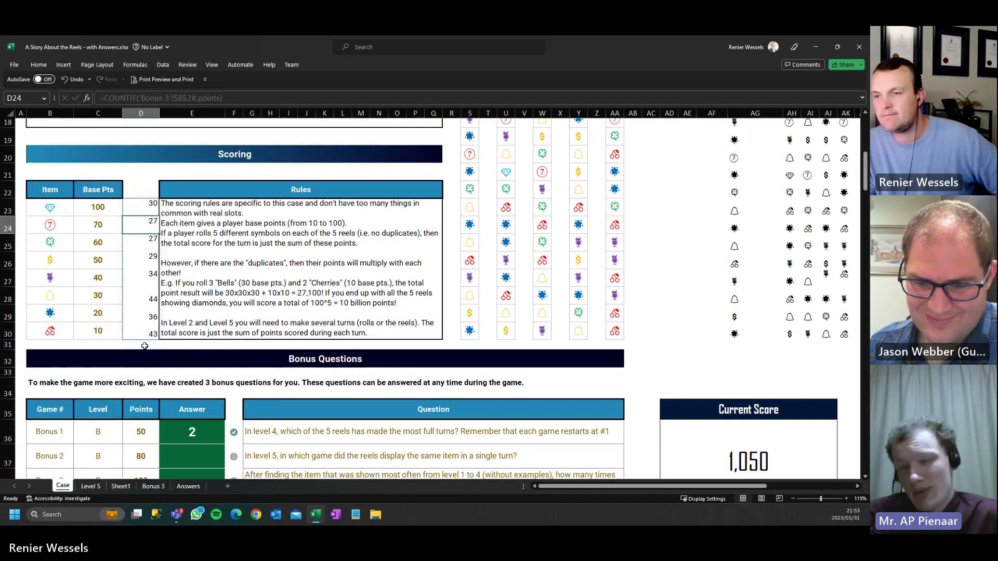
scroll(146, 348, down, 1)
click(191, 451)
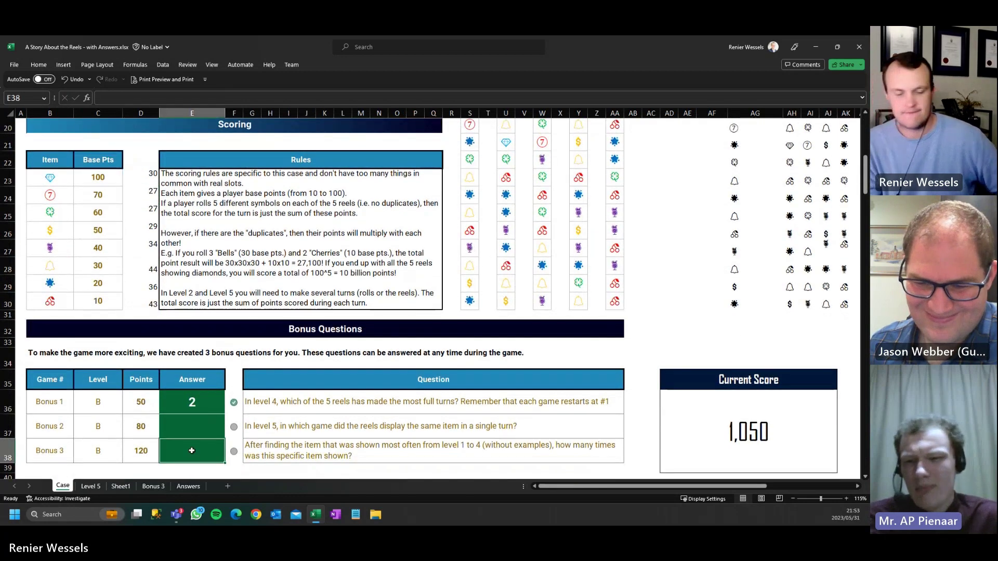
text(=max()
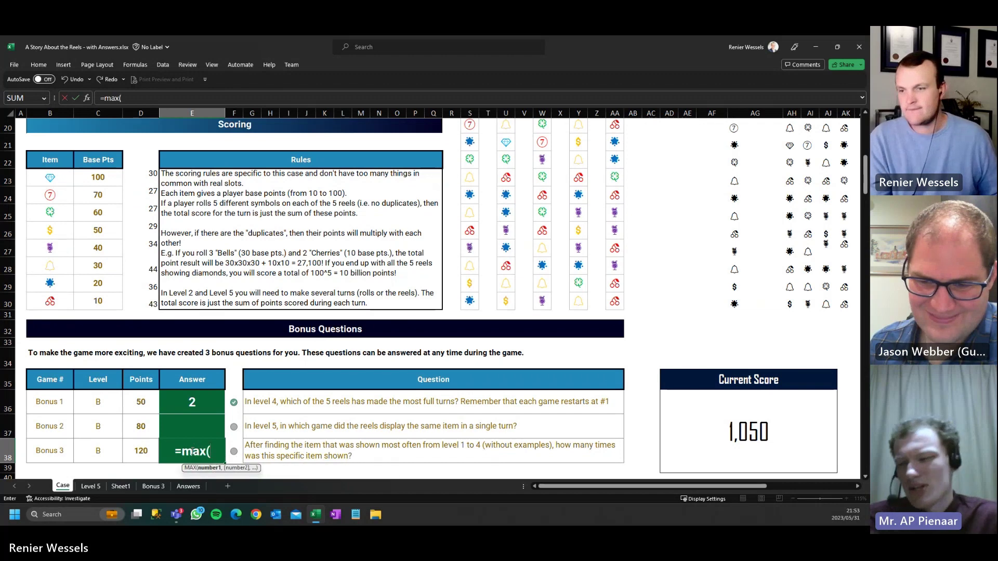
click(144, 173)
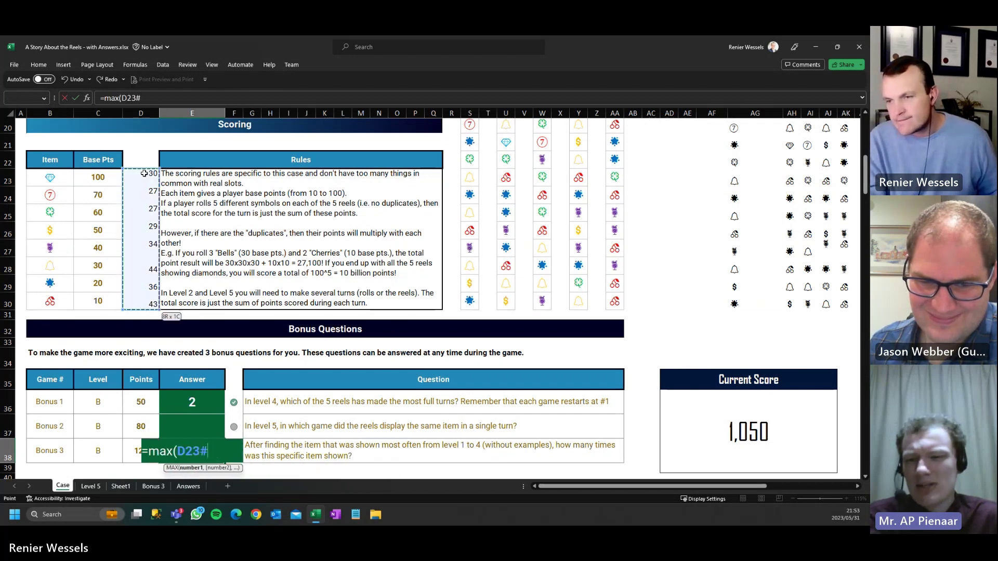
text())
key(Return)
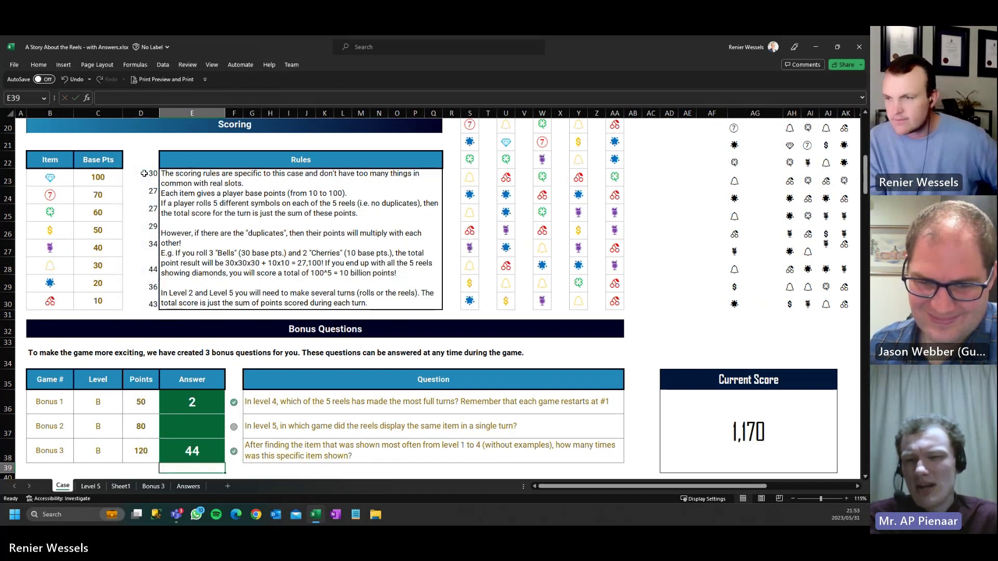
scroll(151, 224, down, 1)
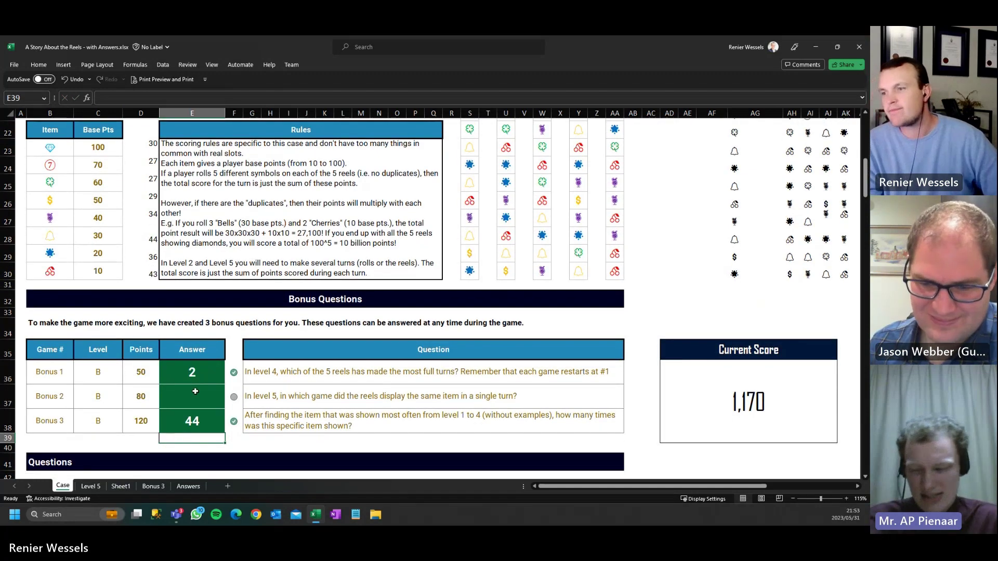
click(87, 487)
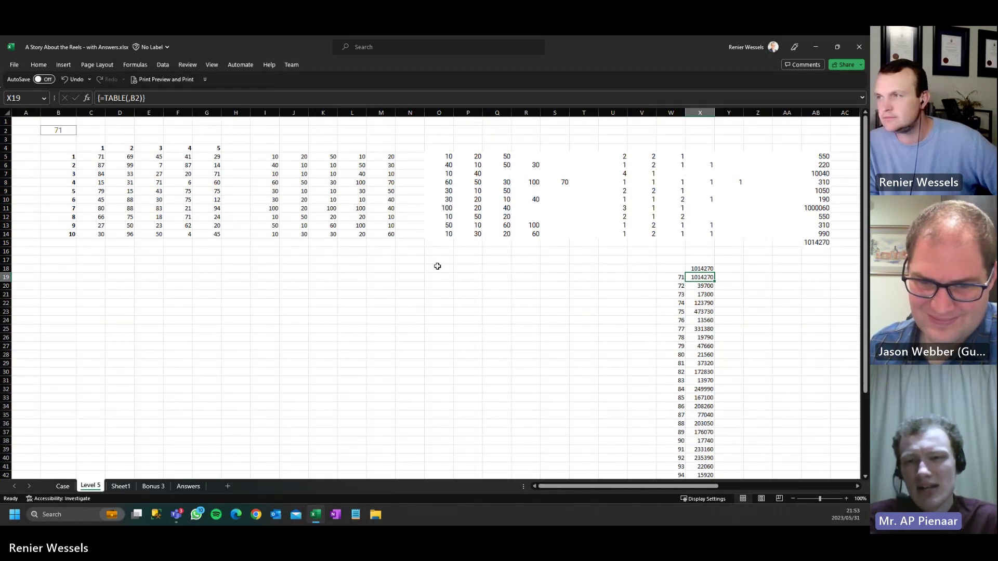
- Enter =IF(MAX(U5:U14)=5,1,0) in Level 5 cell U18
click(609, 269)
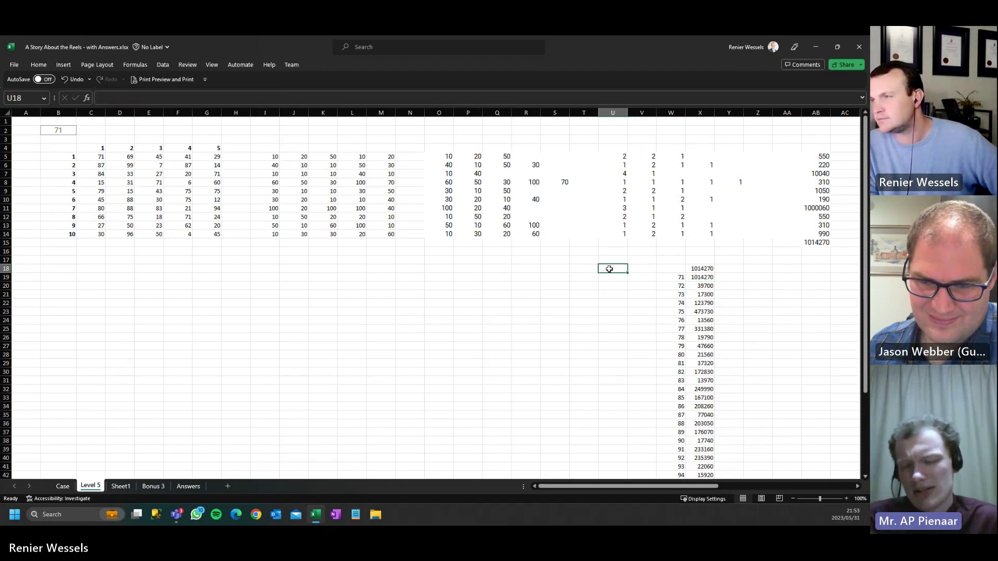
text(=)
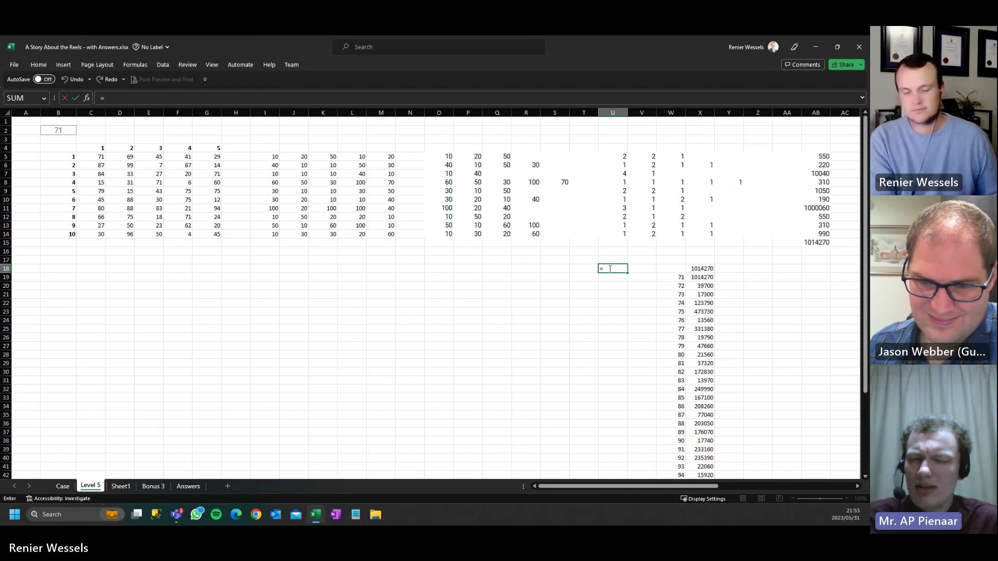
text(if)
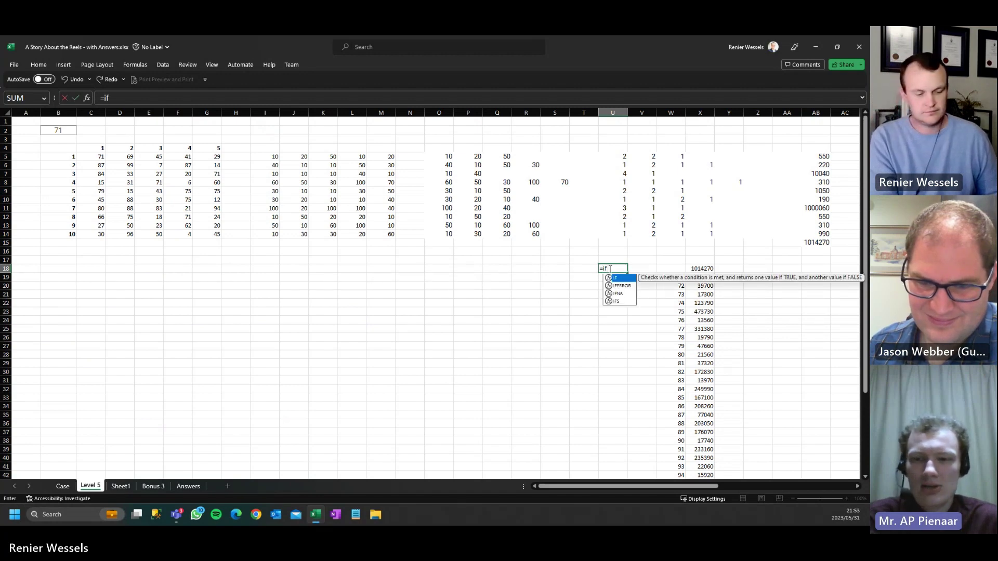
text(()
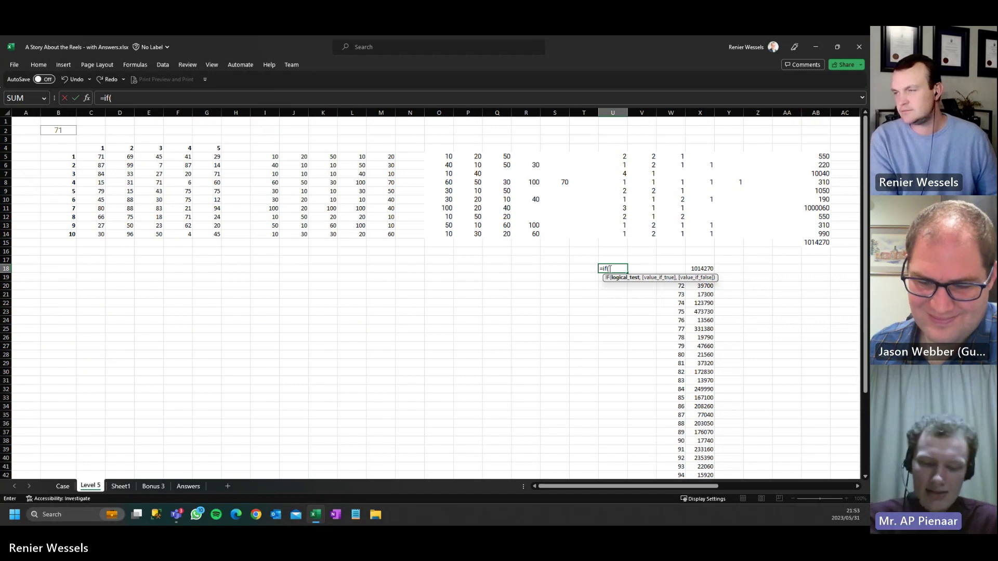
text(max)
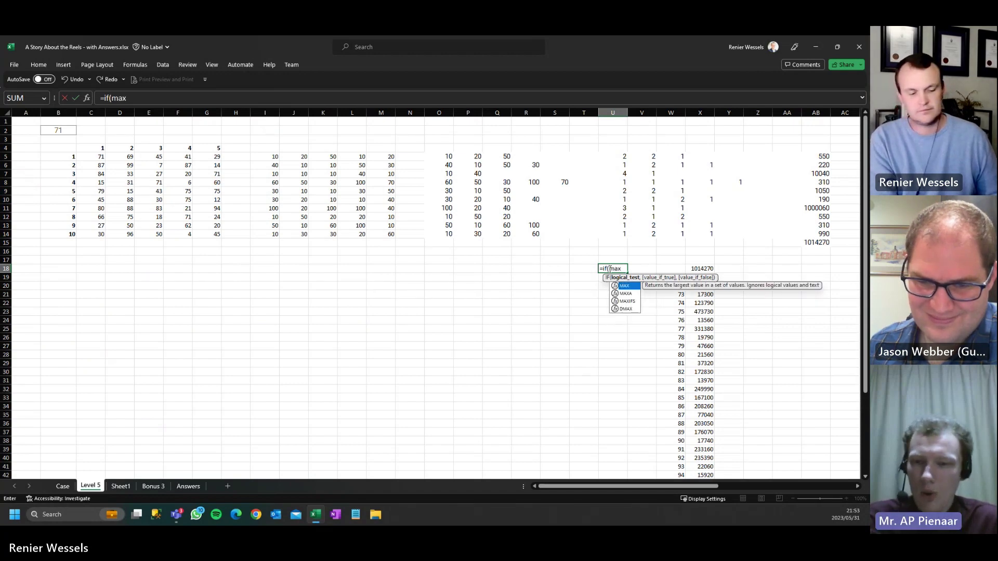
text(()
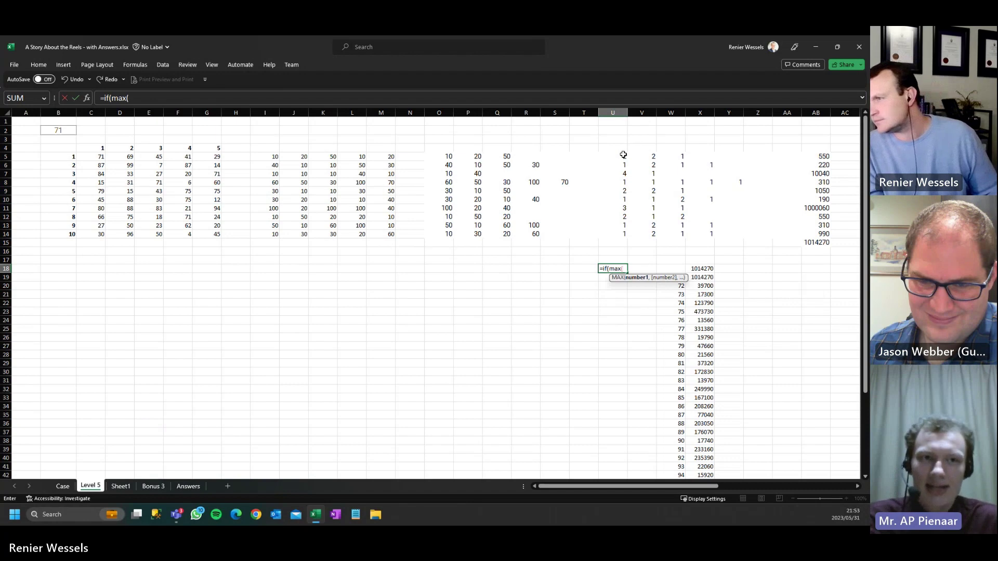
drag(624, 155, 612, 235)
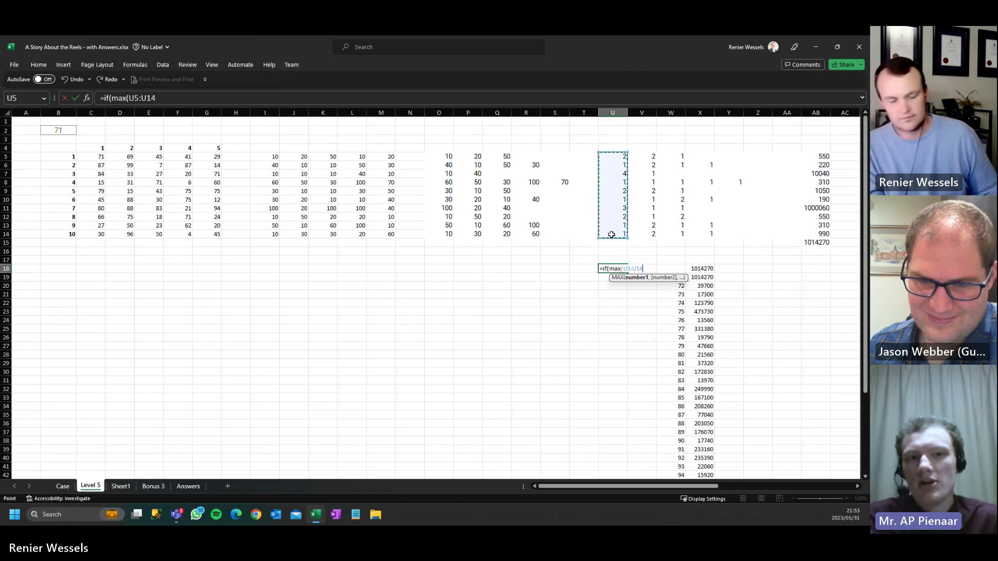
text()=5)
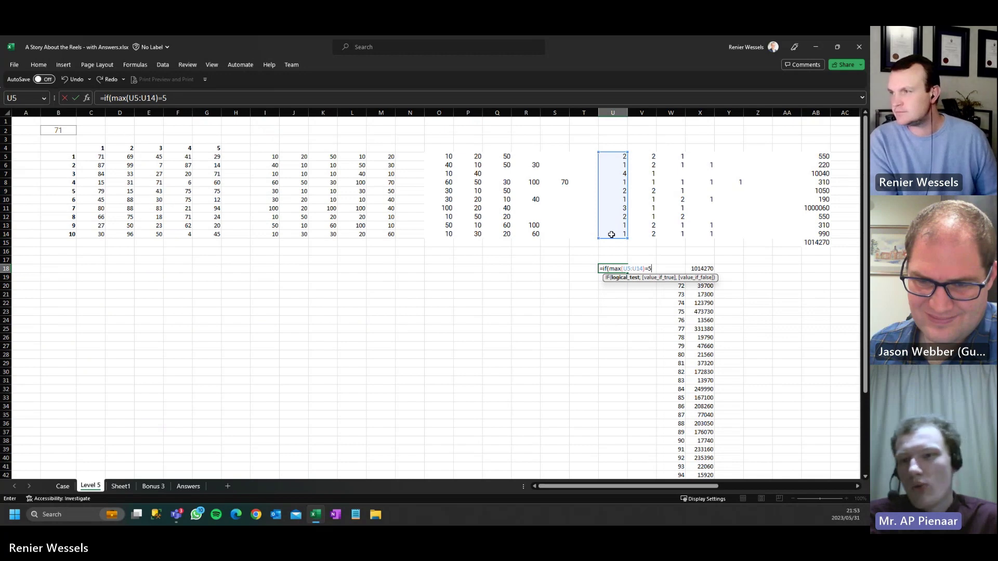
text(,1,)
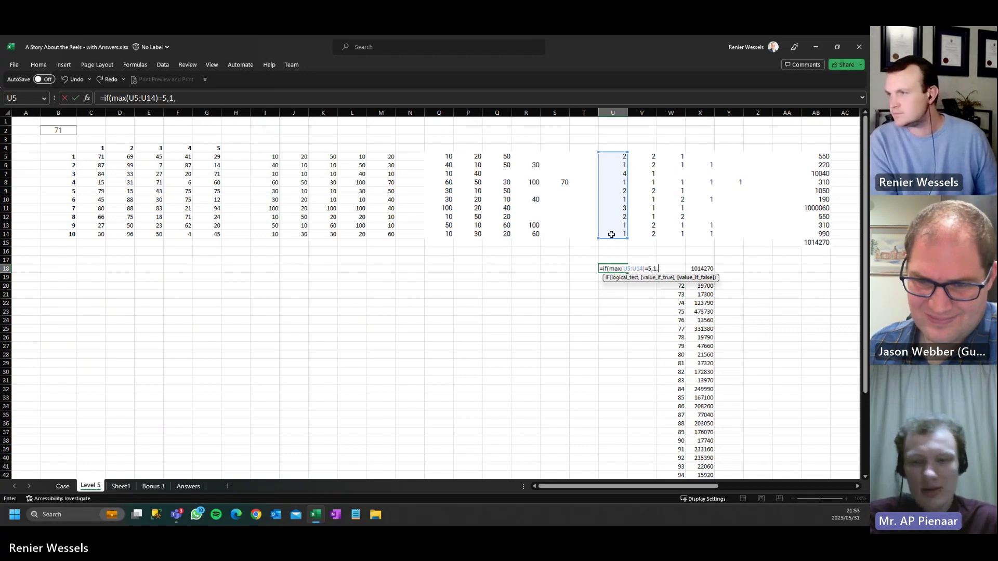
text(0))
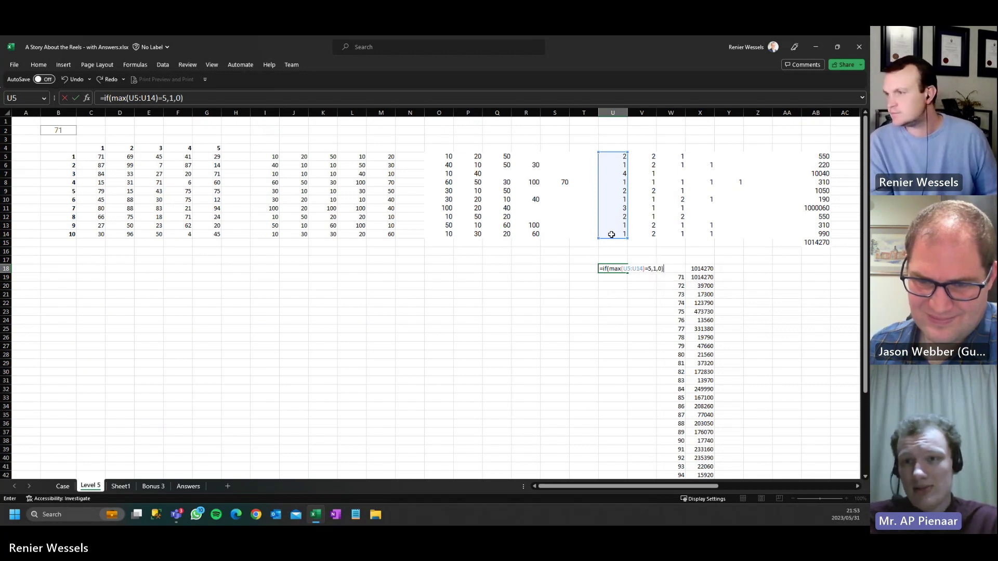
key(Return)
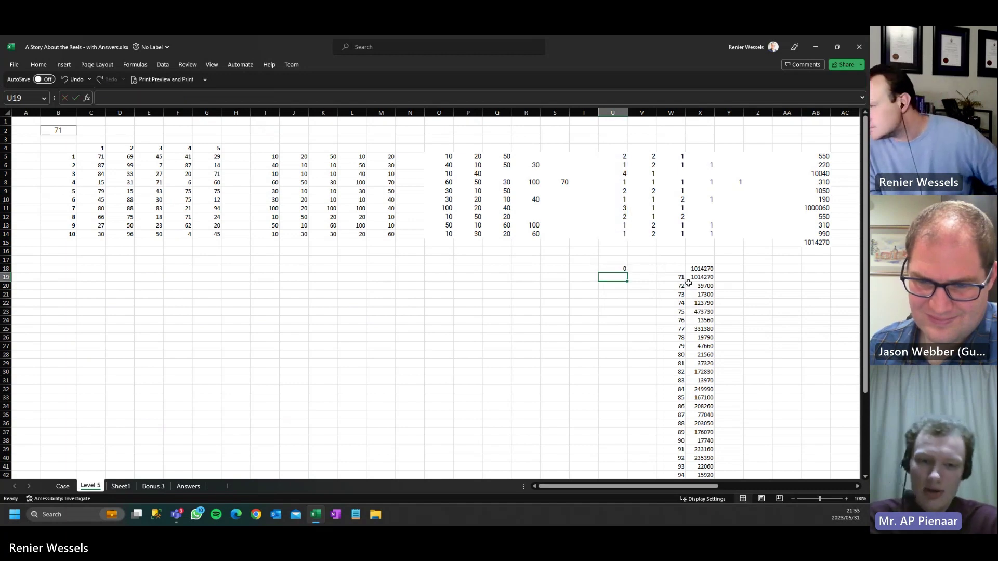
- Put 0 in Y18, clear old results in X19:X48, and select W18:Y48
click(725, 269)
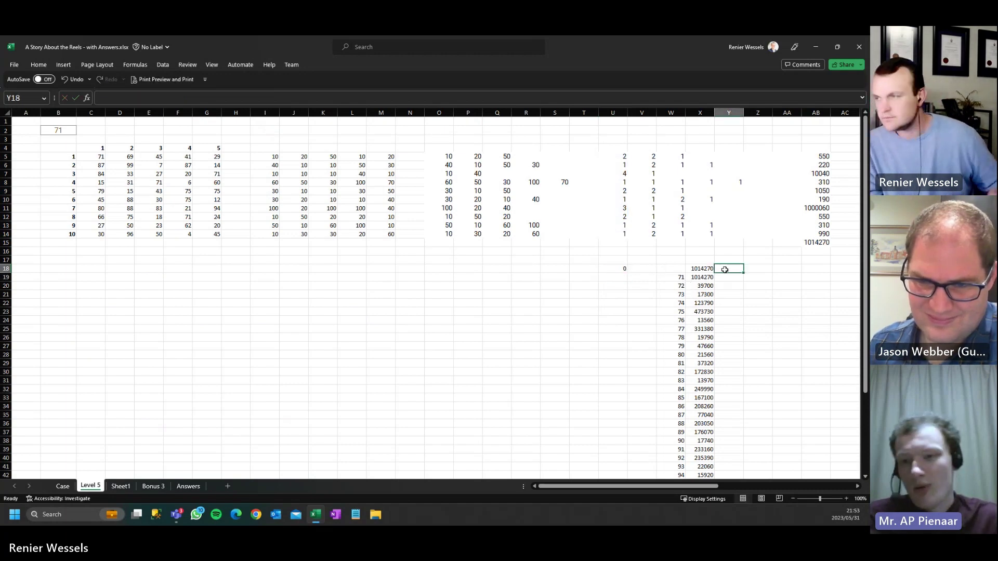
text(0)
key(Return)
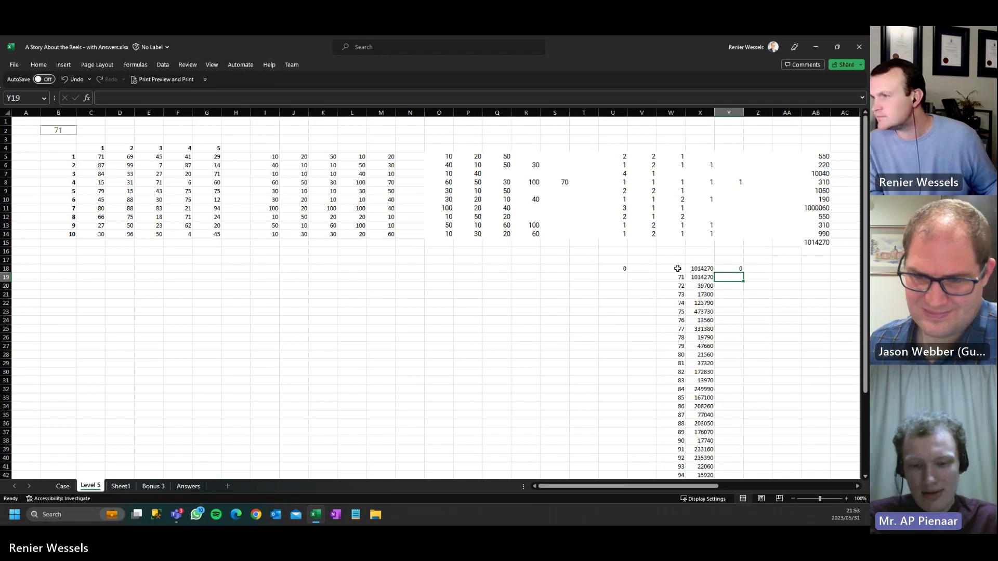
click(691, 271)
key(ctrl+shift+Down)
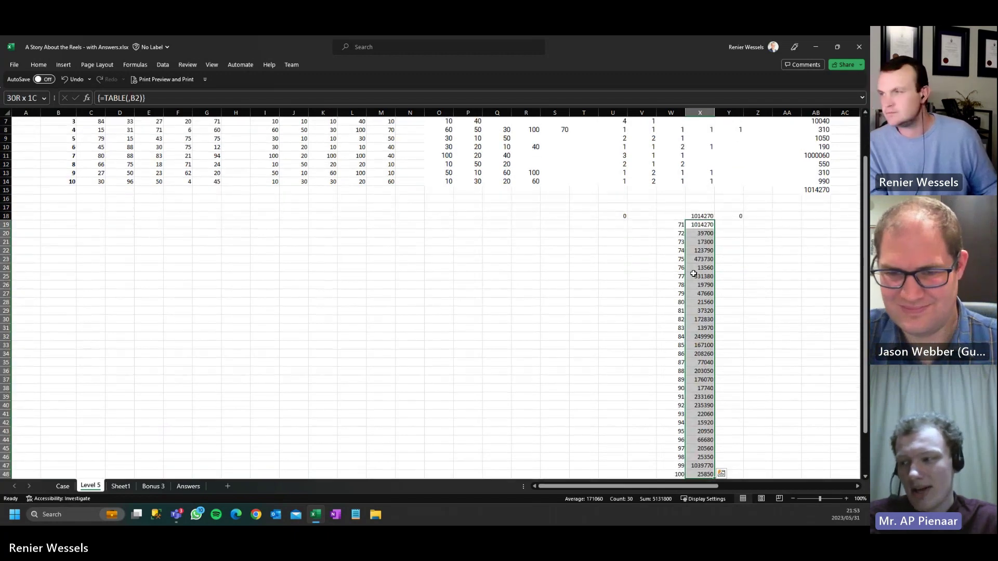
key(Delete)
key(Left)
key(shift+Right)
key(shift+Right)
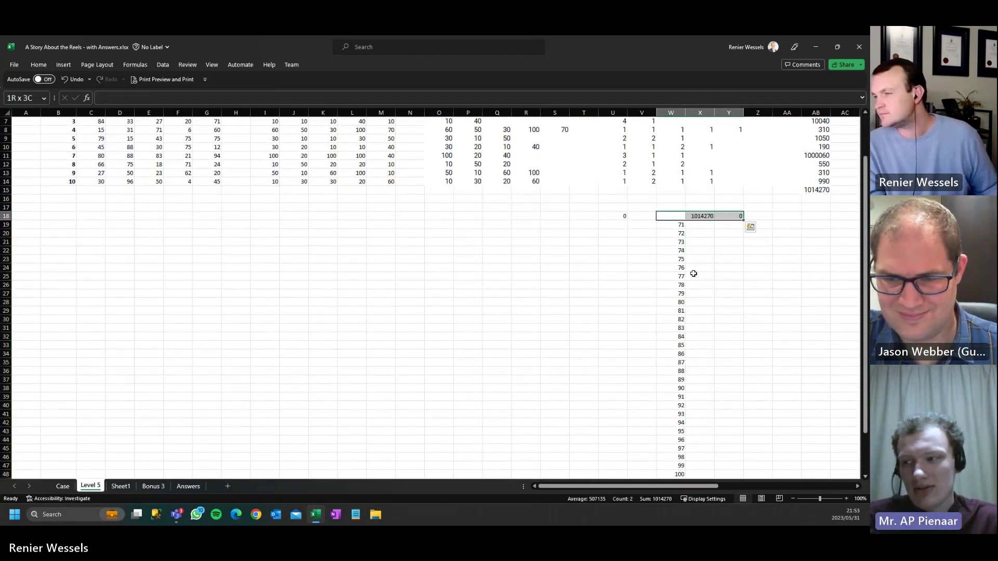
key(ctrl+shift+Down)
scroll(653, 260, down, 2)
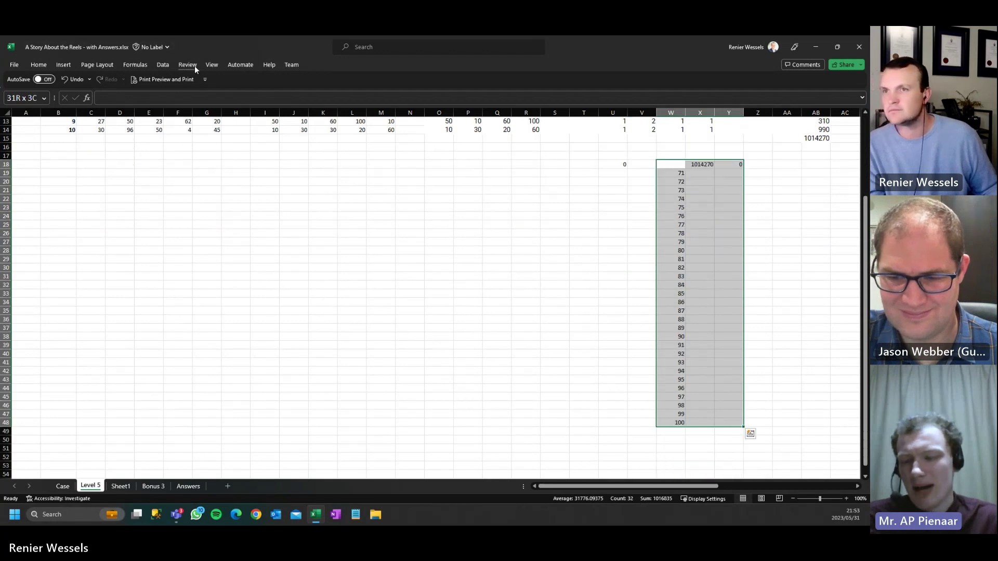
- Create a data table on W18:Y48 with $B$2 as the column input cell
click(163, 65)
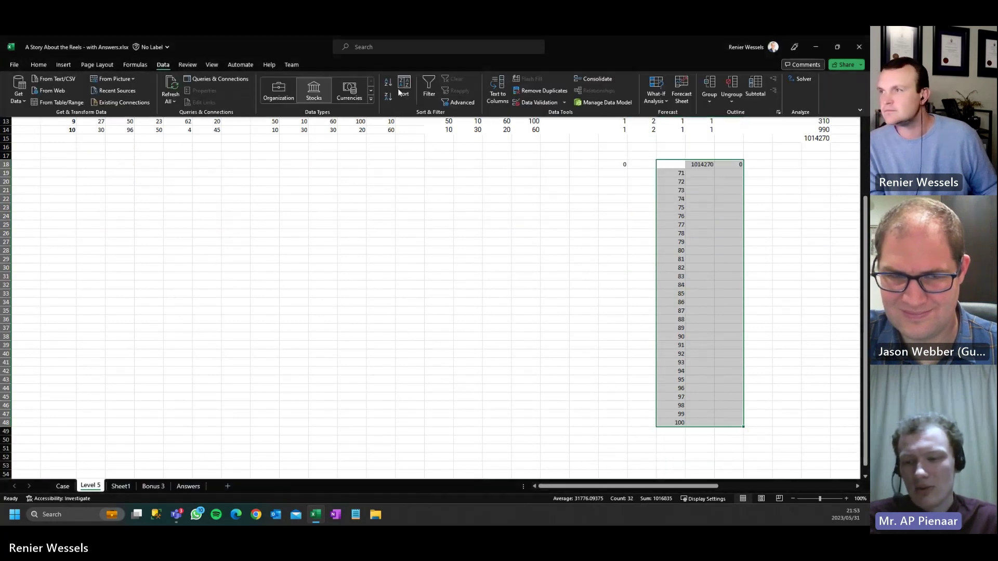
click(657, 95)
click(668, 138)
click(317, 232)
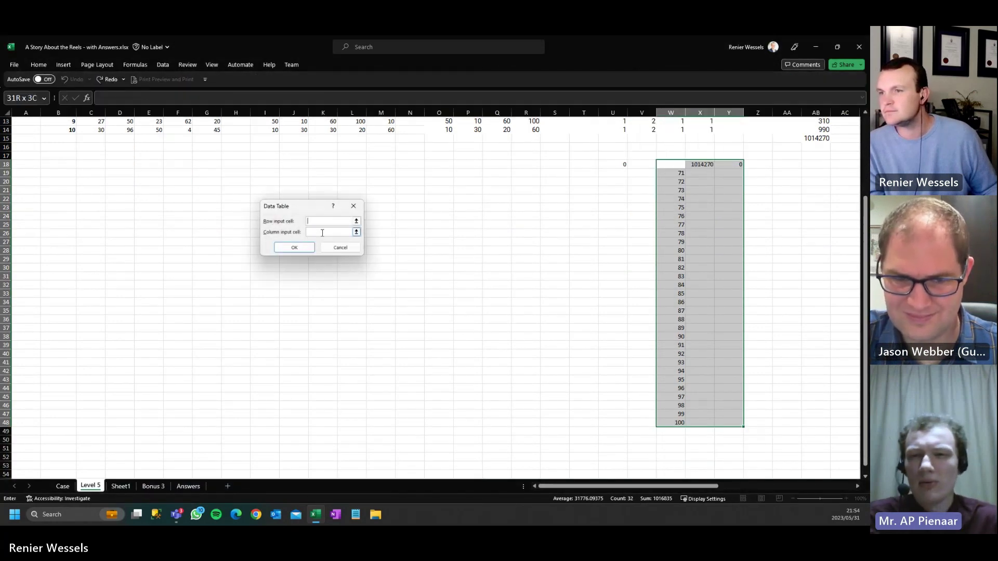
scroll(68, 162, up, 4)
click(57, 131)
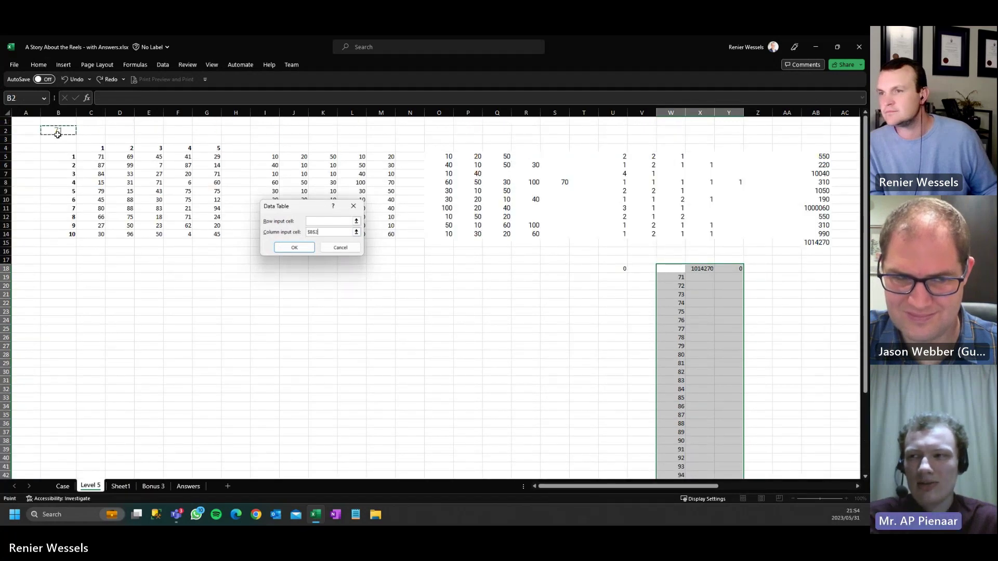
click(294, 248)
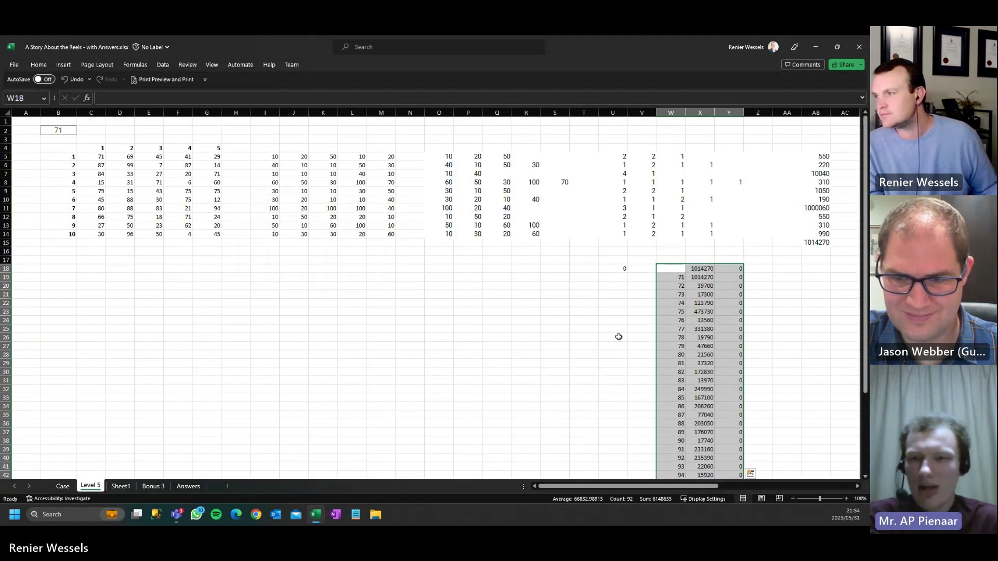
scroll(619, 336, down, 3)
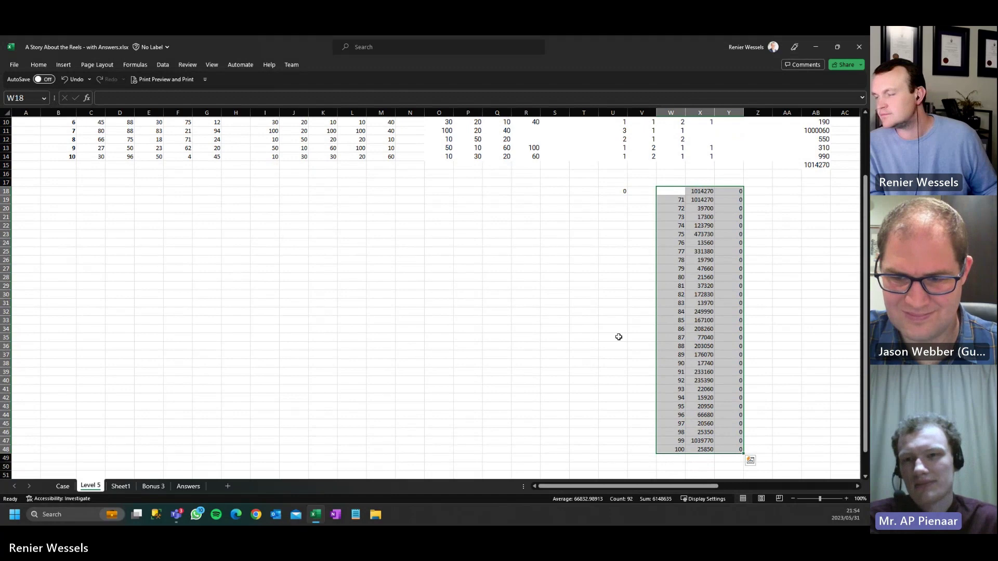
scroll(619, 337, up, 3)
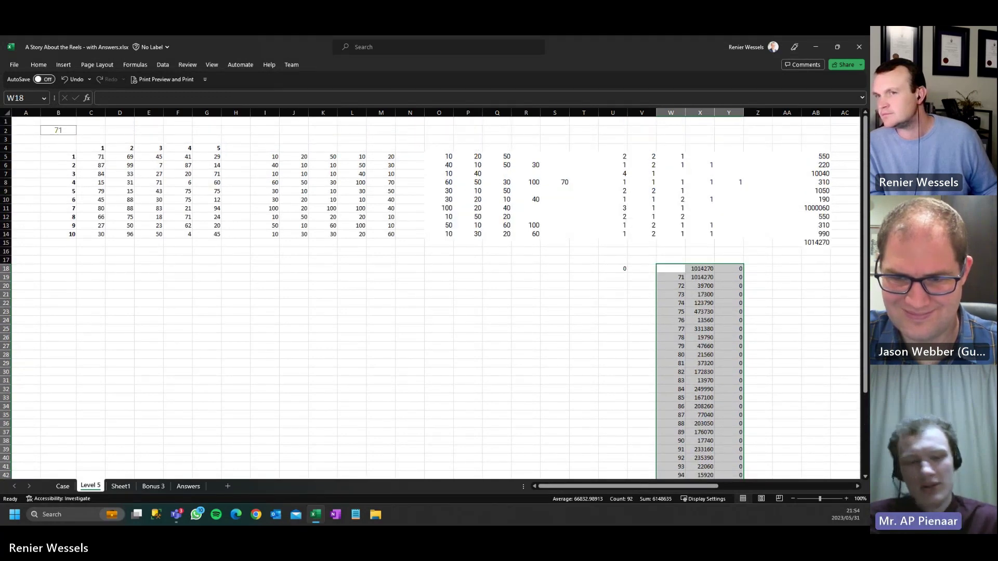
- Set the game number in B2 to 74, making U18 return 1
click(56, 131)
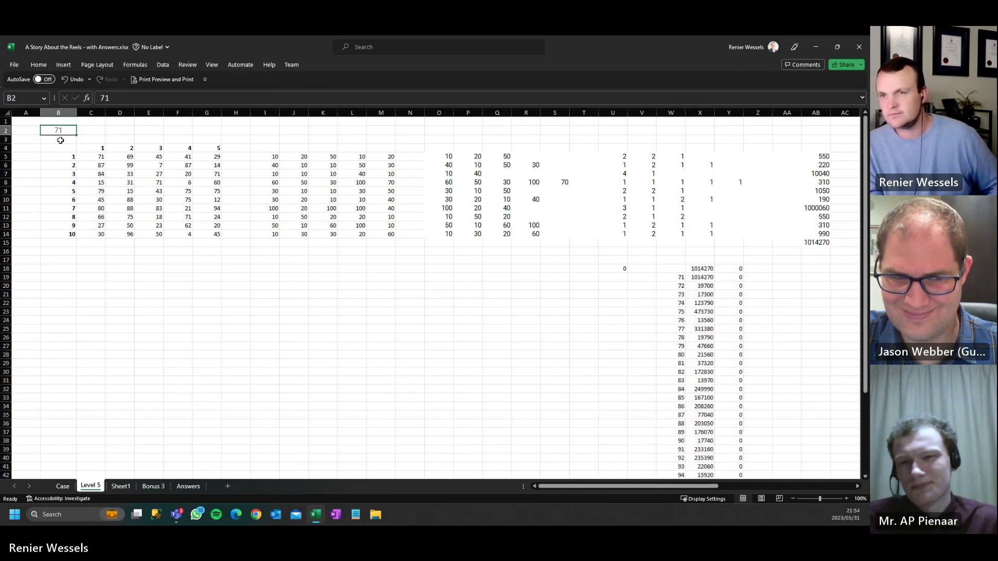
text(74)
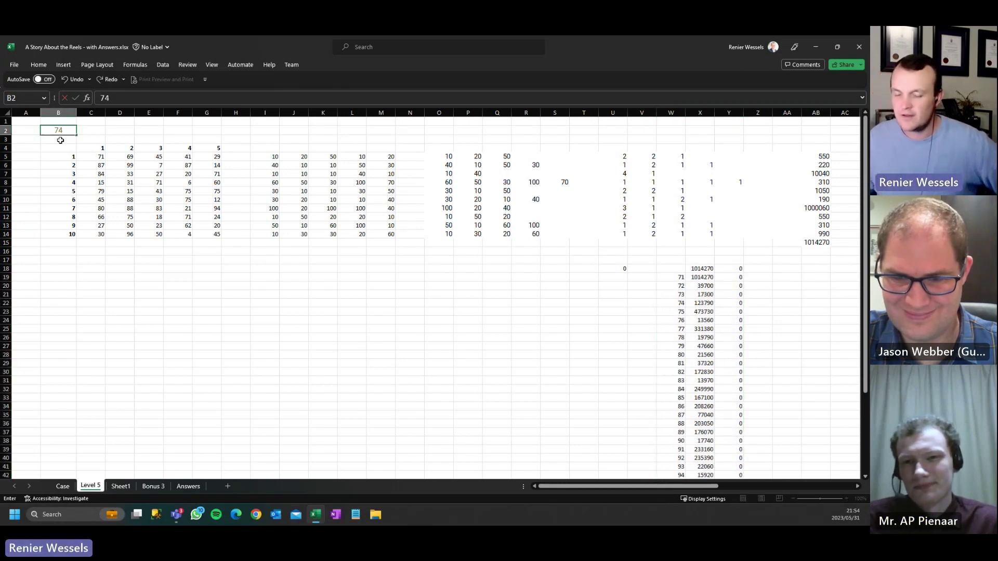
key(Return)
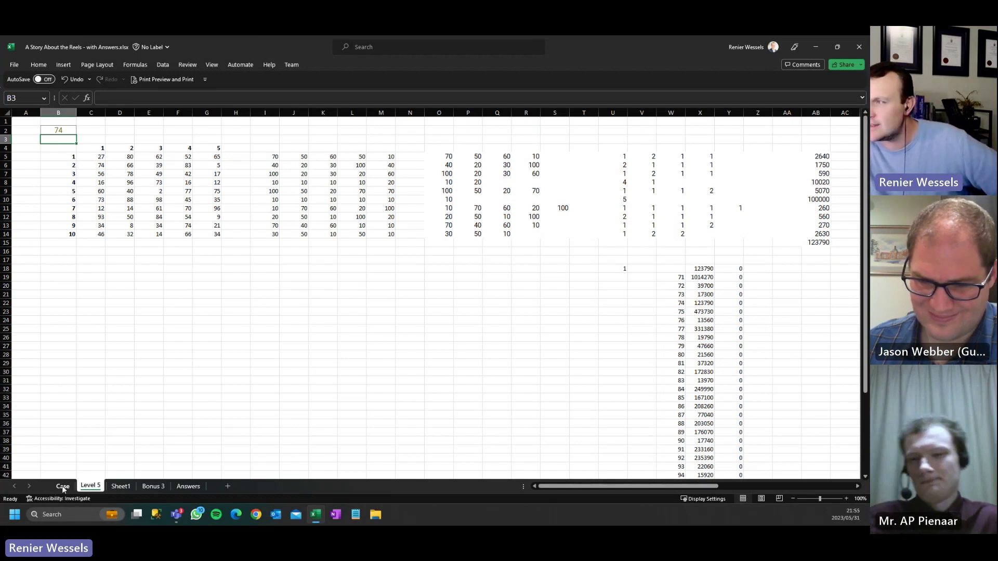
- On the Case sheet, enter 74 in E37 as the Bonus 2 answer, bringing the score to 1,250
click(63, 486)
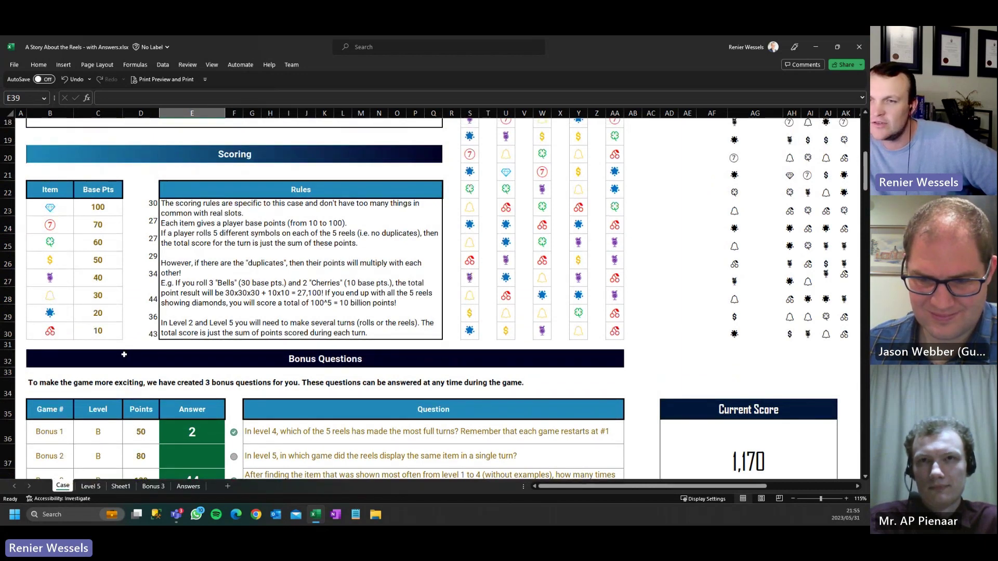
scroll(124, 355, up, 1)
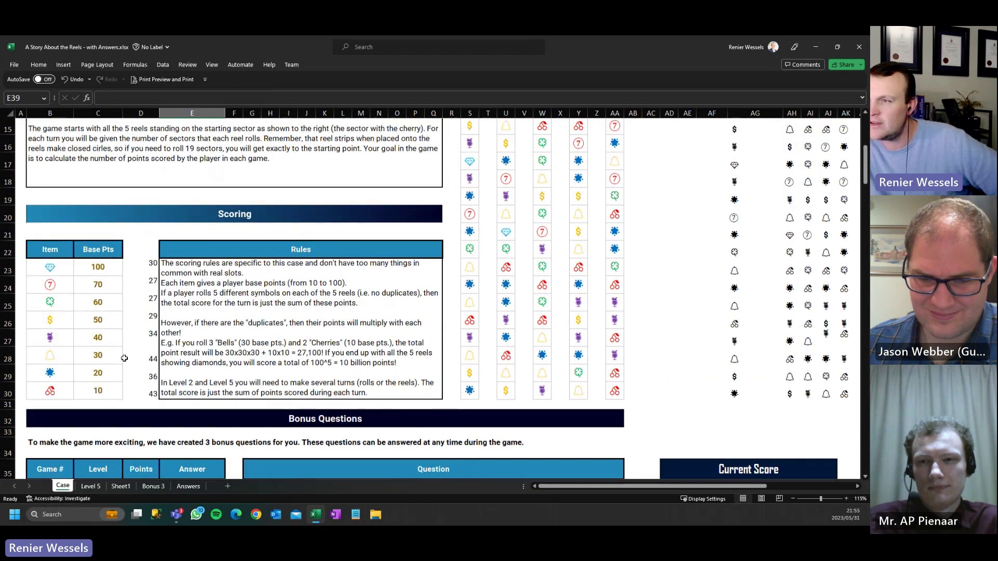
scroll(124, 356, down, 1)
scroll(124, 358, down, 1)
click(181, 400)
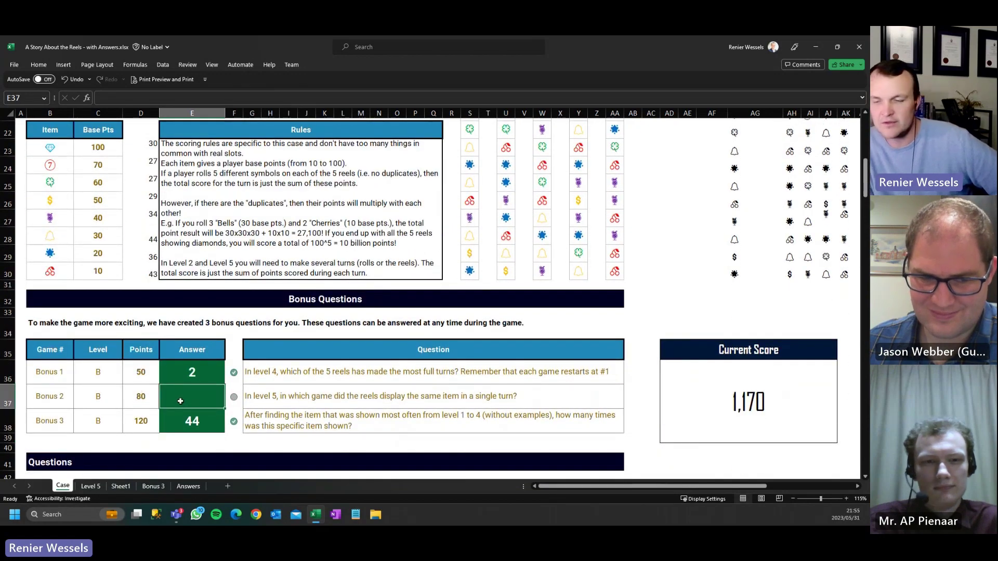
text(74)
key(Return)
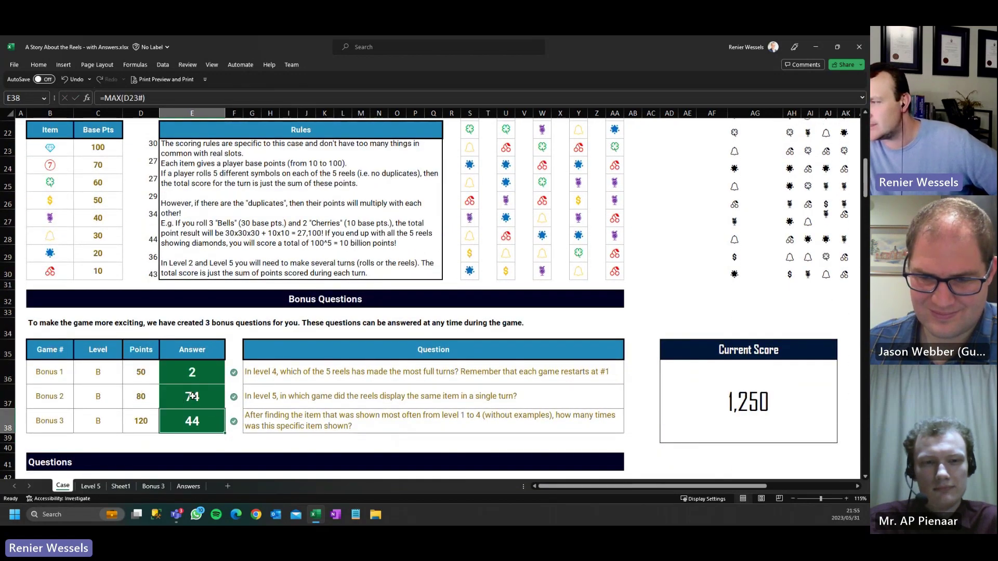
scroll(193, 396, up, 5)
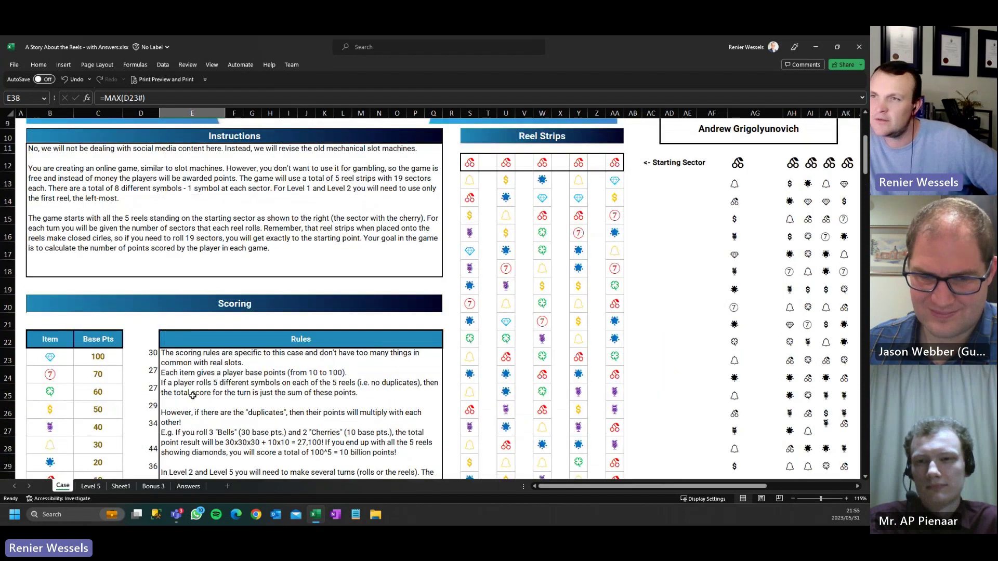
scroll(192, 397, up, 2)
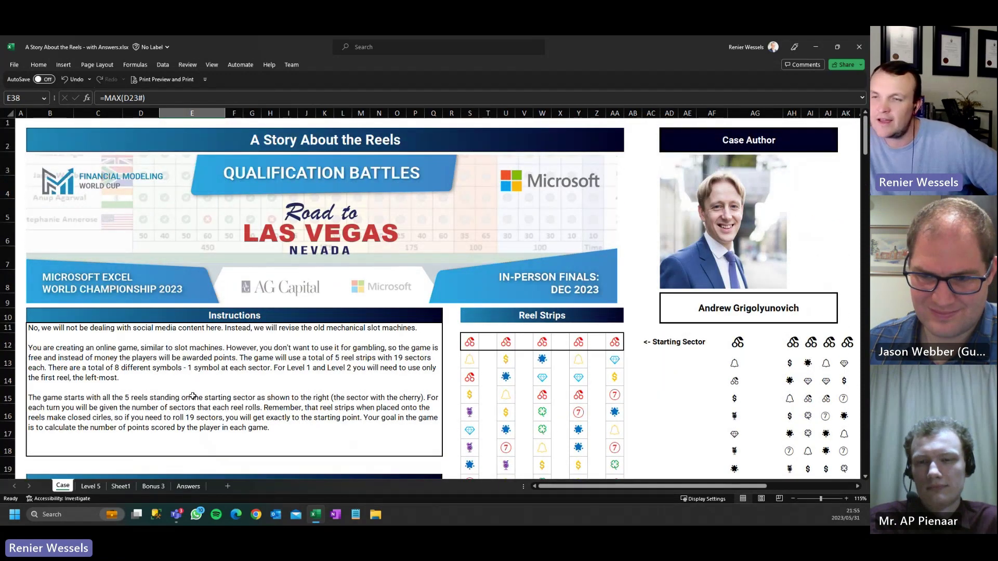